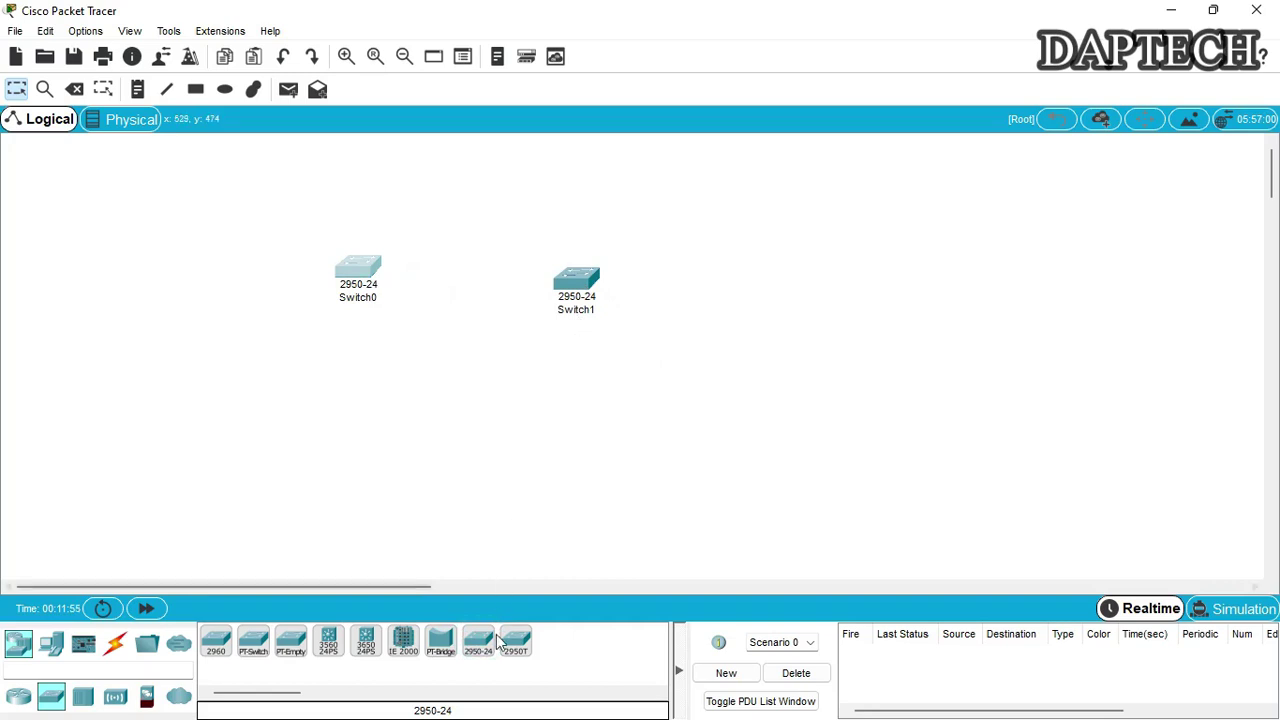
Add Switch2, a third 2950-24, and a 'VTP-vlan trunking protocol' note above the switches
click(815, 283)
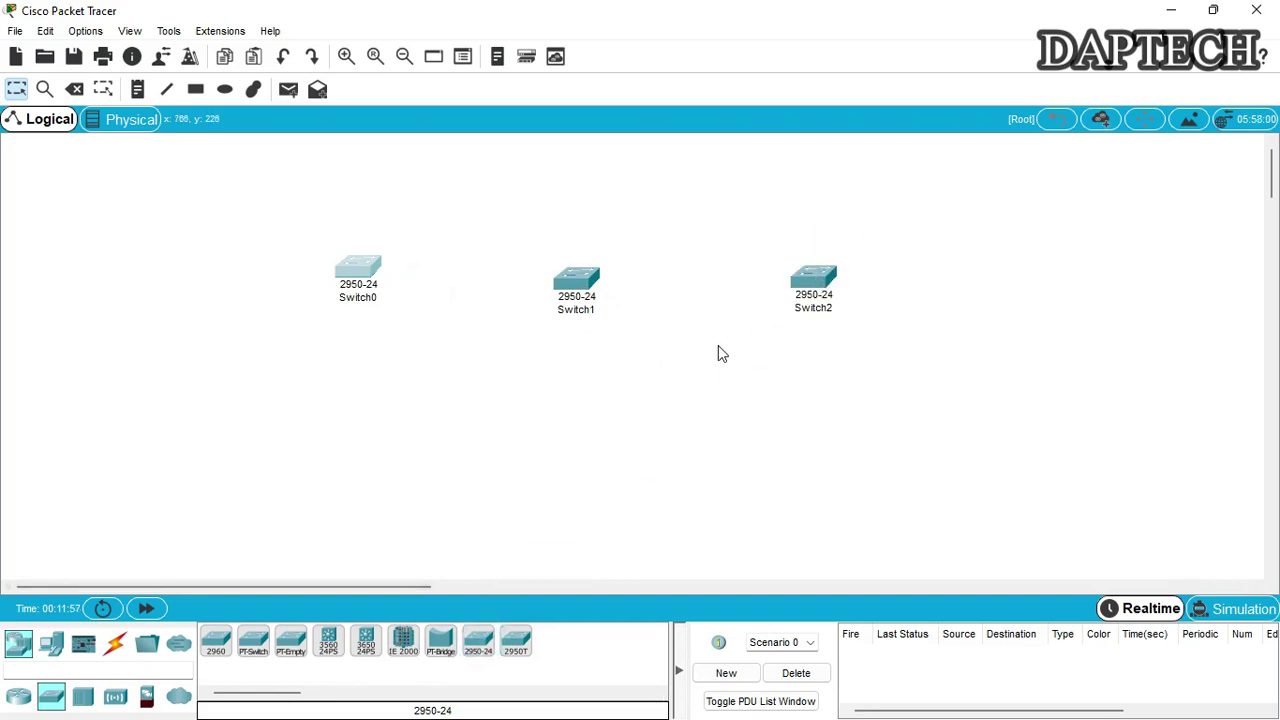
click(402, 166)
text(VTP-vlan trunking protocol)
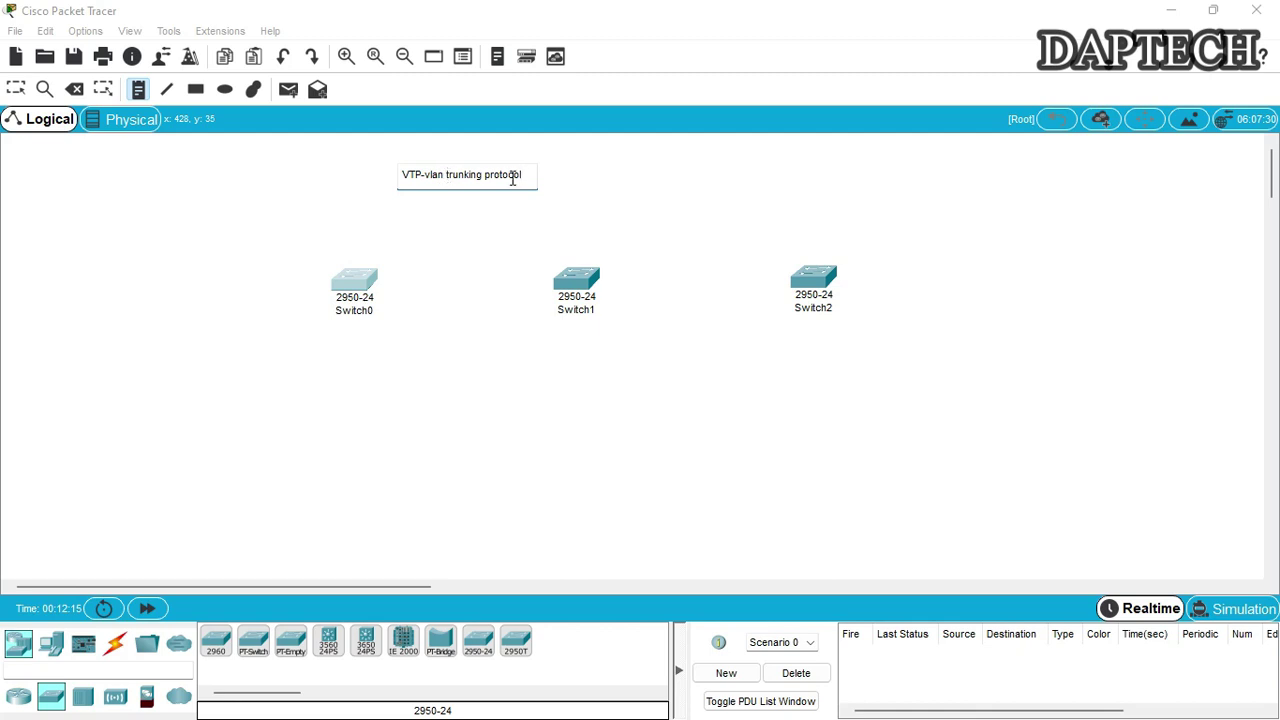
click(27, 93)
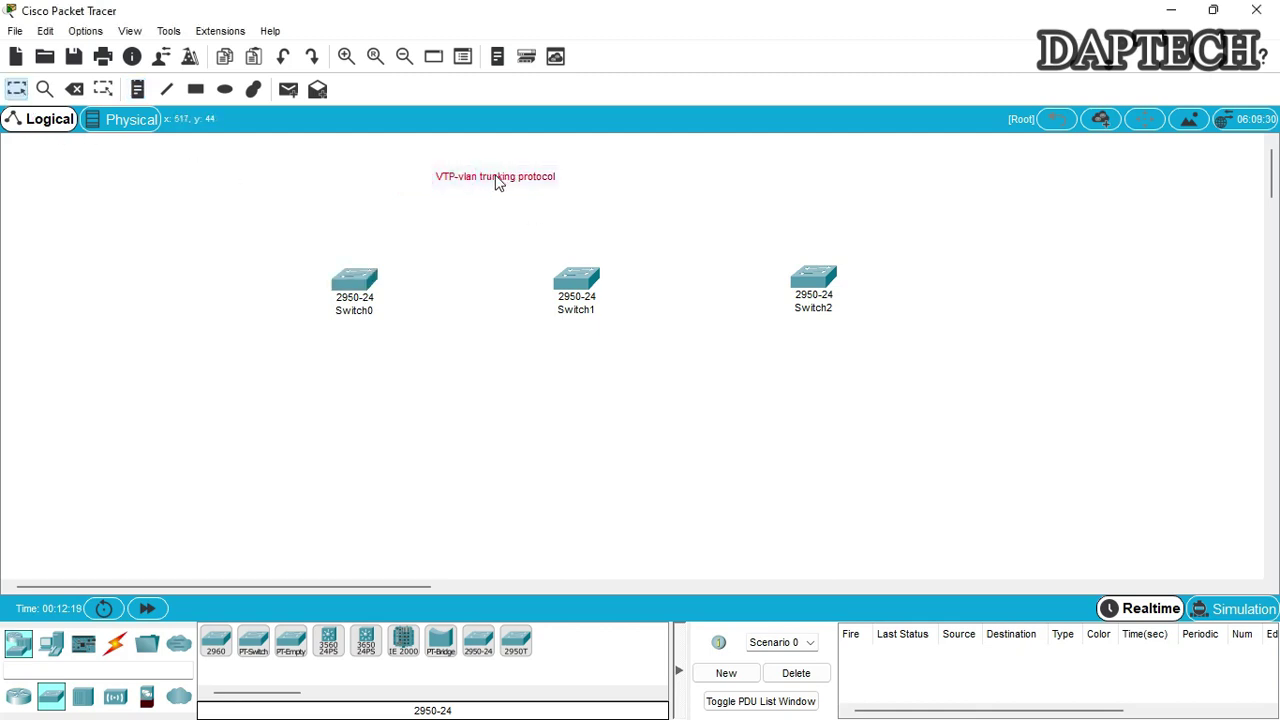
drag(482, 177, 490, 181)
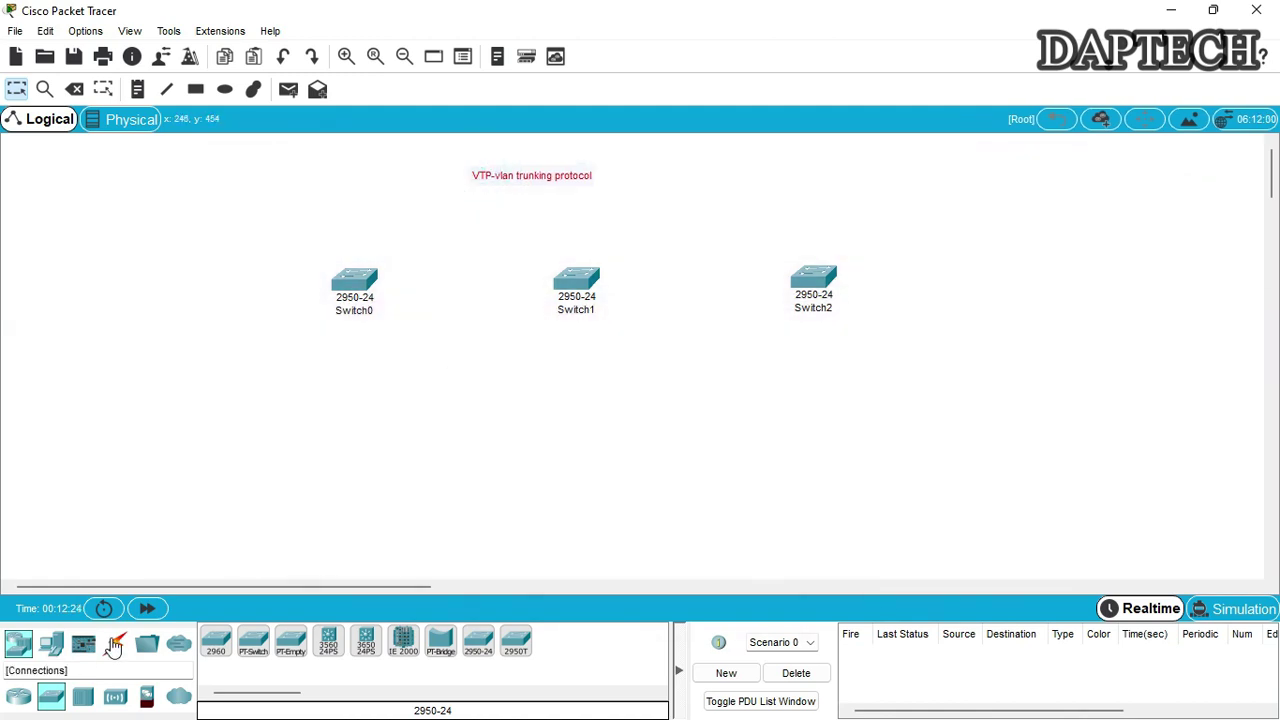
Cross-over cable Switch0 Fa0/1 to Switch1 Fa0/1 and Switch1 Fa0/2 to Switch2 Fa0/1
click(114, 645)
click(325, 648)
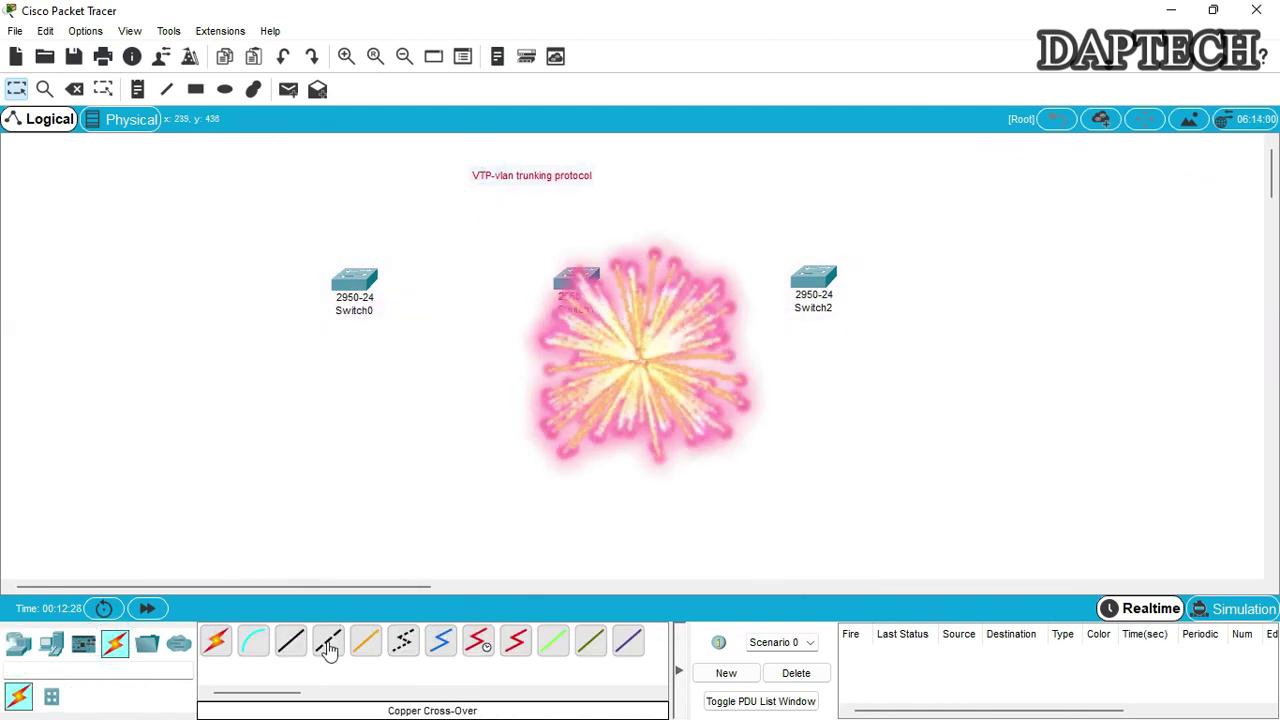
click(355, 282)
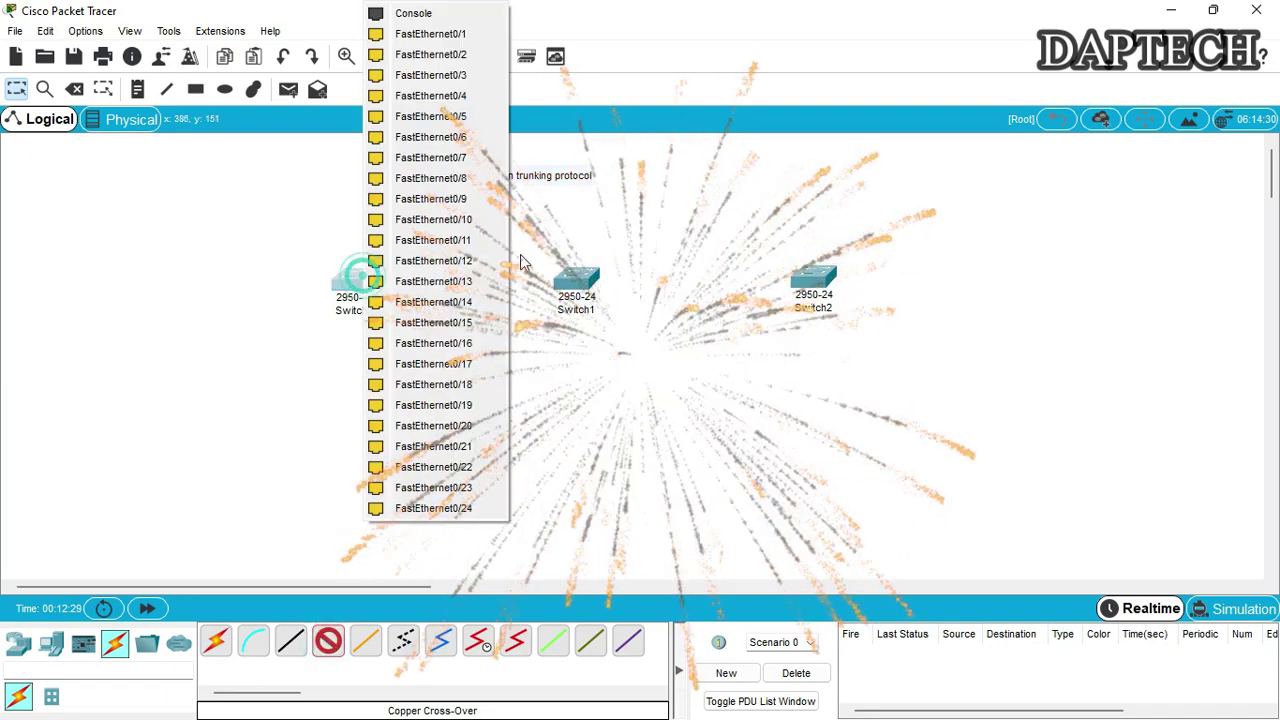
click(430, 34)
click(575, 280)
click(637, 34)
click(575, 280)
click(640, 55)
click(812, 280)
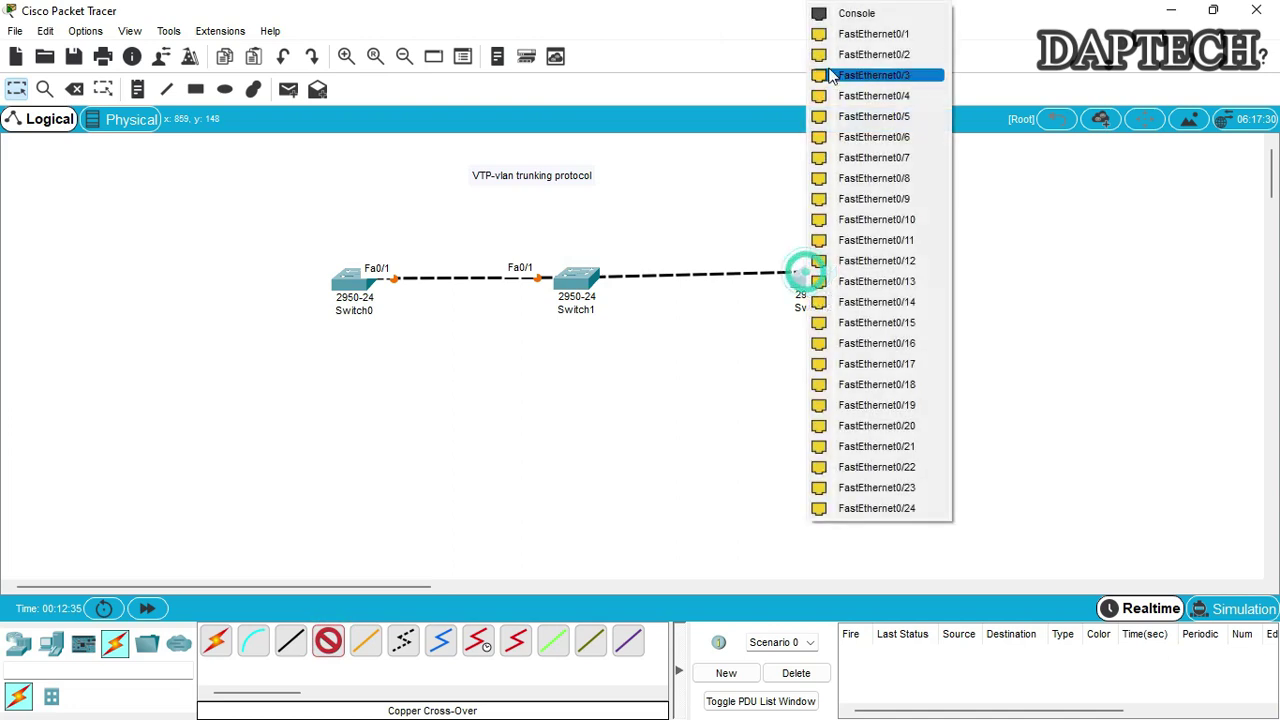
click(837, 35)
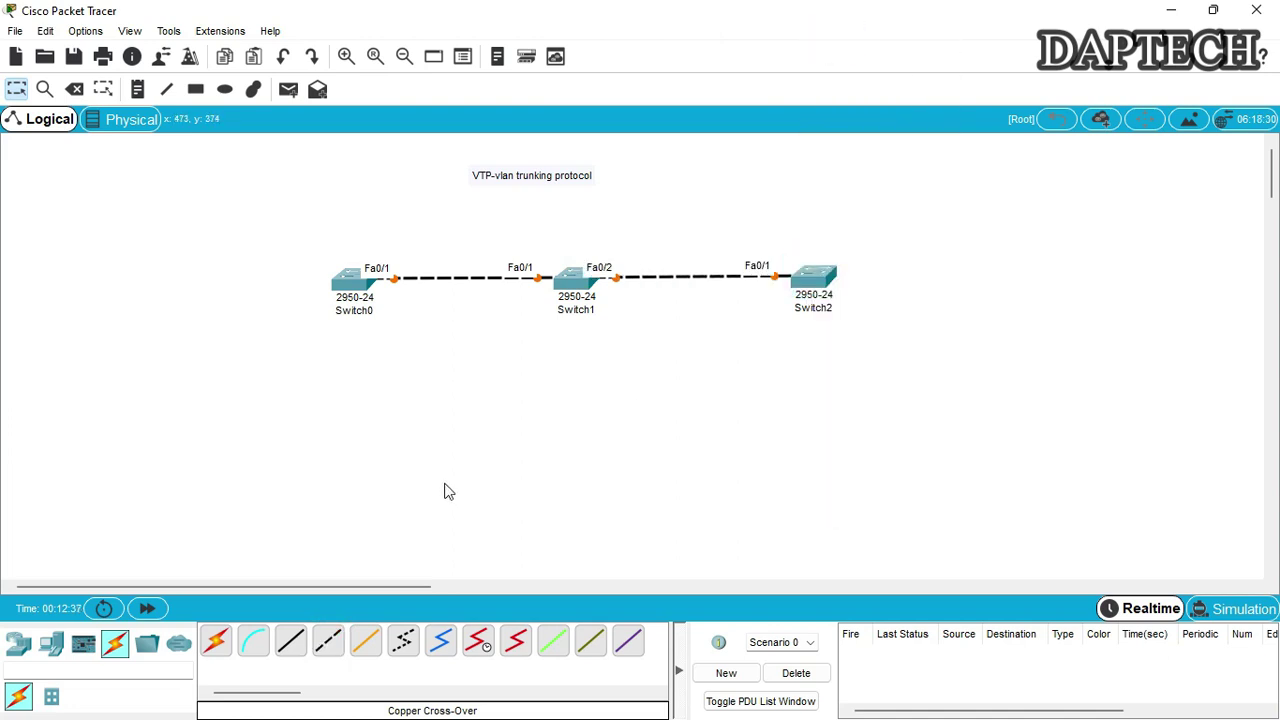
Add six PC-PT end devices, PC0 to PC5, around the switches
click(55, 650)
drag(216, 644, 242, 208)
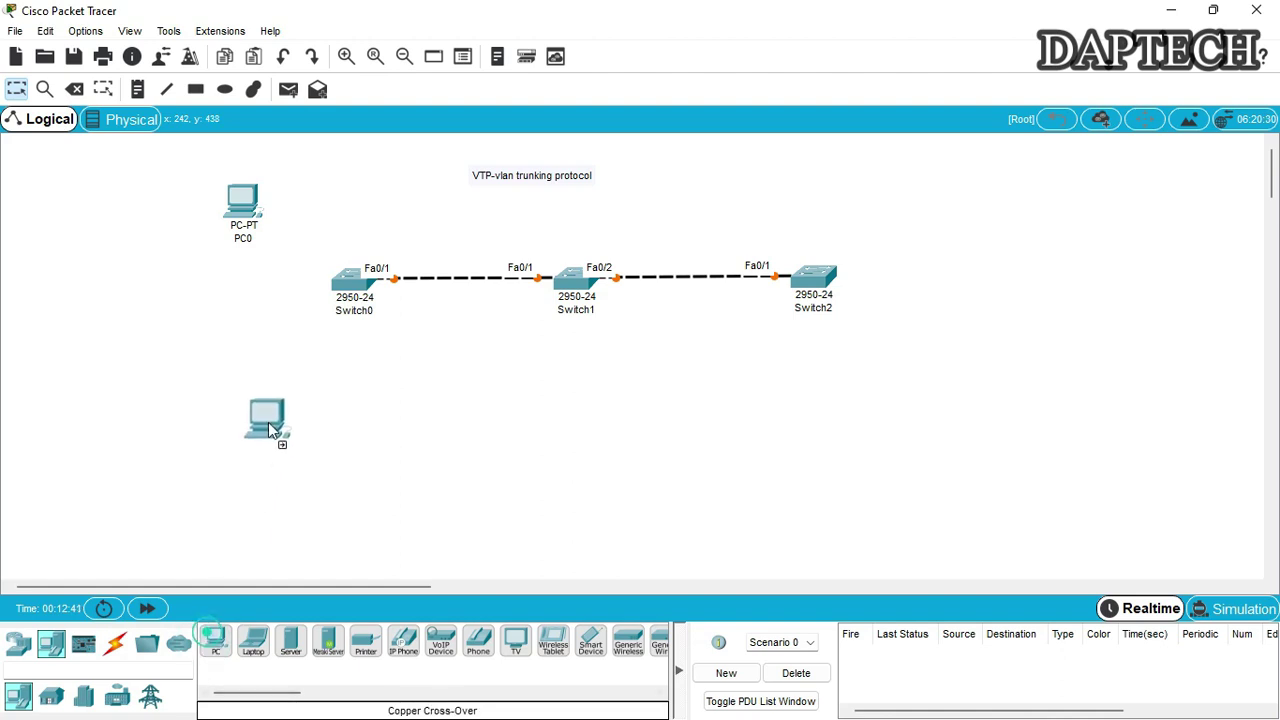
key(Escape)
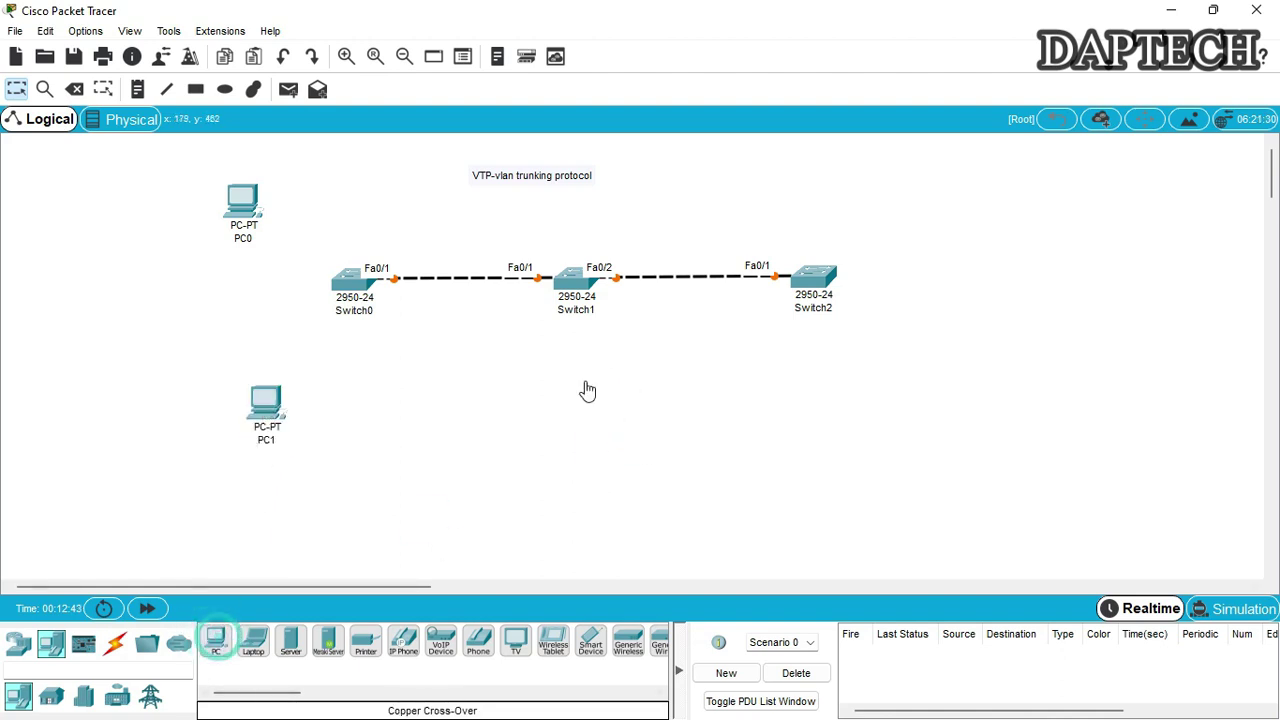
click(216, 644)
click(632, 212)
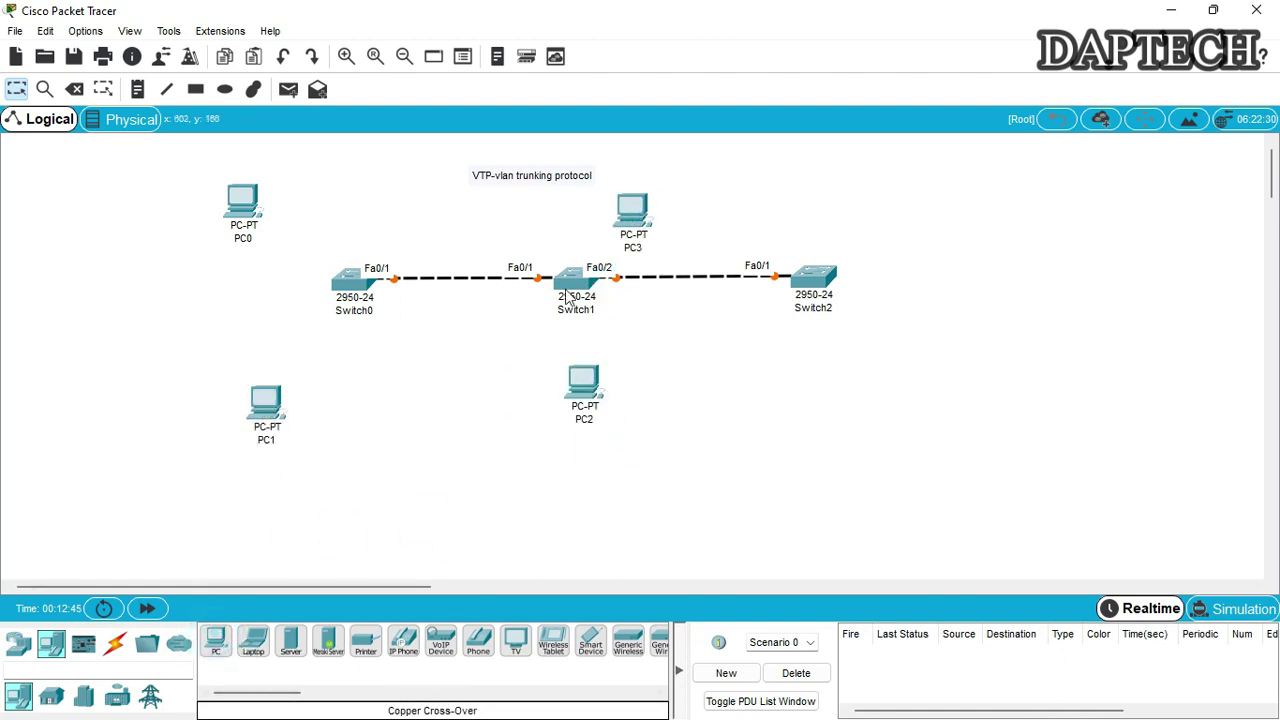
click(214, 645)
click(828, 378)
click(215, 643)
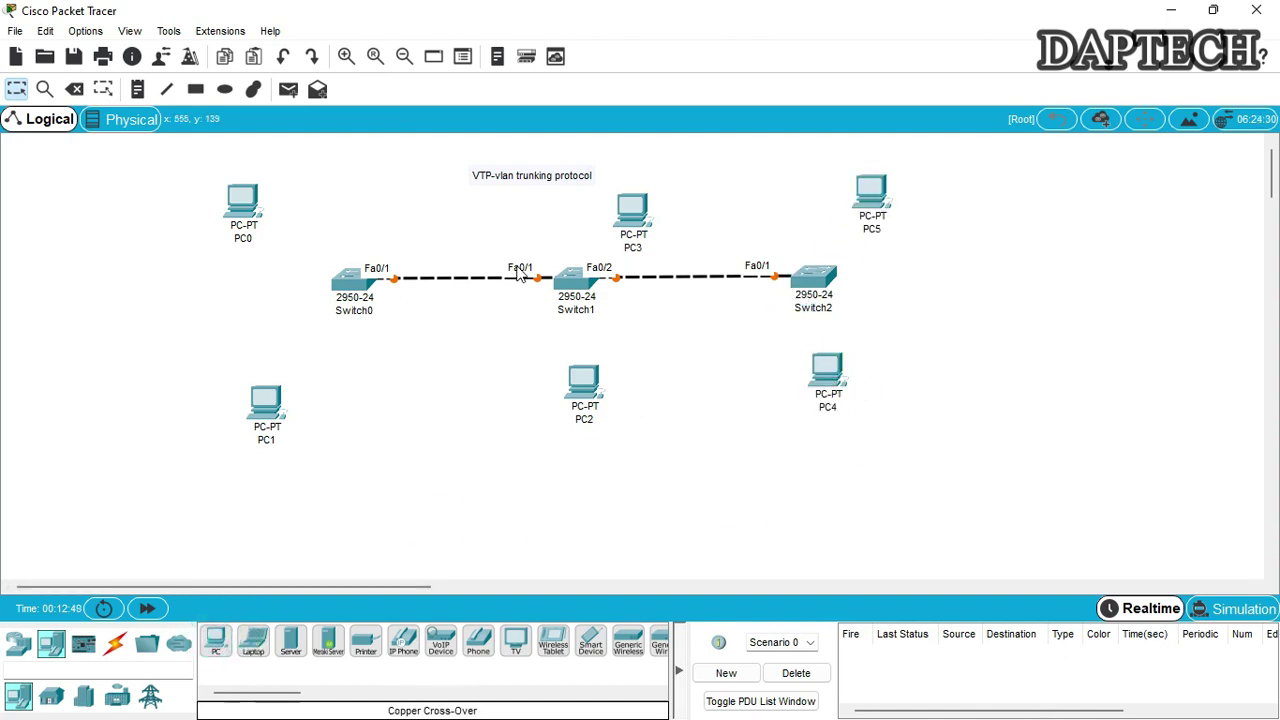
Tidy the layout by shifting PC3, PC0 and PC1 and moving the note over the switches
drag(636, 212, 670, 180)
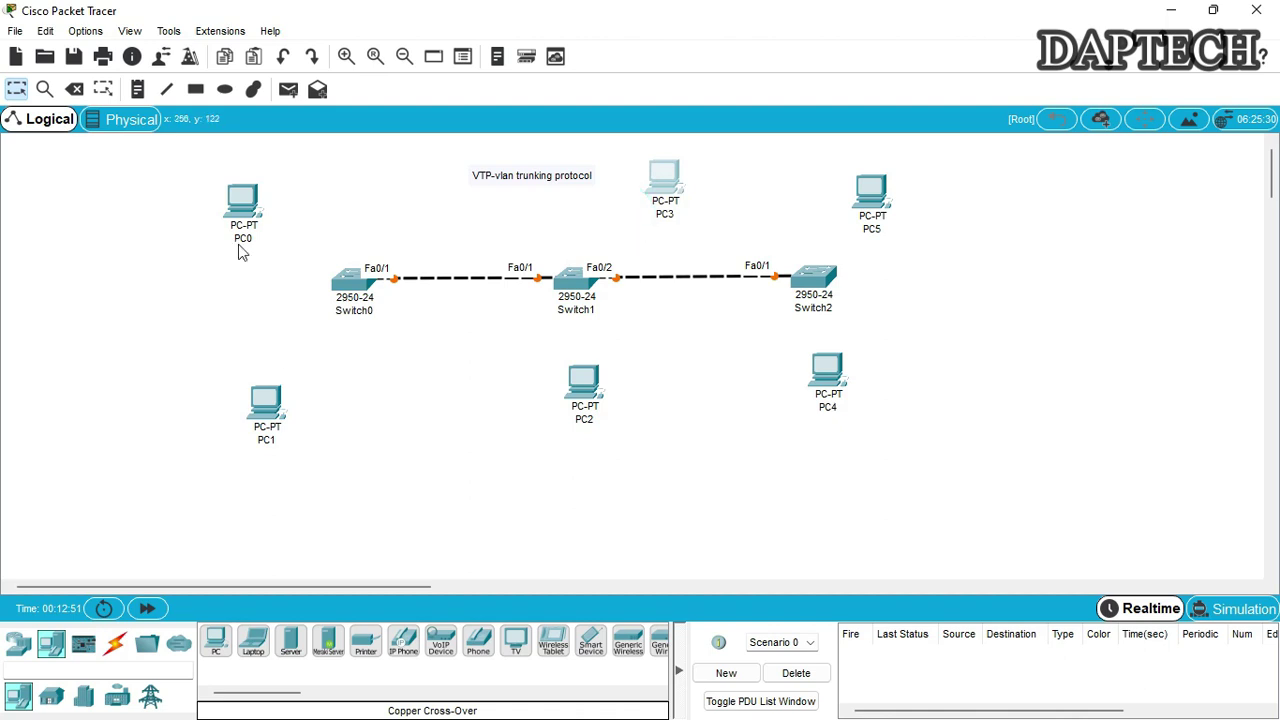
drag(244, 209, 250, 208)
drag(260, 410, 239, 410)
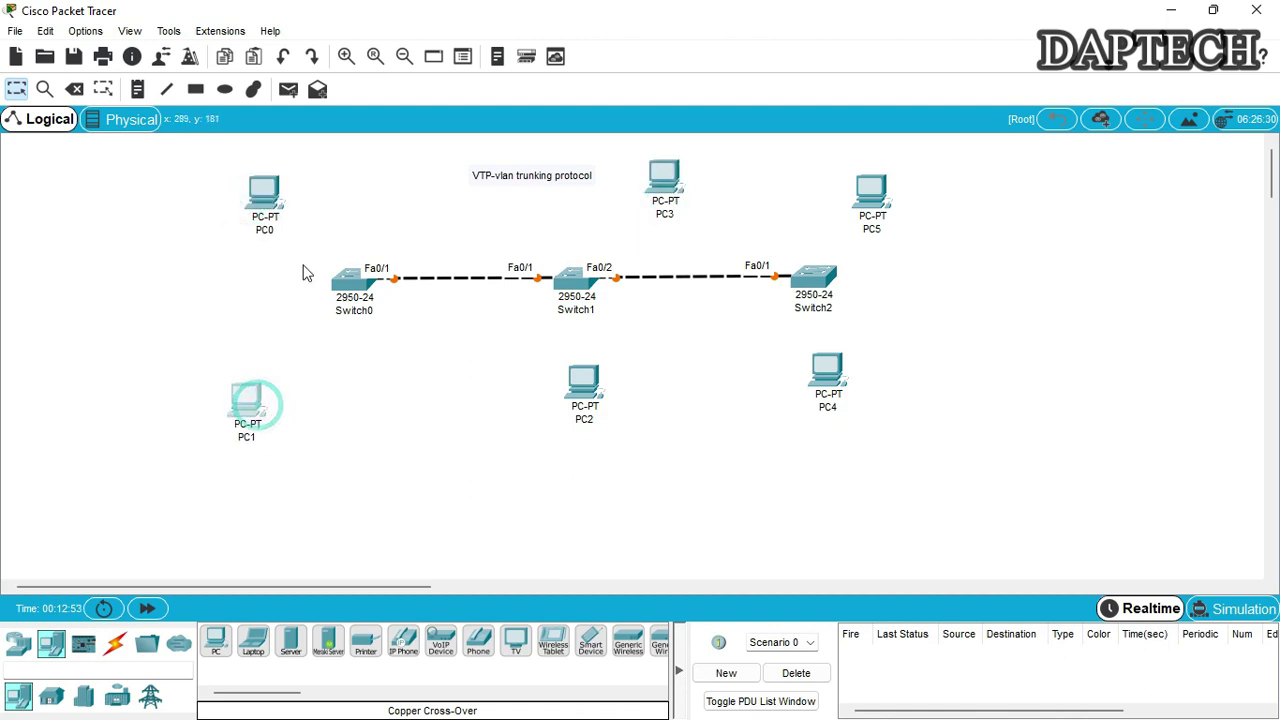
drag(276, 202, 261, 206)
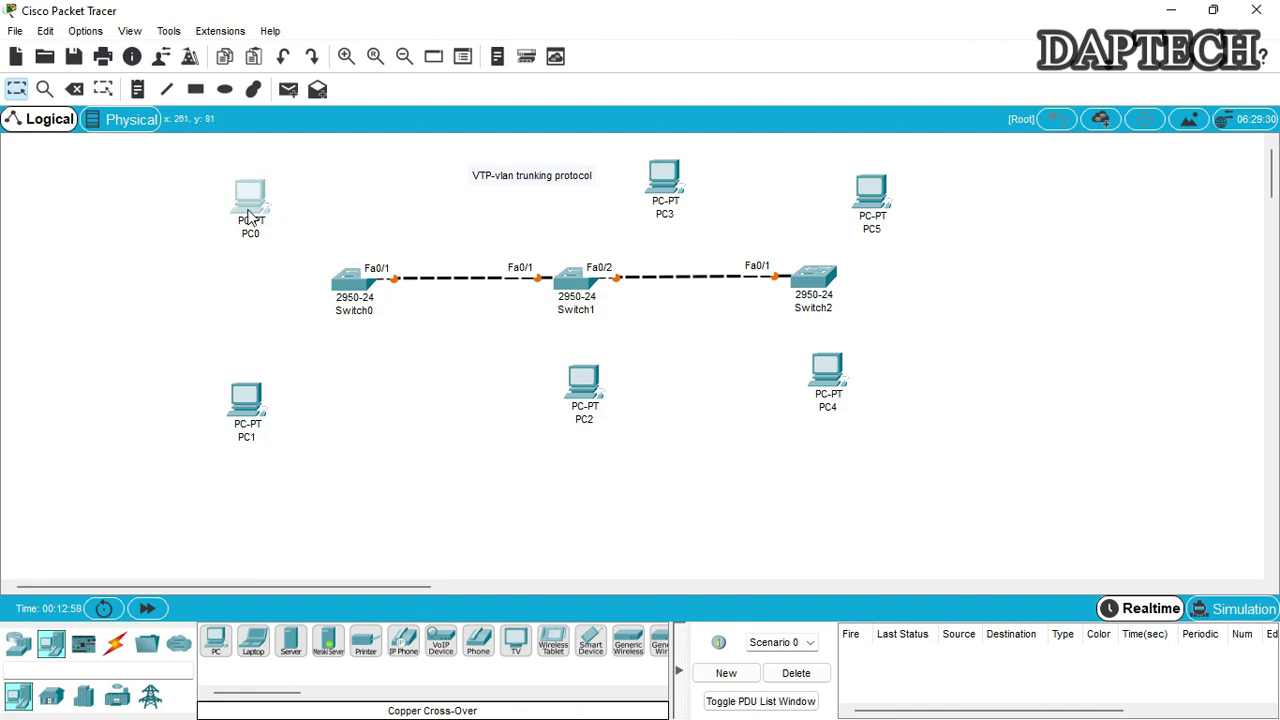
drag(258, 207, 258, 207)
drag(504, 178, 425, 174)
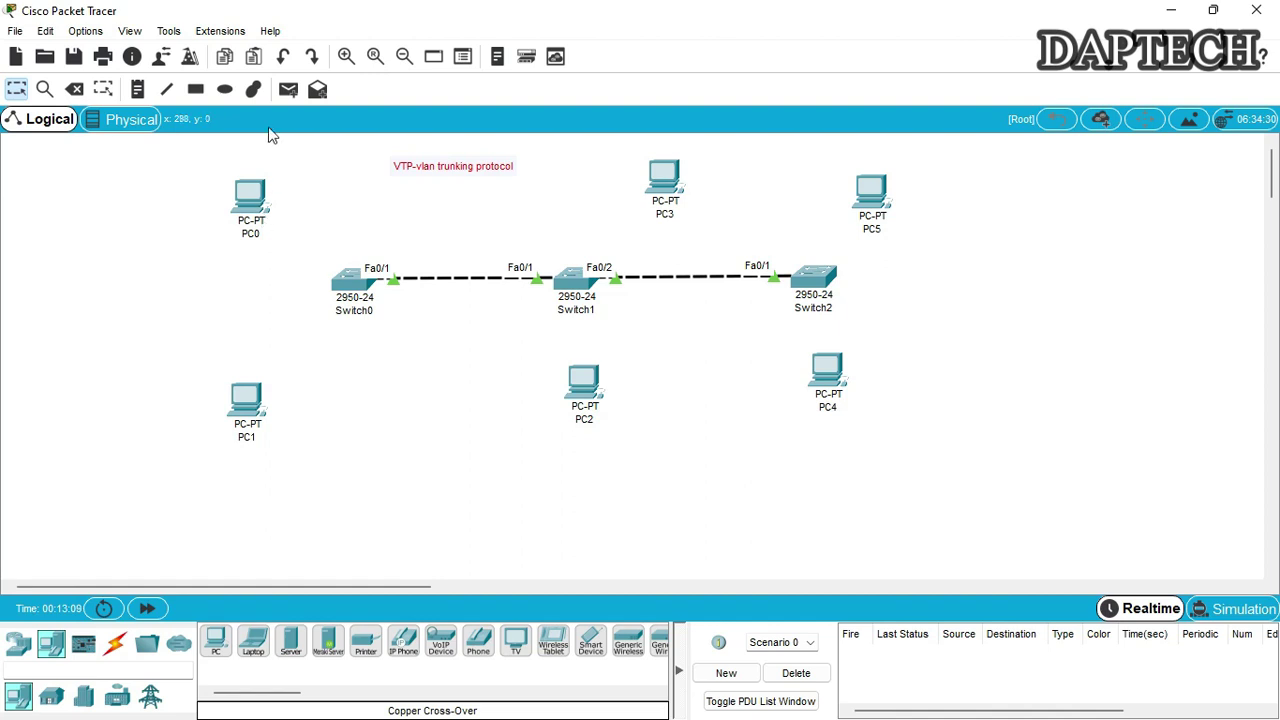
Draw light green filled ellipses around PC0, PC2 and PC5
click(226, 90)
click(568, 162)
click(718, 151)
click(577, 306)
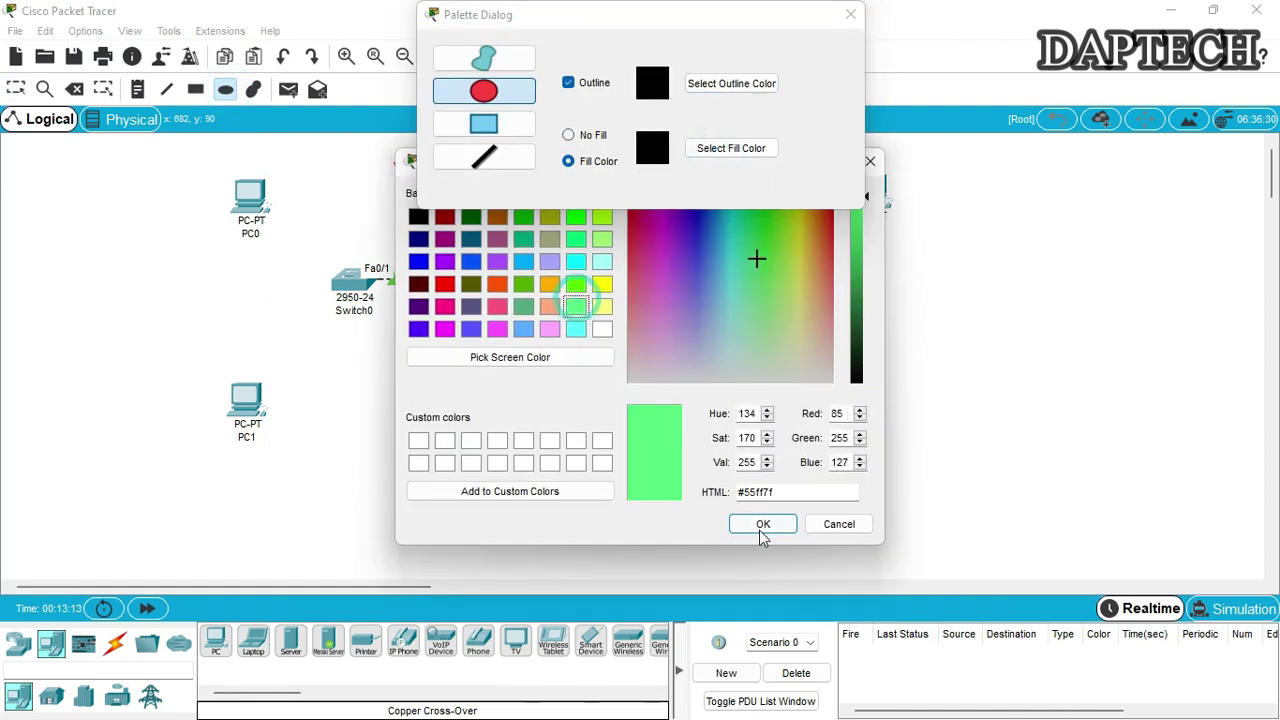
click(761, 533)
drag(193, 164, 320, 261)
drag(680, 18, 1029, 165)
drag(524, 349, 676, 466)
mouse_move(966, 161)
mouse_down()
mouse_move(991, 244)
mouse_move(1103, 368)
mouse_up()
mouse_move(800, 167)
mouse_down()
mouse_move(958, 203)
mouse_move(963, 254)
mouse_up()
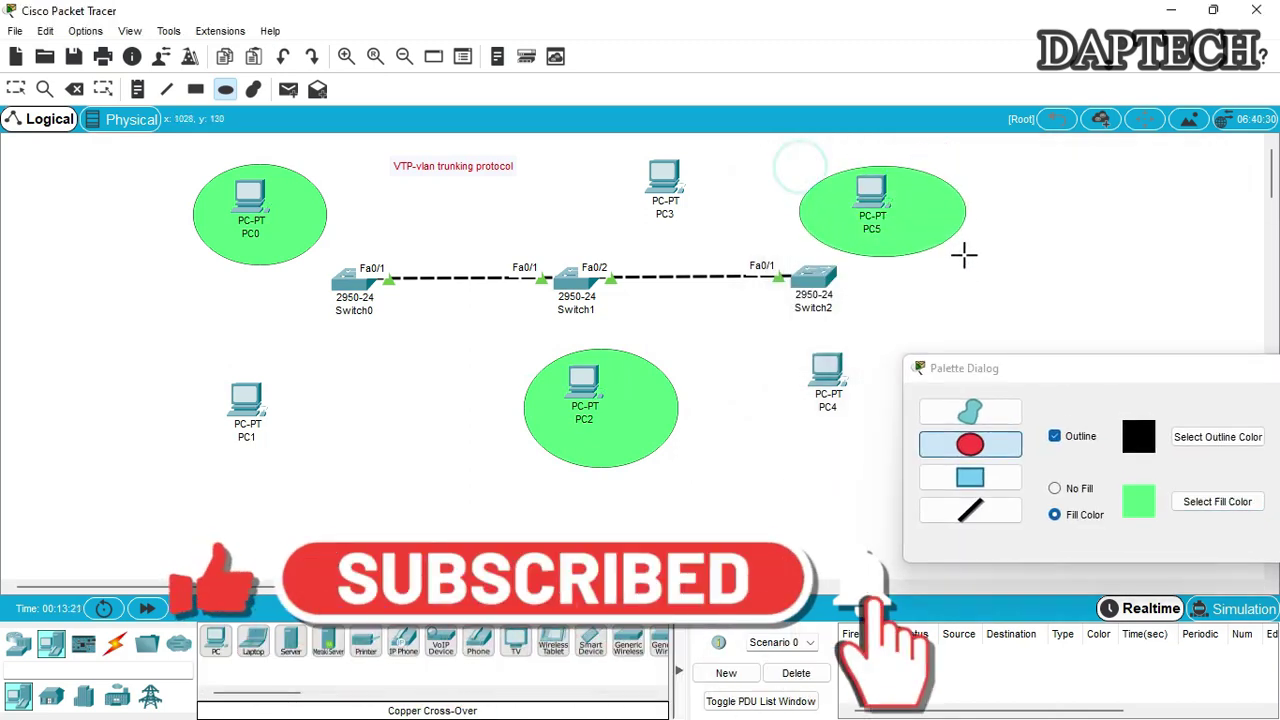
drag(1138, 368, 923, 300)
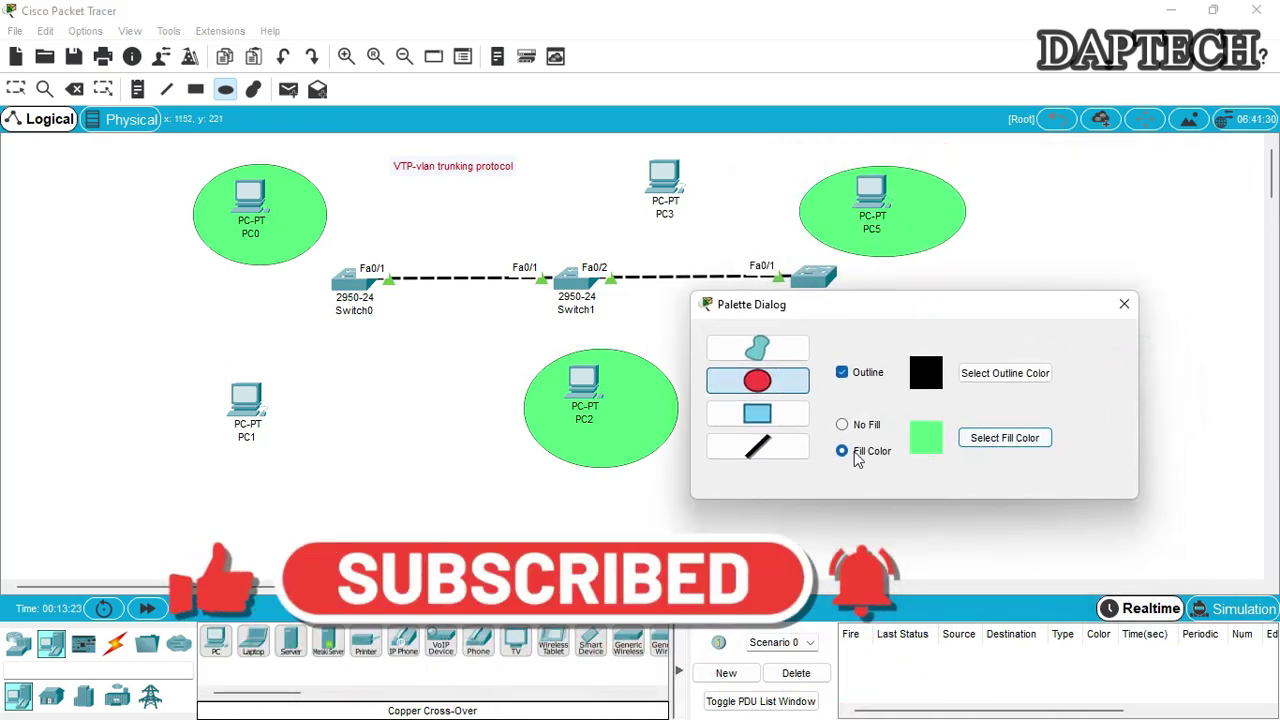
Draw yellow ellipses around PC1, PC3 and PC4, then close the shape settings
click(1003, 440)
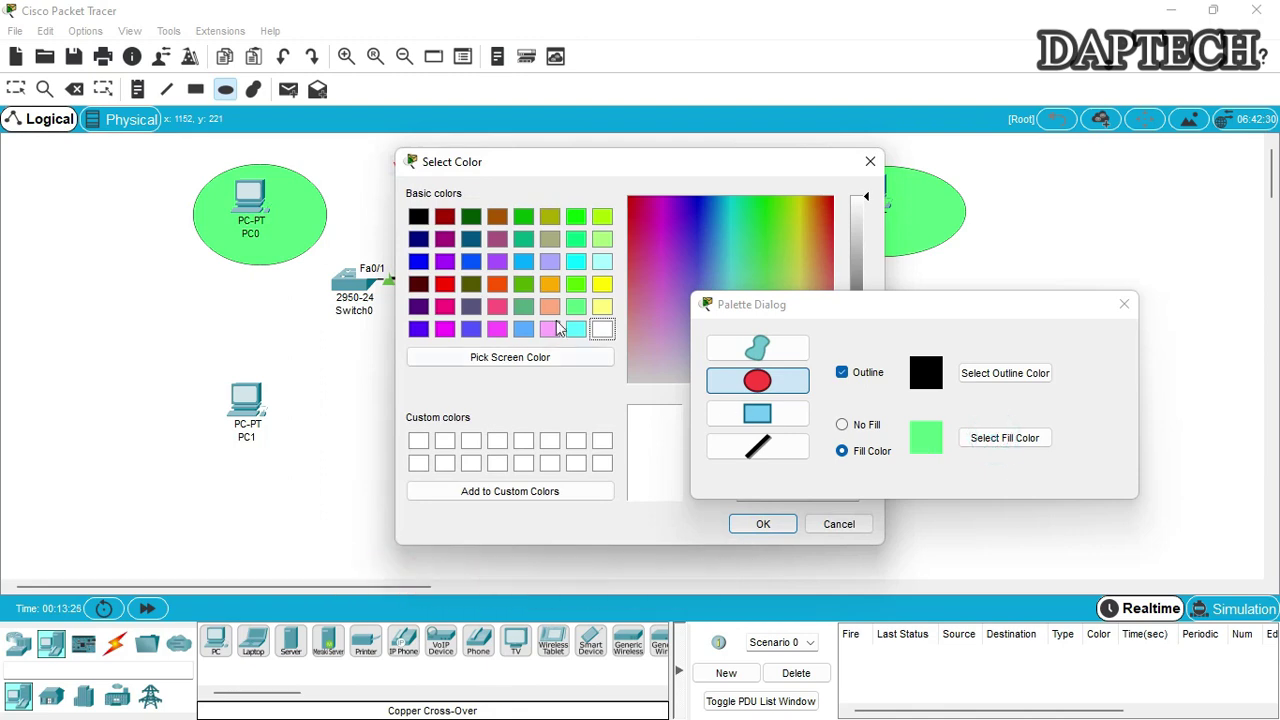
click(601, 285)
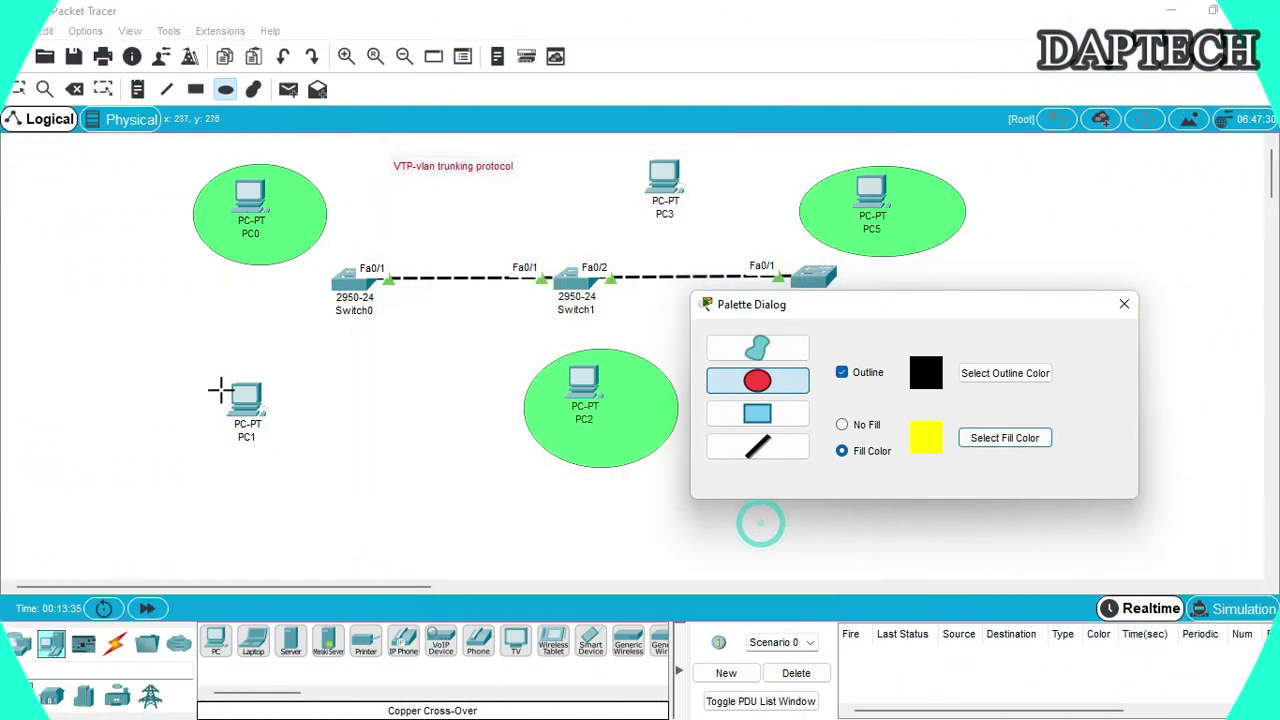
mouse_move(157, 339)
mouse_down()
mouse_move(343, 423)
mouse_move(362, 490)
mouse_up()
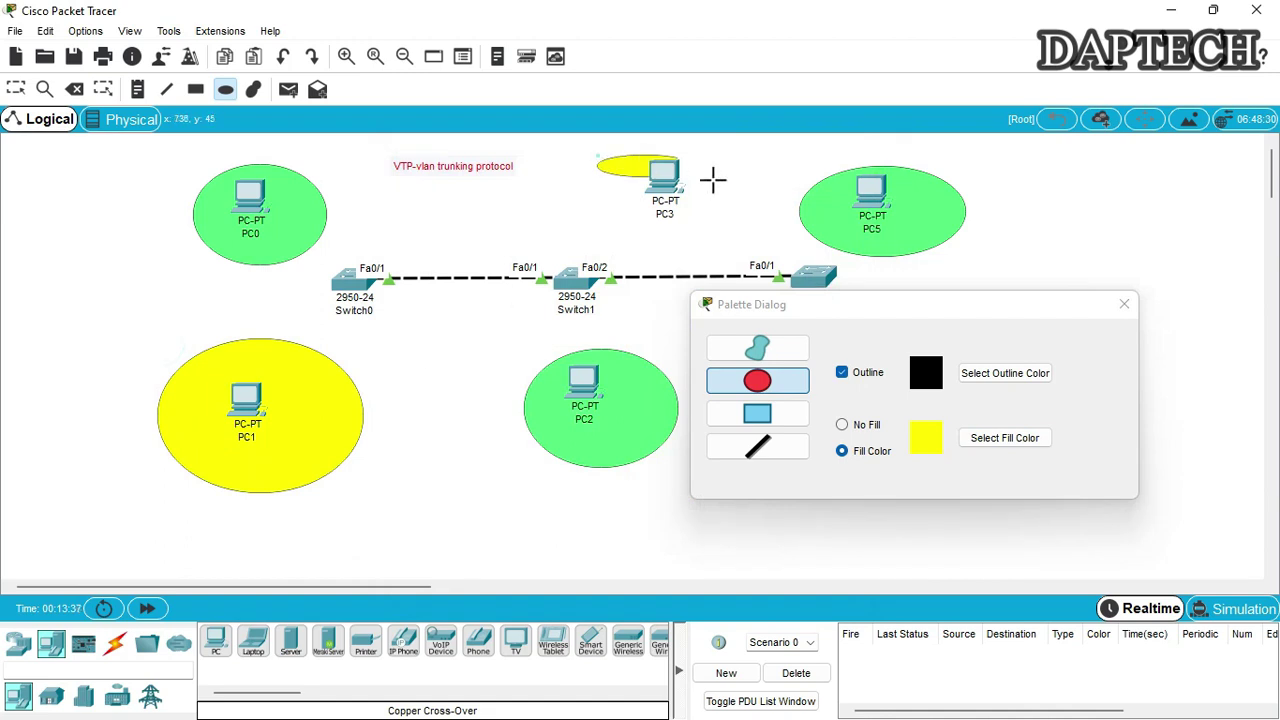
drag(713, 180, 742, 229)
drag(910, 311, 1068, 467)
drag(768, 335, 921, 463)
click(1049, 464)
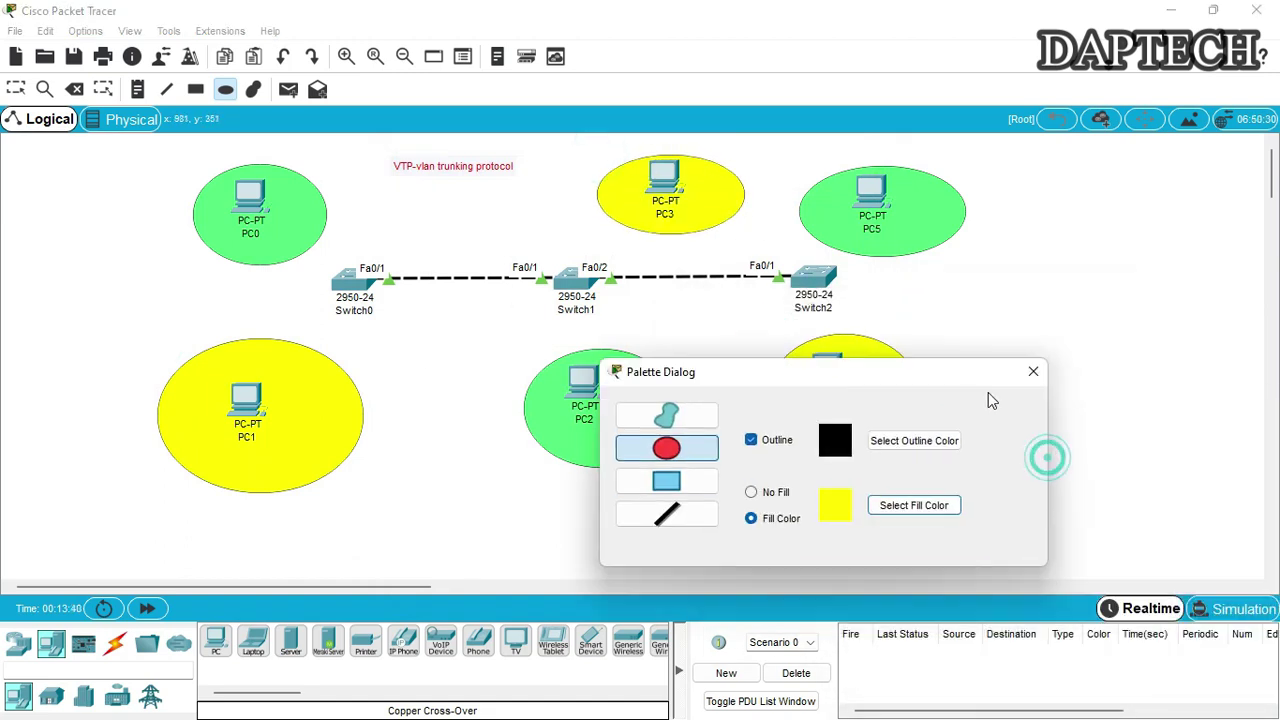
click(1033, 374)
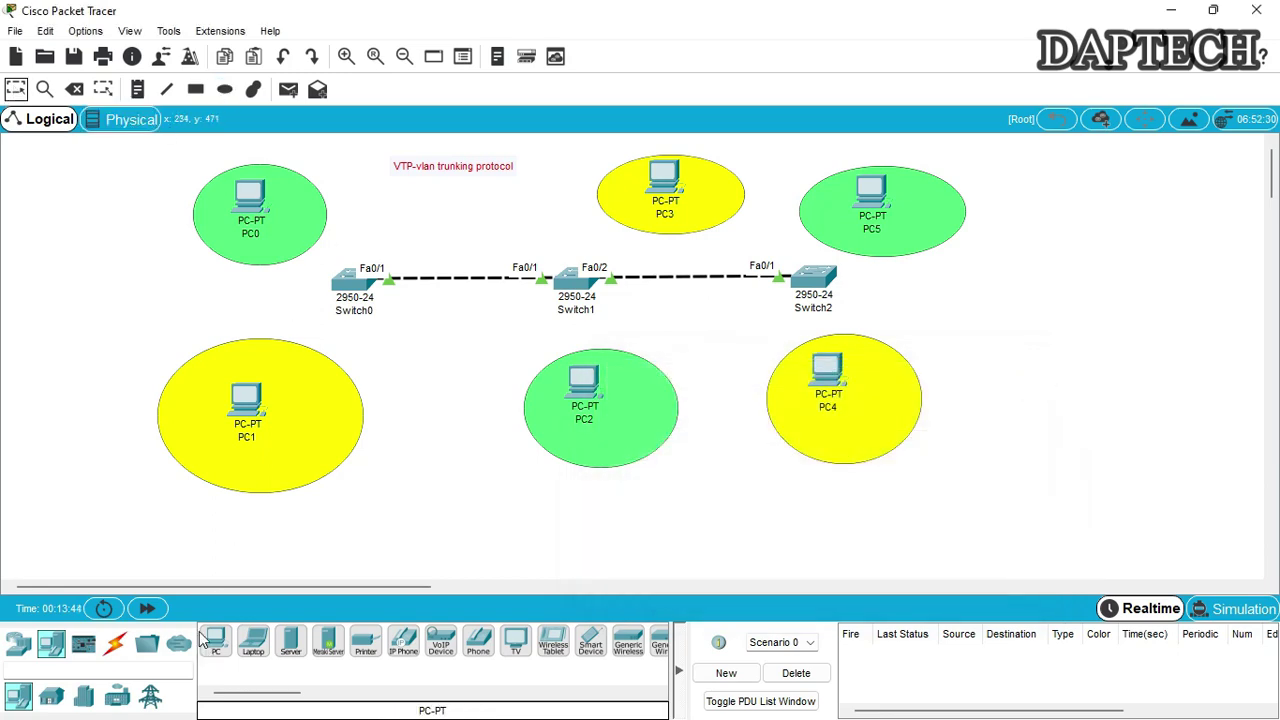
Straight-through cable PC1 to Switch0 Fa0/2 and PC0 to Switch0 Fa0/3
click(115, 645)
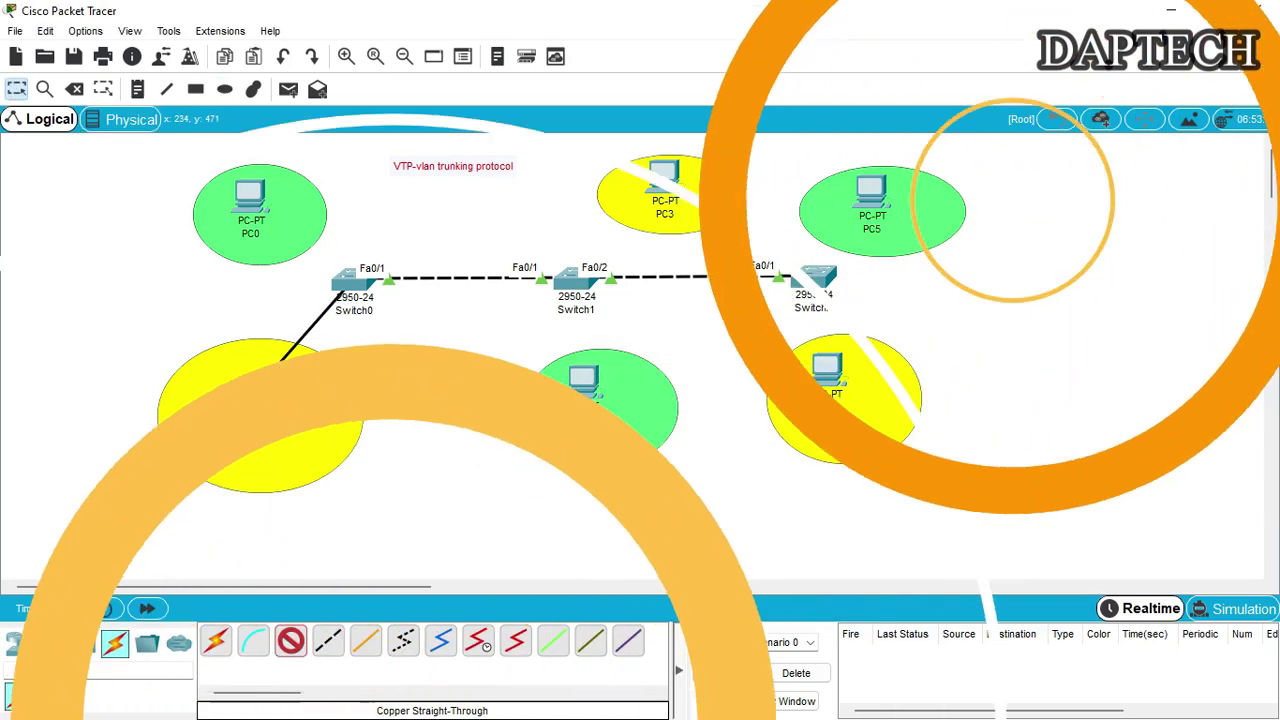
click(246, 398)
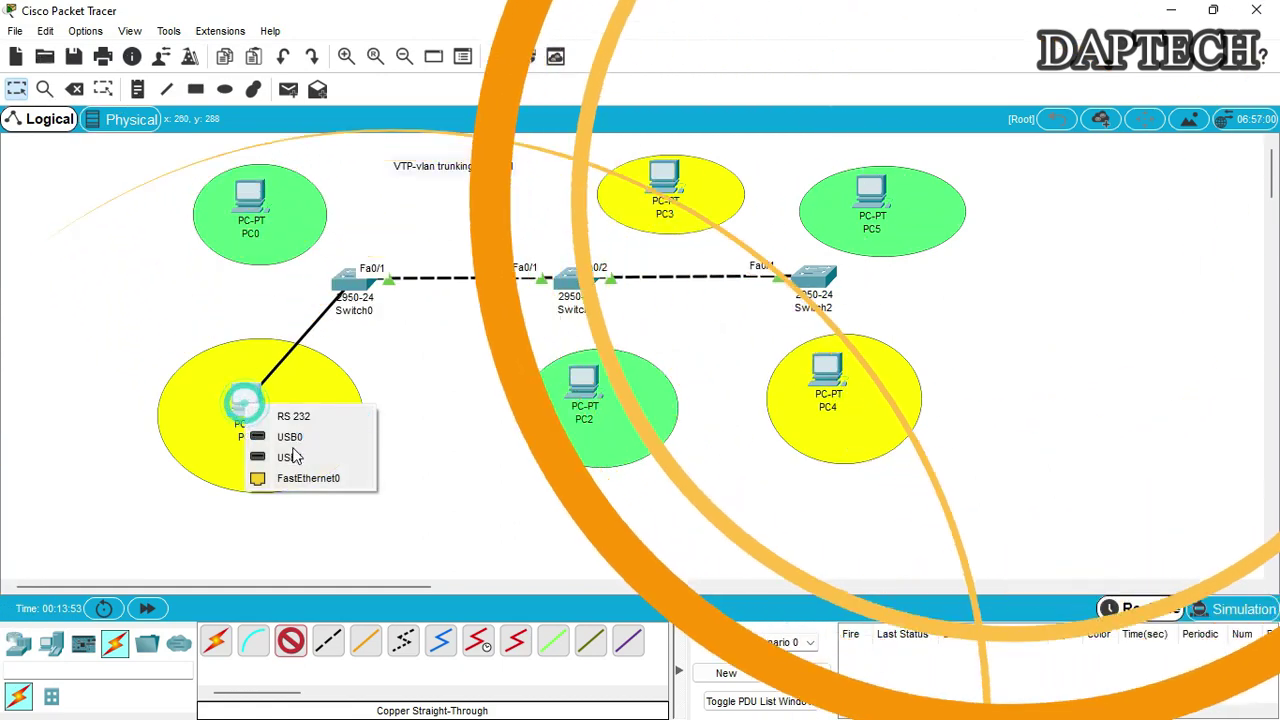
click(299, 477)
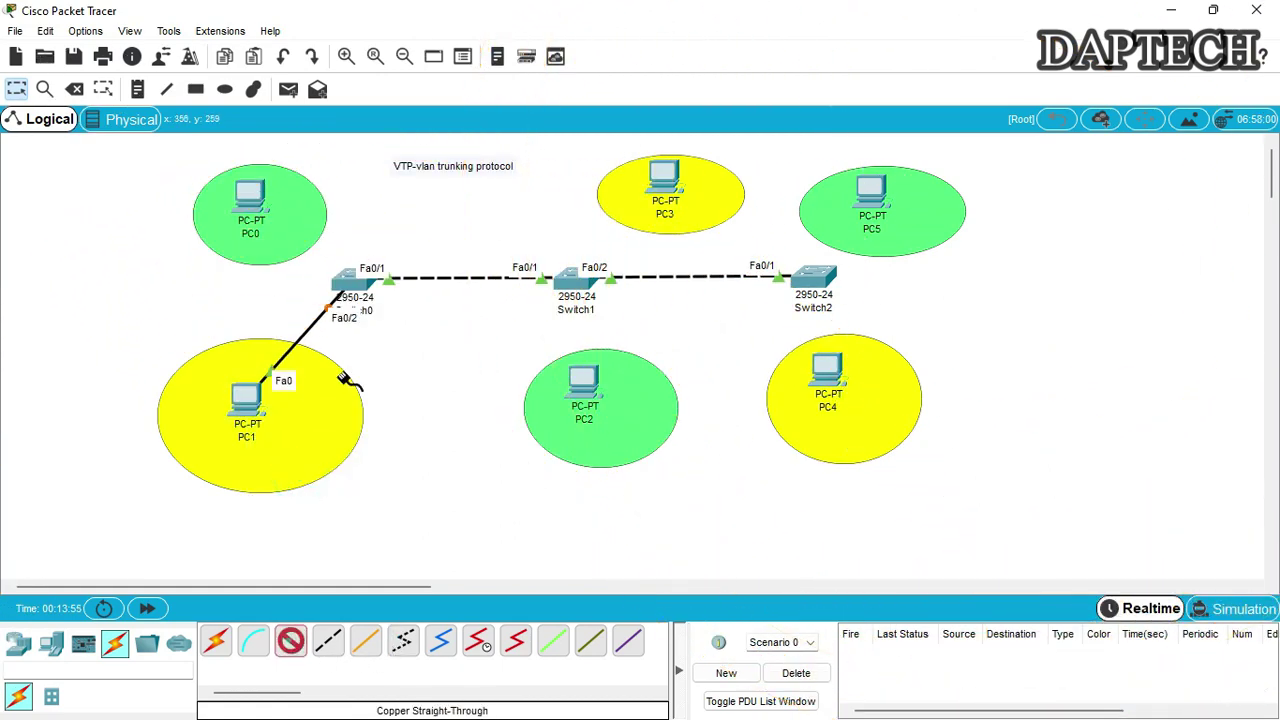
click(257, 200)
click(300, 263)
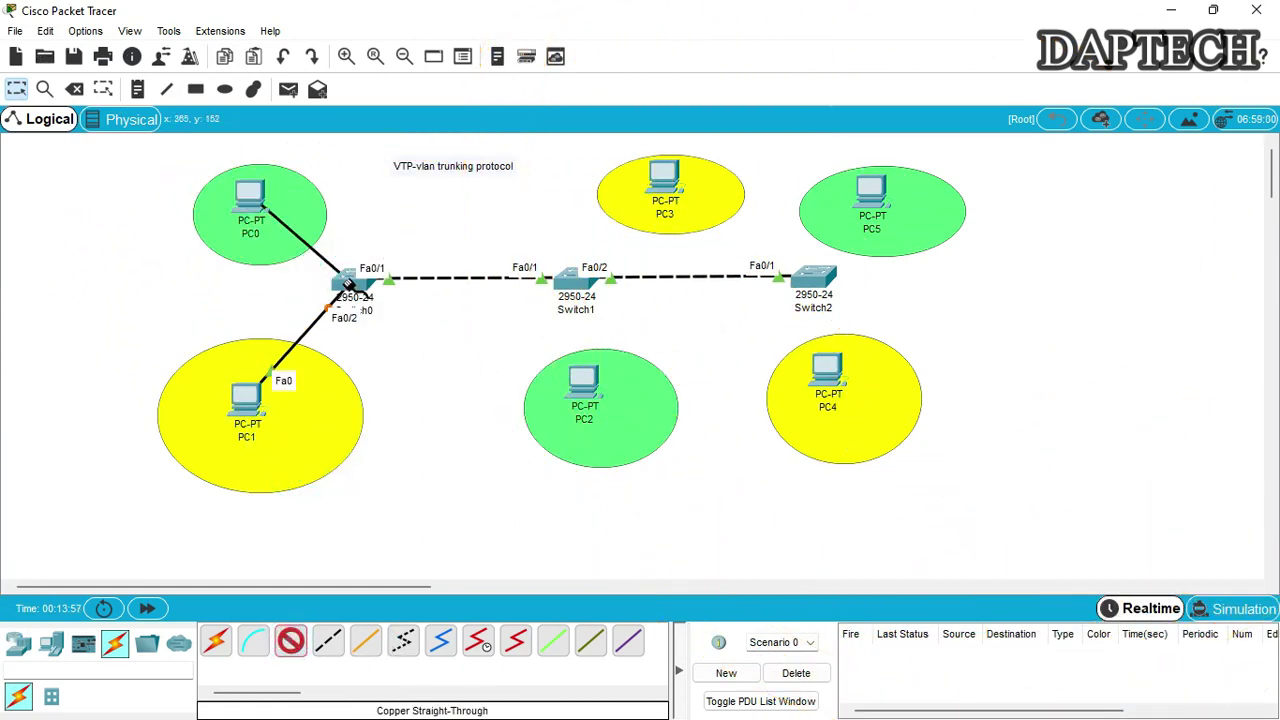
click(345, 278)
click(398, 34)
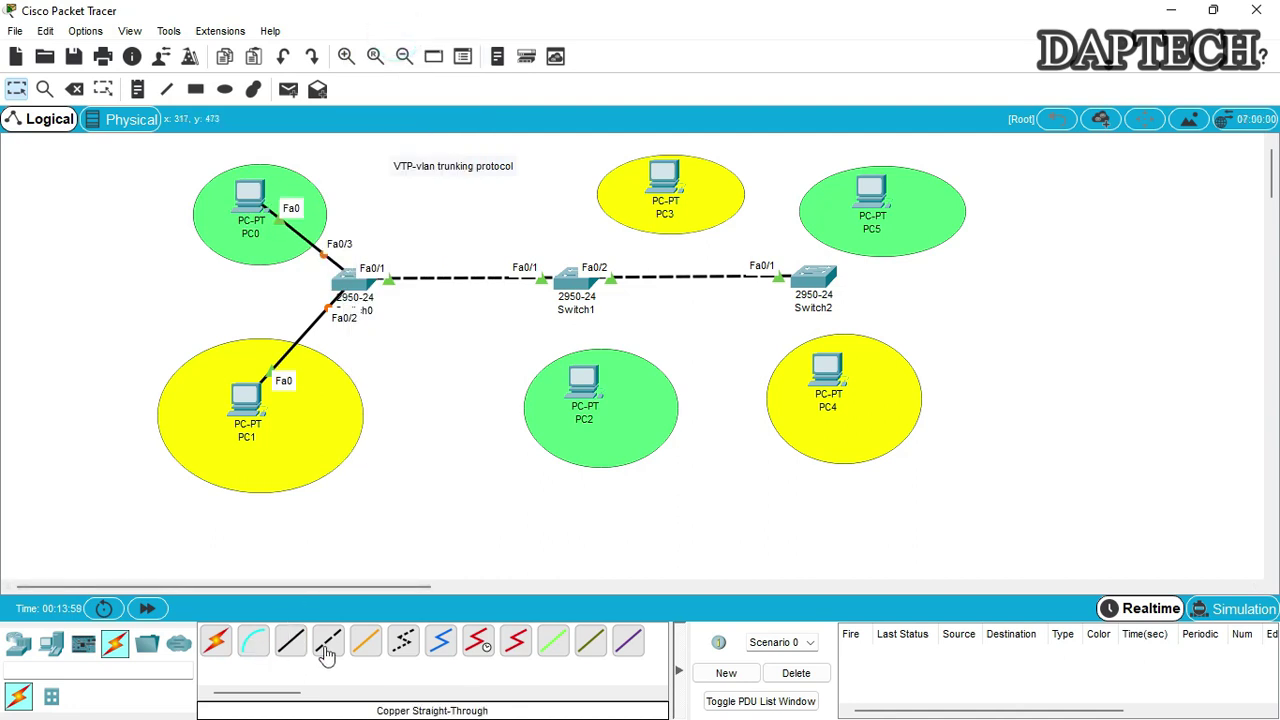
Connect PC2 to Switch1 Fa0/4 and PC3 to Switch1 Fa0/3
click(585, 378)
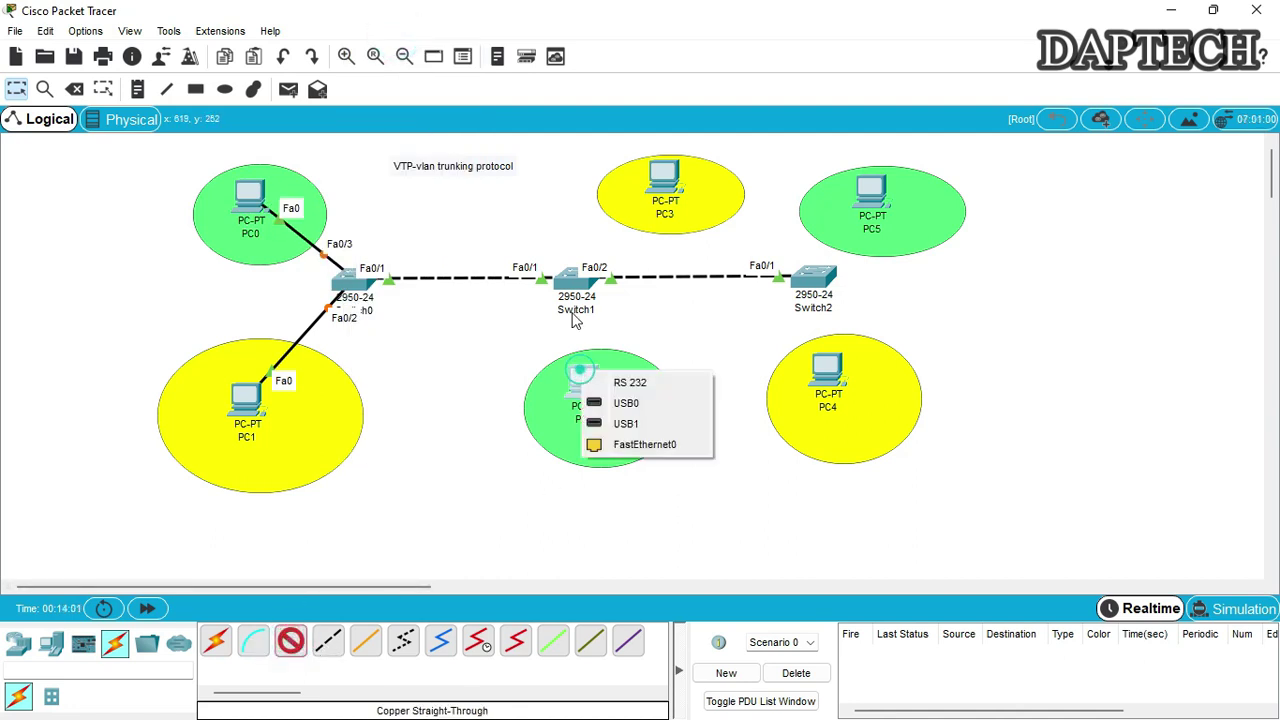
click(627, 440)
click(575, 285)
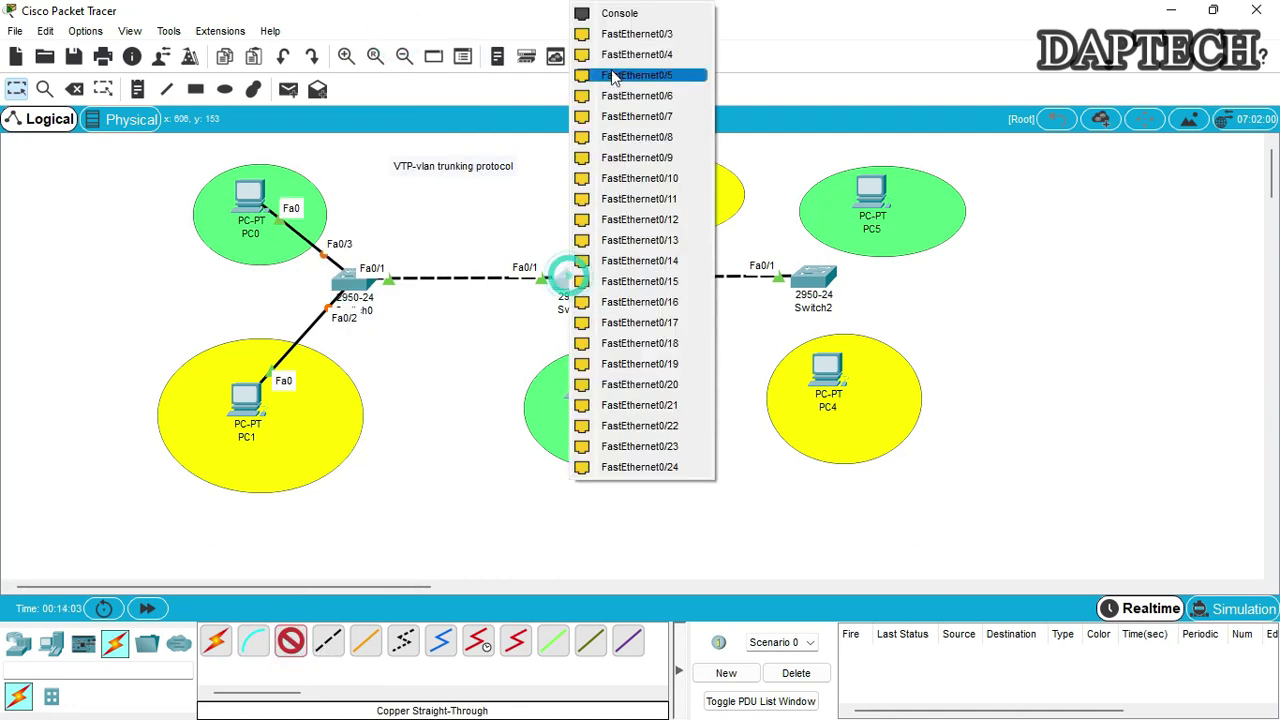
click(620, 34)
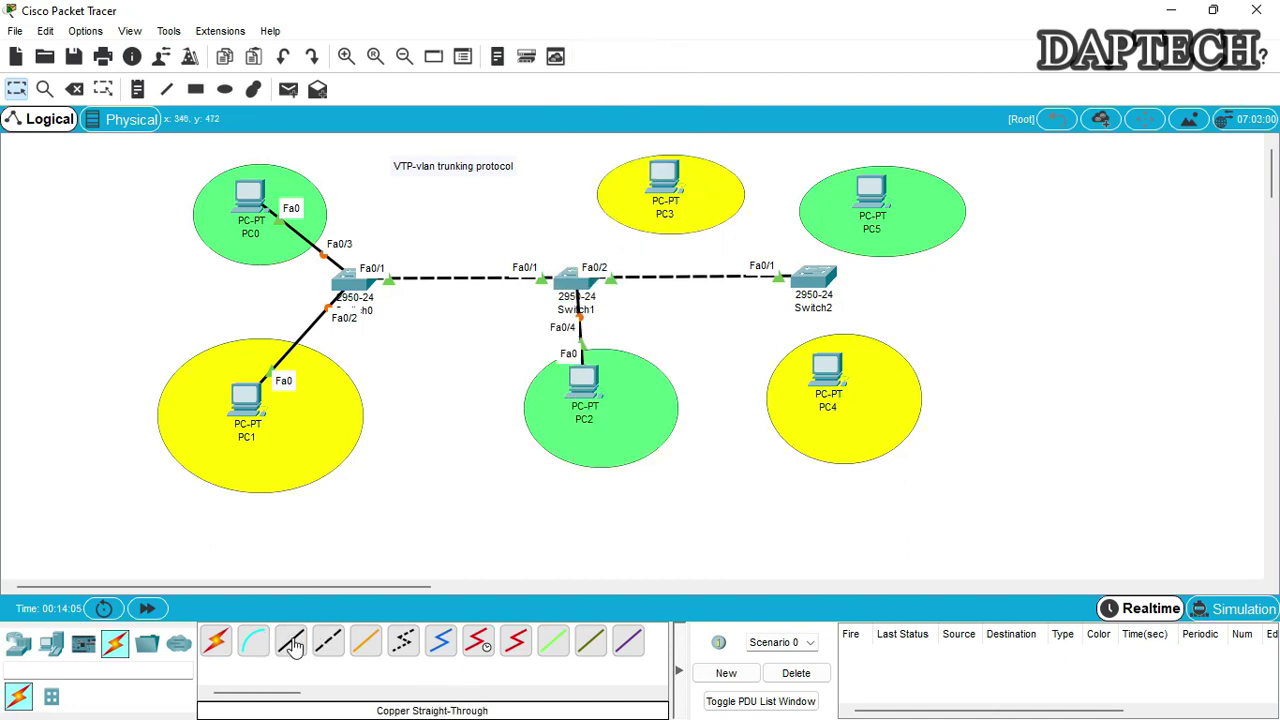
click(660, 178)
click(694, 245)
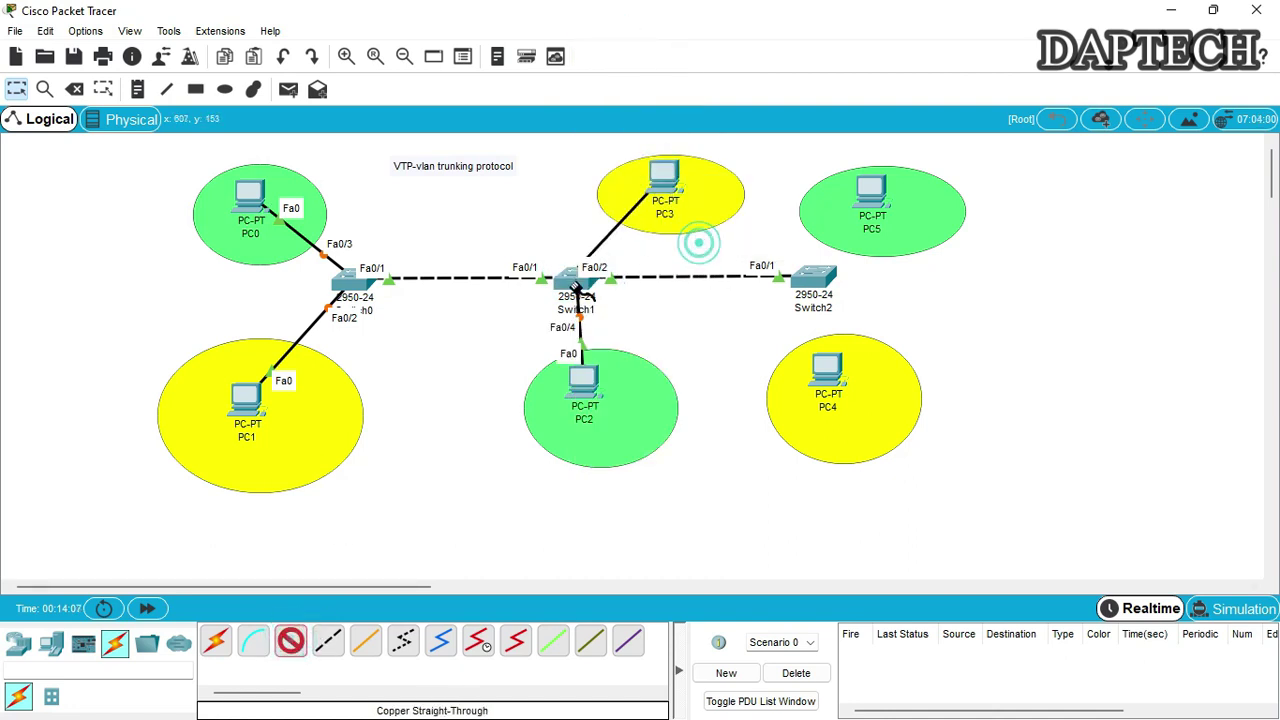
click(574, 285)
click(612, 36)
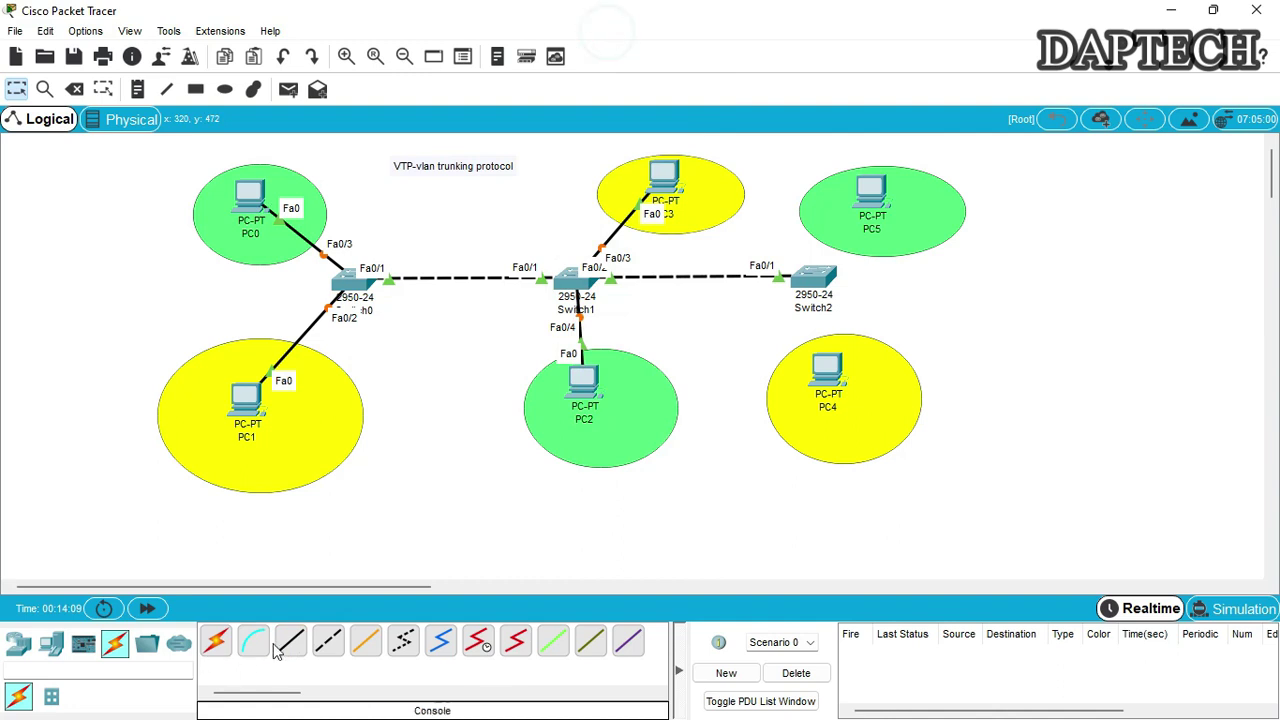
Connect Switch2 Fa0/2 to PC4 and Switch2 Fa0/3 to PC5
click(845, 383)
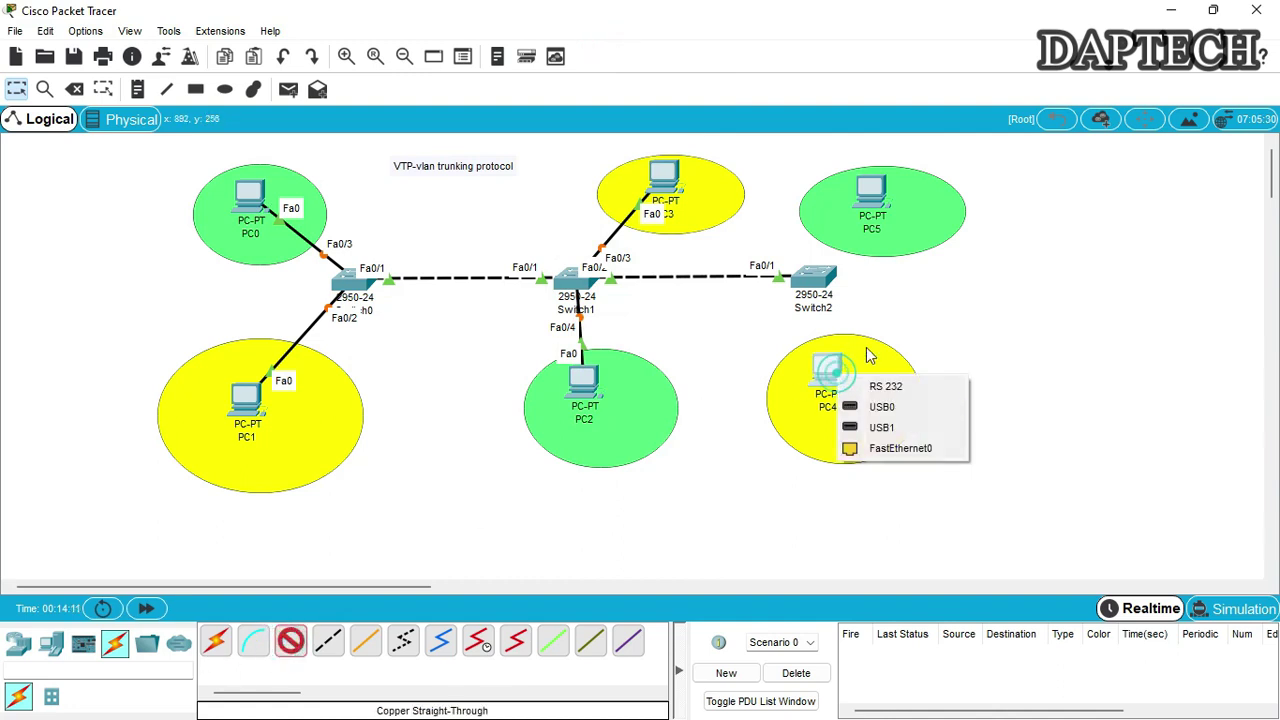
click(884, 444)
click(758, 313)
click(814, 278)
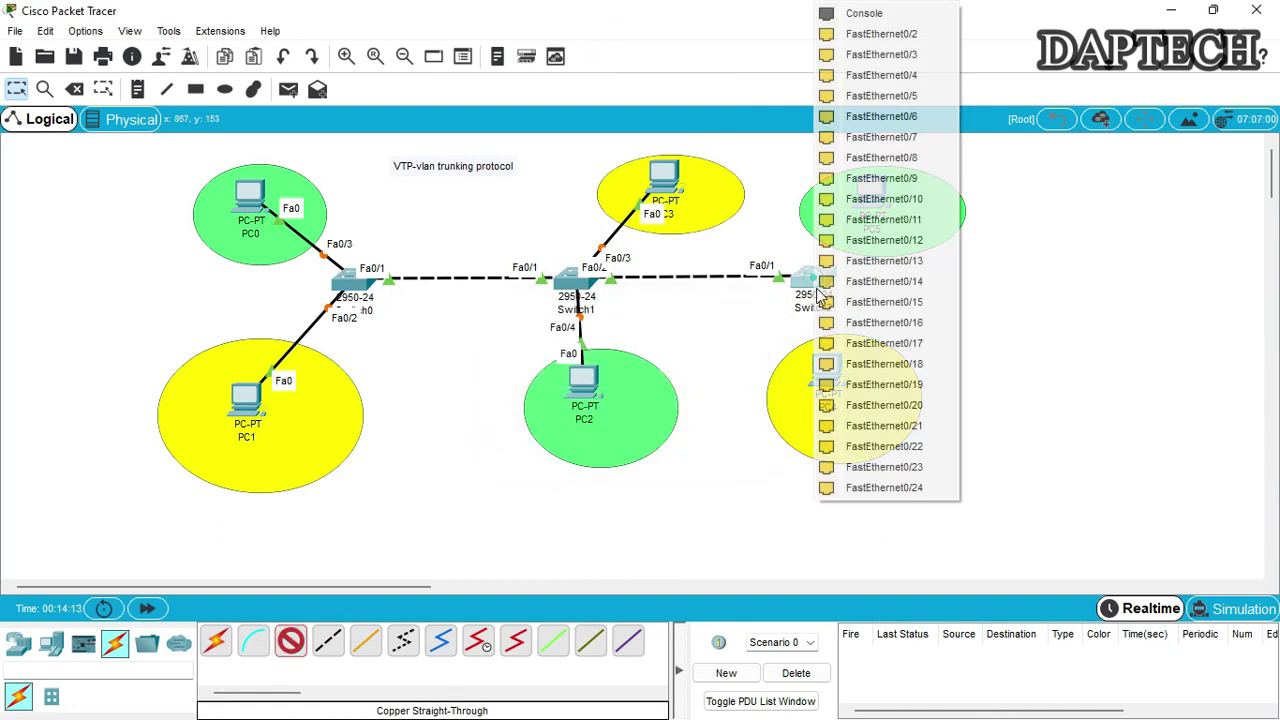
click(847, 39)
click(830, 362)
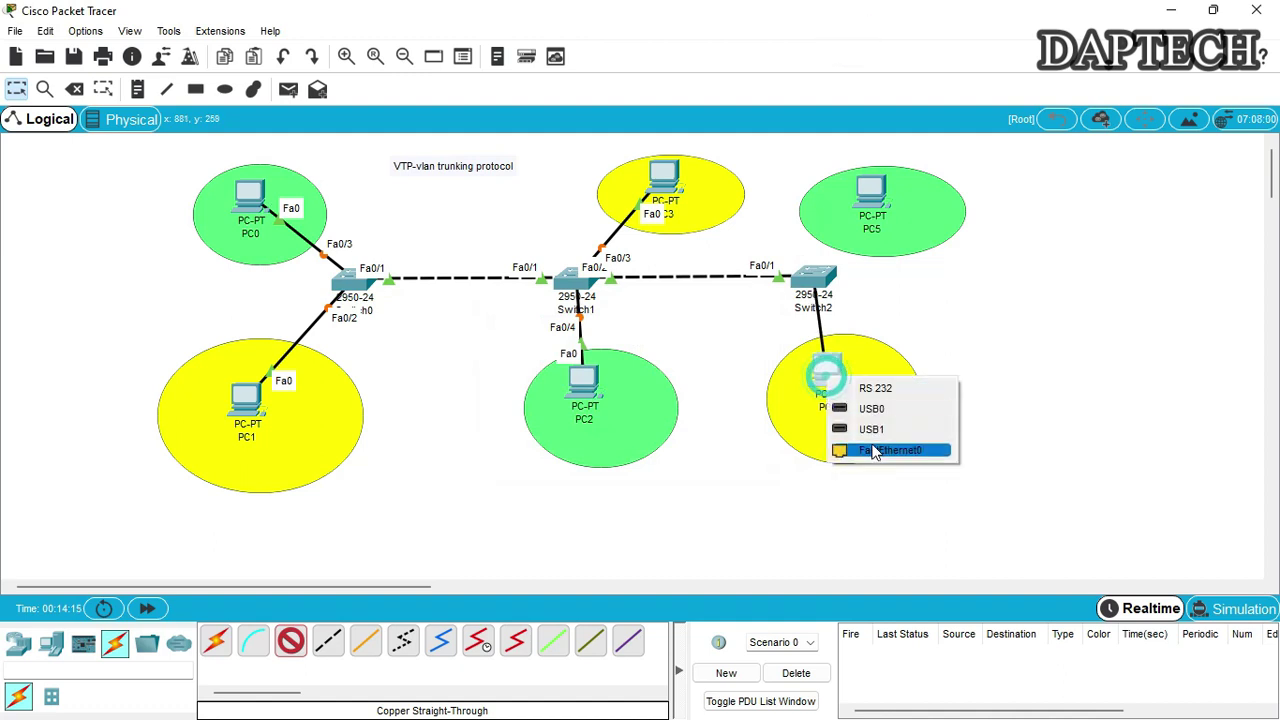
click(871, 446)
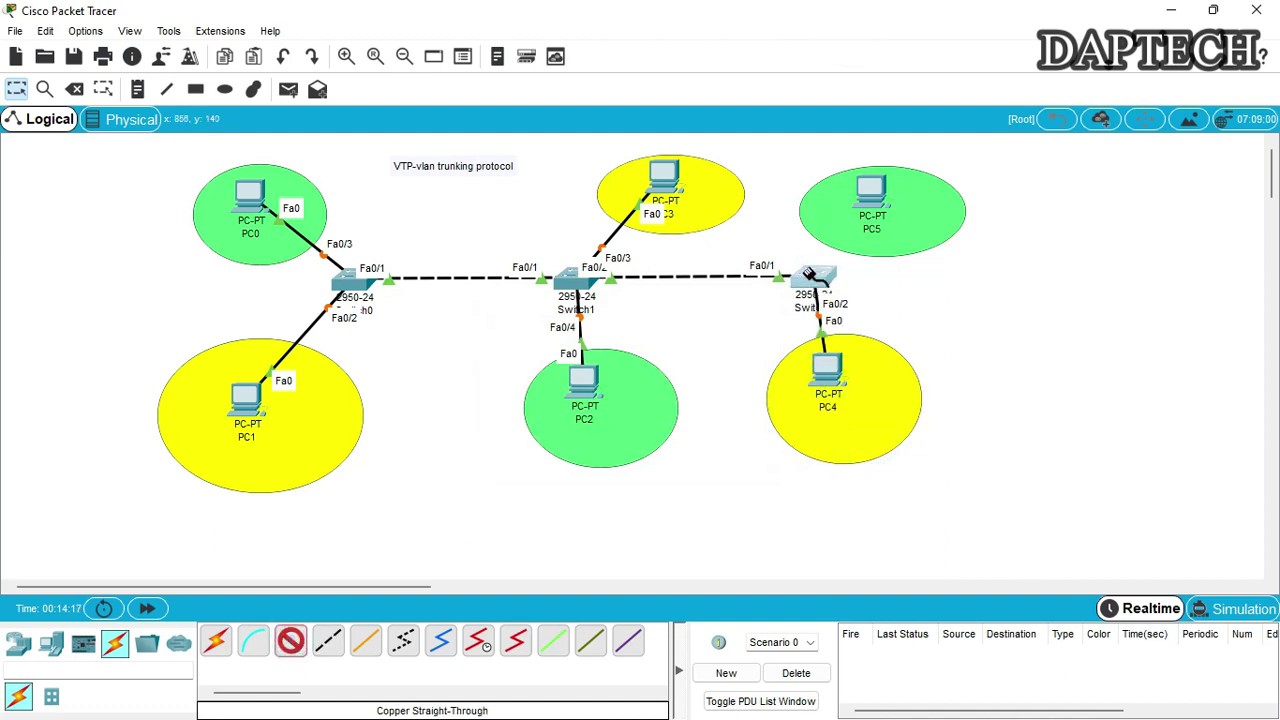
click(810, 274)
click(876, 38)
click(880, 195)
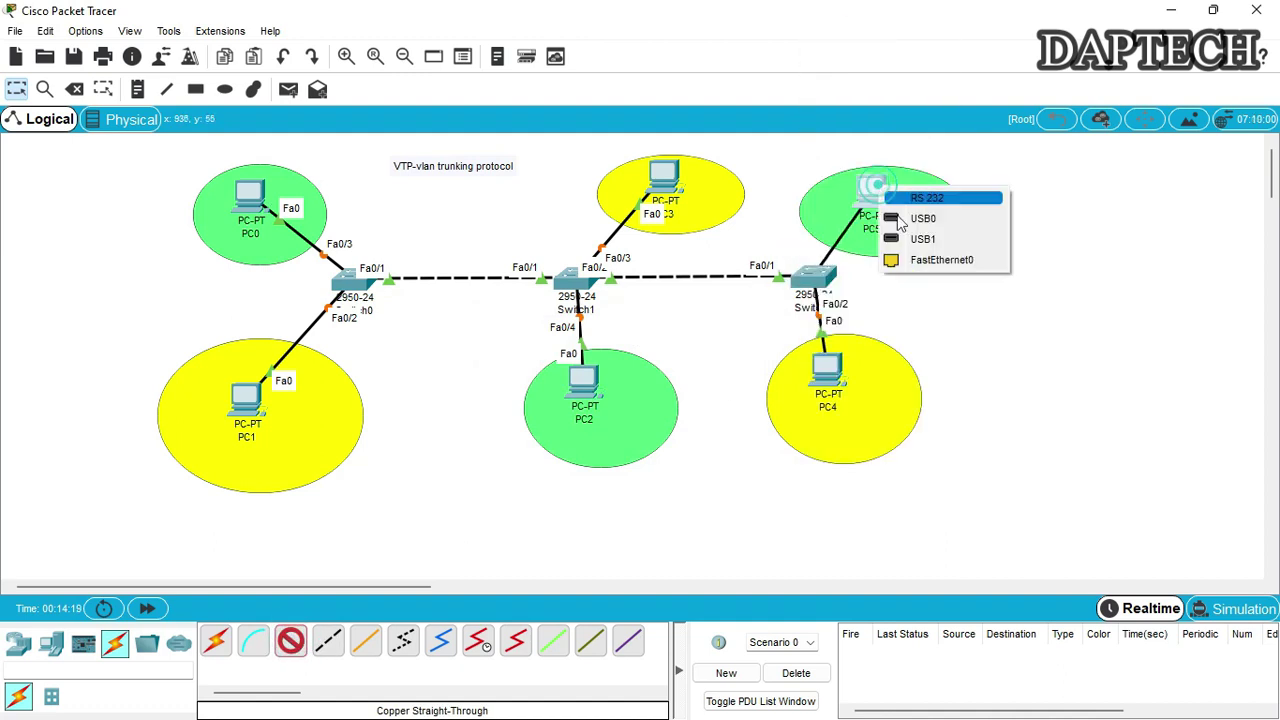
click(916, 259)
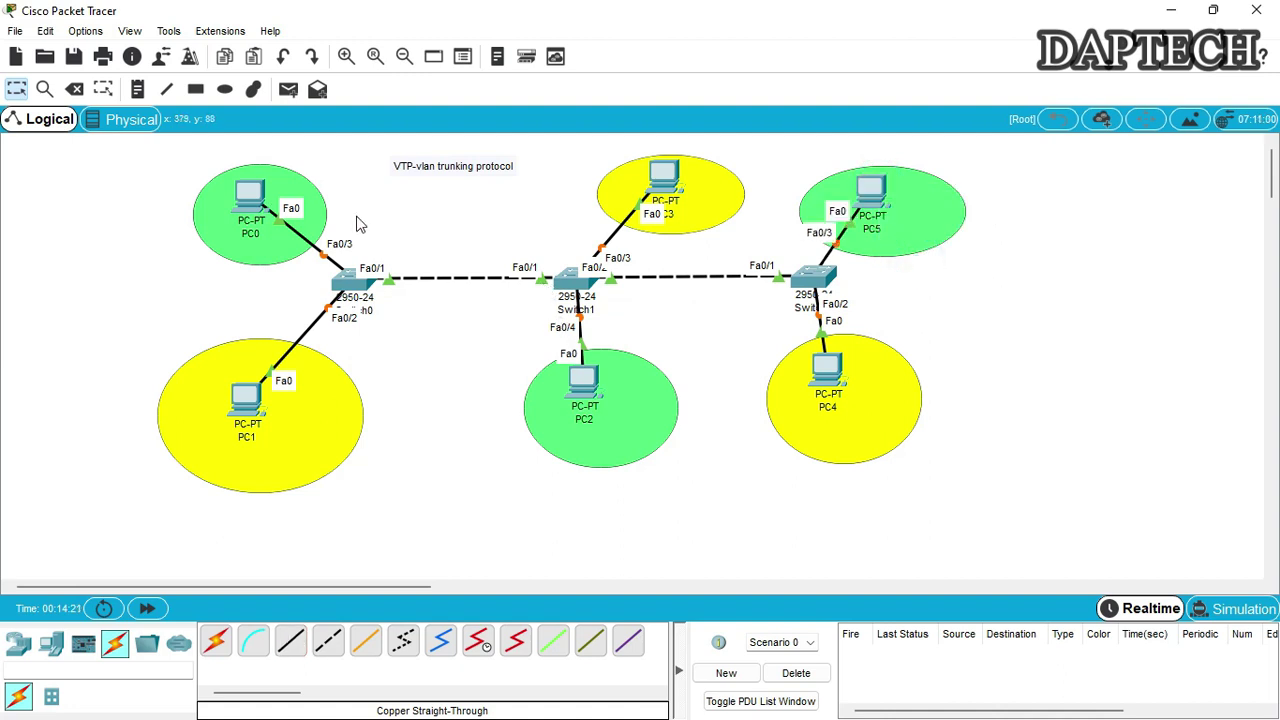
drag(205, 215, 197, 207)
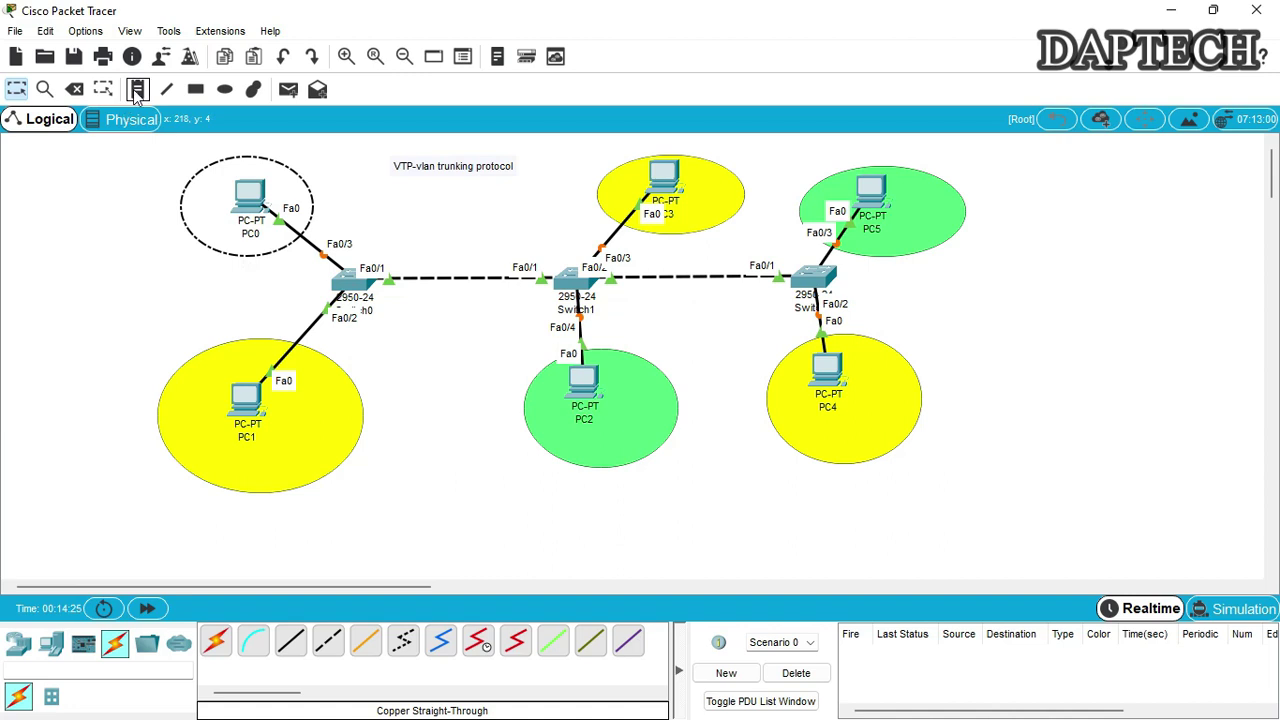
Add notes labelling PC0's area 'vlan-2' and PC1's area 'vlan-3'
click(334, 195)
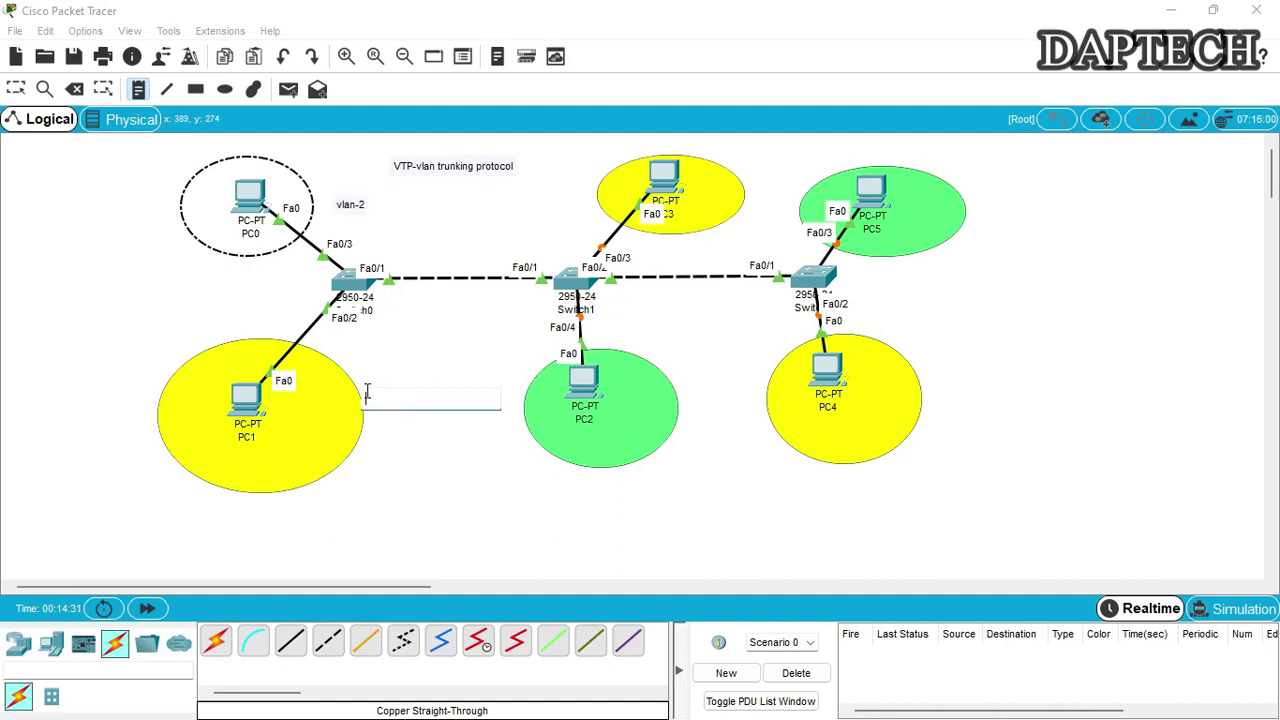
click(385, 397)
text(vlan-3)
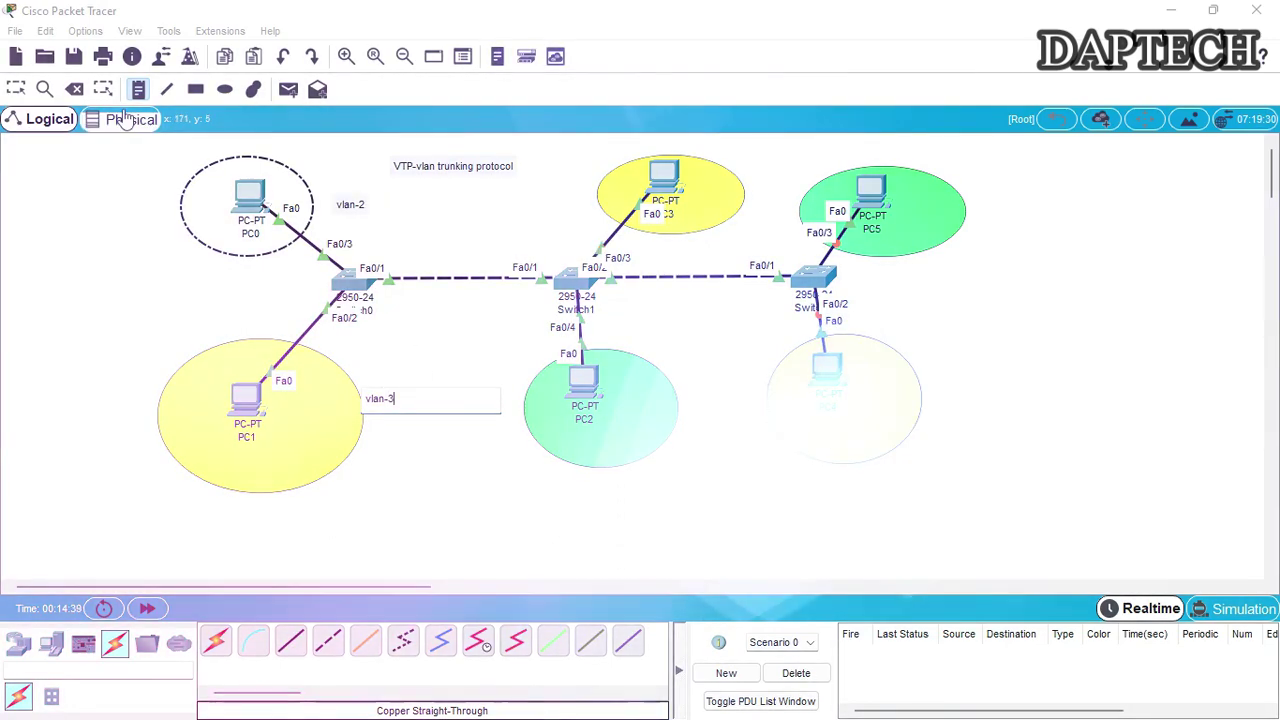
click(17, 89)
click(349, 204)
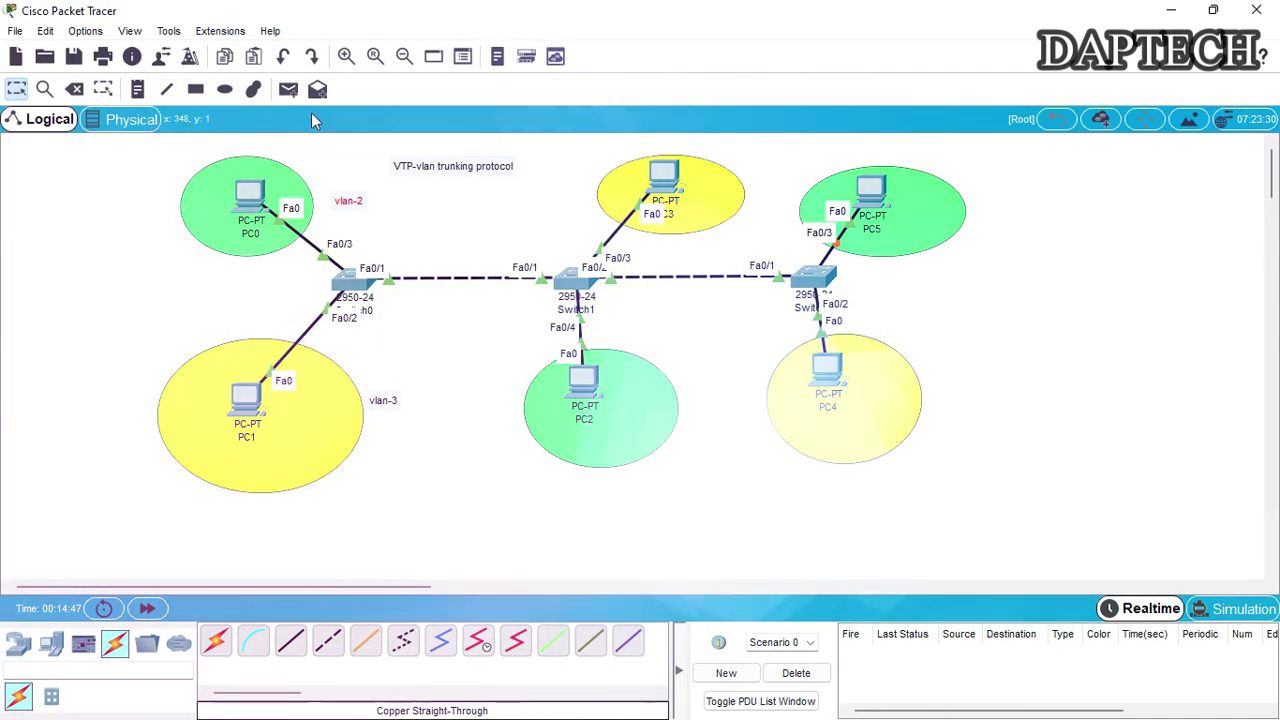
Place a '172.16.10.0' note beneath the title
click(138, 89)
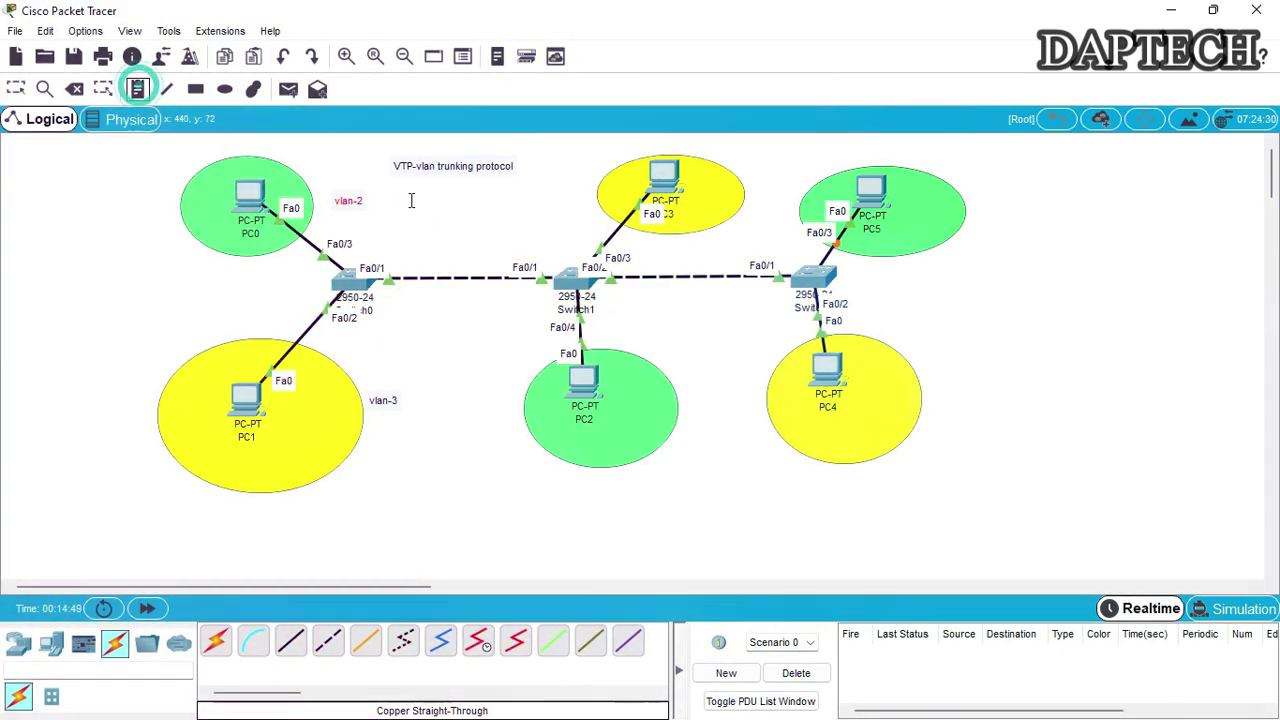
click(405, 197)
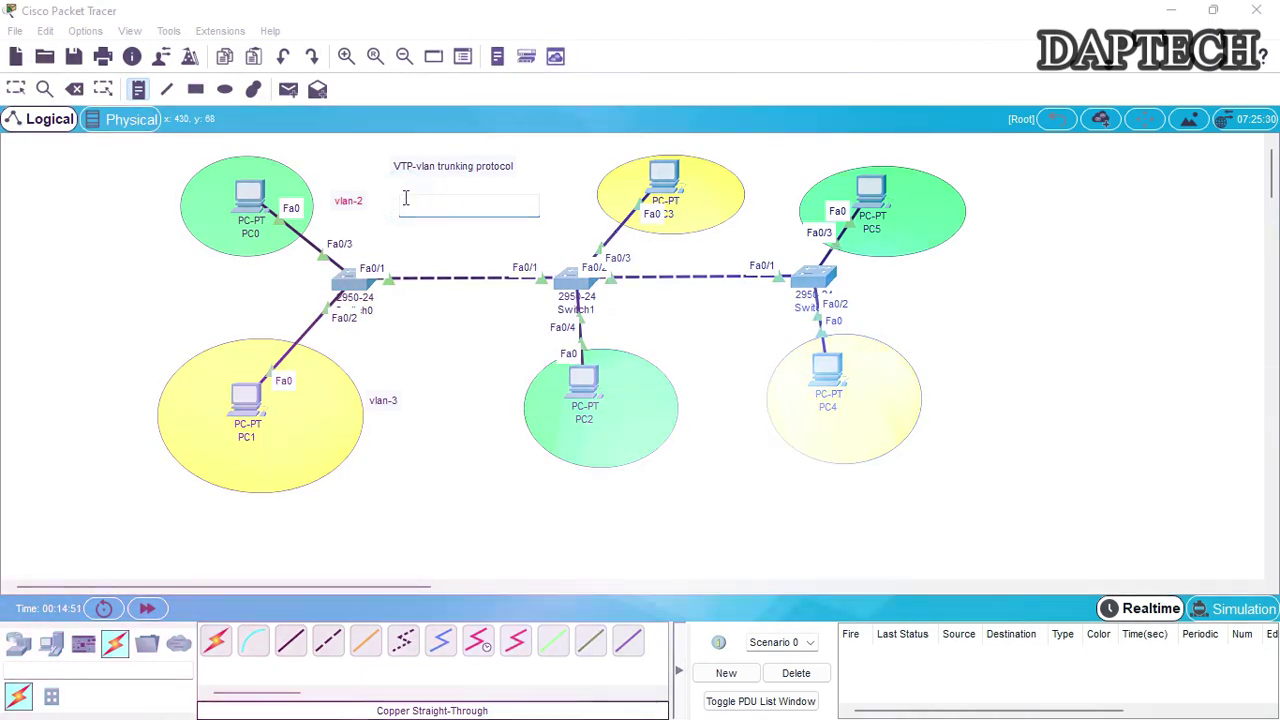
text(172.16.)
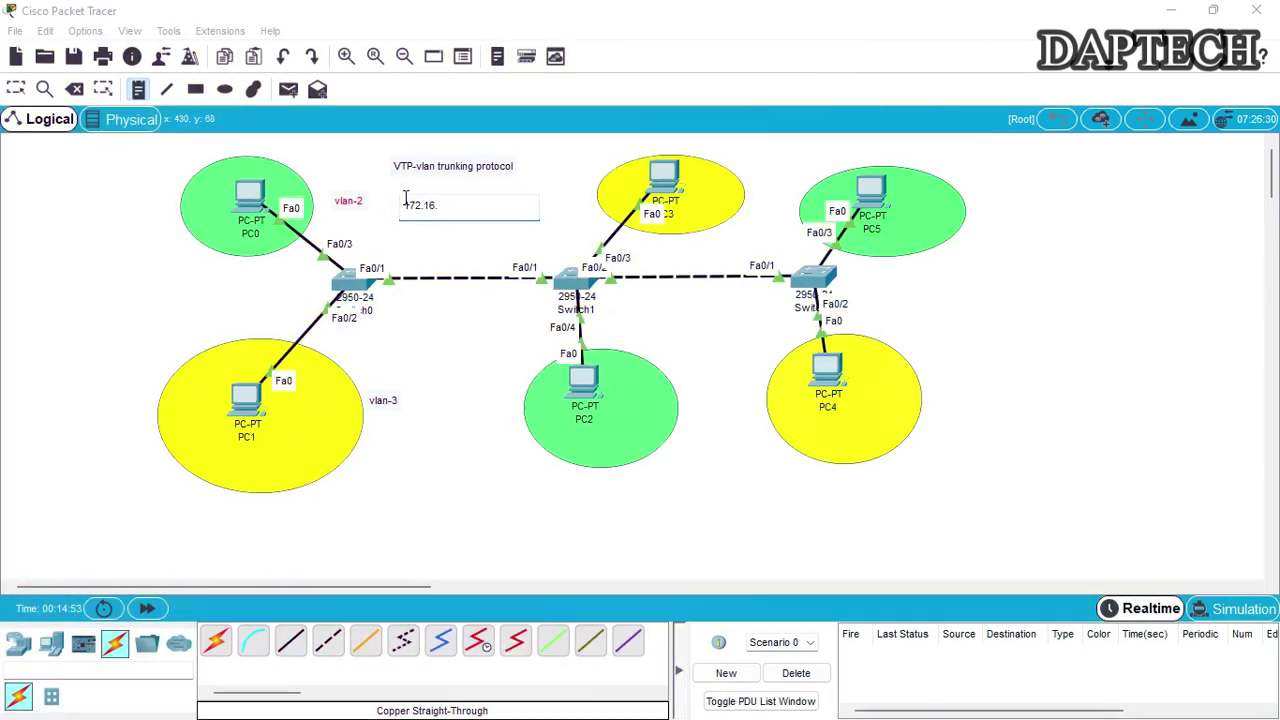
text(10.0)
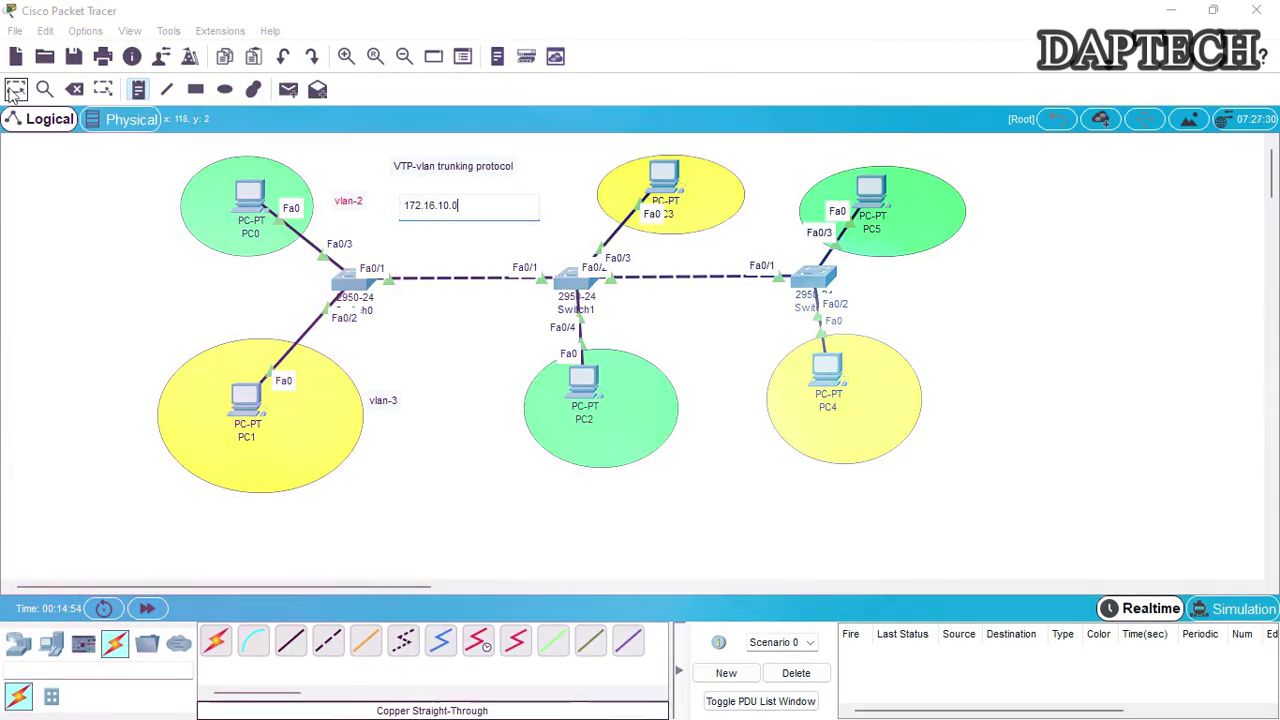
click(410, 203)
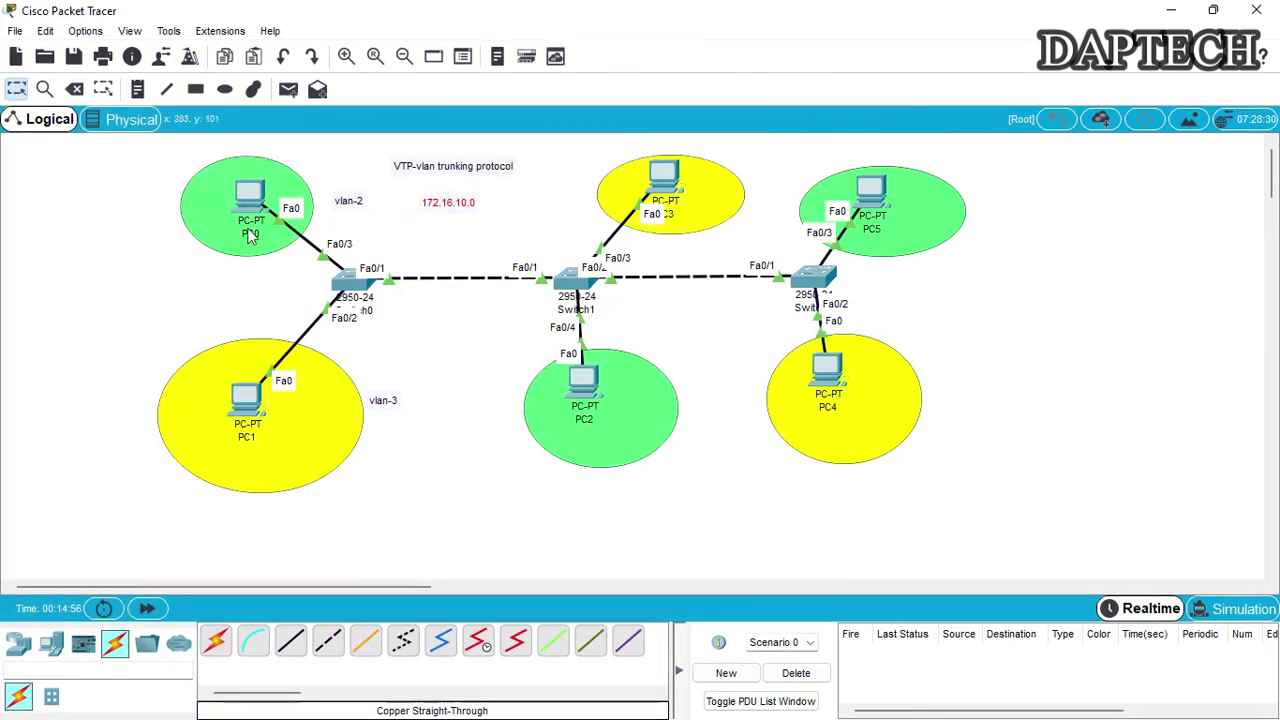
Configure PC0 with IP 172.16.10.2 and gateway 172.16.10.1
click(250, 200)
click(528, 143)
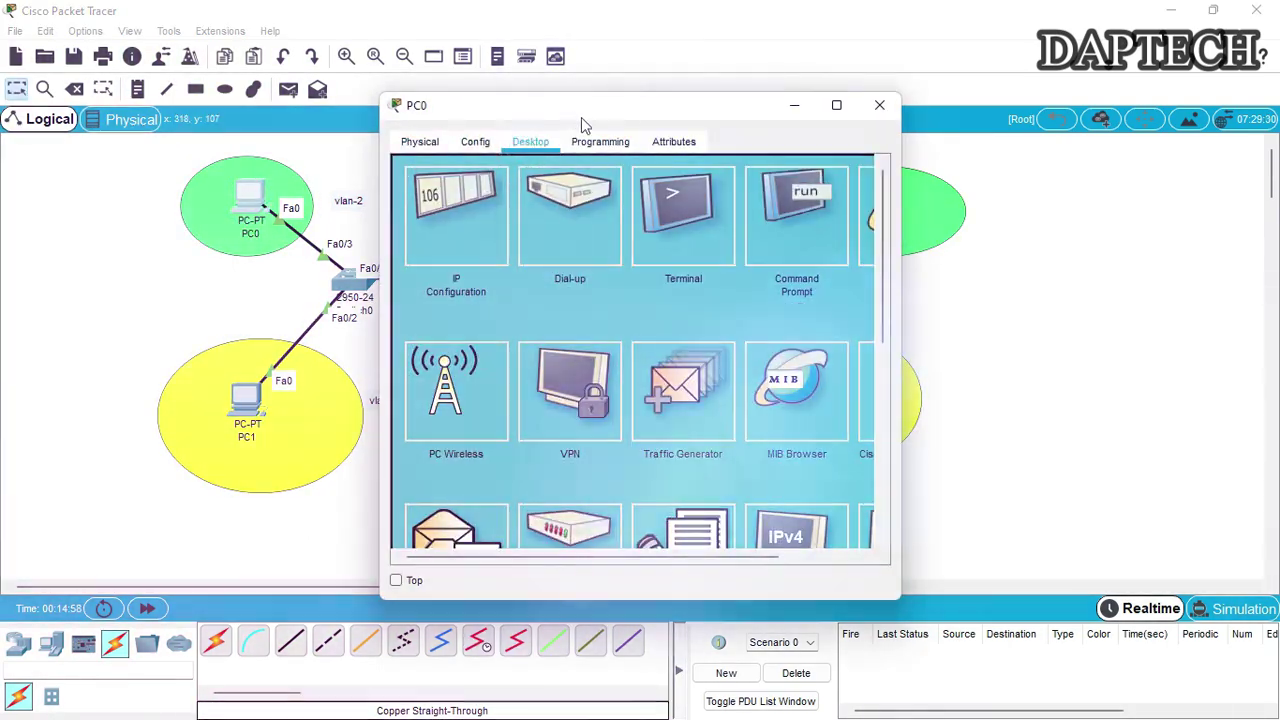
drag(581, 110, 798, 110)
click(699, 214)
click(763, 119)
click(790, 272)
text(172)
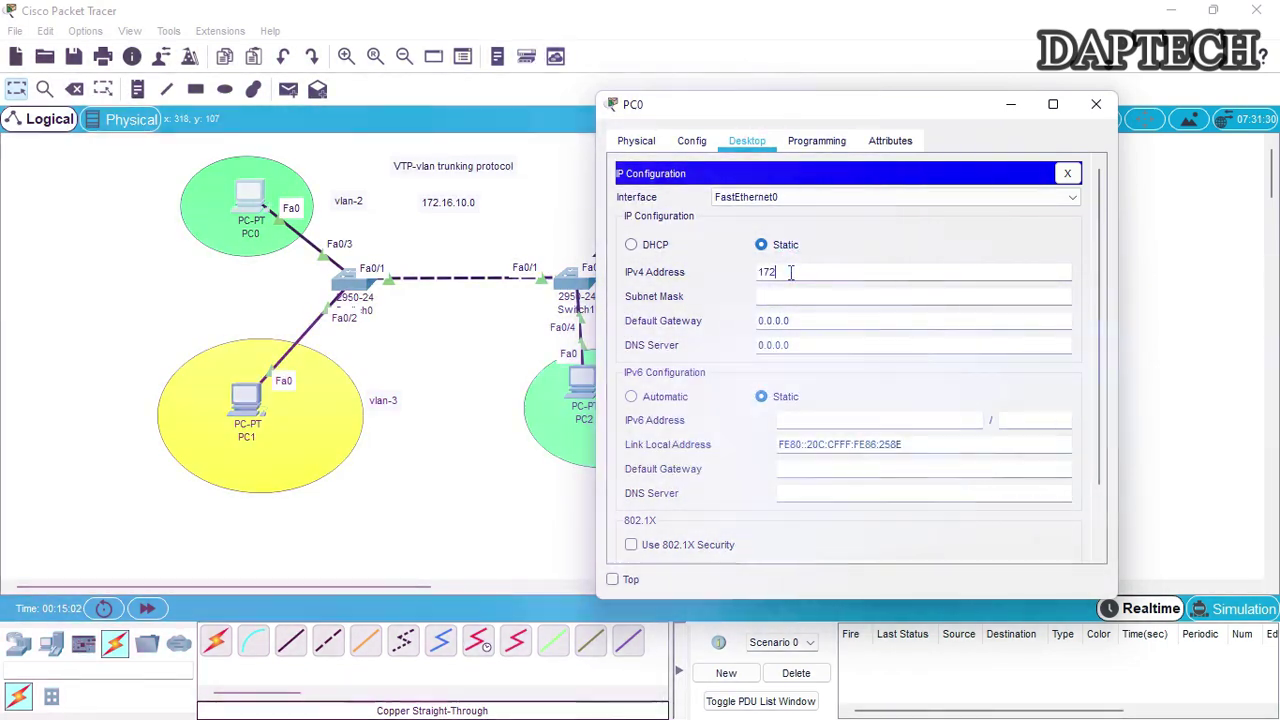
text(.16.10.2)
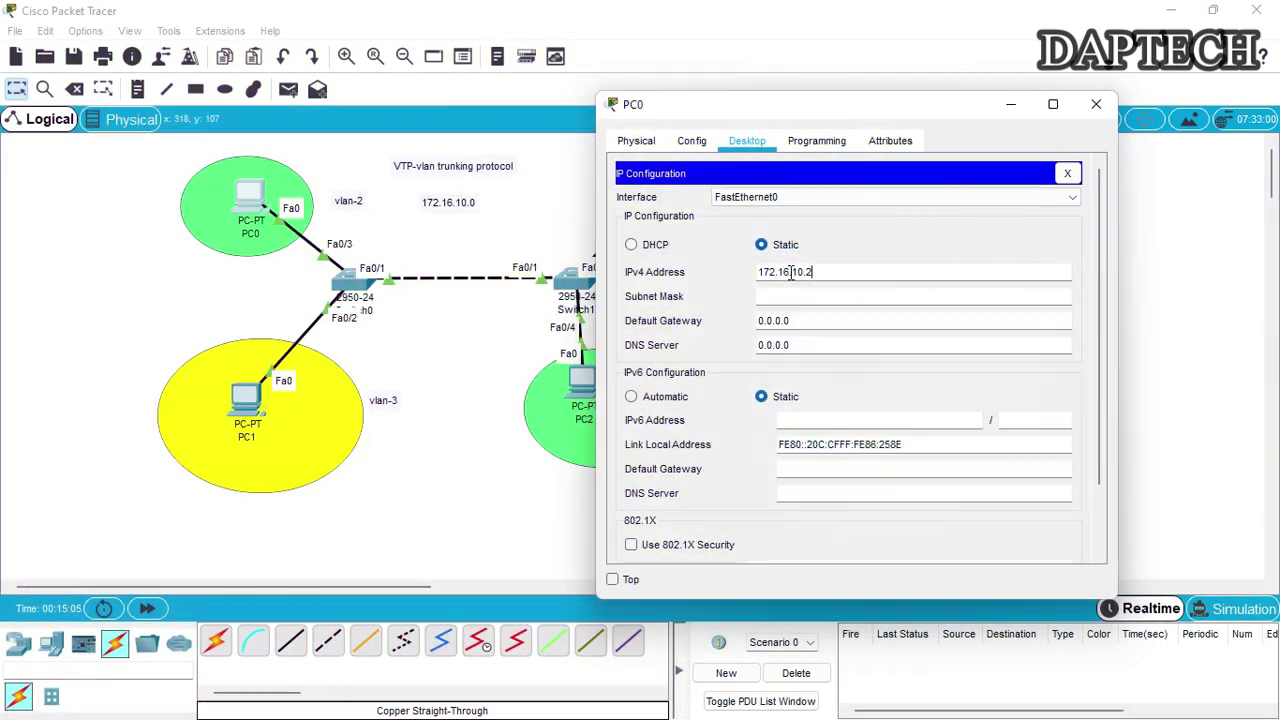
key(Tab)
key(Tab)
text(17)
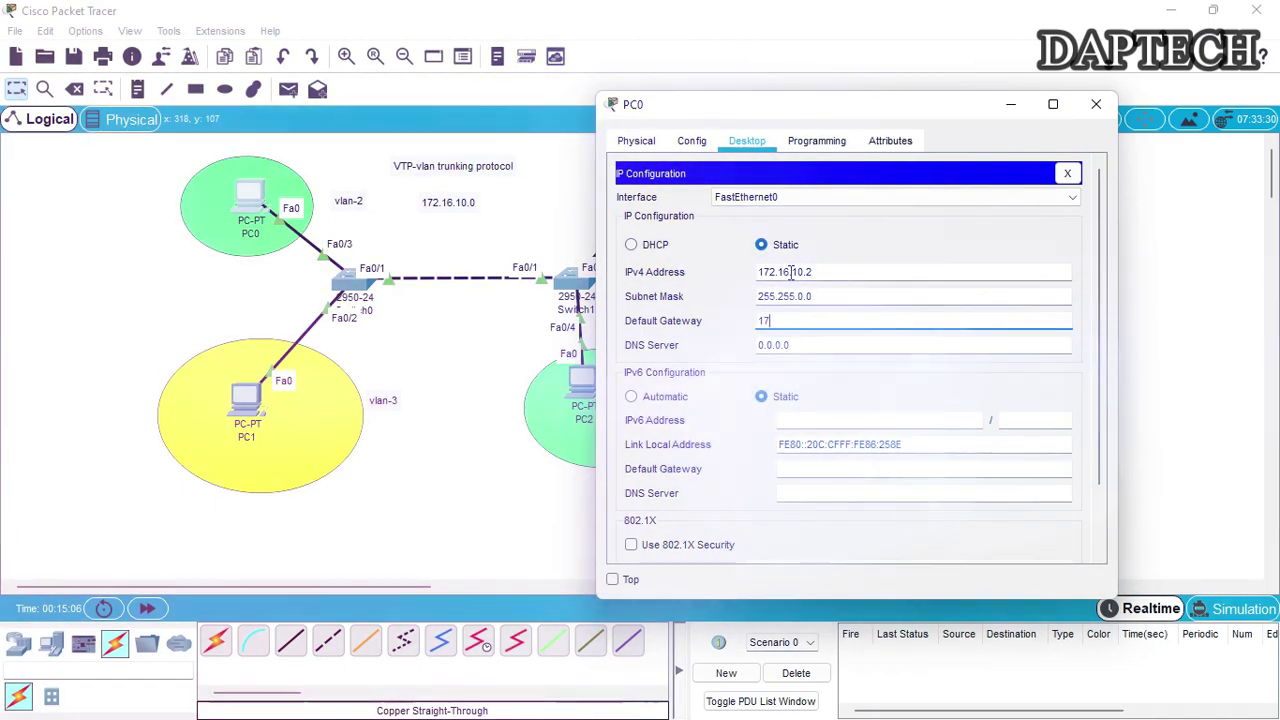
text(2.16.10.)
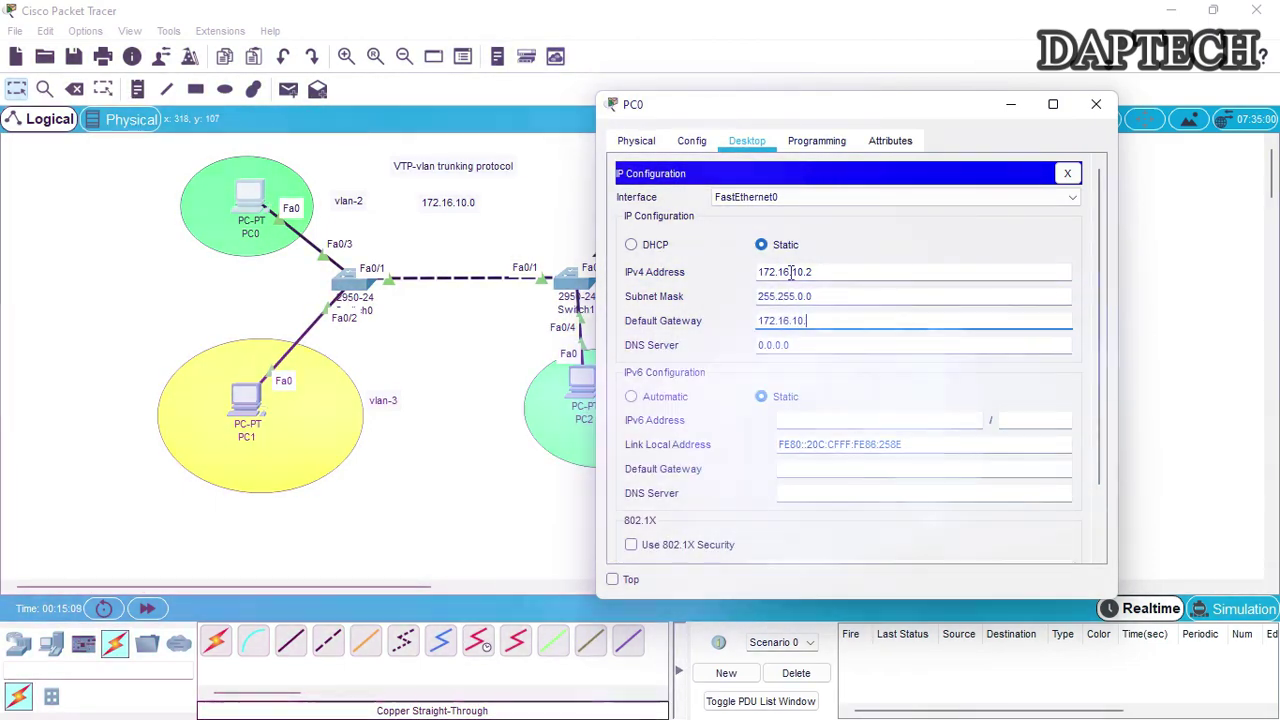
text(1)
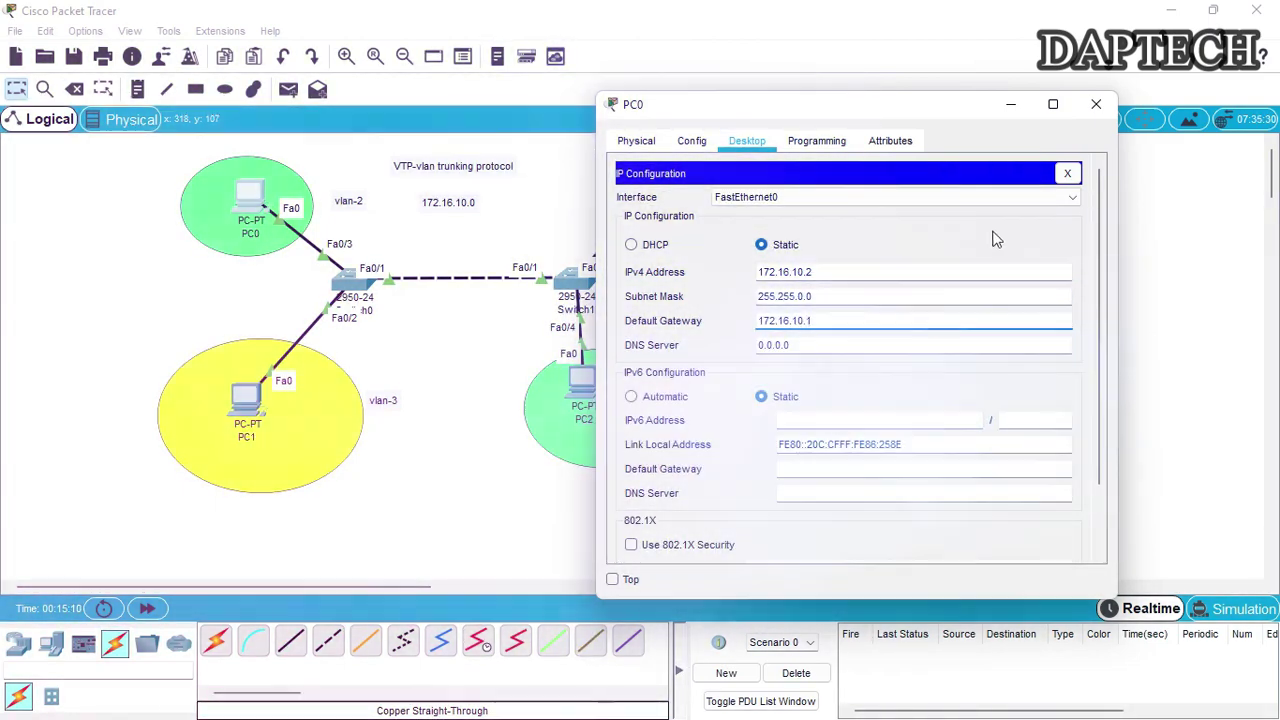
click(1096, 106)
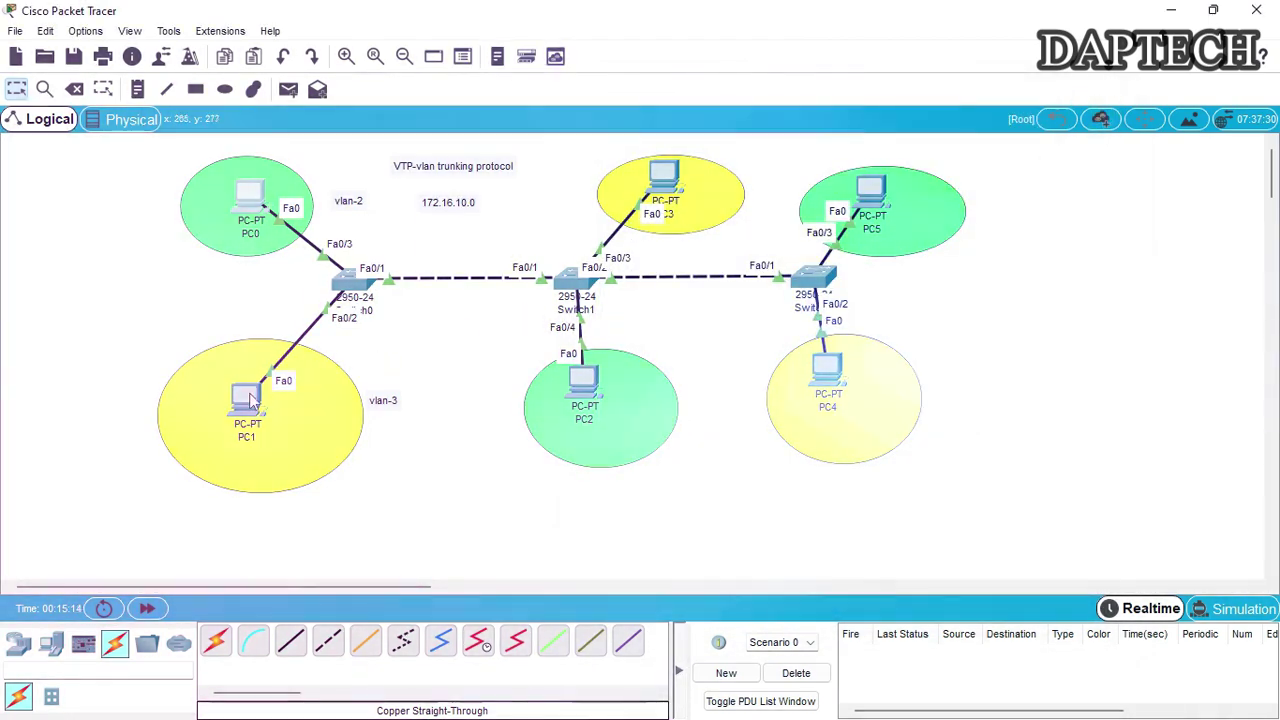
Set PC1 to 172.16.10.3, mask 255.255.0.0, gateway 172.16.10.1
drag(258, 379, 263, 375)
click(263, 375)
click(530, 141)
click(463, 217)
click(560, 272)
text(172.16.)
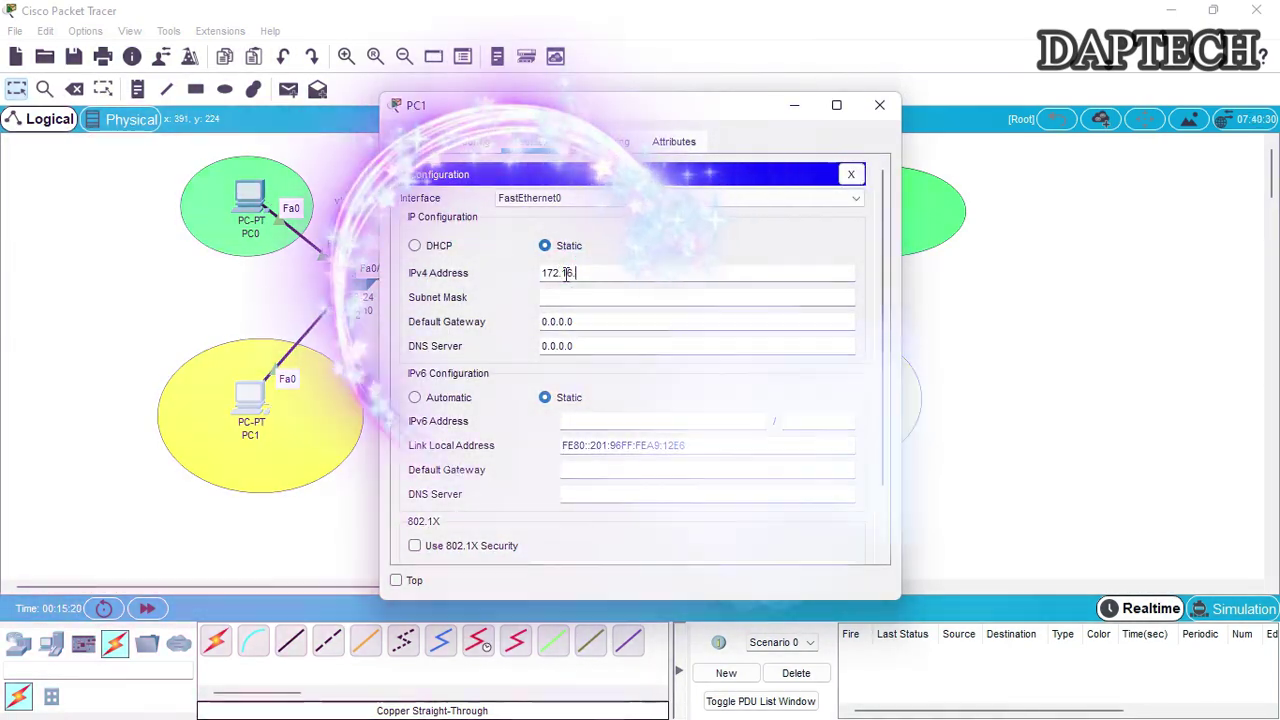
text(10.3)
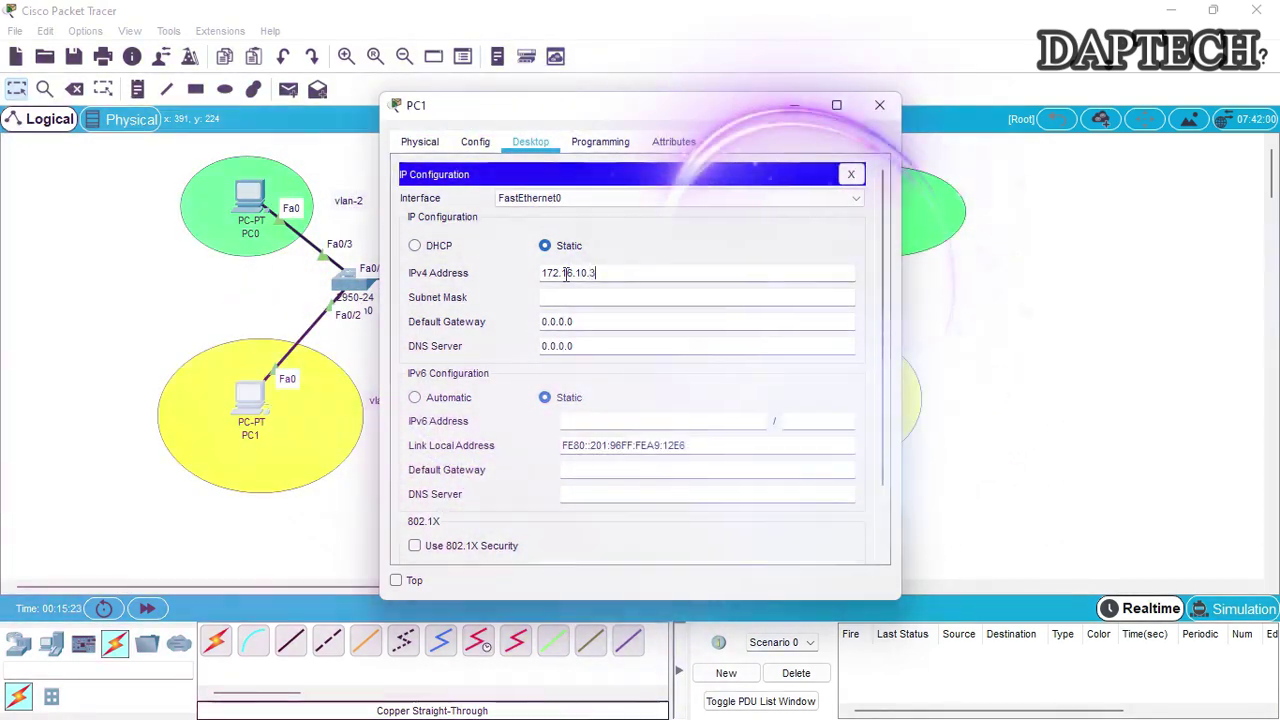
key(Tab)
key(Tab)
text(1)
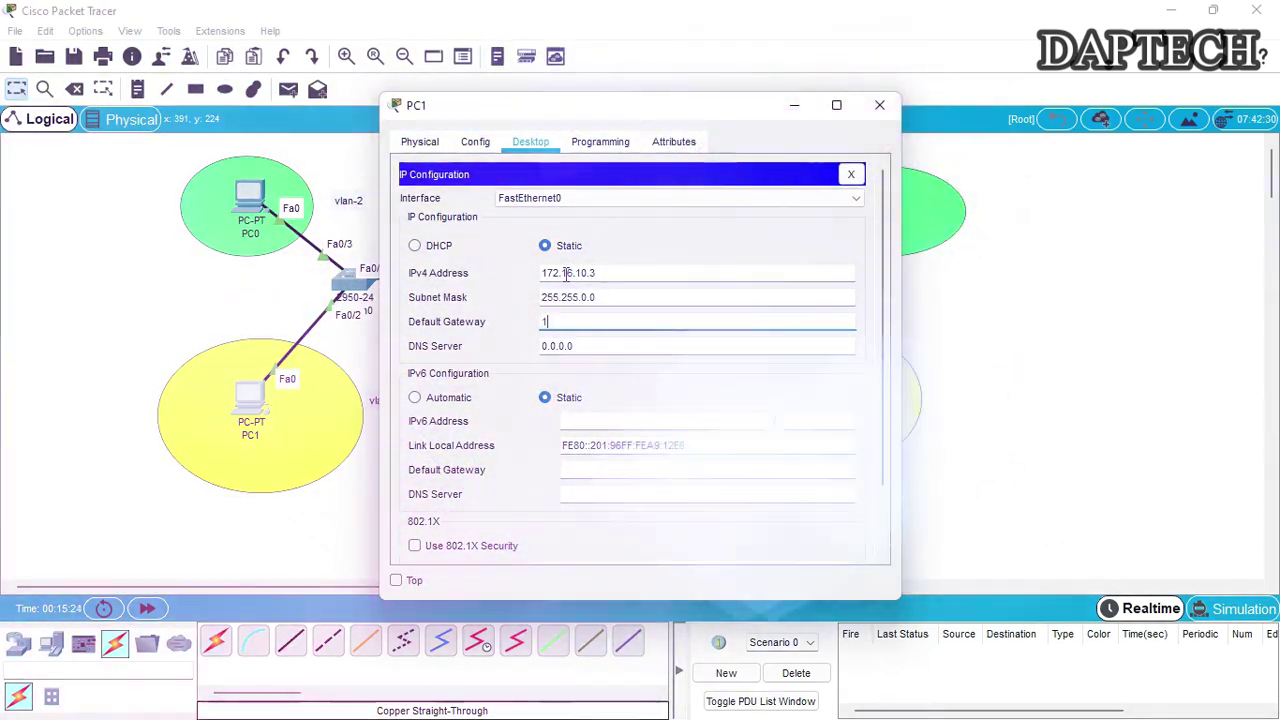
text(72.16.)
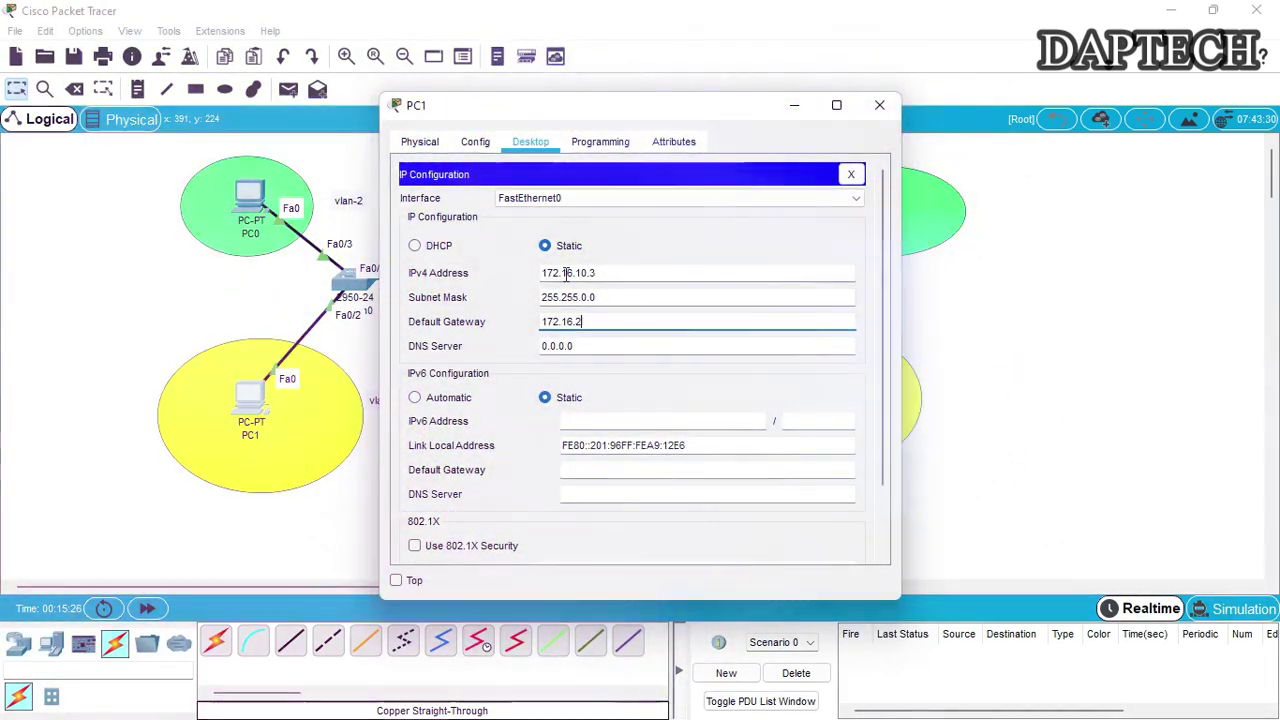
text(10.1)
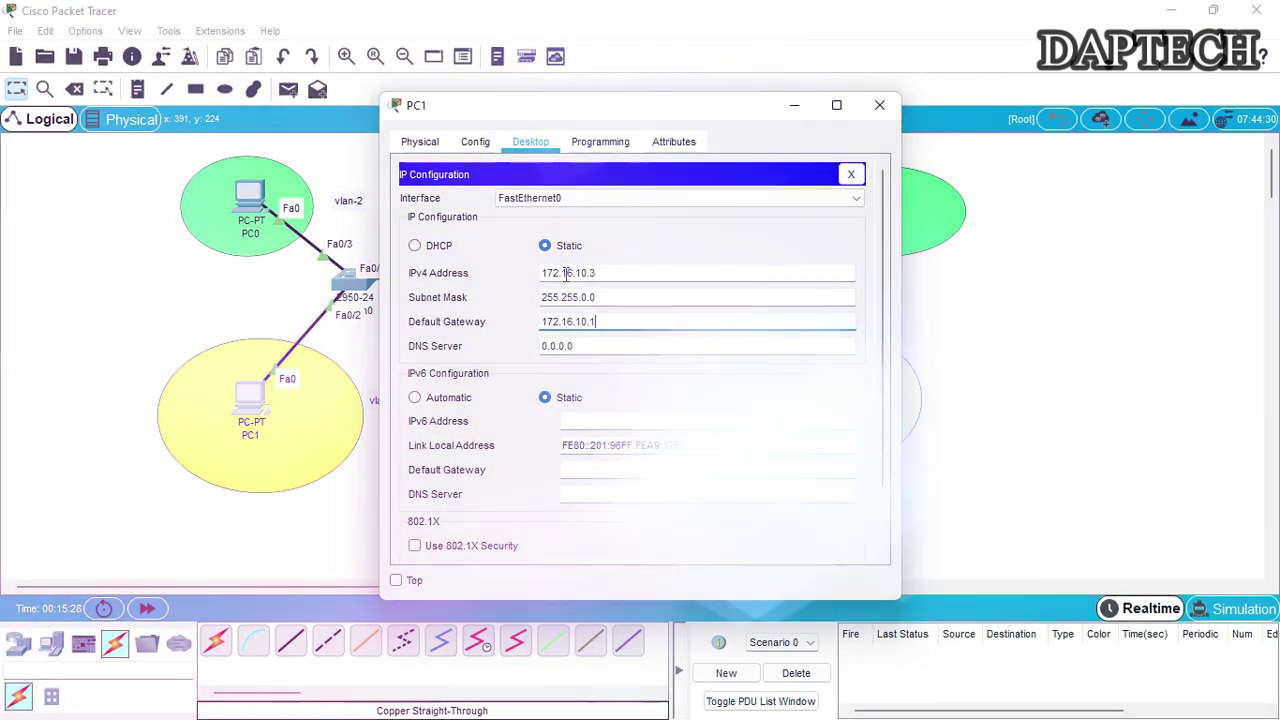
click(880, 105)
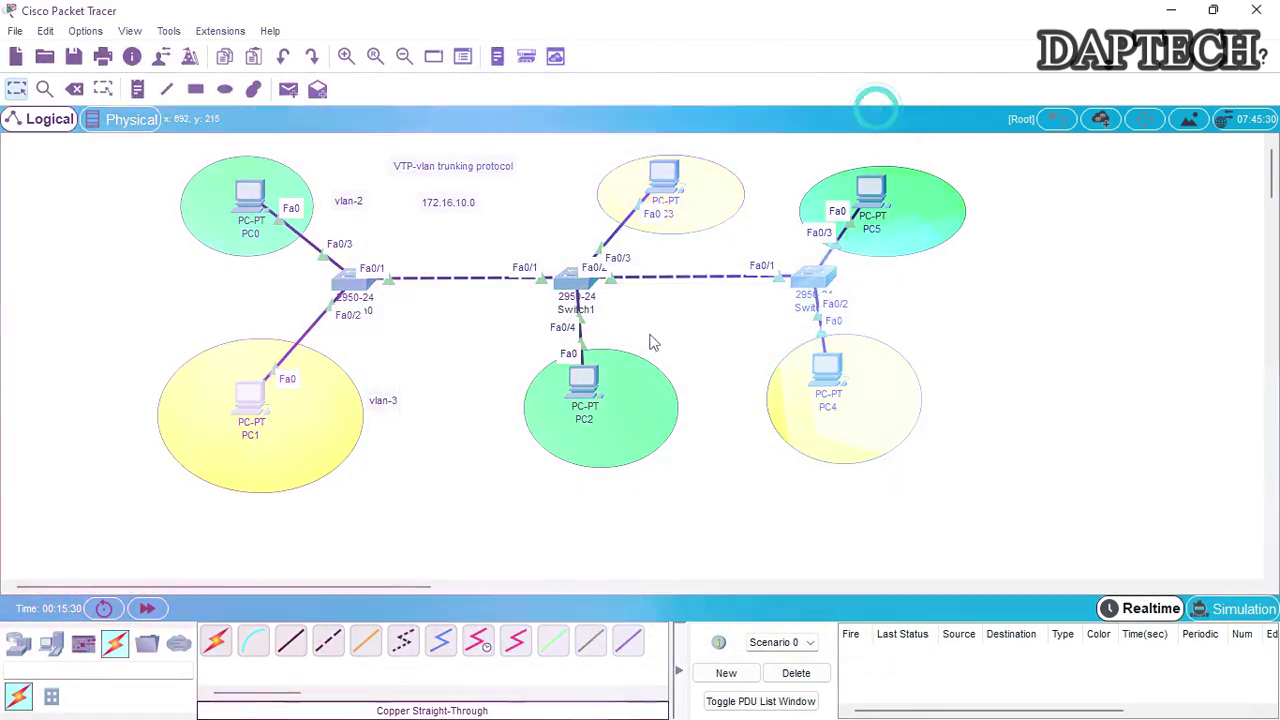
Give PC3 address 172.16.10.4 with mask 255.255.0.0 and gateway 172.16.10.1
click(666, 200)
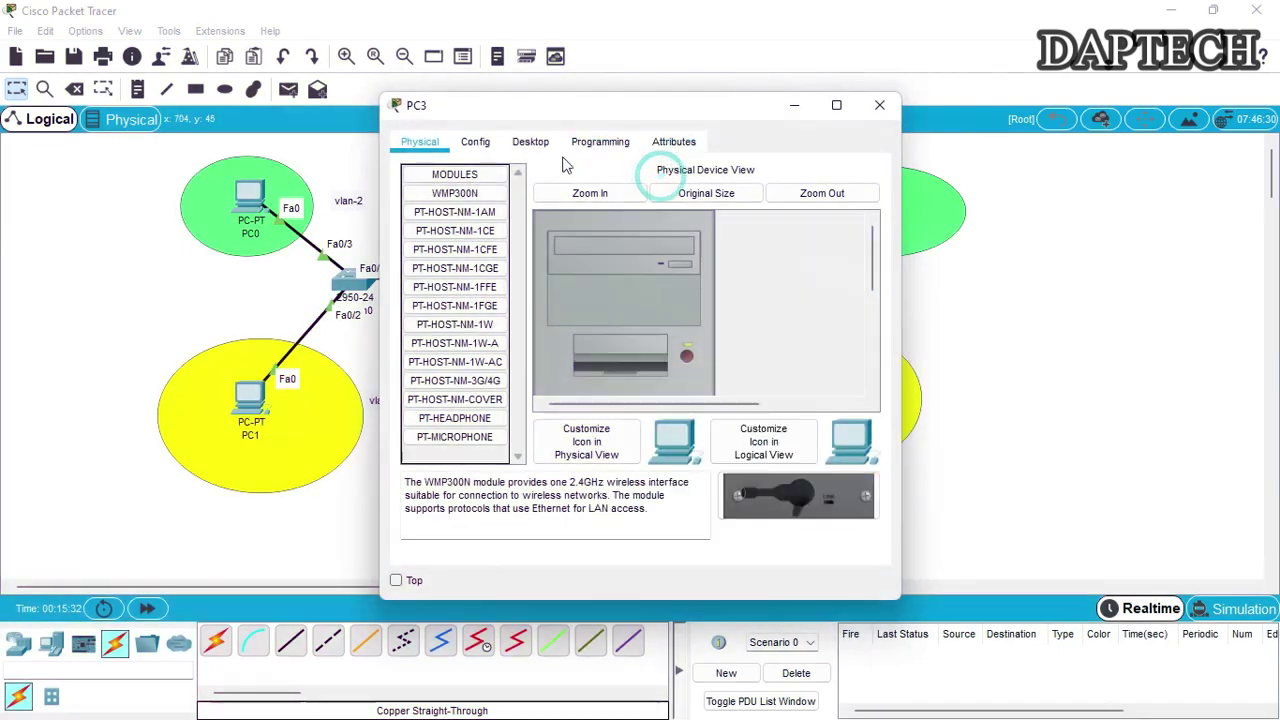
click(531, 141)
click(453, 193)
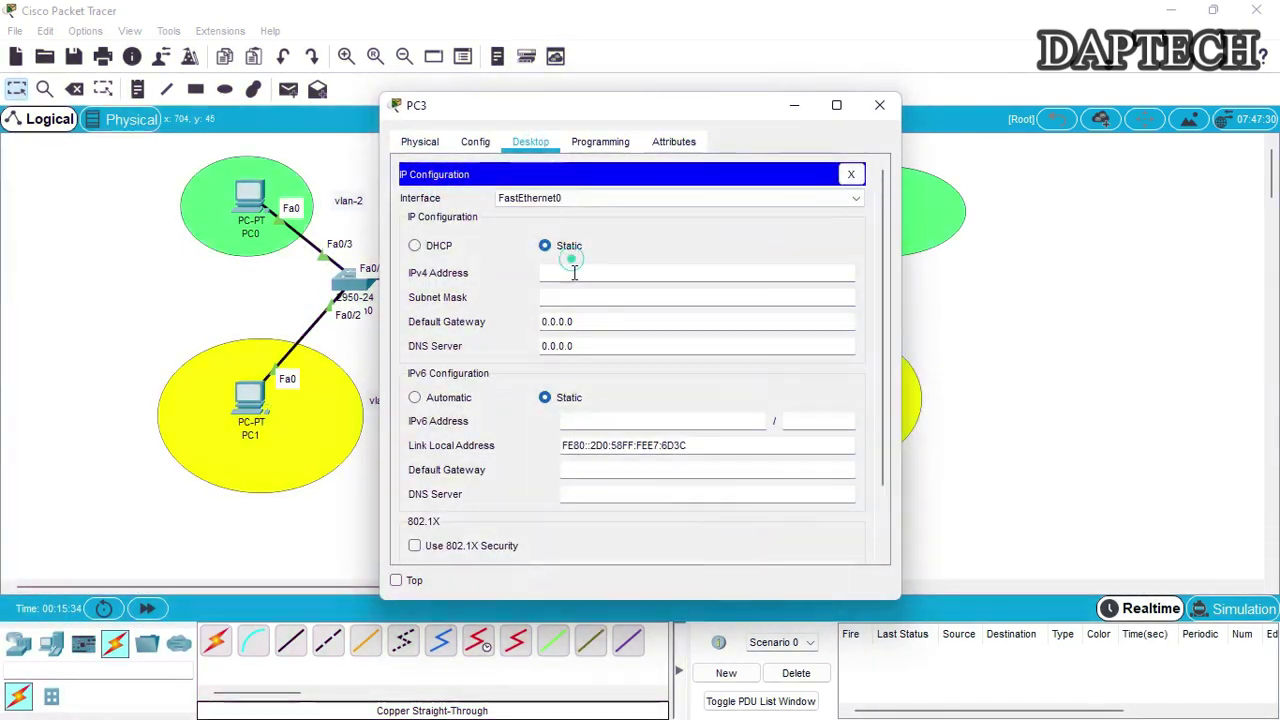
click(574, 272)
text(172.16.10.4)
key(Tab)
key(Tab)
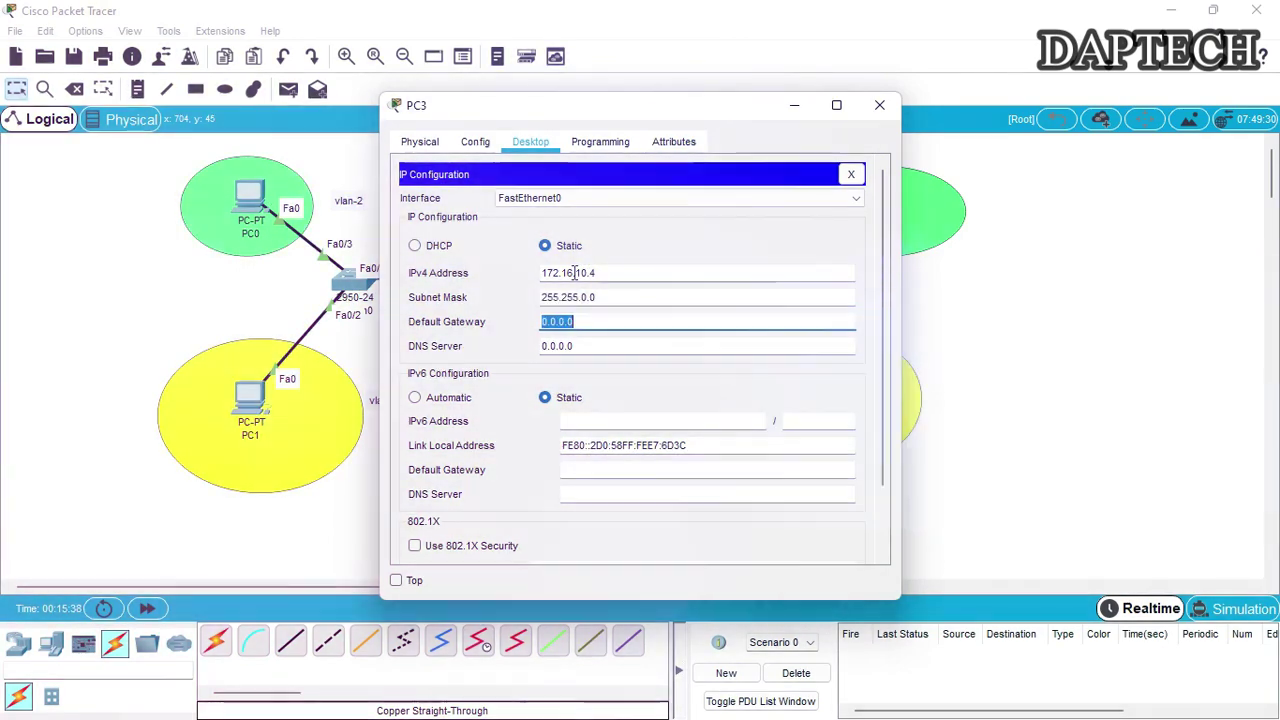
text(172)
text(0.1)
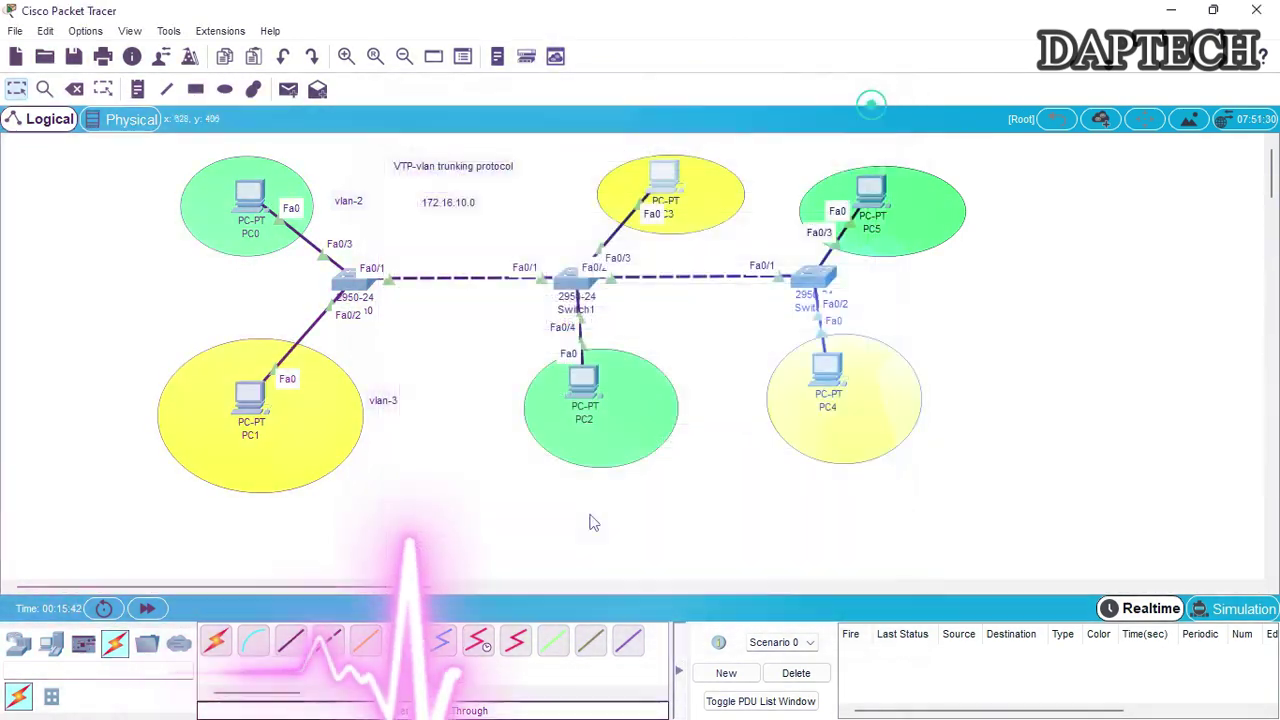
Give PC2 address 172.16.10.5 with mask 255.255.0.0 and gateway 172.16.10.1
click(583, 390)
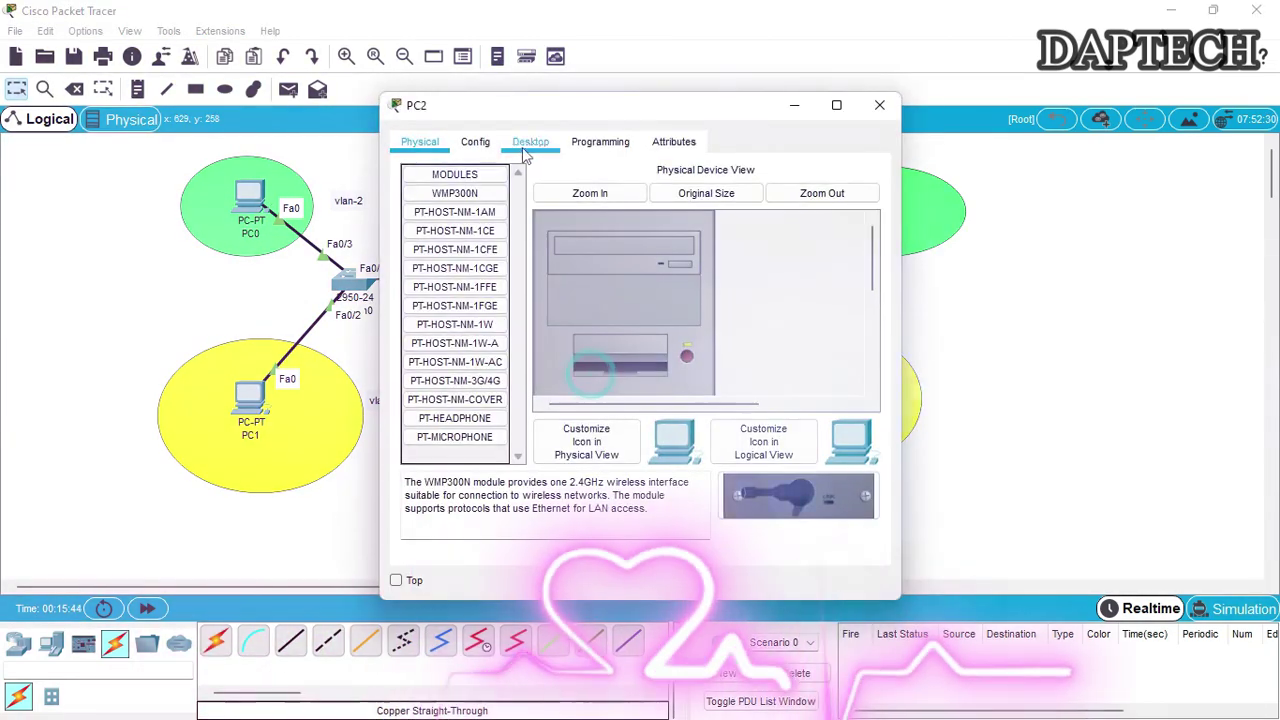
click(530, 141)
click(450, 195)
click(553, 272)
text(172.16.10.)
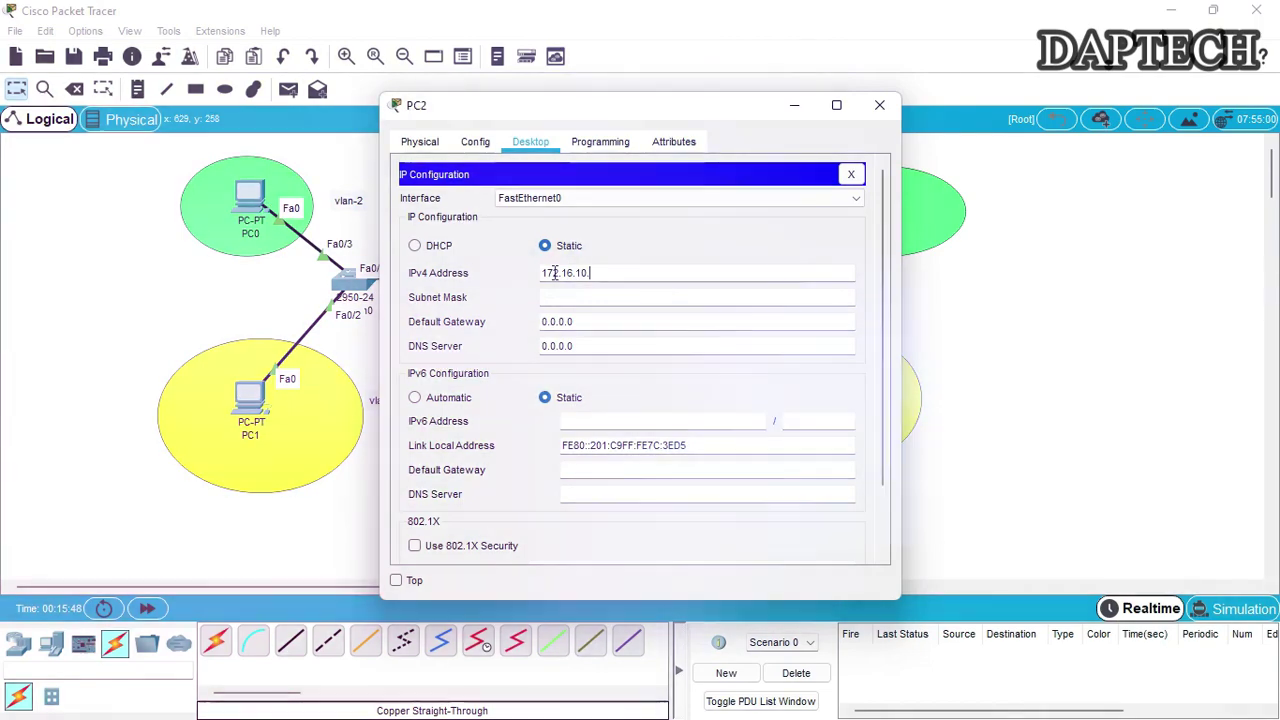
text(5)
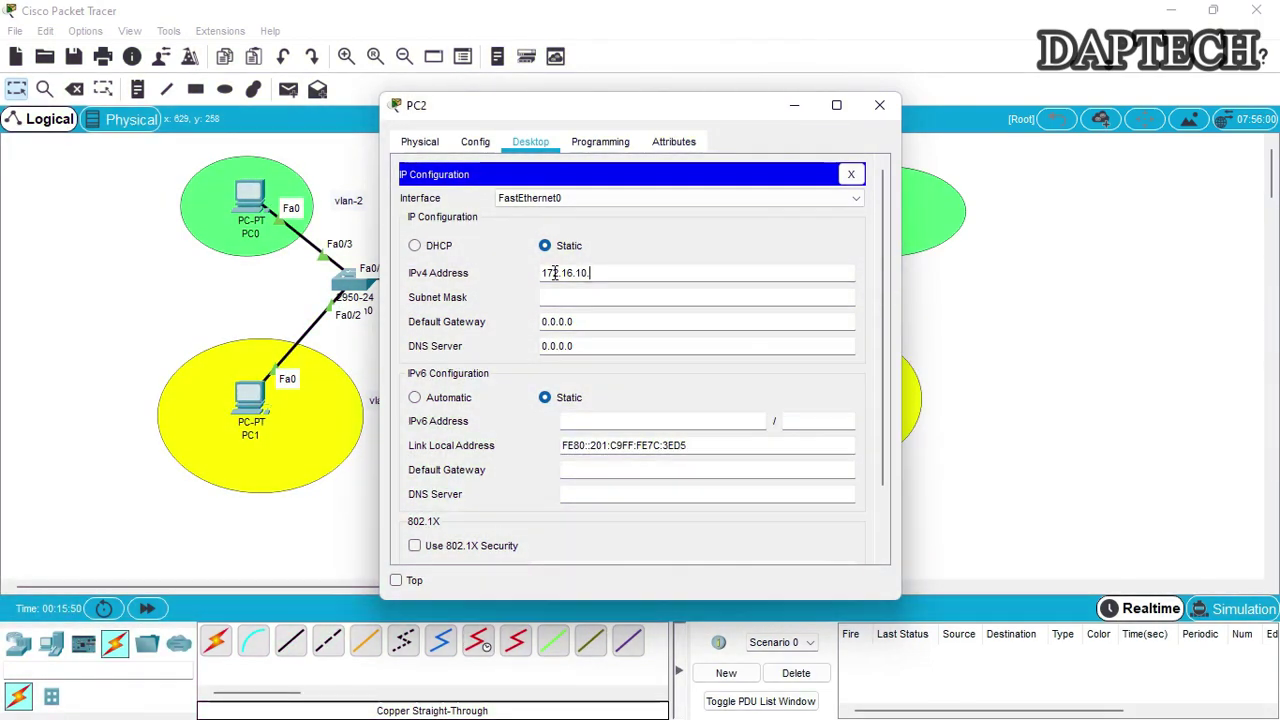
key(Tab)
key(Tab)
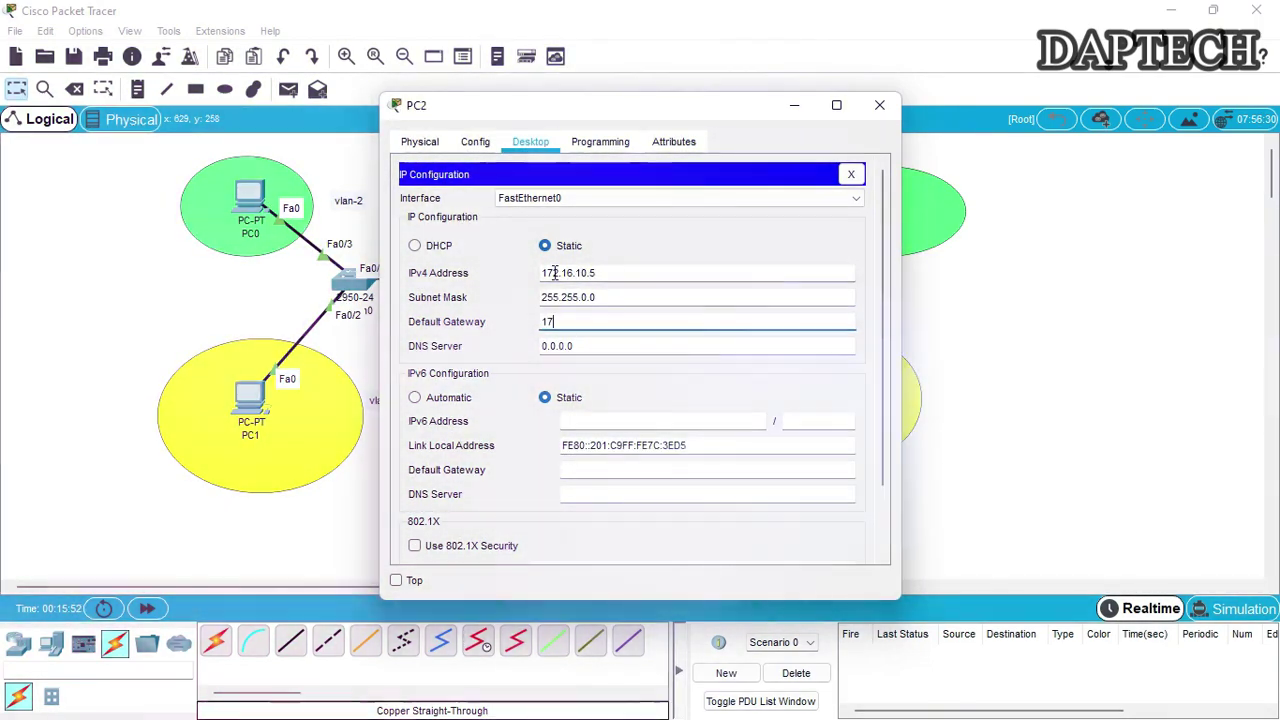
text(172.16.10.1)
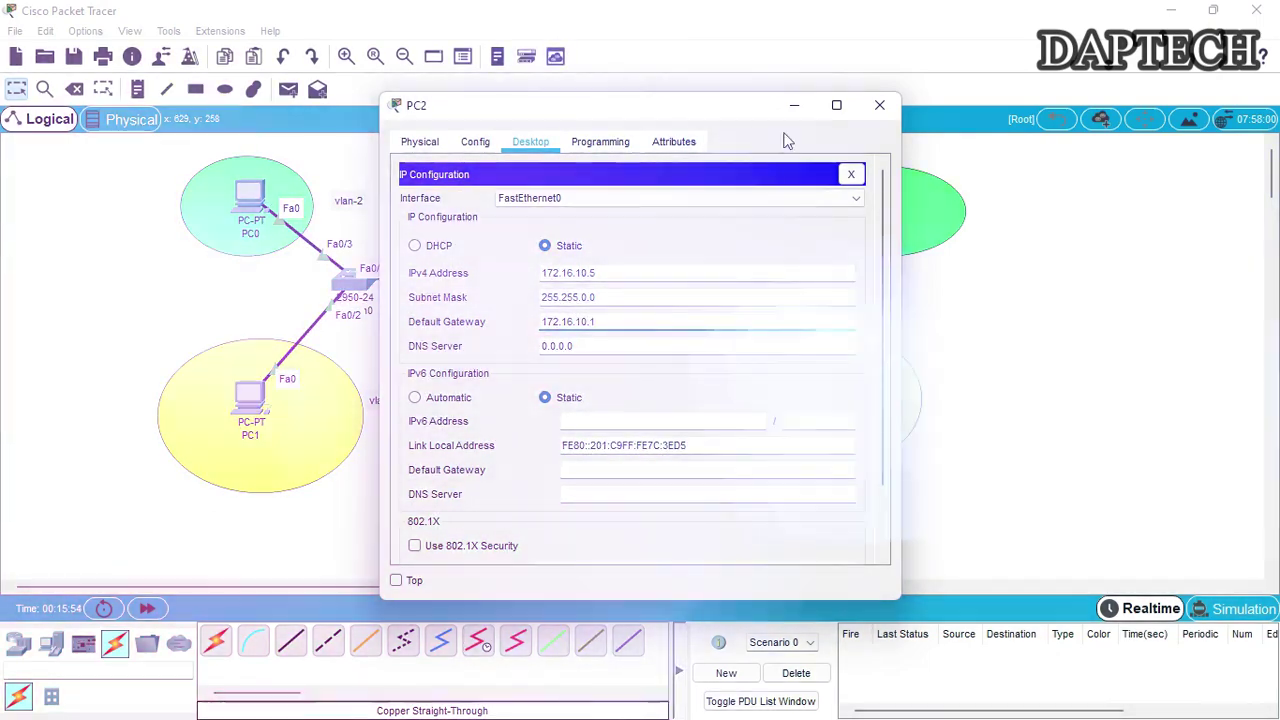
click(880, 105)
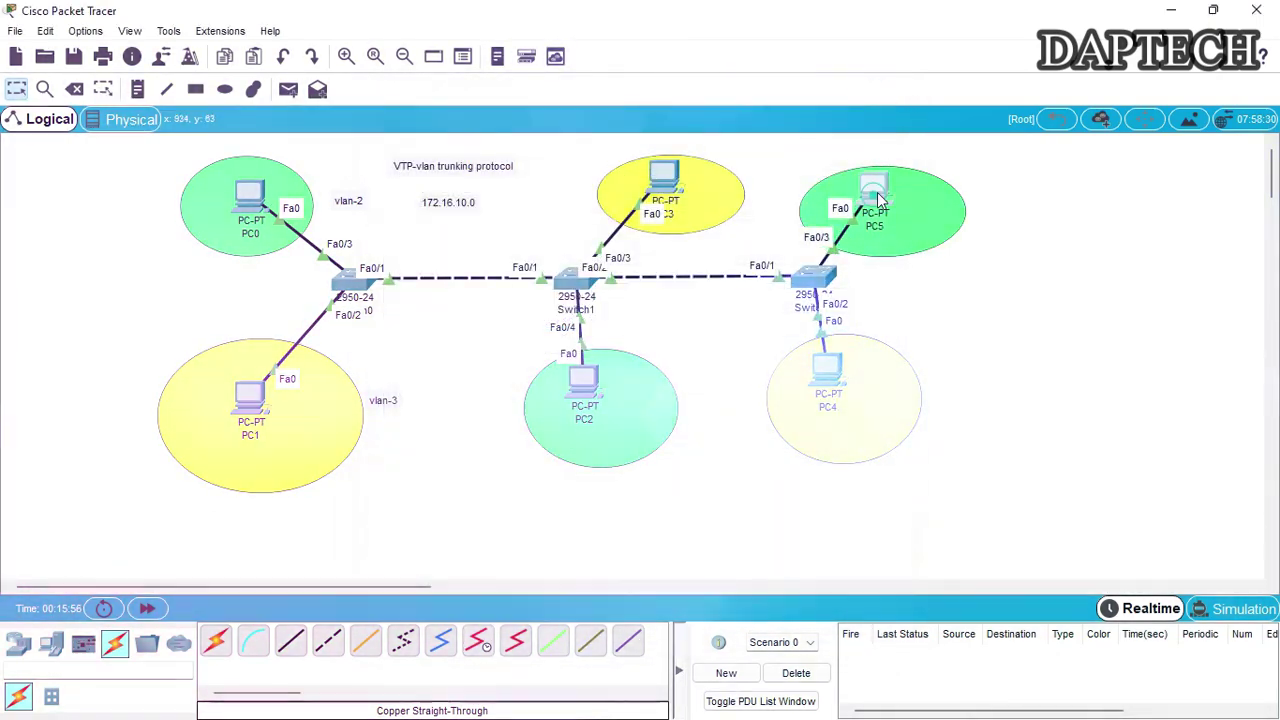
Set PC5 to 172.16.10.6, mask 255.255.0.0, gateway 172.16.10.1
click(876, 192)
click(531, 141)
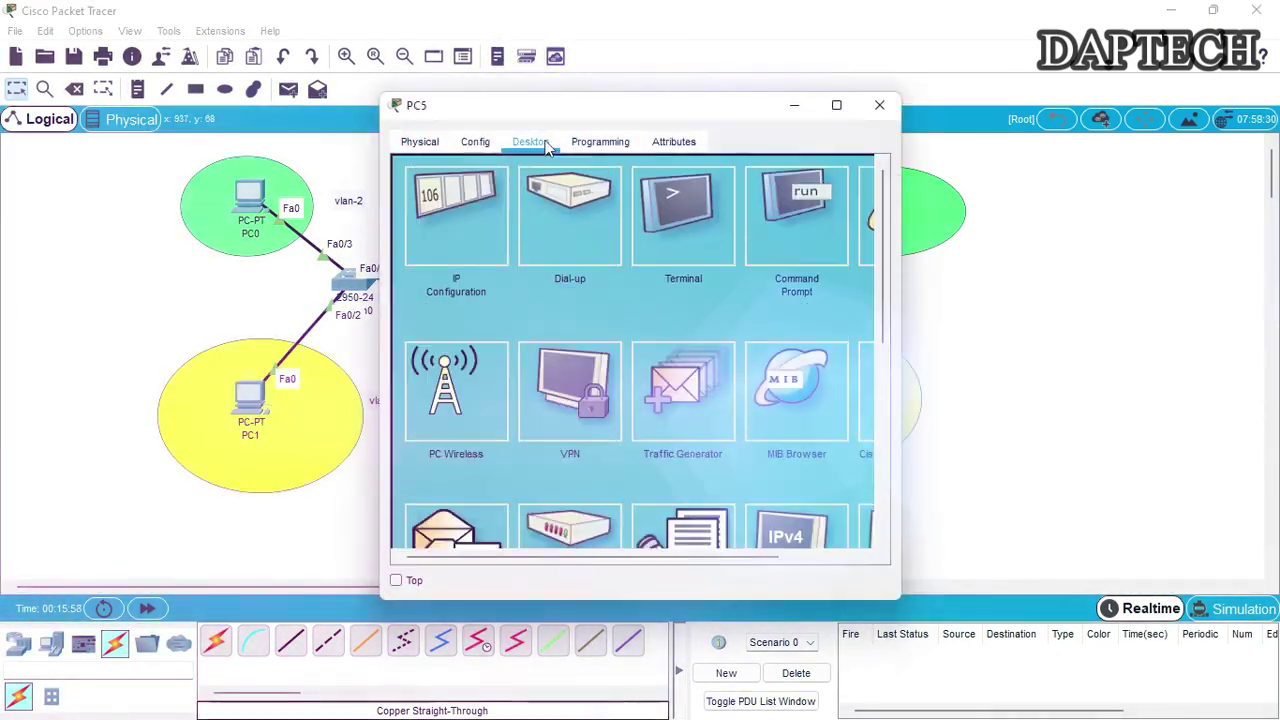
click(467, 272)
click(572, 278)
text(17)
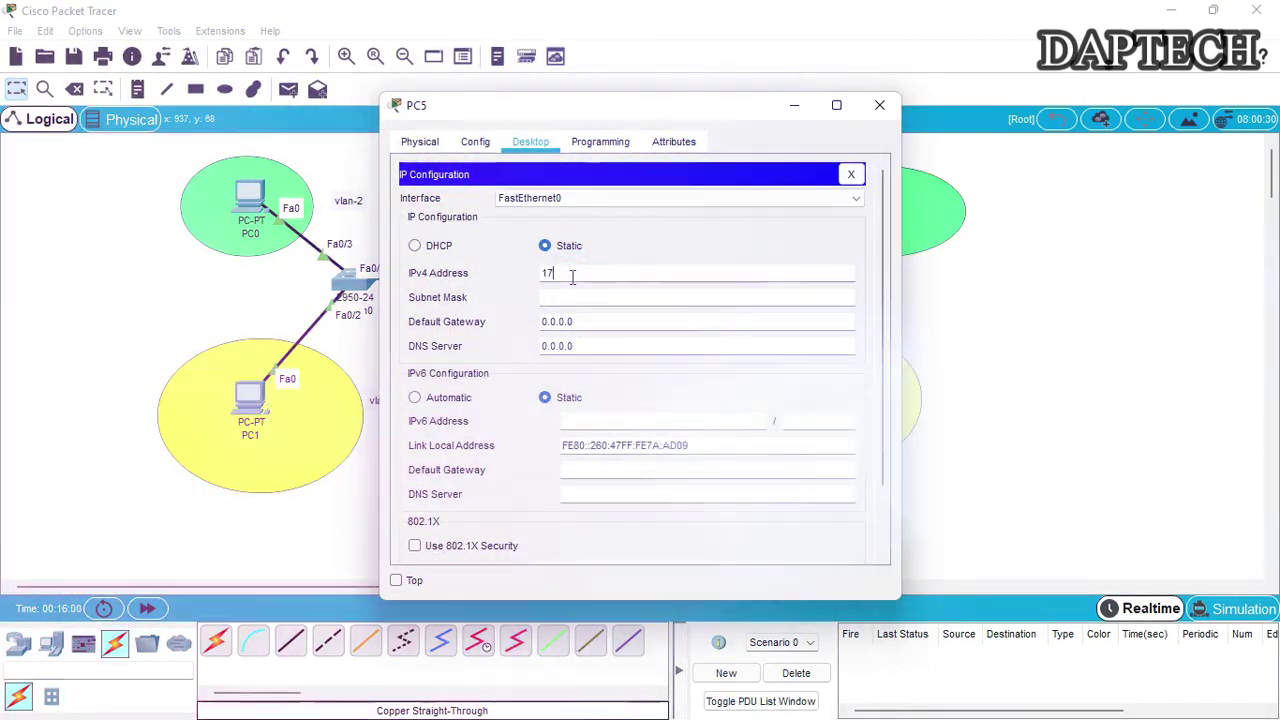
text(2.16.10.6)
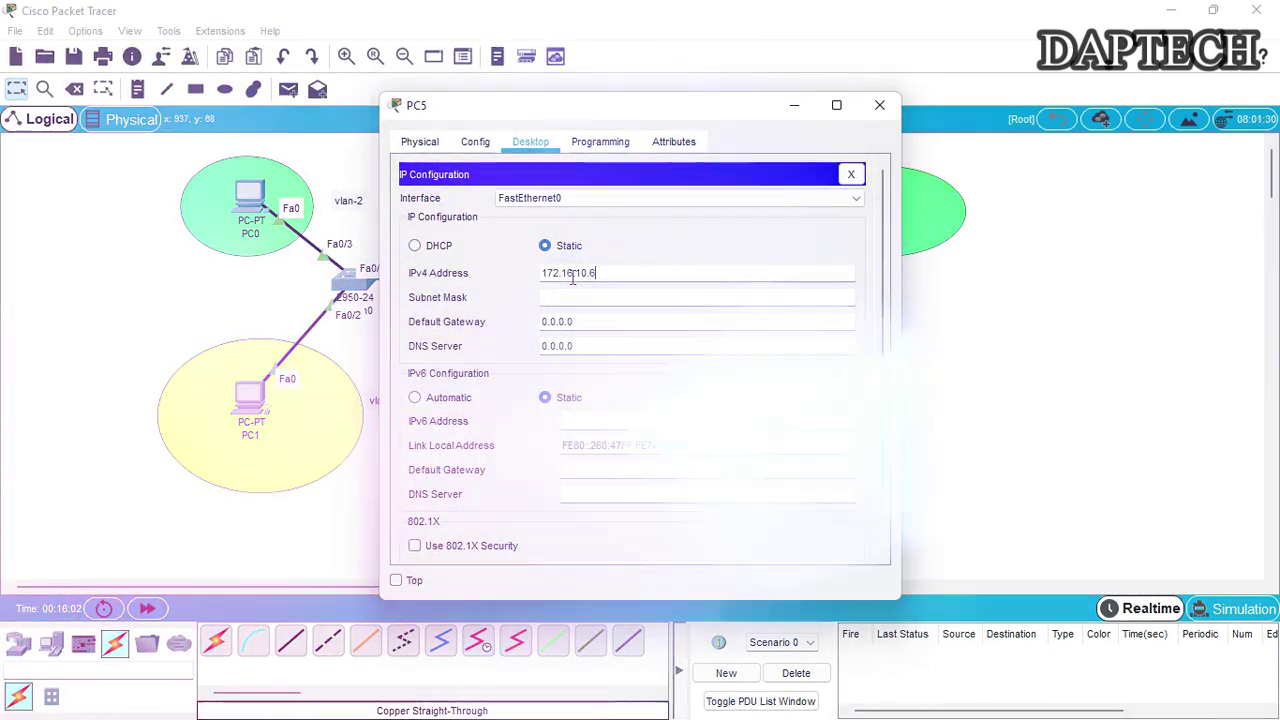
key(Tab)
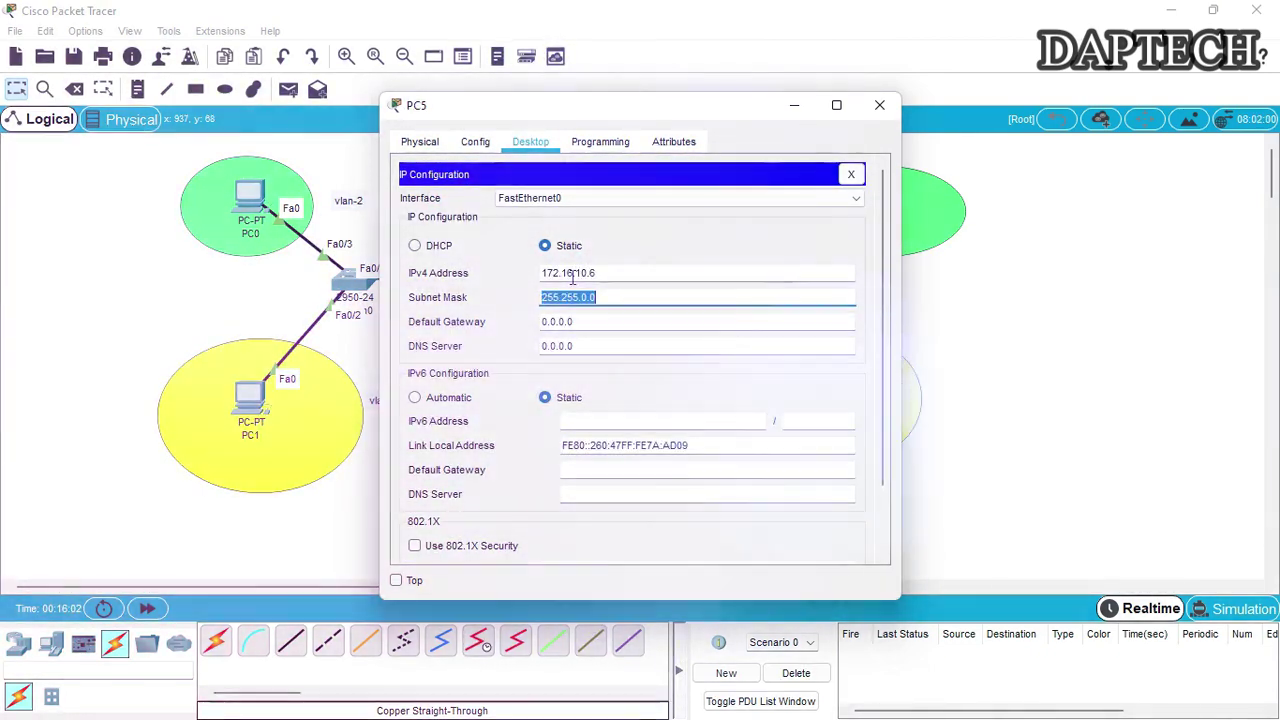
key(Tab)
text(172.16.10.1)
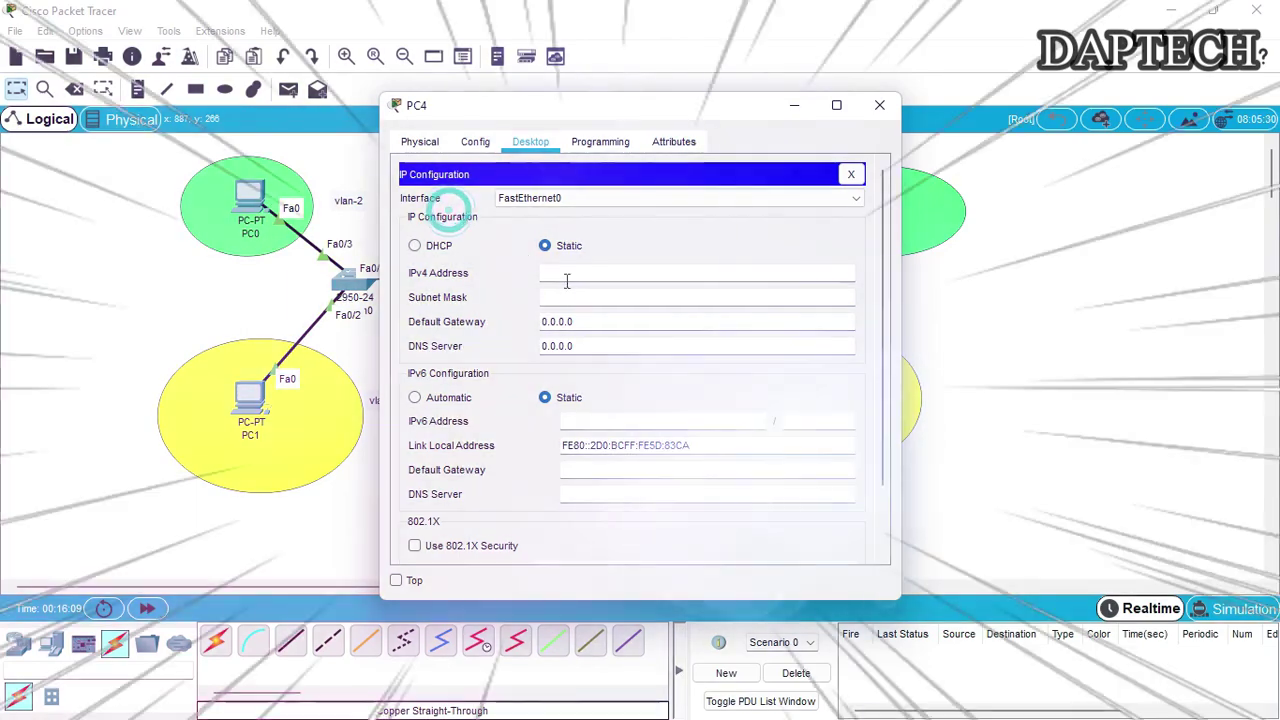
Set PC4 to 172.16.10.7, mask 255.255.0.0, gateway 172.16.10.1
click(563, 272)
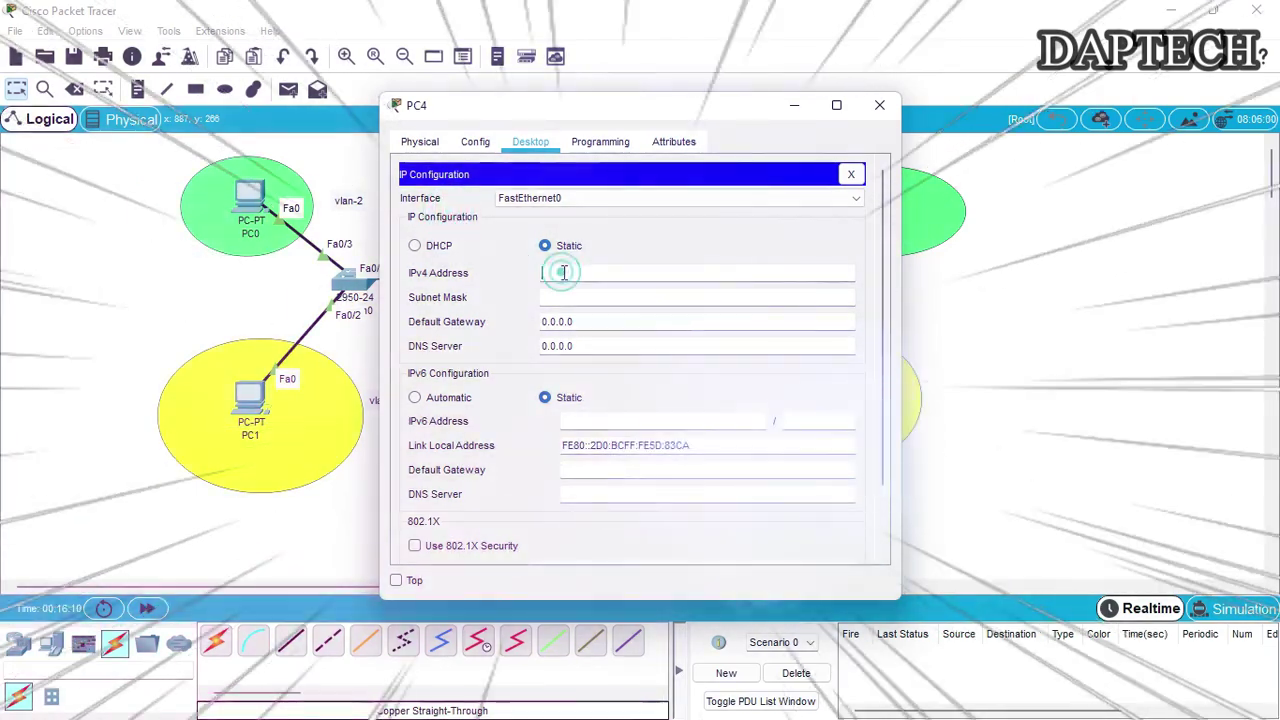
text(172.16.10)
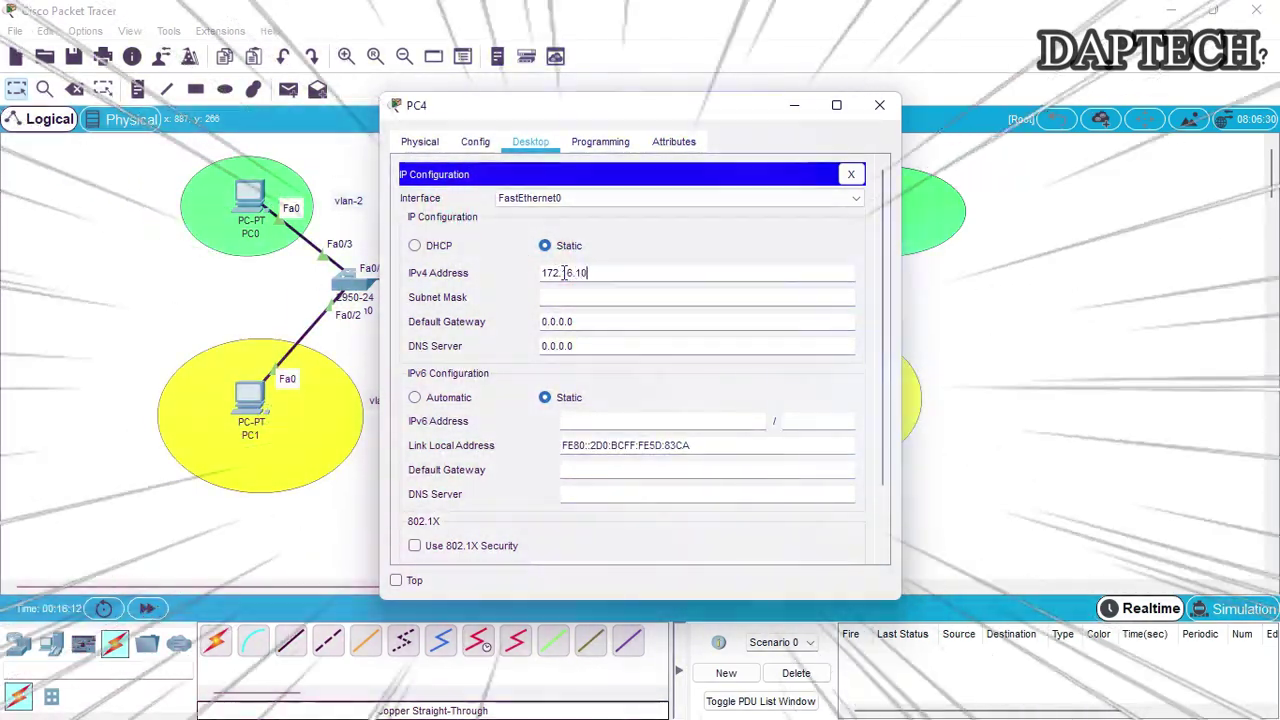
text(.7)
key(Tab)
key(Tab)
text(172.16.10.1)
click(879, 105)
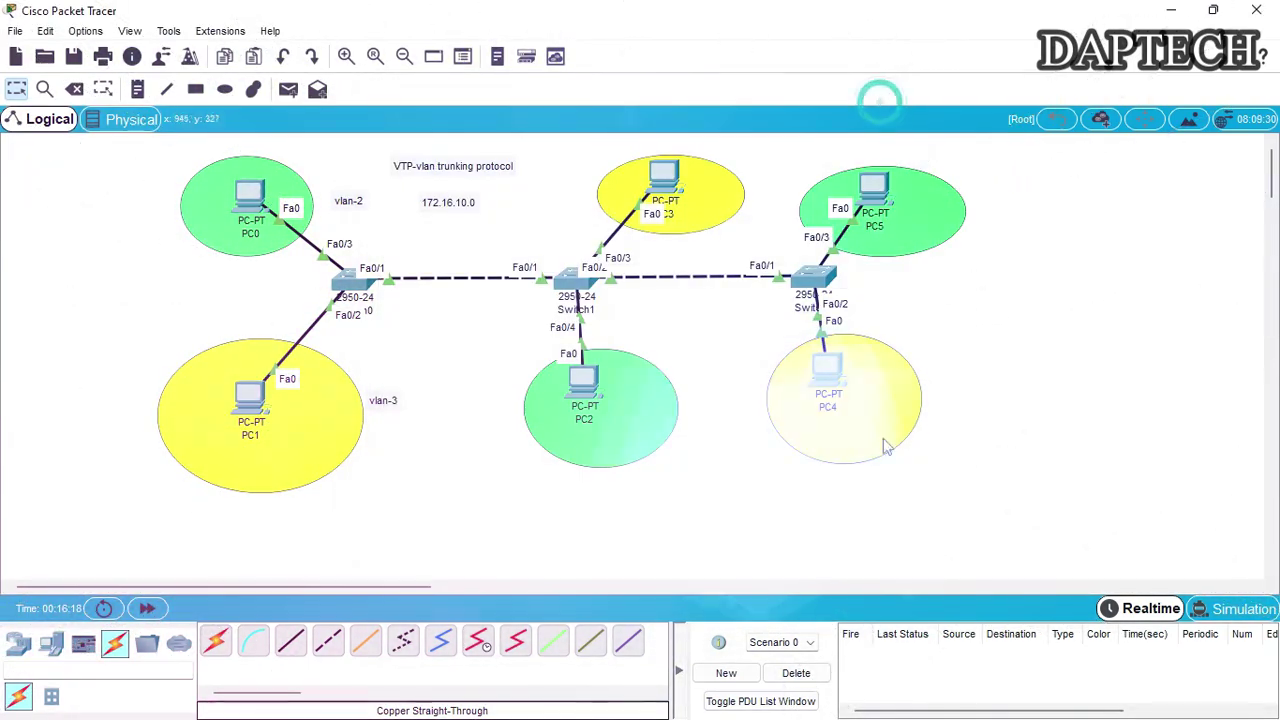
Nudge PC4, PC2, PC3 and PC0 within their coloured circles
drag(828, 380, 863, 395)
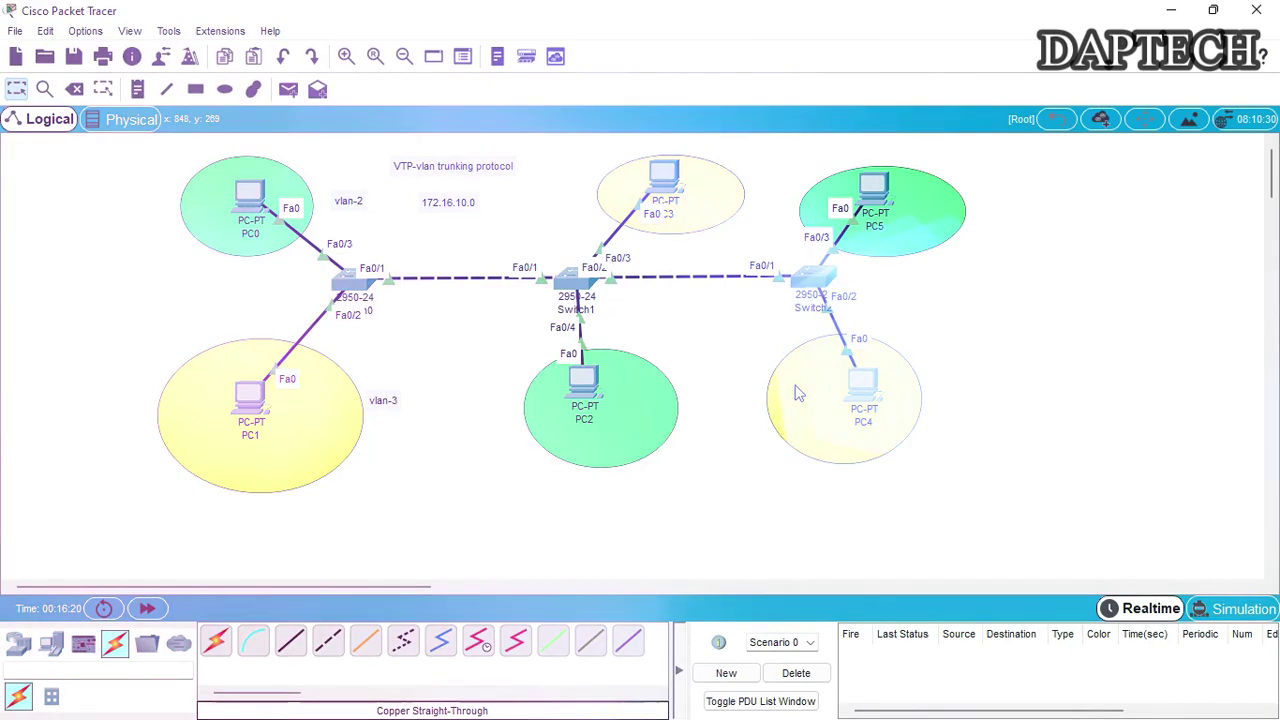
drag(583, 385, 607, 400)
drag(658, 180, 657, 187)
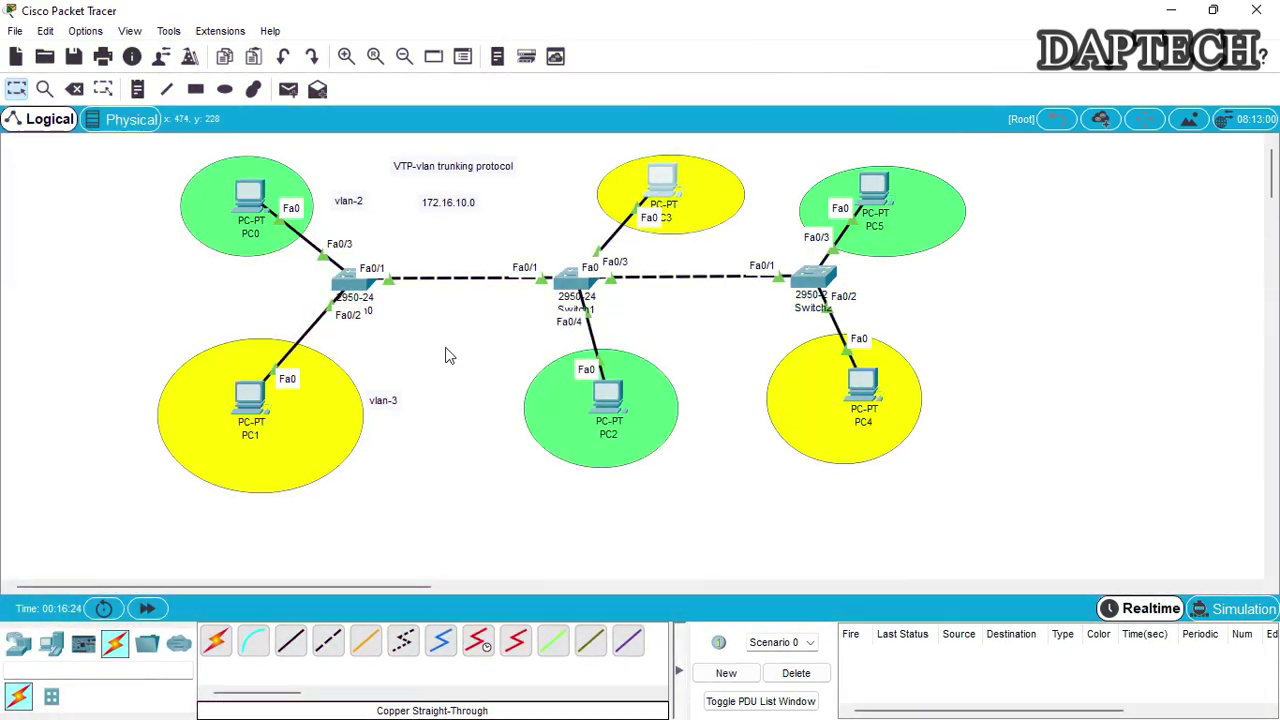
drag(253, 194, 244, 190)
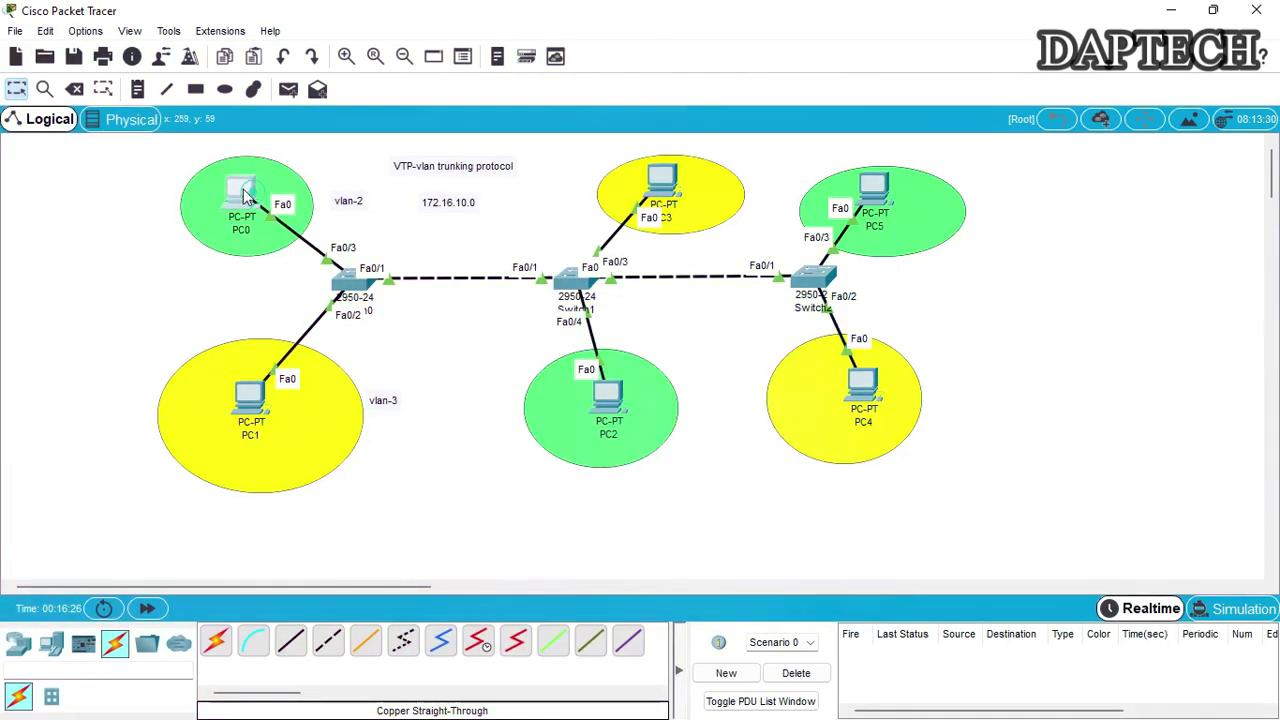
Open Switch0's device window, shift it slightly down, and close it
click(352, 285)
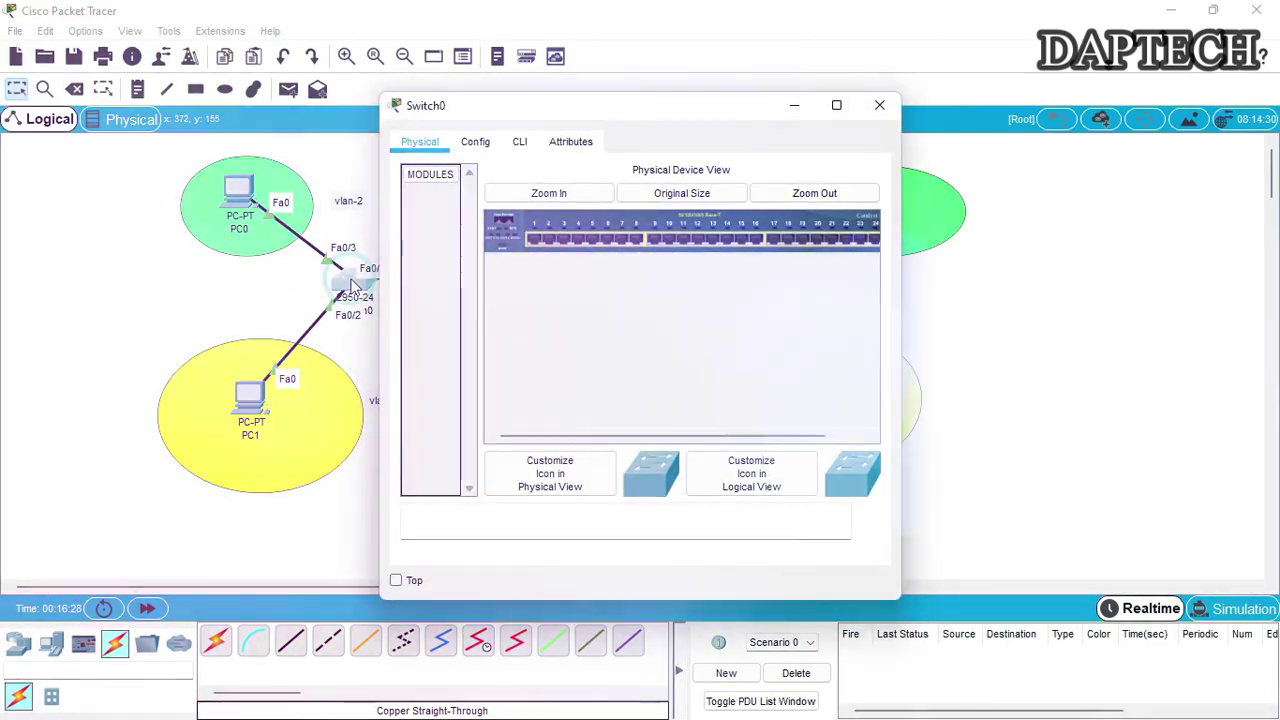
drag(569, 107, 570, 115)
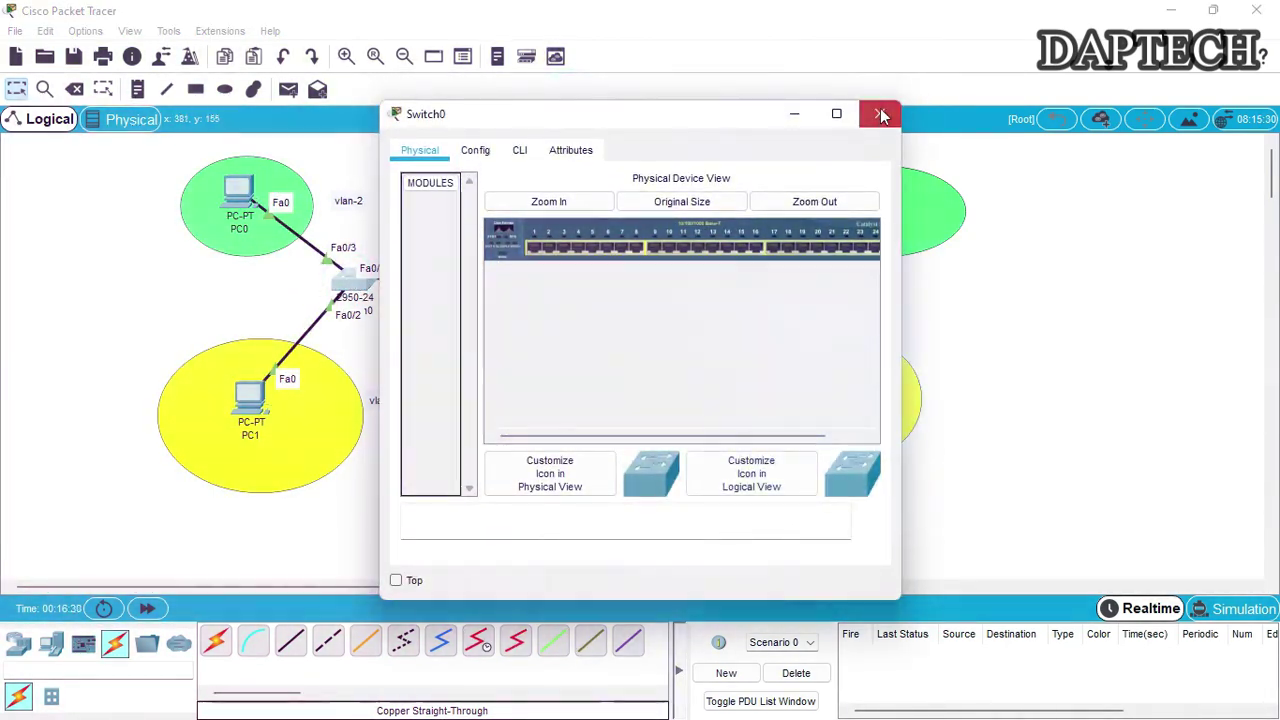
click(881, 116)
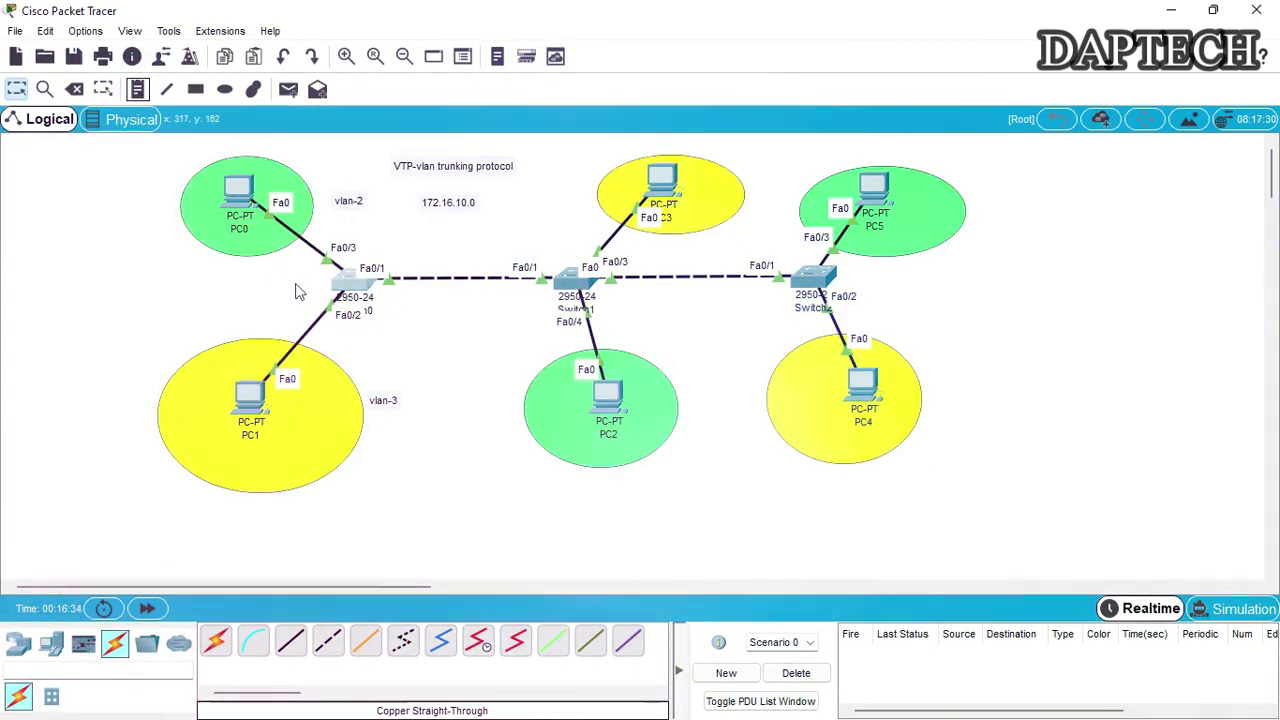
Add notes 'VTP-server' beside Switch0 and 'VTP-client' beside Switch1 and Switch2
click(139, 90)
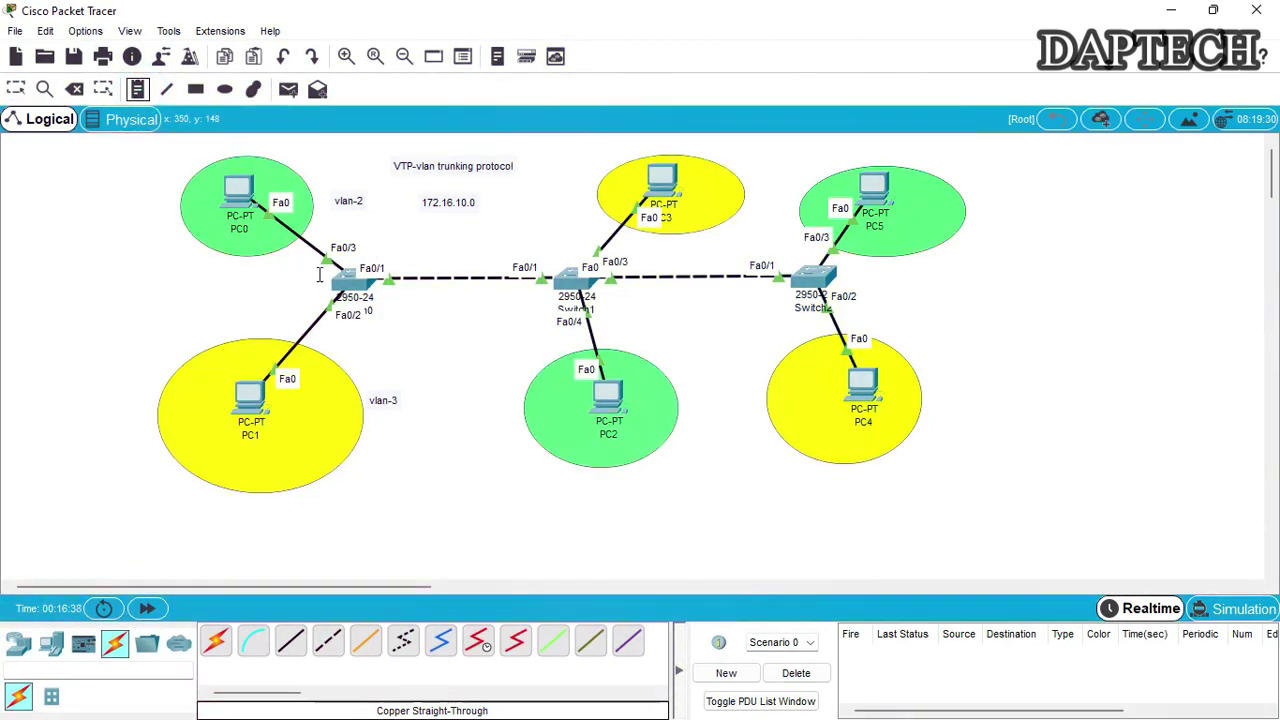
click(278, 283)
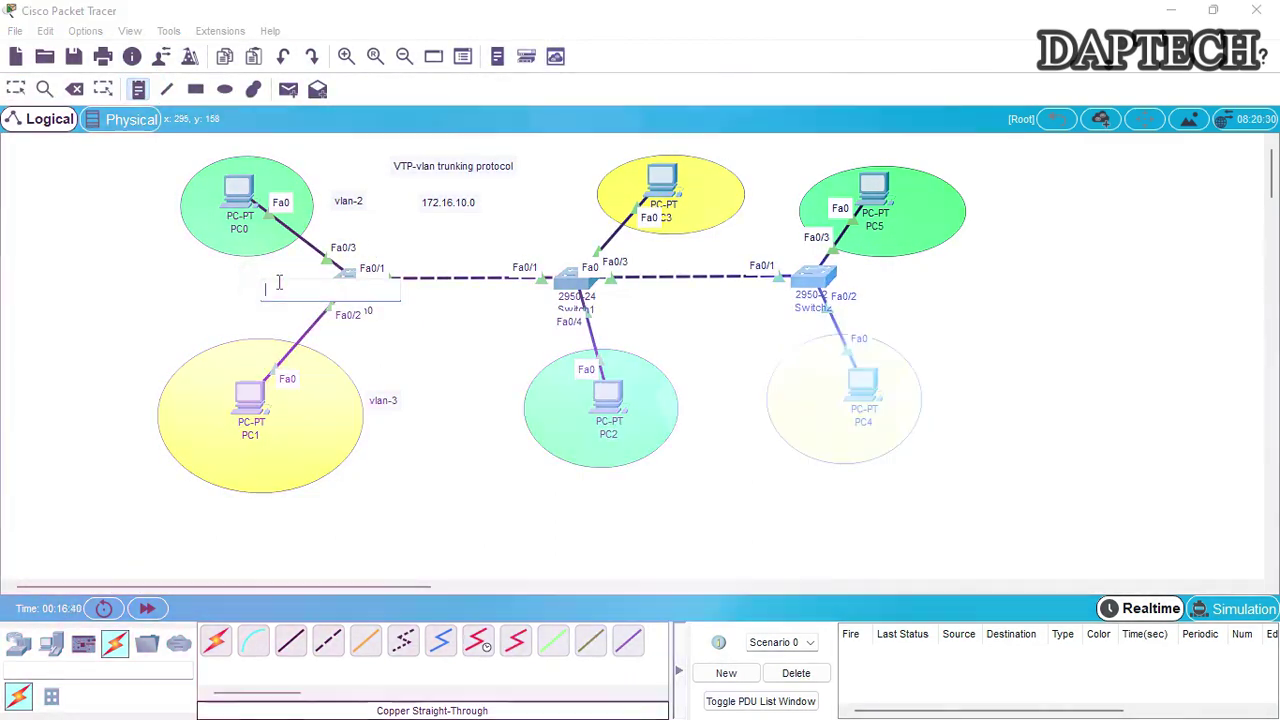
text(VTP)
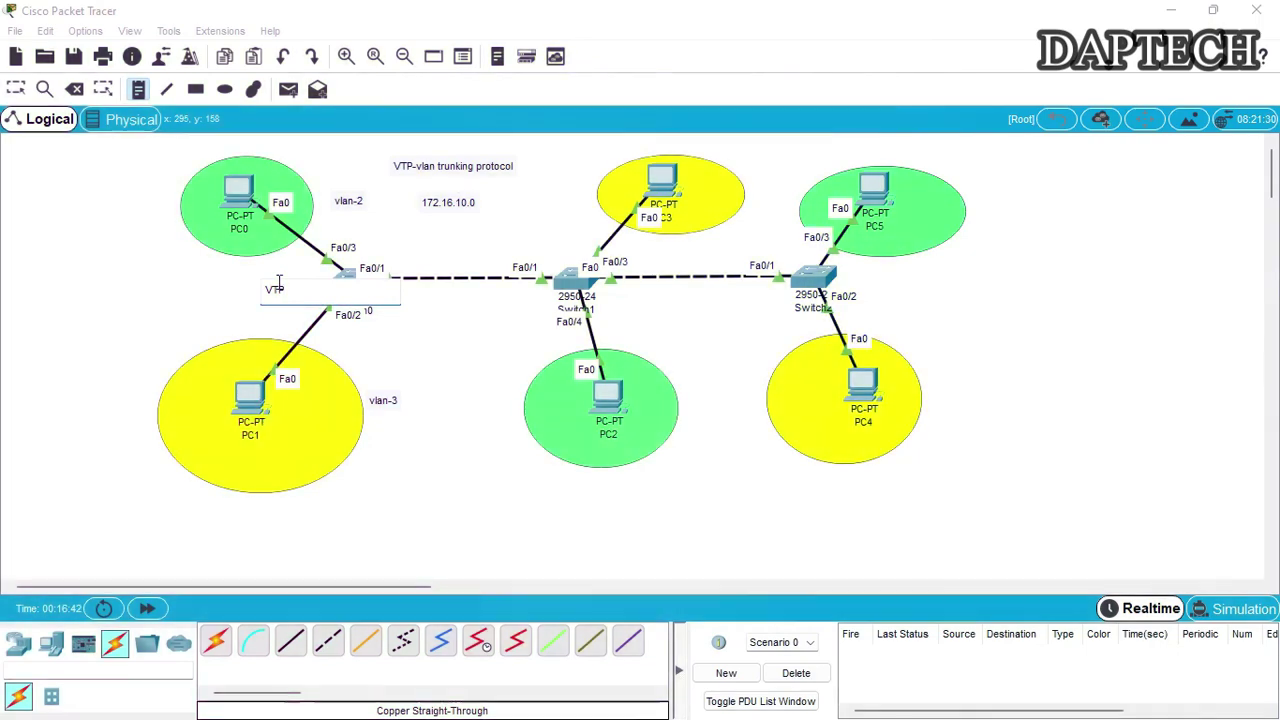
text(-server)
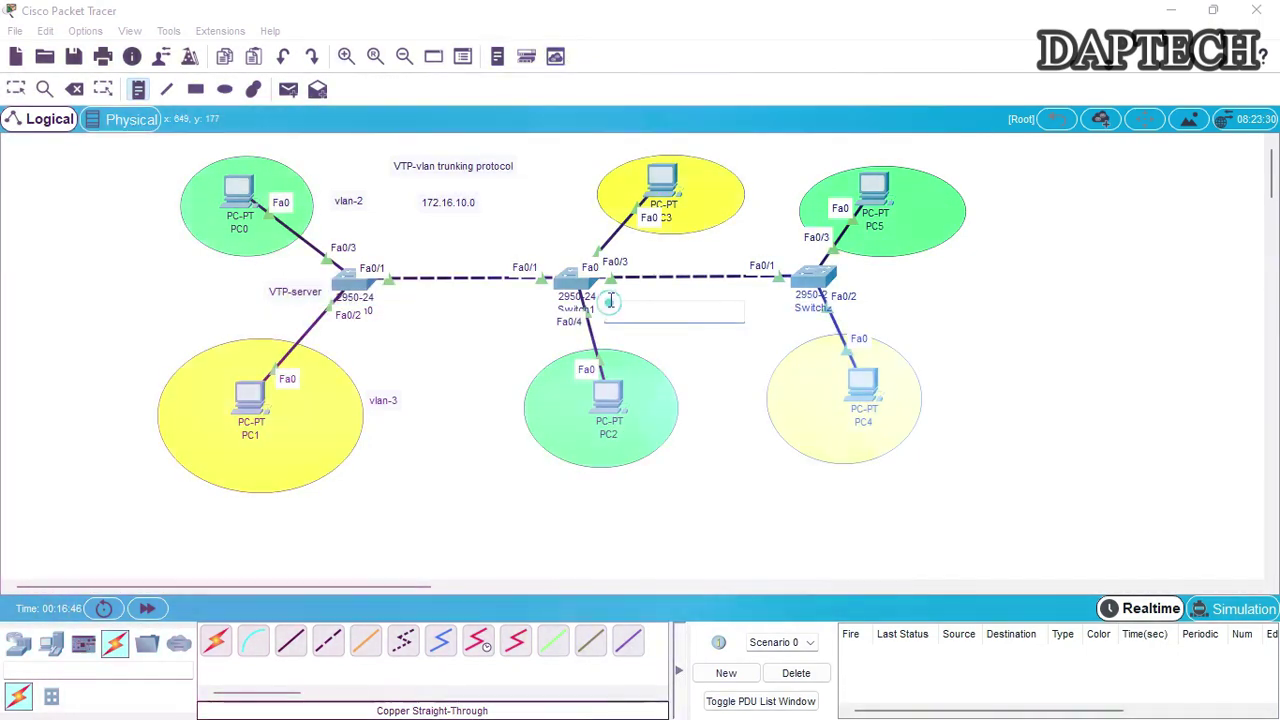
click(611, 300)
text(VTP-c)
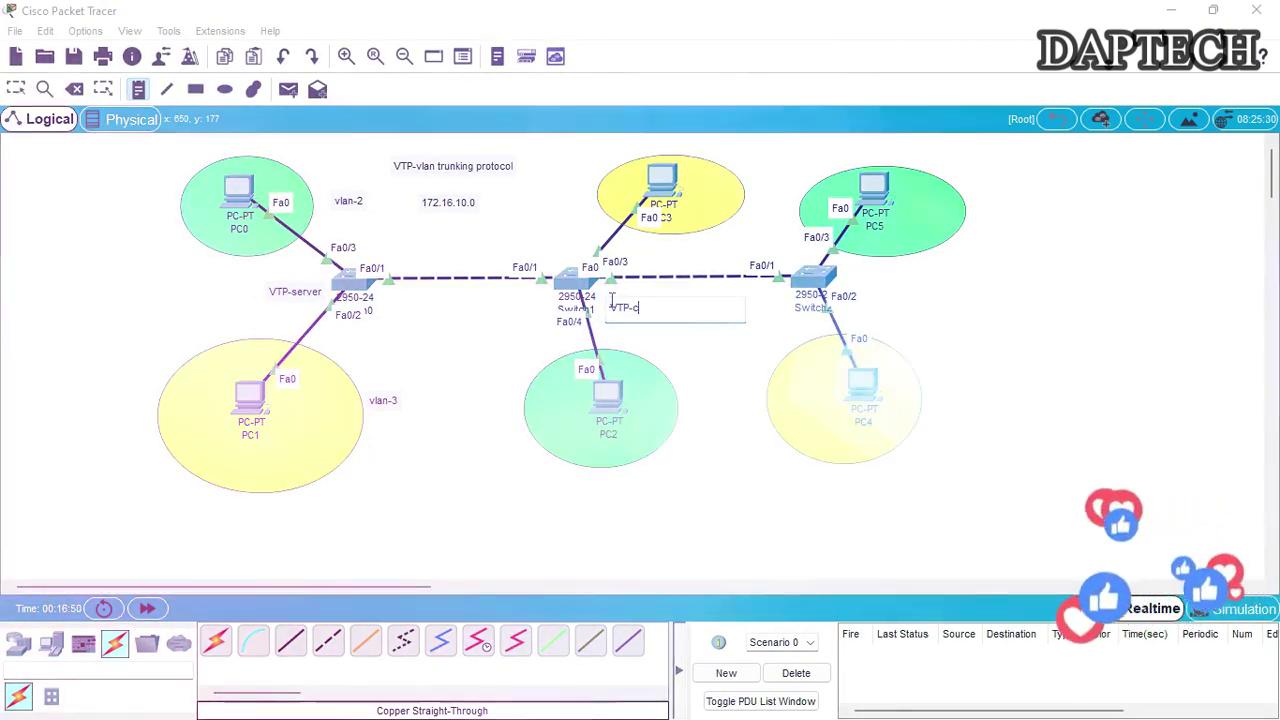
text(lient)
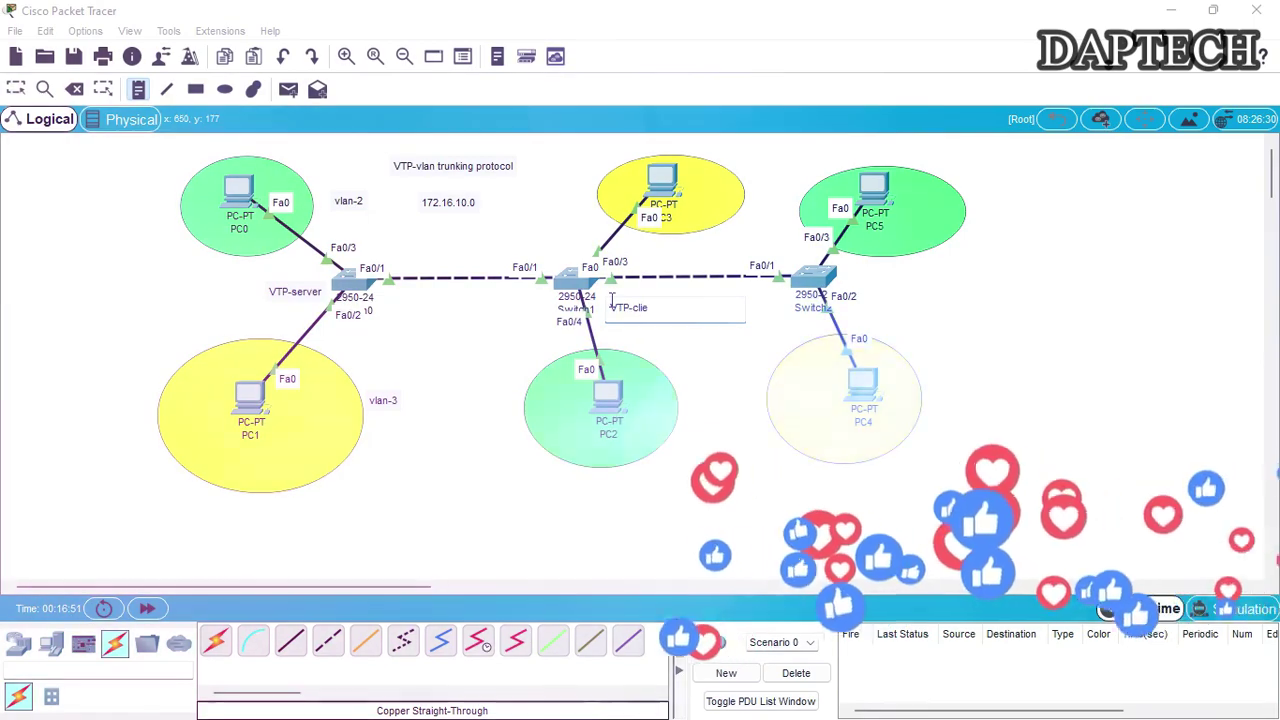
click(877, 291)
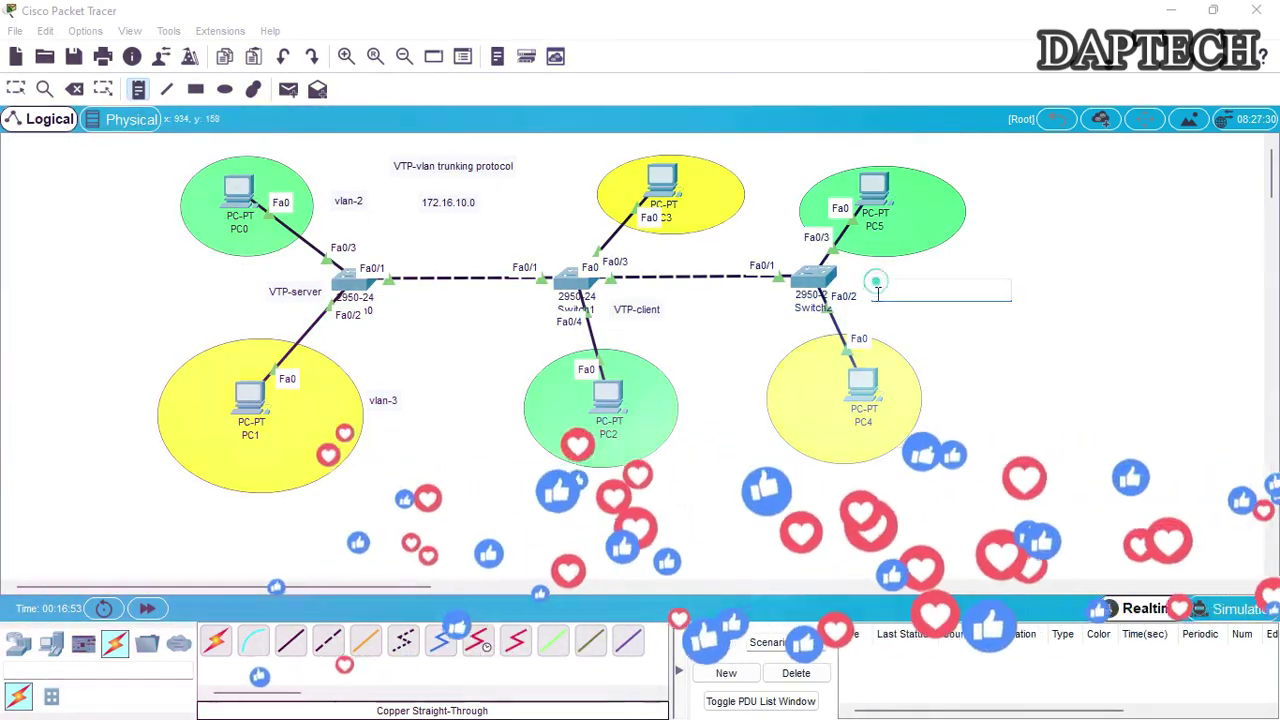
text(Vtp)
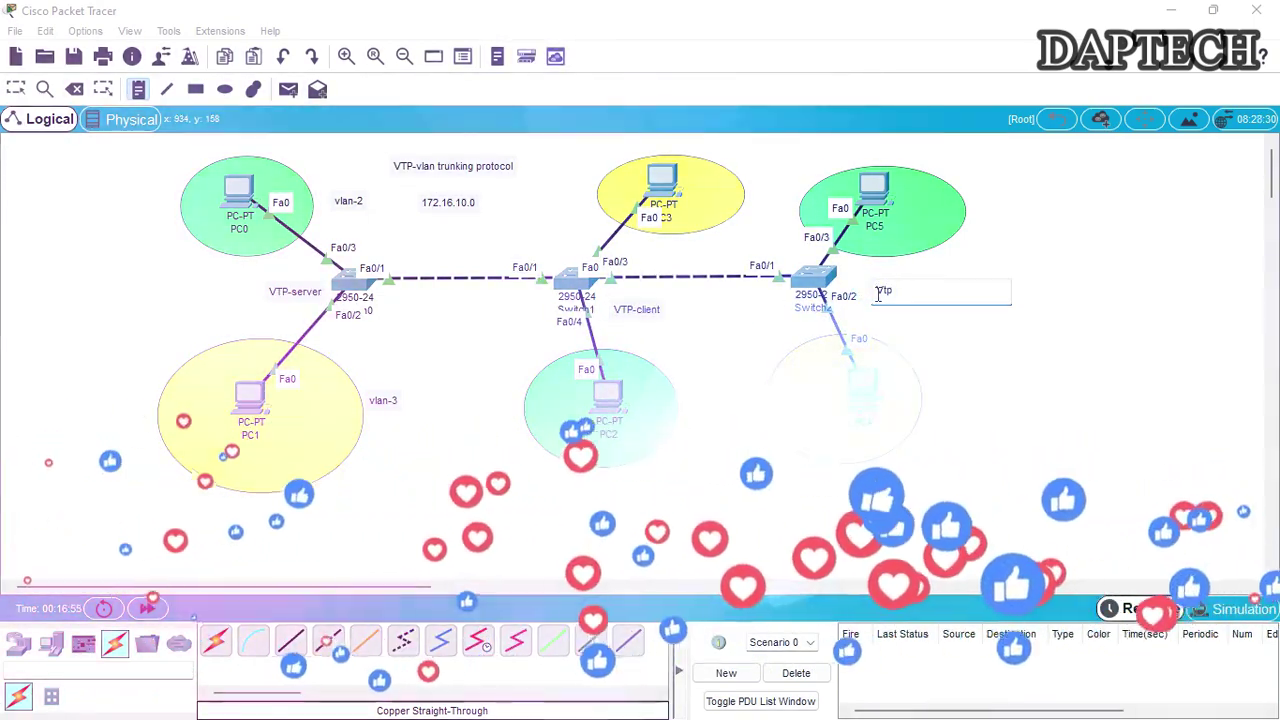
text(-cline)
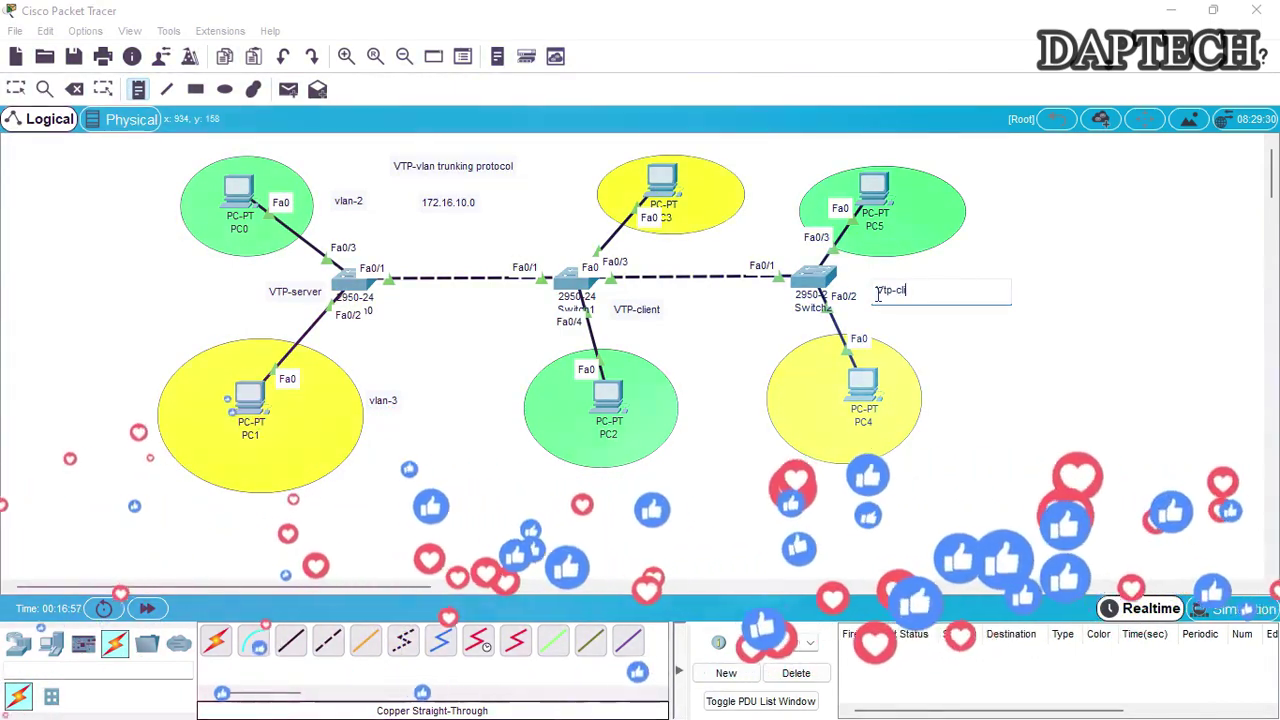
key(BackSpace)
key(BackSpace)
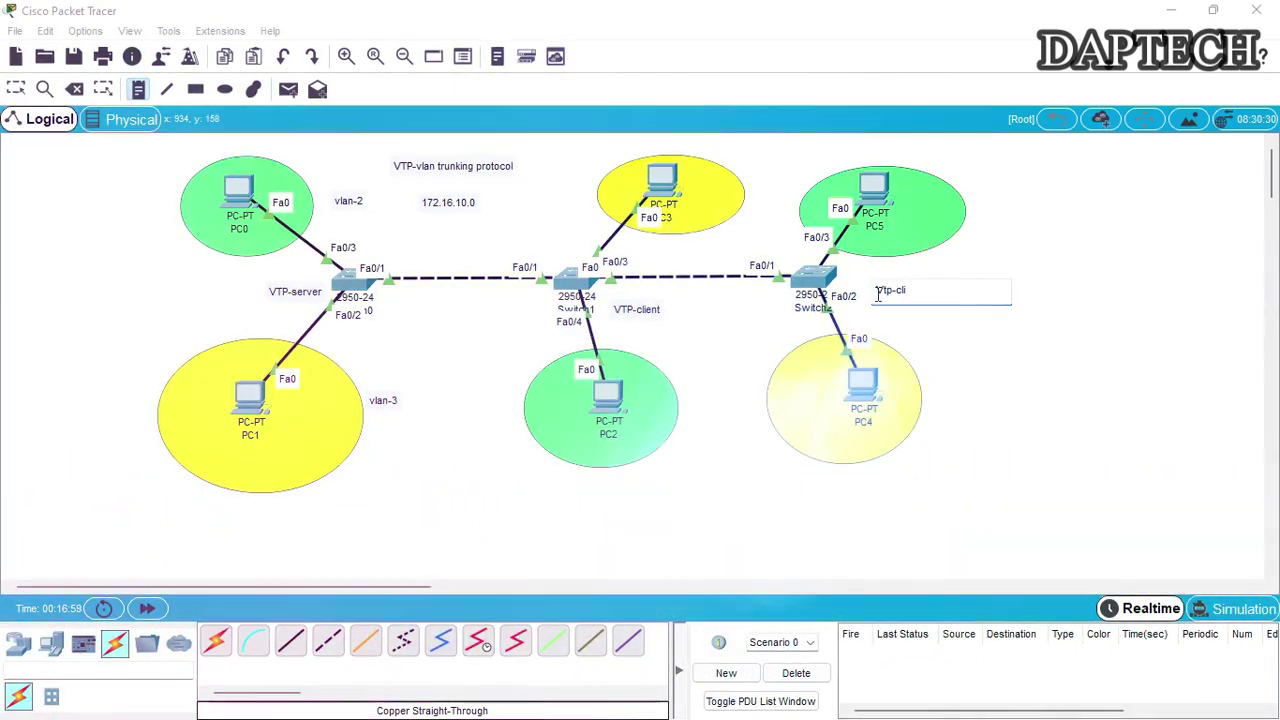
text(ent)
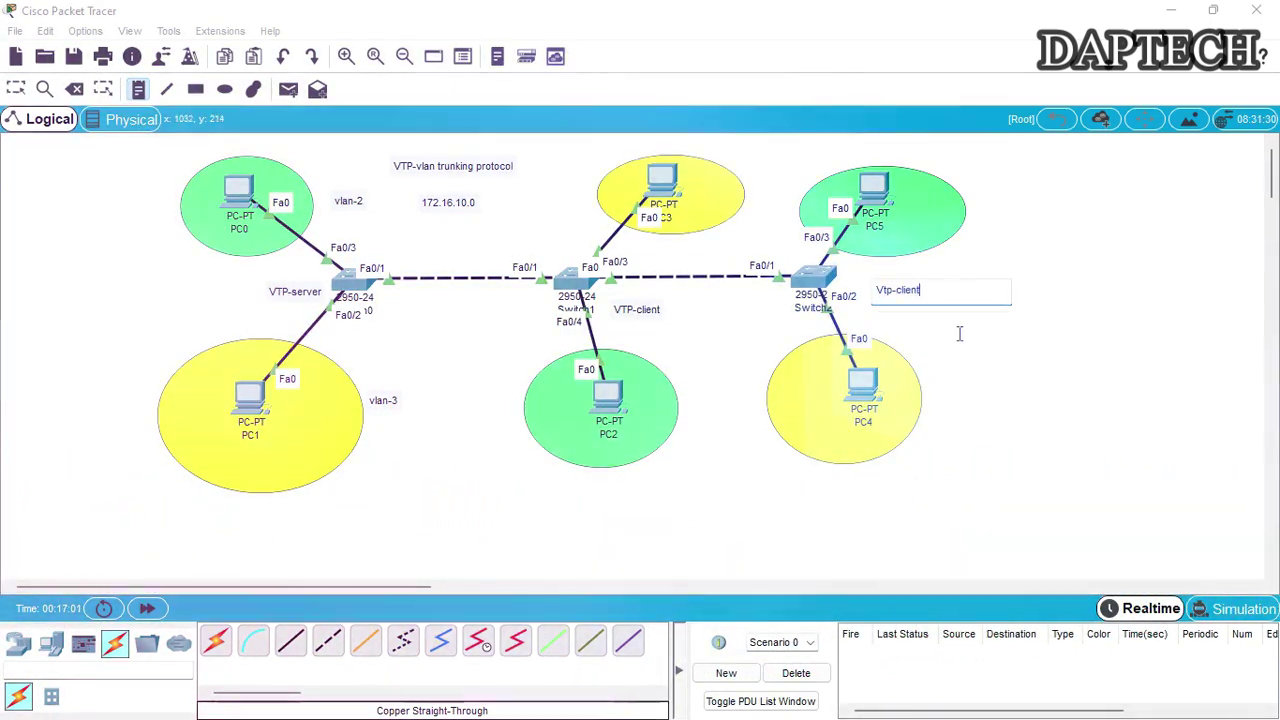
click(895, 288)
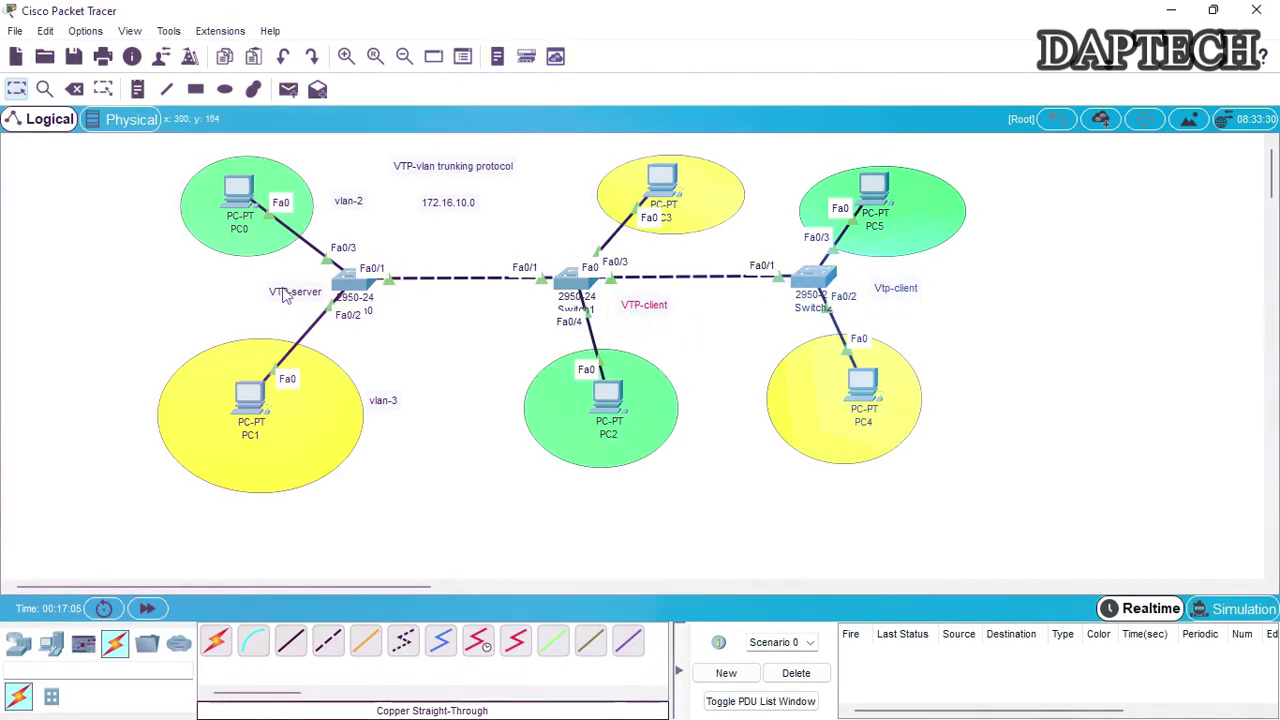
Nudge the three notes into neat positions and open Switch0's configuration window
click(646, 307)
drag(895, 289, 889, 291)
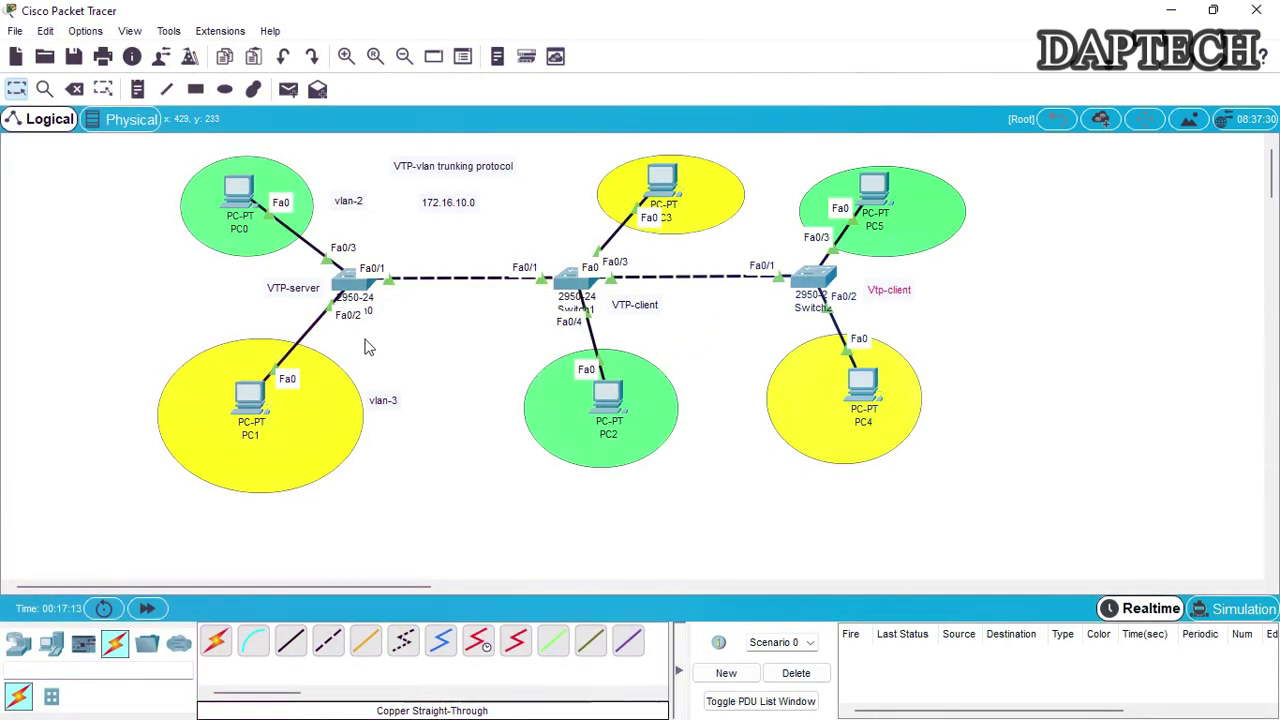
drag(295, 296, 283, 290)
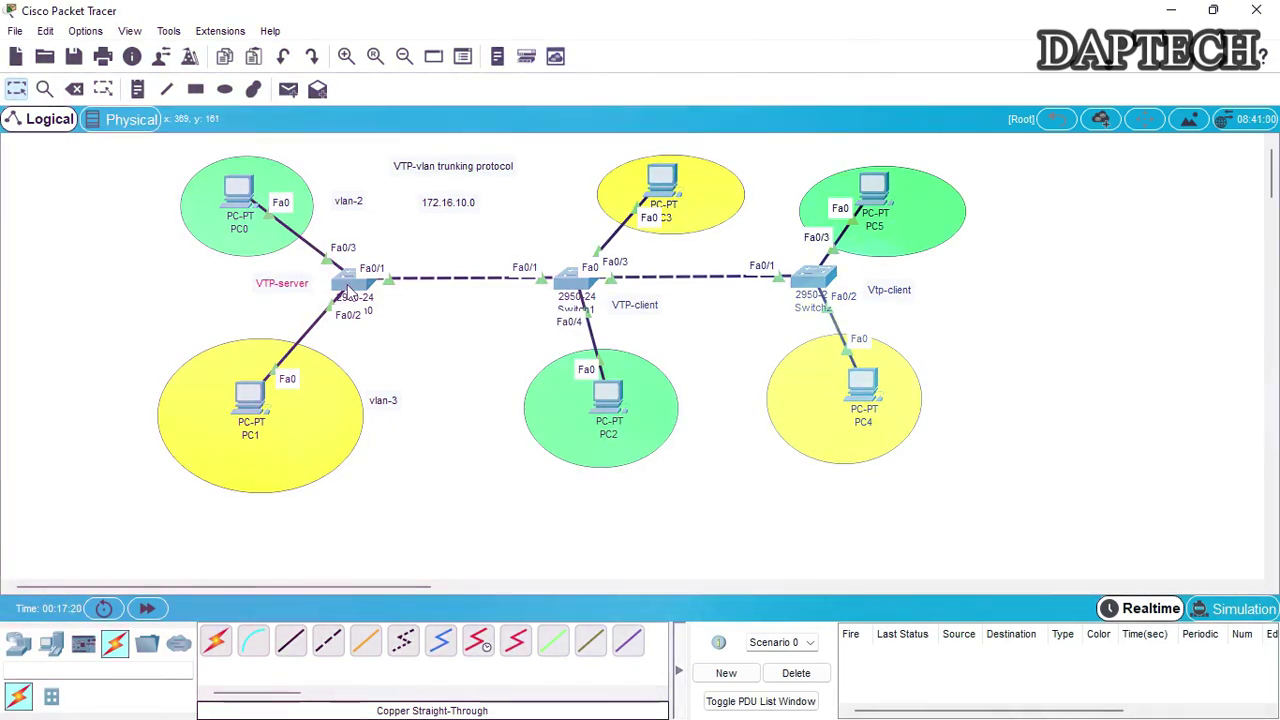
mouse_move(347, 287)
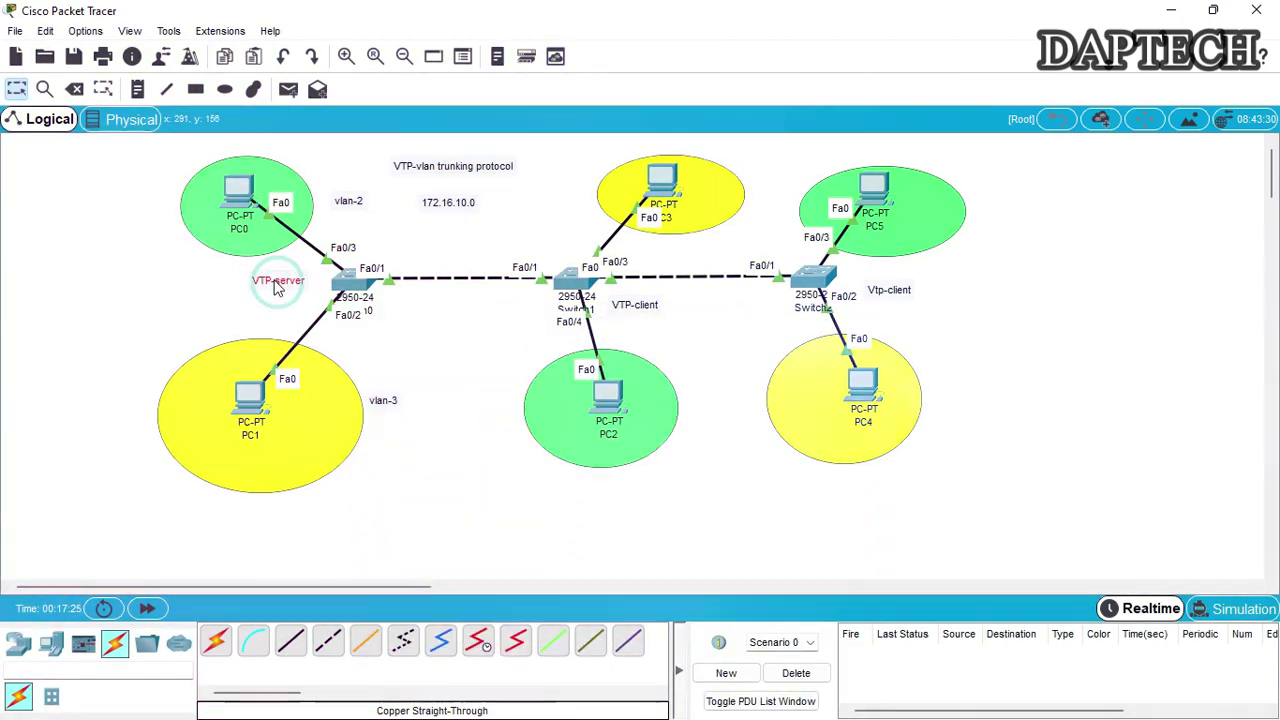
drag(647, 313, 644, 308)
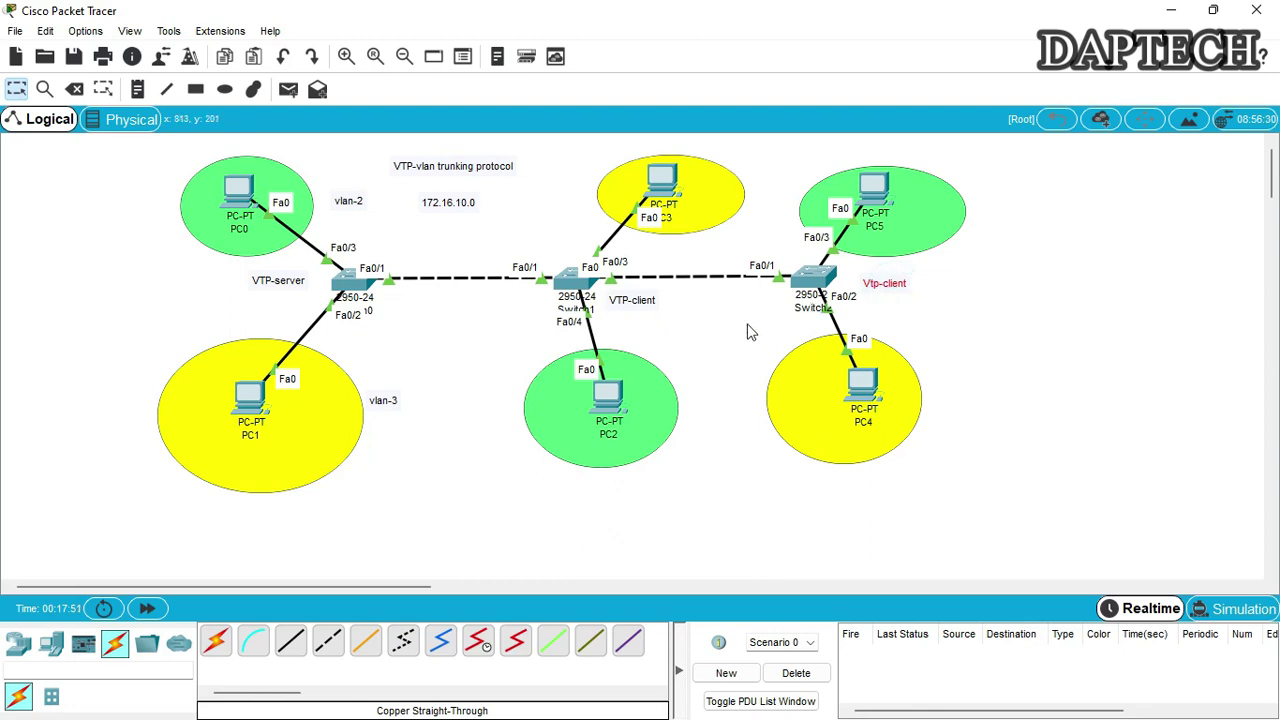
click(352, 280)
drag(577, 112, 934, 117)
drag(160, 583, 186, 571)
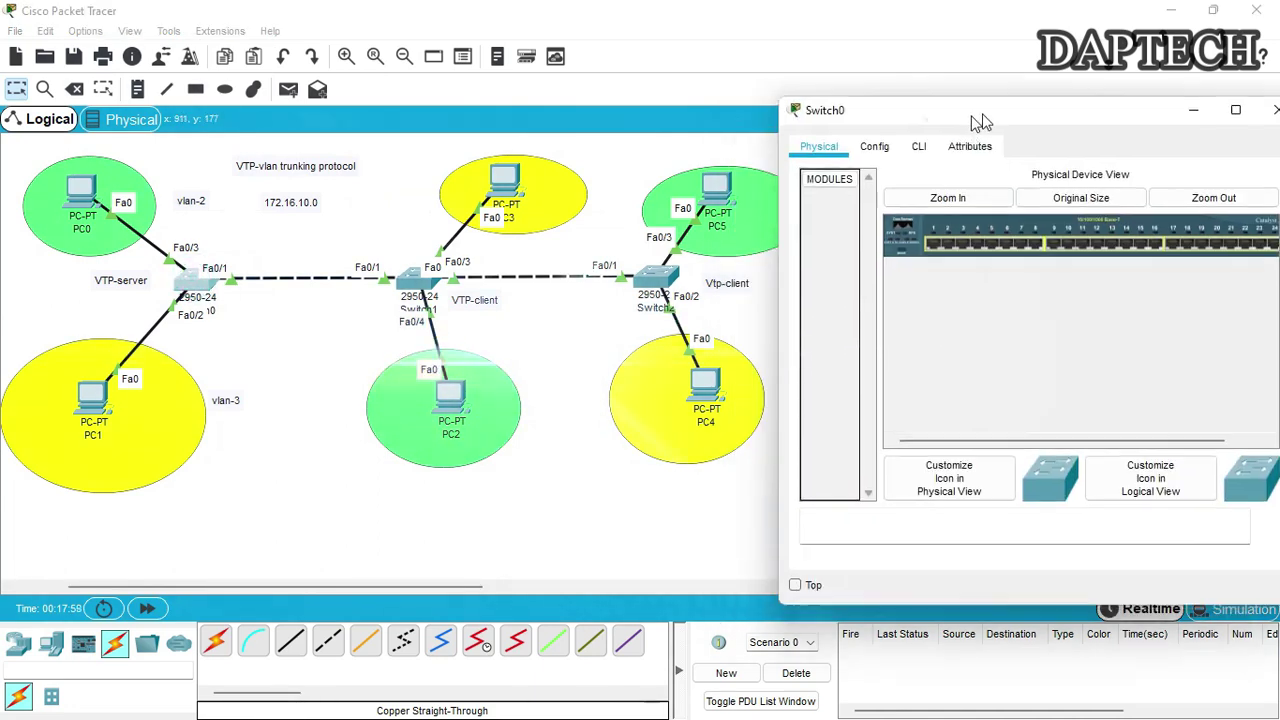
In Switch0's CLI, enter privileged mode and global configuration mode with enable and config t
drag(980, 120, 984, 108)
click(921, 134)
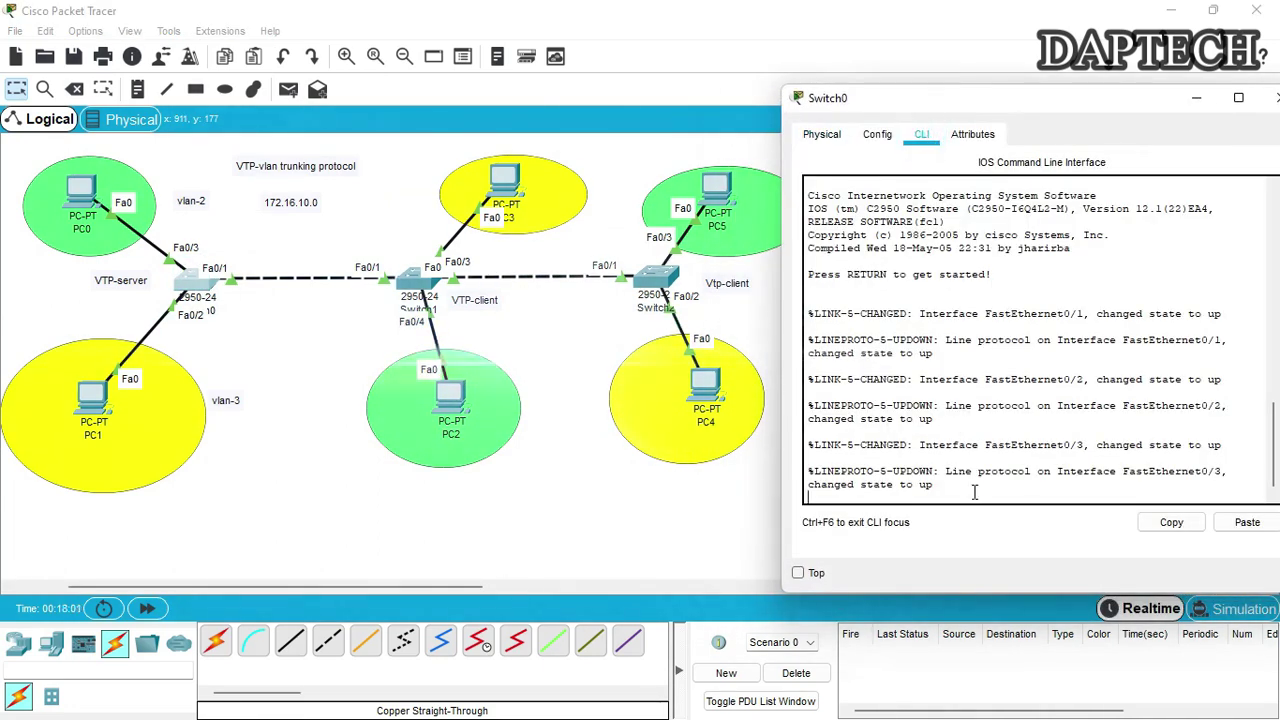
key(Return)
key(Return)
key(Return)
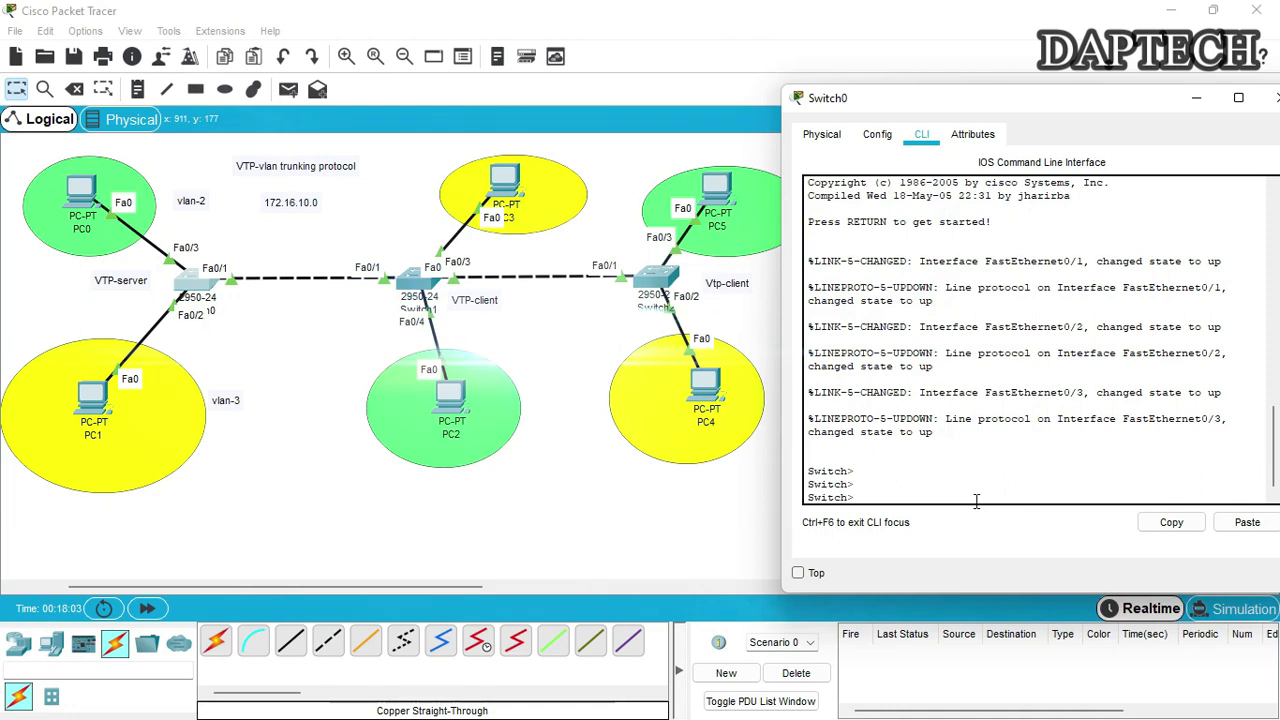
text(enable)
key(Return)
text(config t)
key(Return)
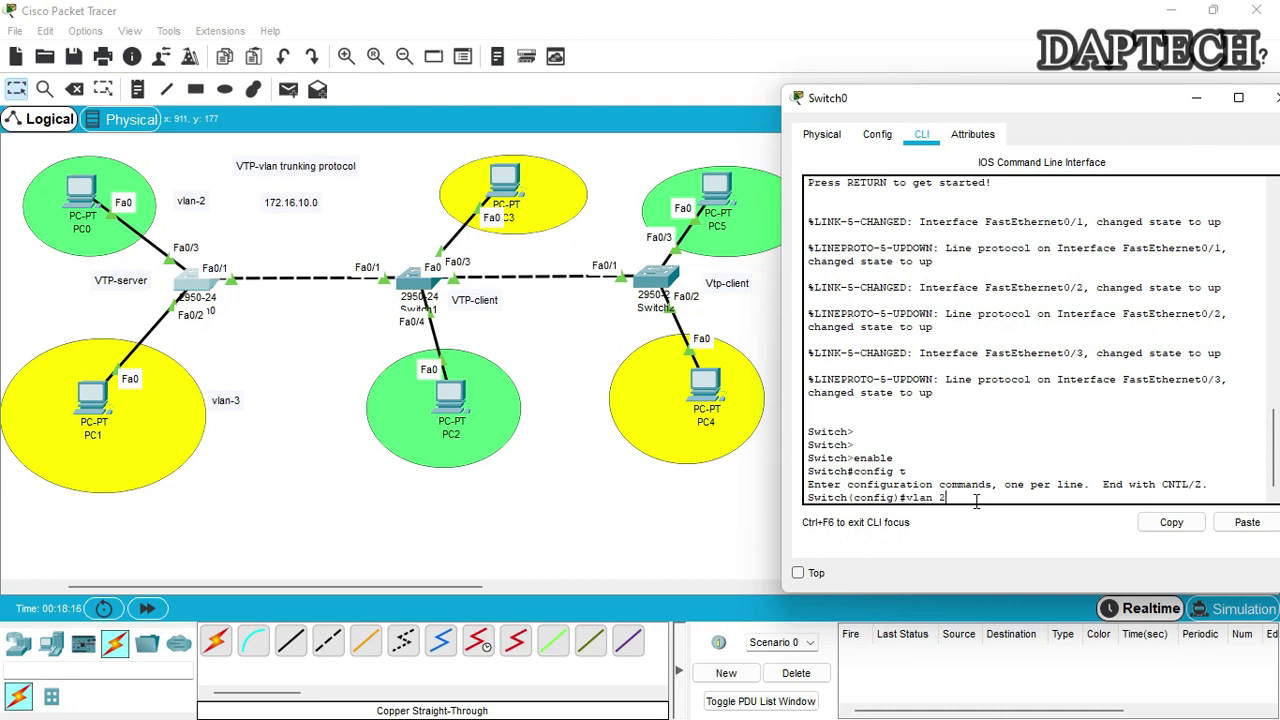
Create VLAN 2 named IT and VLAN 3 named accounts, then exit VLAN mode
text(vlan 2)
key(Return)
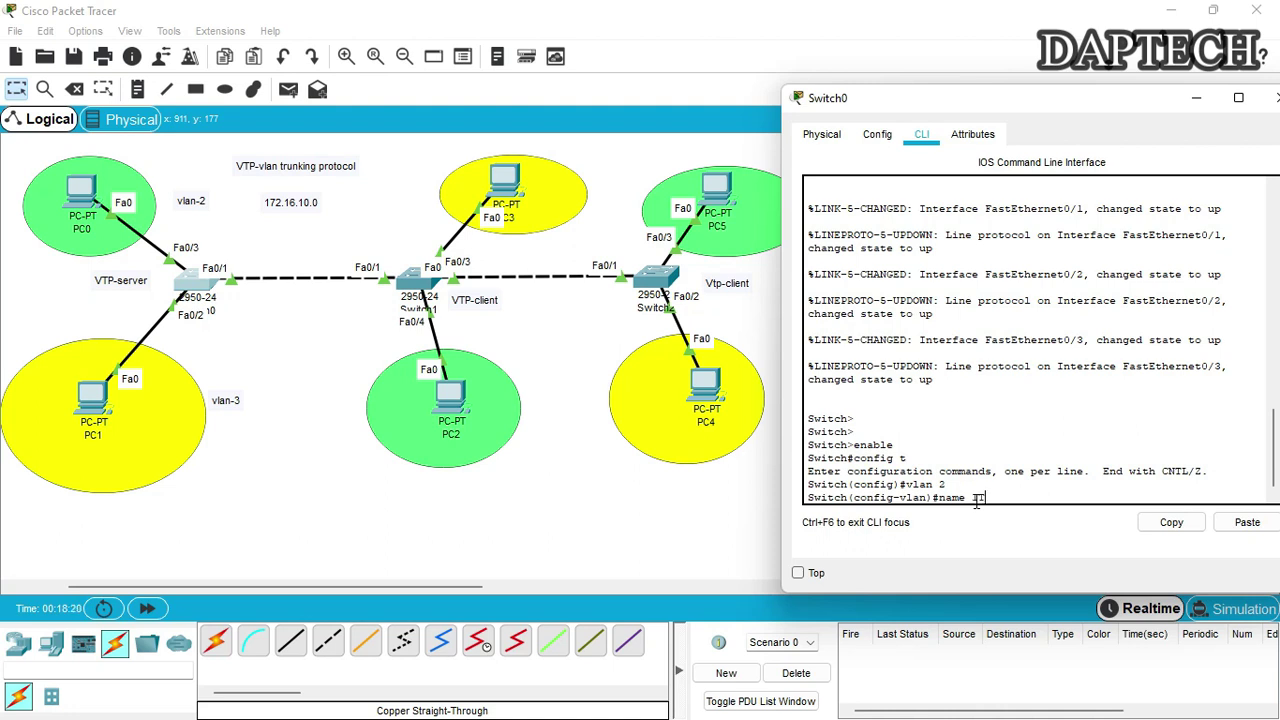
text(name IT)
key(Return)
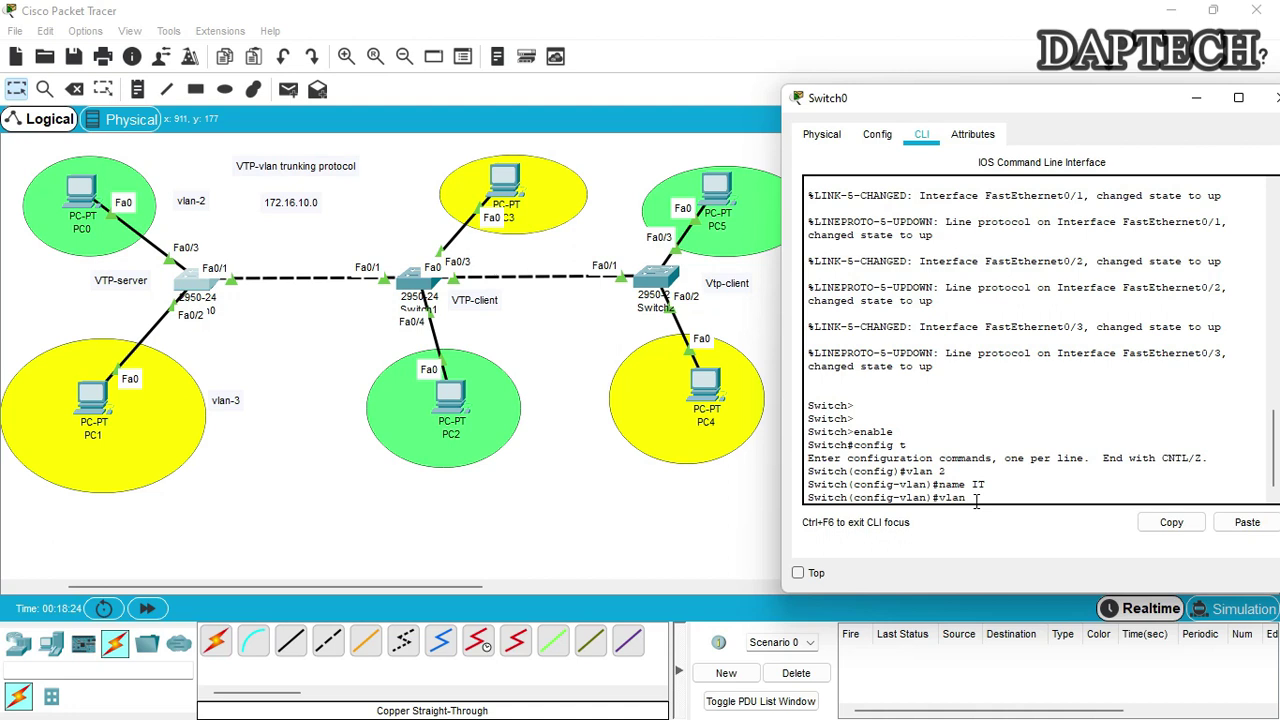
text(vlan 3)
key(Return)
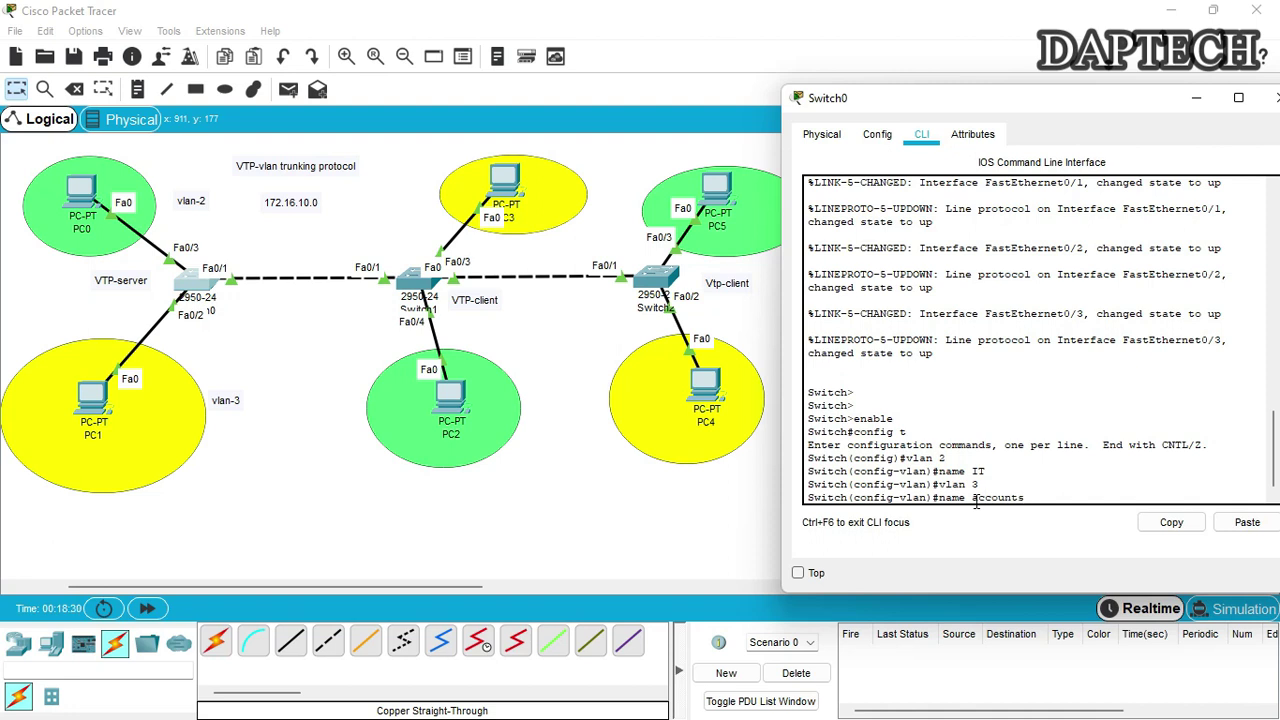
text(name accounts)
key(Return)
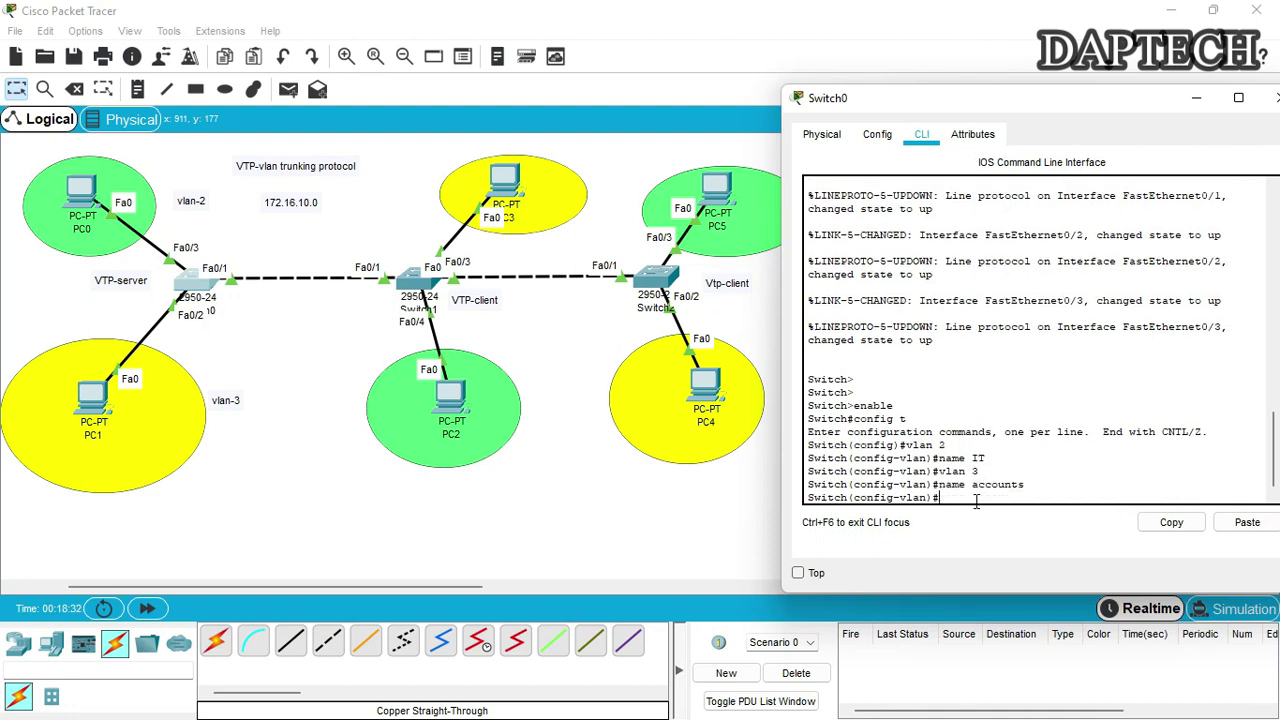
key(Return)
key(Return)
text(e)
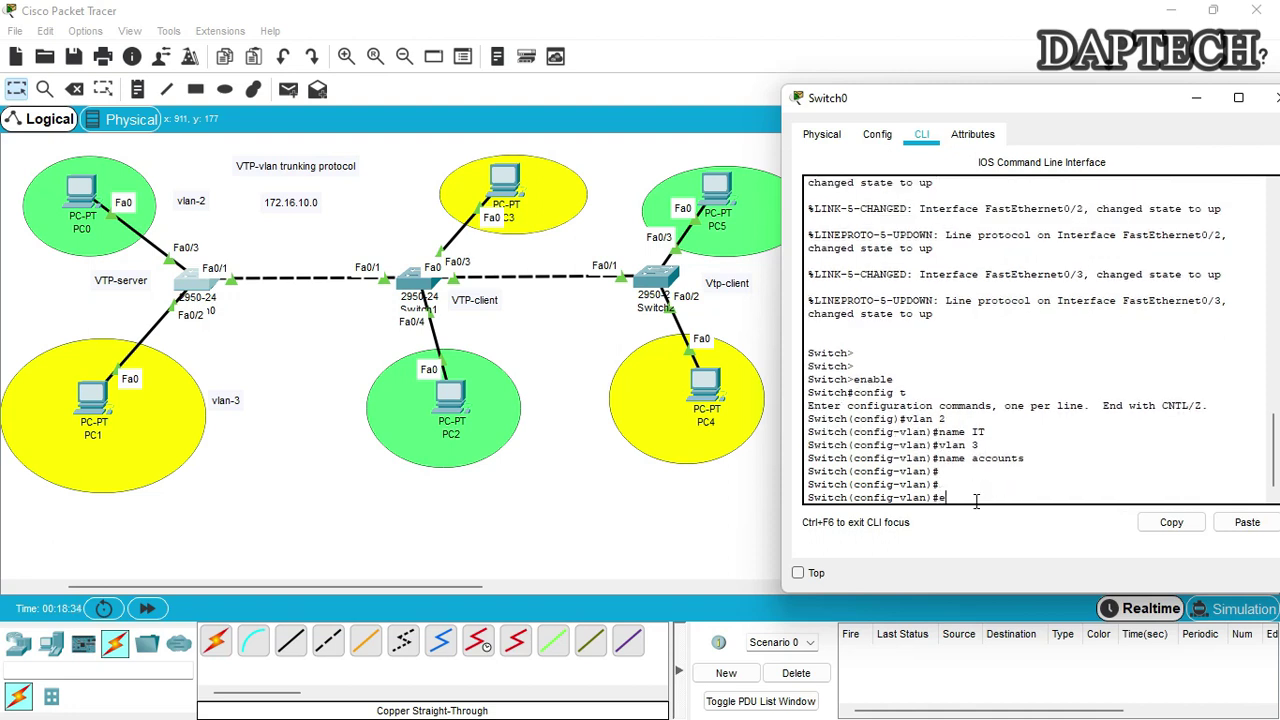
text(xit)
key(Return)
key(Return)
key(Return)
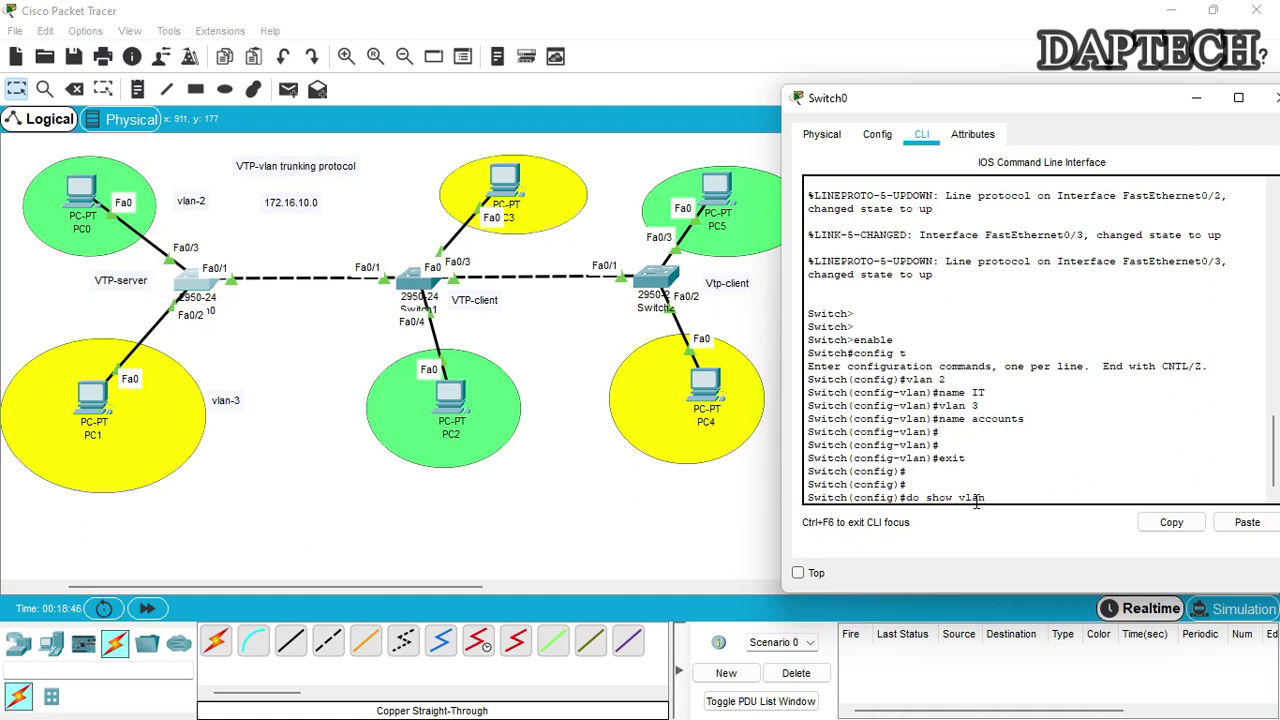
List Switch0's VLANs and highlight the new IT and accounts entries
key(Return)
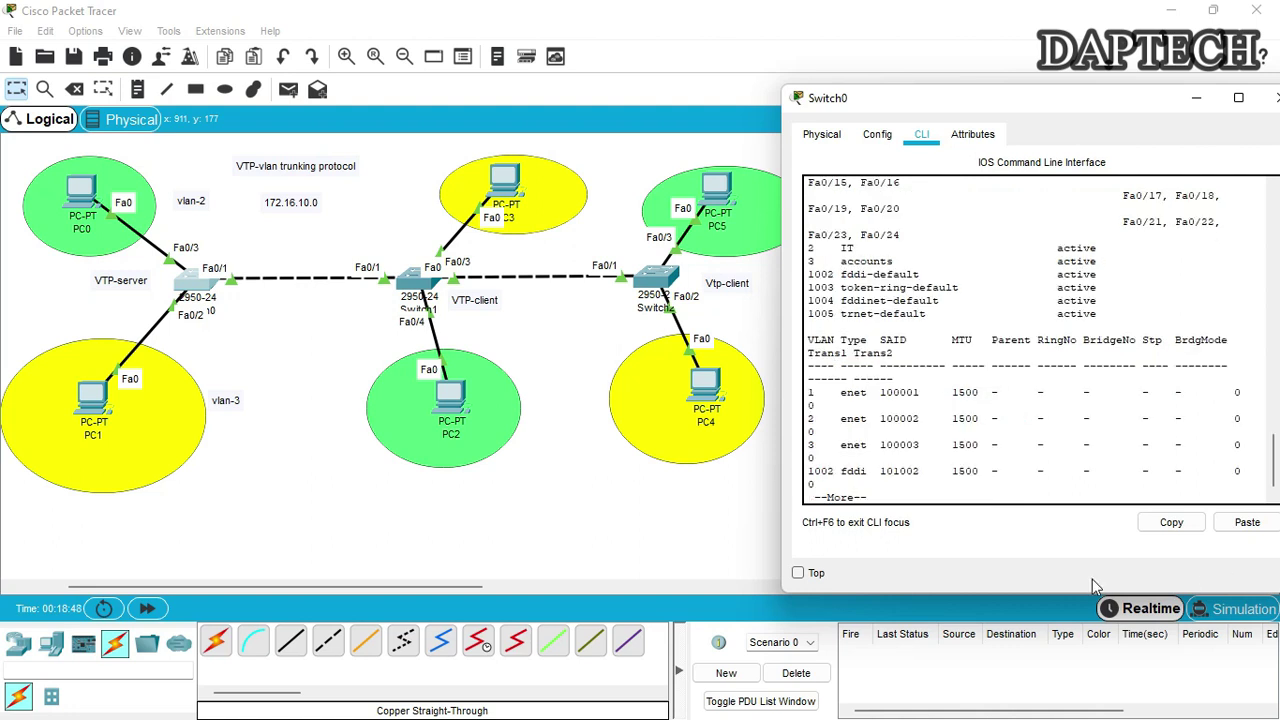
scroll(985, 398, up, 1)
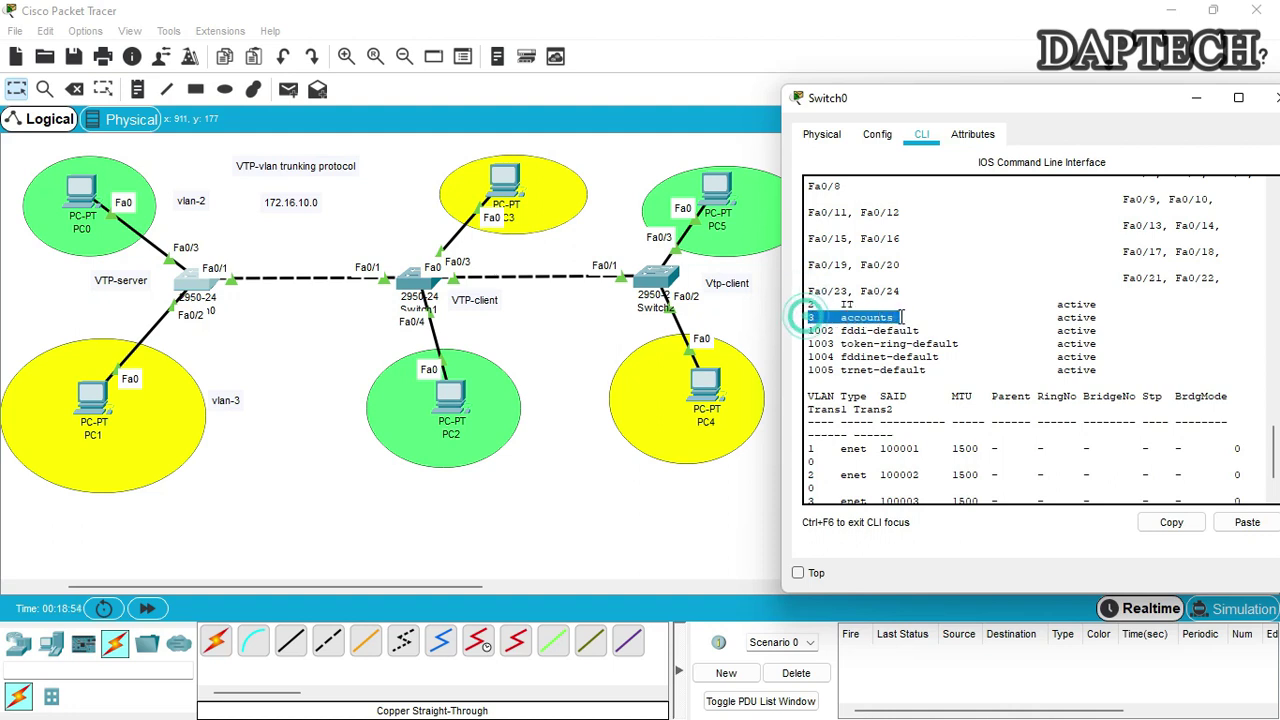
drag(885, 300, 1240, 278)
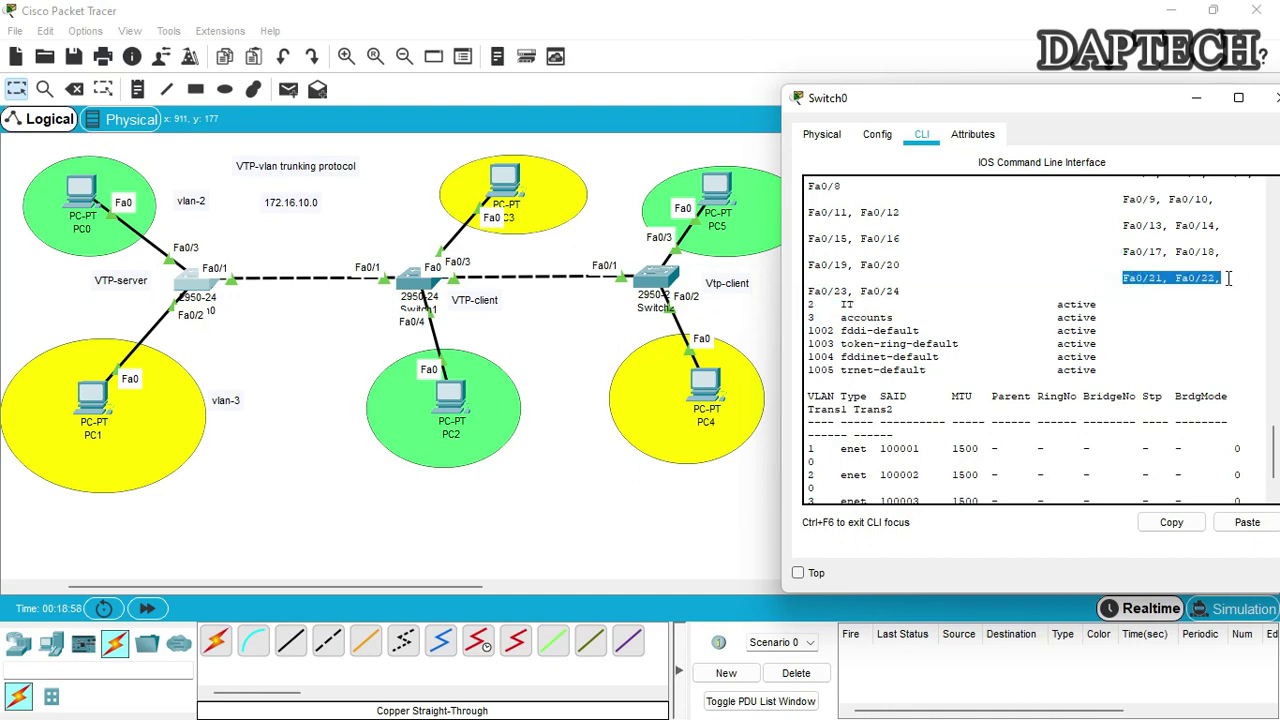
click(1195, 98)
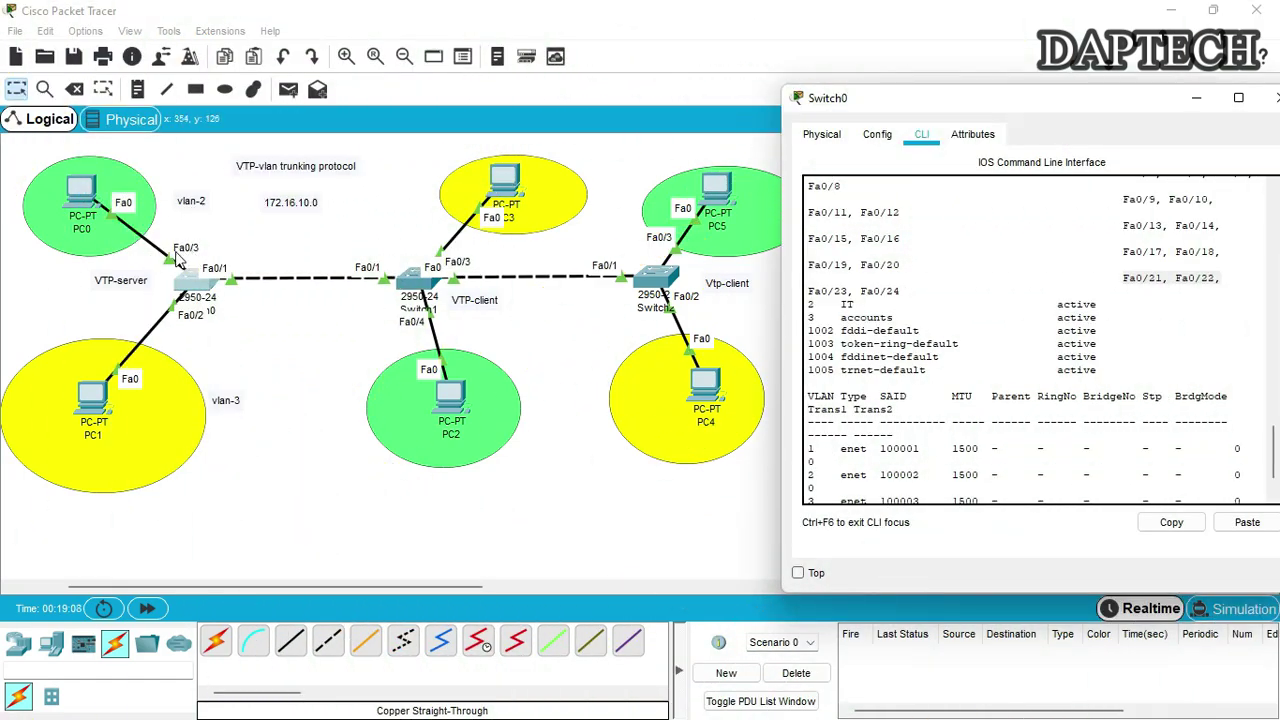
scroll(973, 490, down, 2)
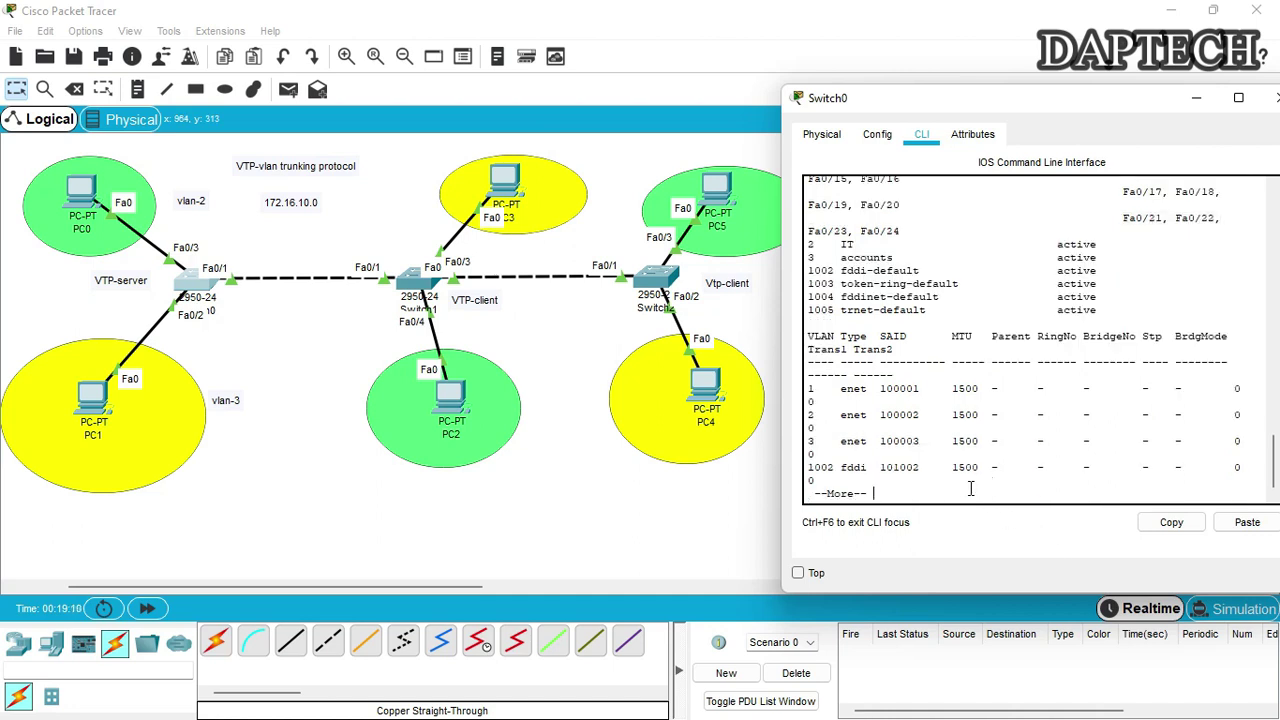
key(space)
click(970, 488)
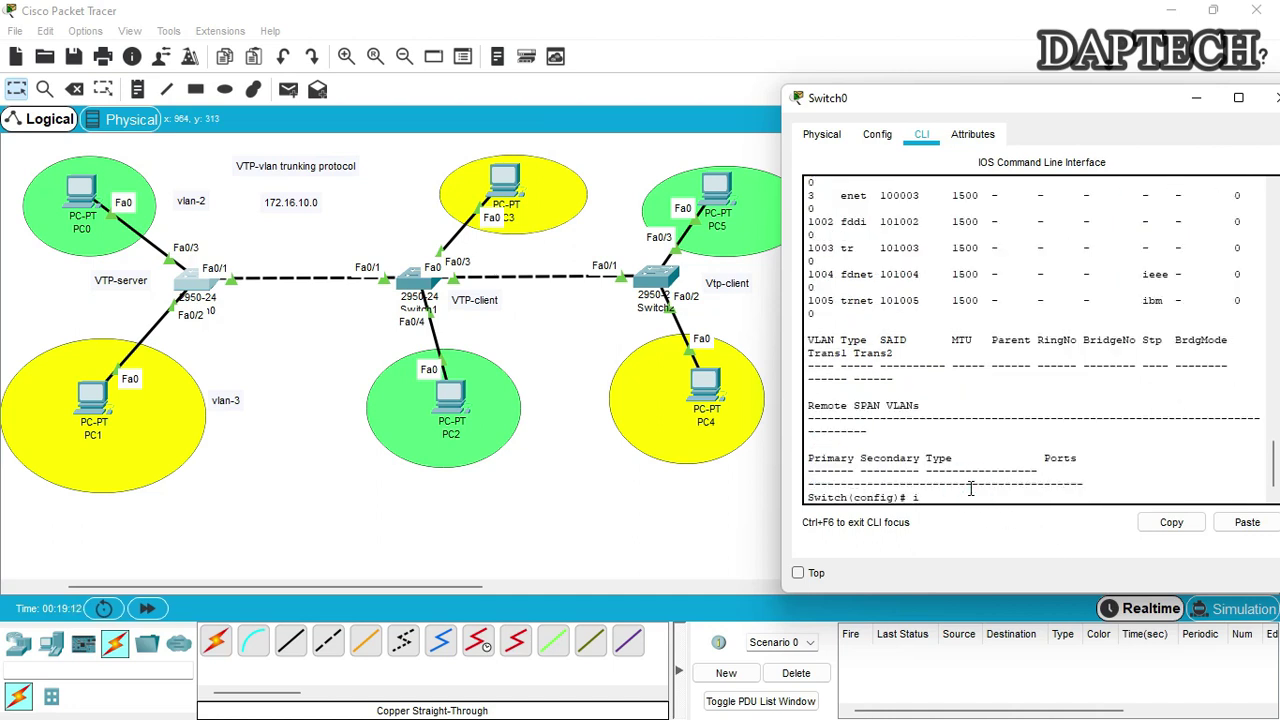
Make Fa0/3 an access port assigned to VLAN 2
text(3)
key(Return)
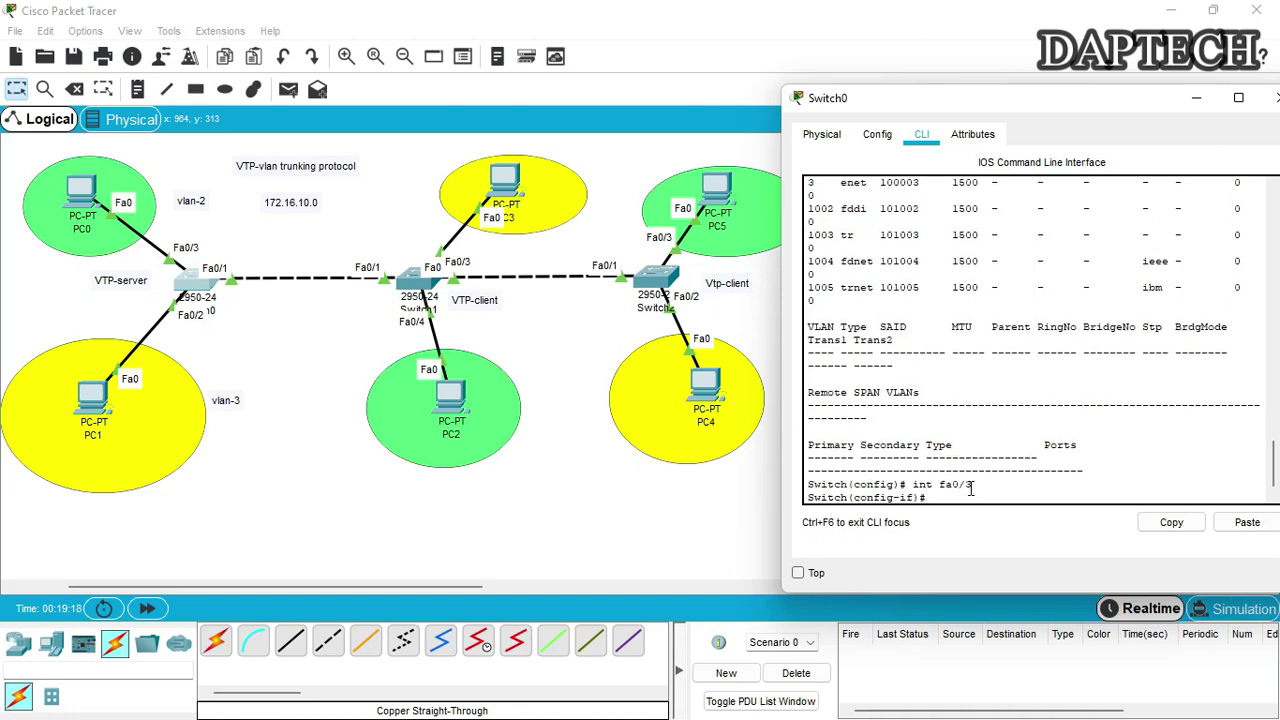
text(swithc)
key(Tab)
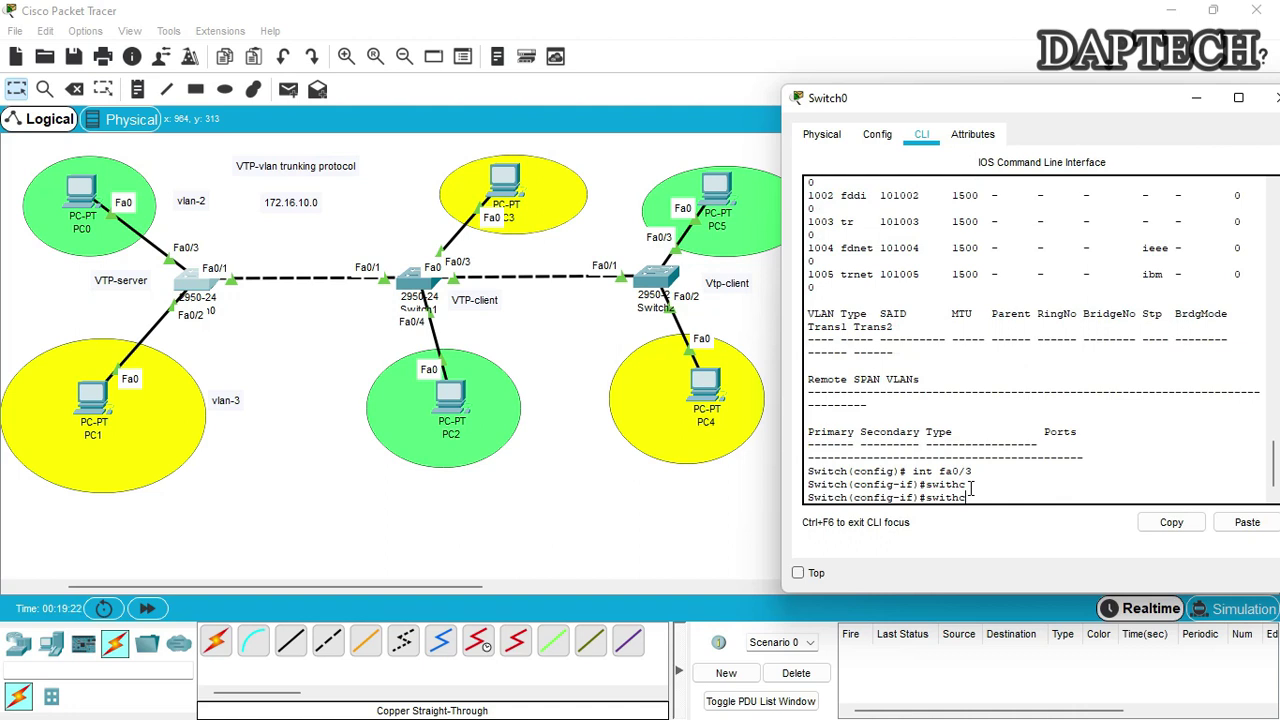
key(Tab)
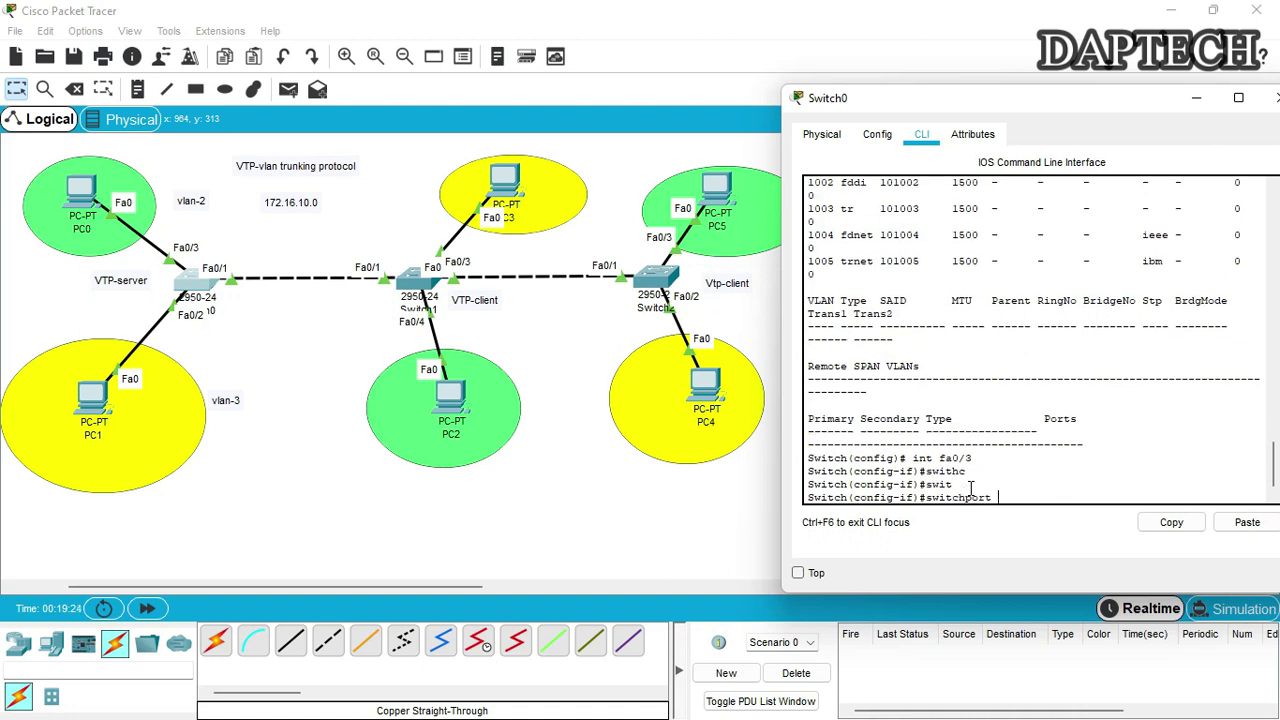
text(mode access)
key(Return)
key(Up)
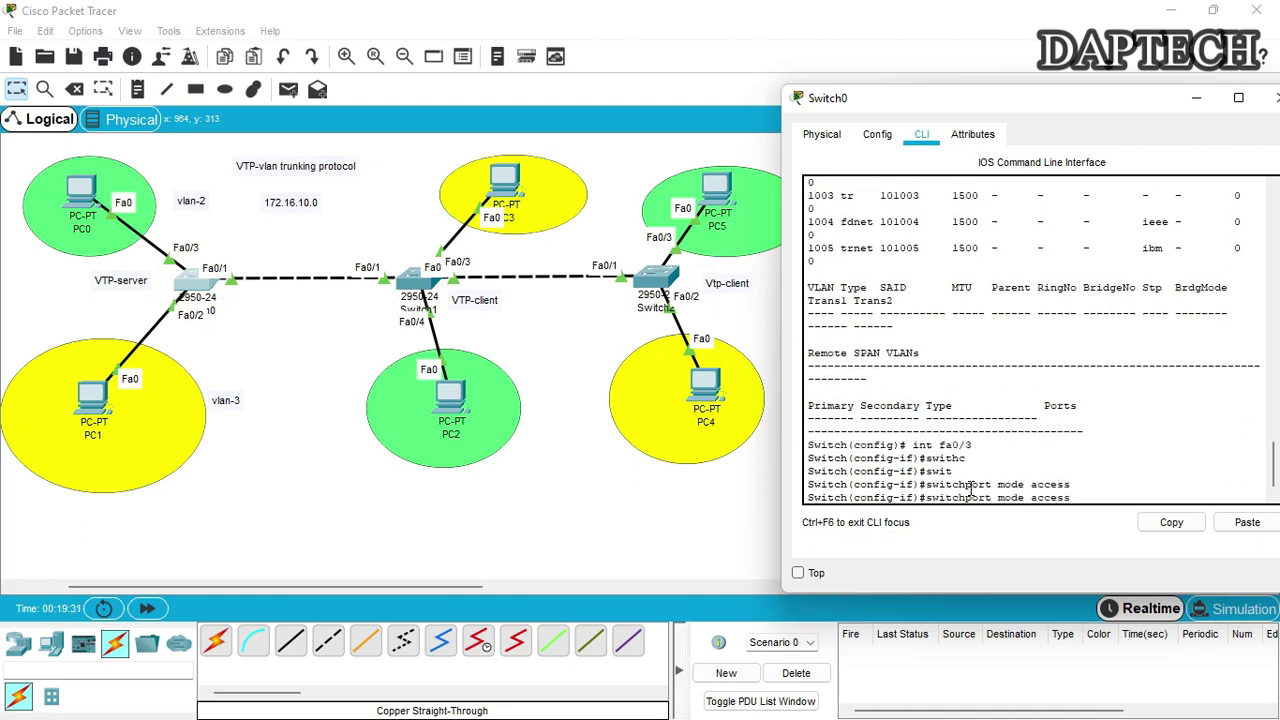
key(Left)
key(Left)
key(Left)
key(Left)
key(Left)
key(Left)
key(BackSpace)
key(BackSpace)
key(BackSpace)
key(BackSpace)
key(BackSpace)
text(vlan)
key(Return)
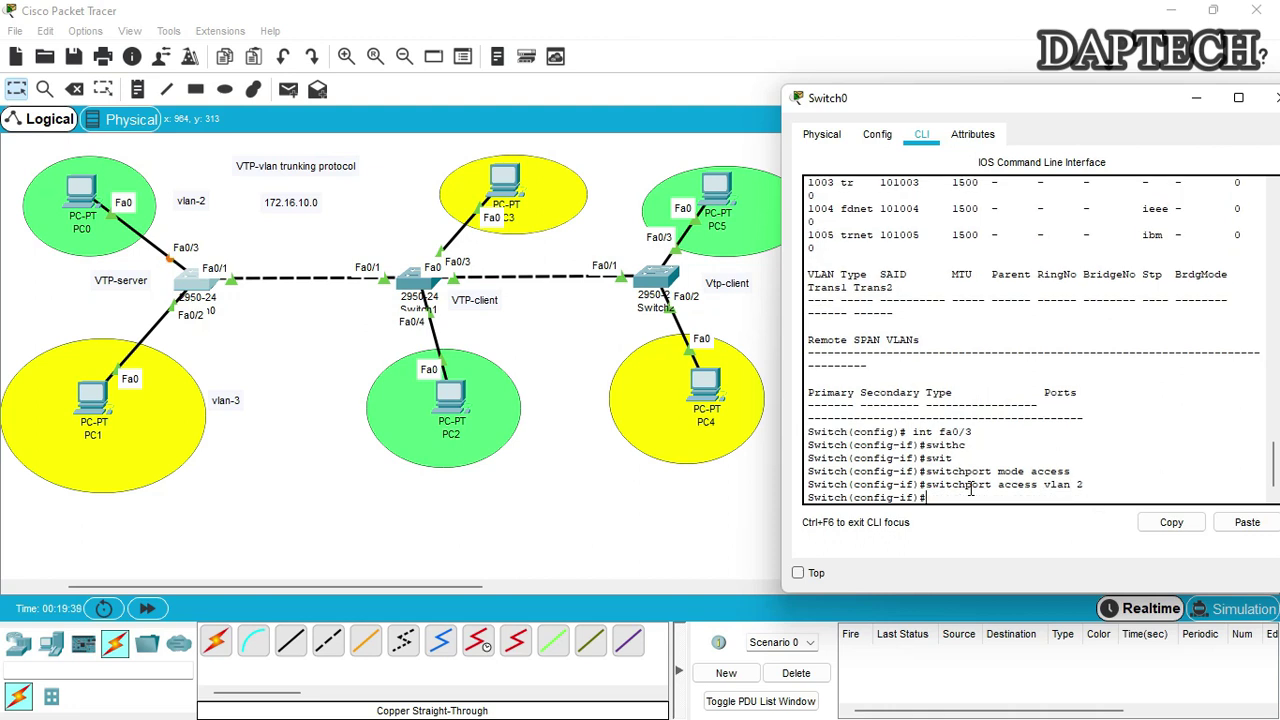
key(Return)
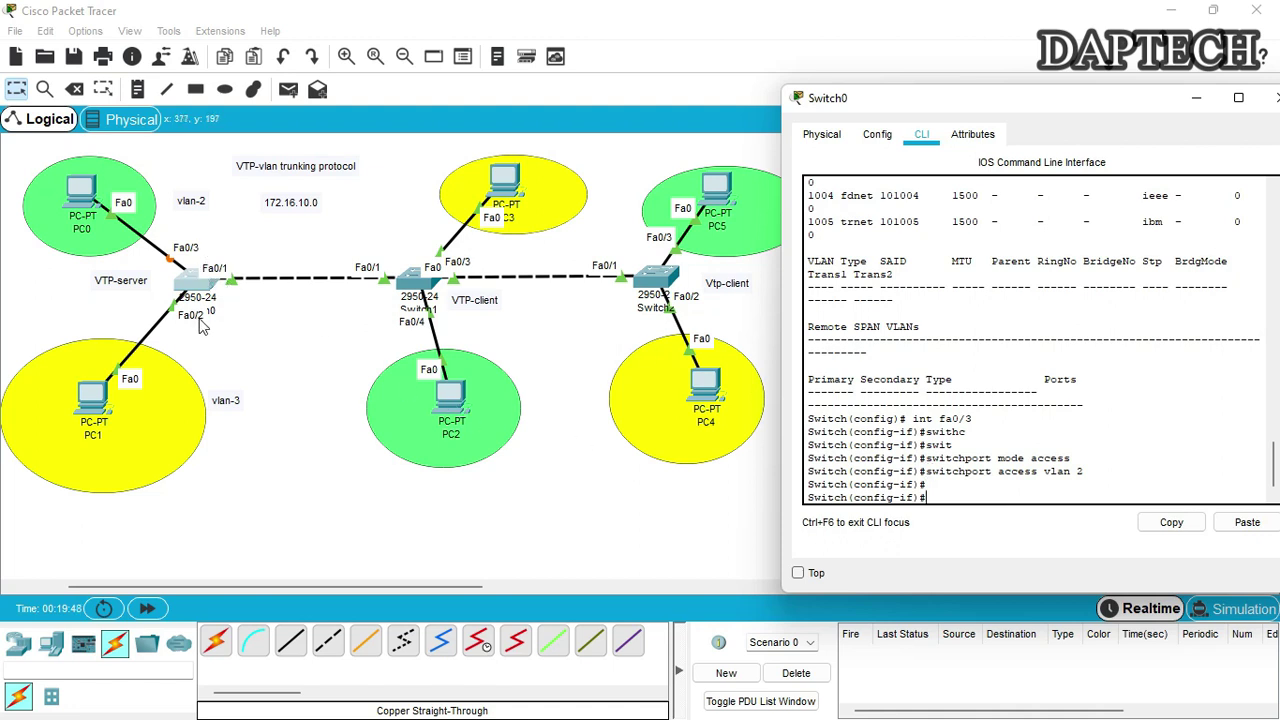
click(995, 501)
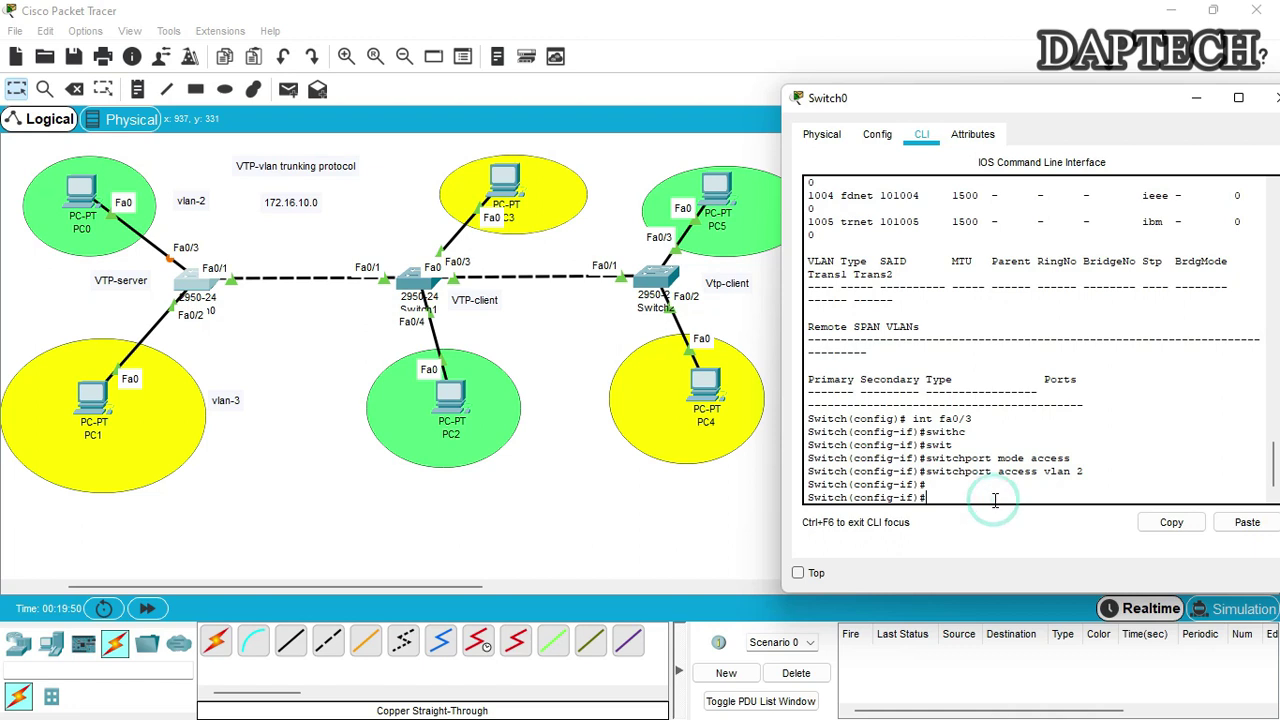
Make Fa0/2 an access port assigned to VLAN 3
text(int fa0/2)
key(Return)
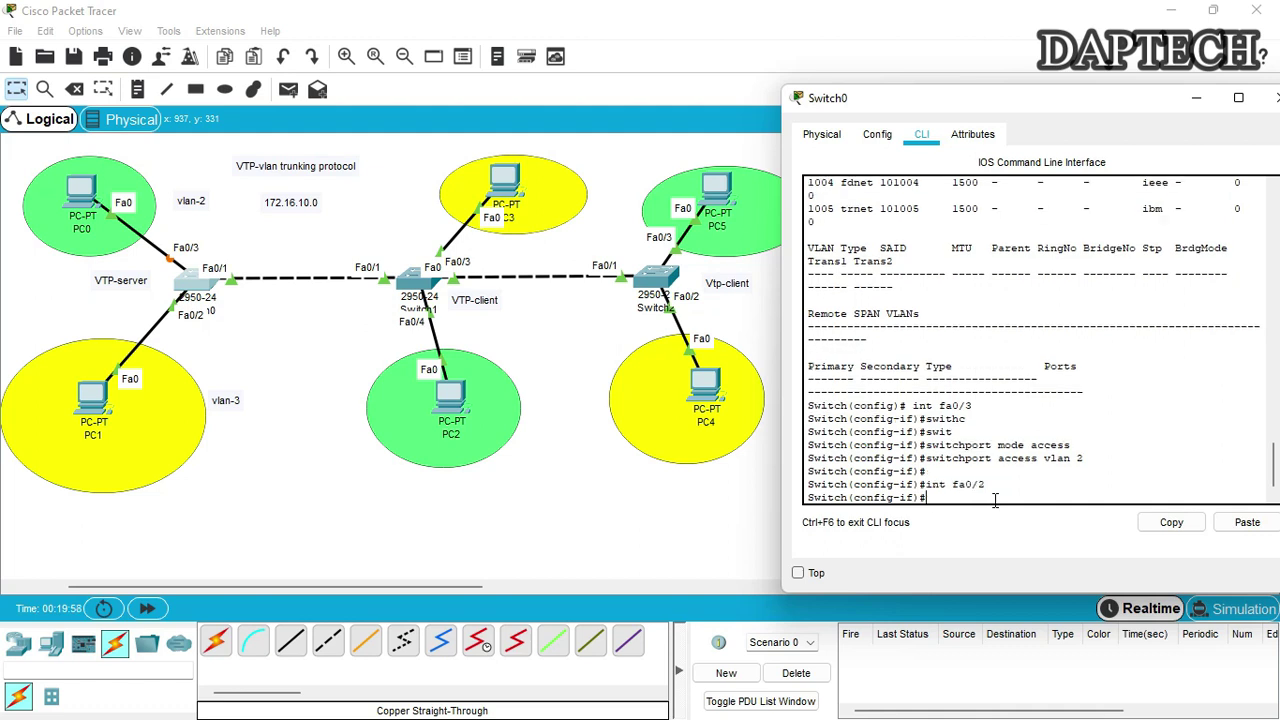
key(Up)
key(Up)
key(Up)
key(Return)
key(Up)
key(Up)
key(Up)
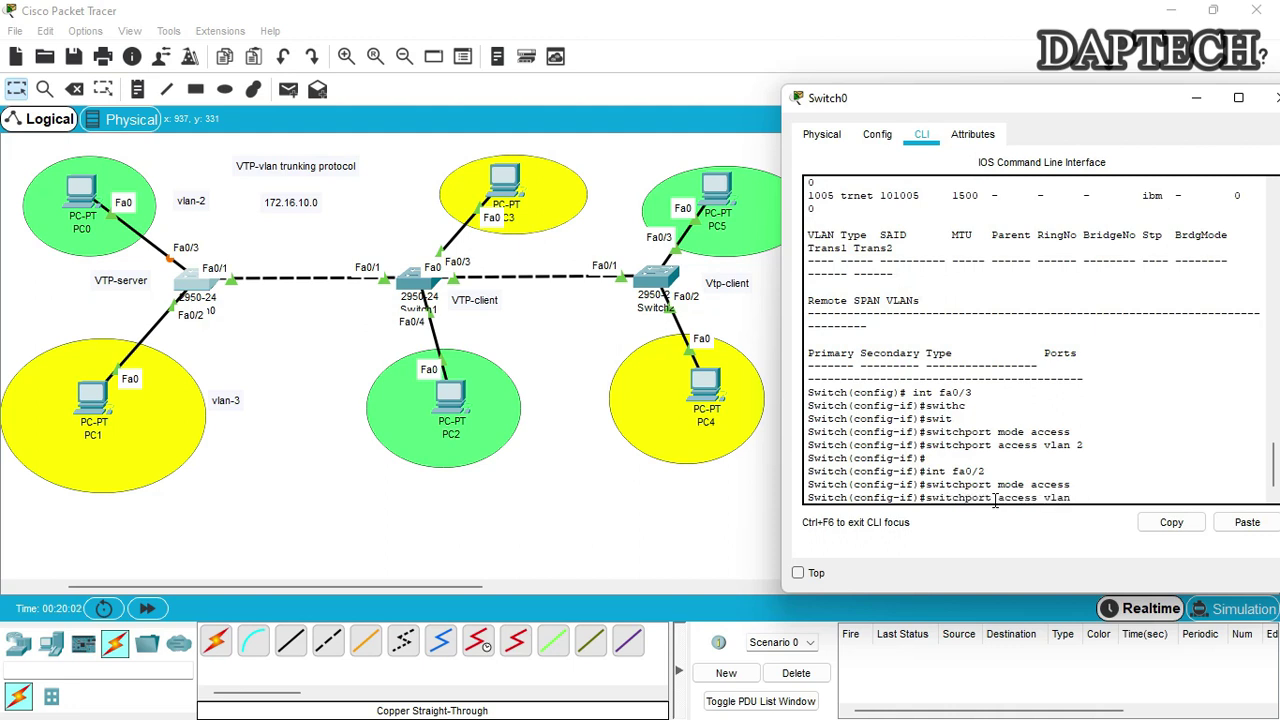
text(3)
key(Return)
key(Return)
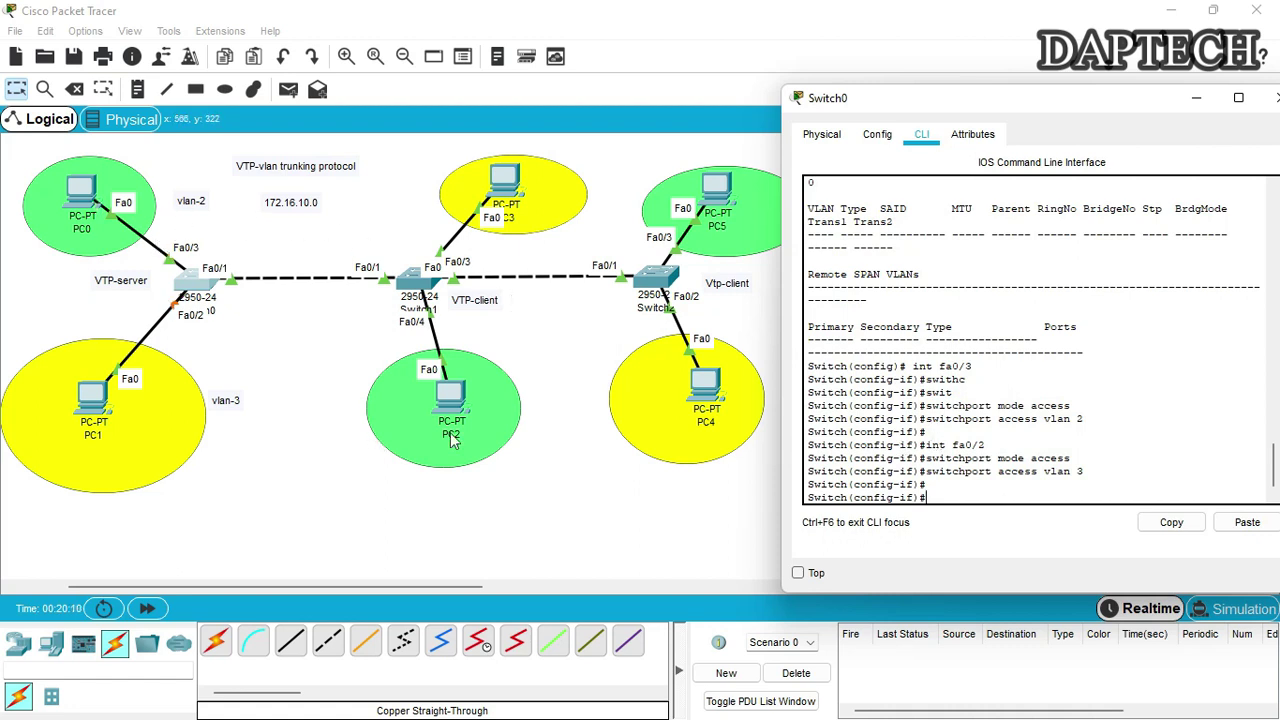
click(979, 492)
Set Switch0's VTP domain to cnet.com, a VTP password, server mode and version 2
text(exit)
key(Return)
key(Return)
key(Return)
text(vtp doma)
key(Tab)
text(cnet.com)
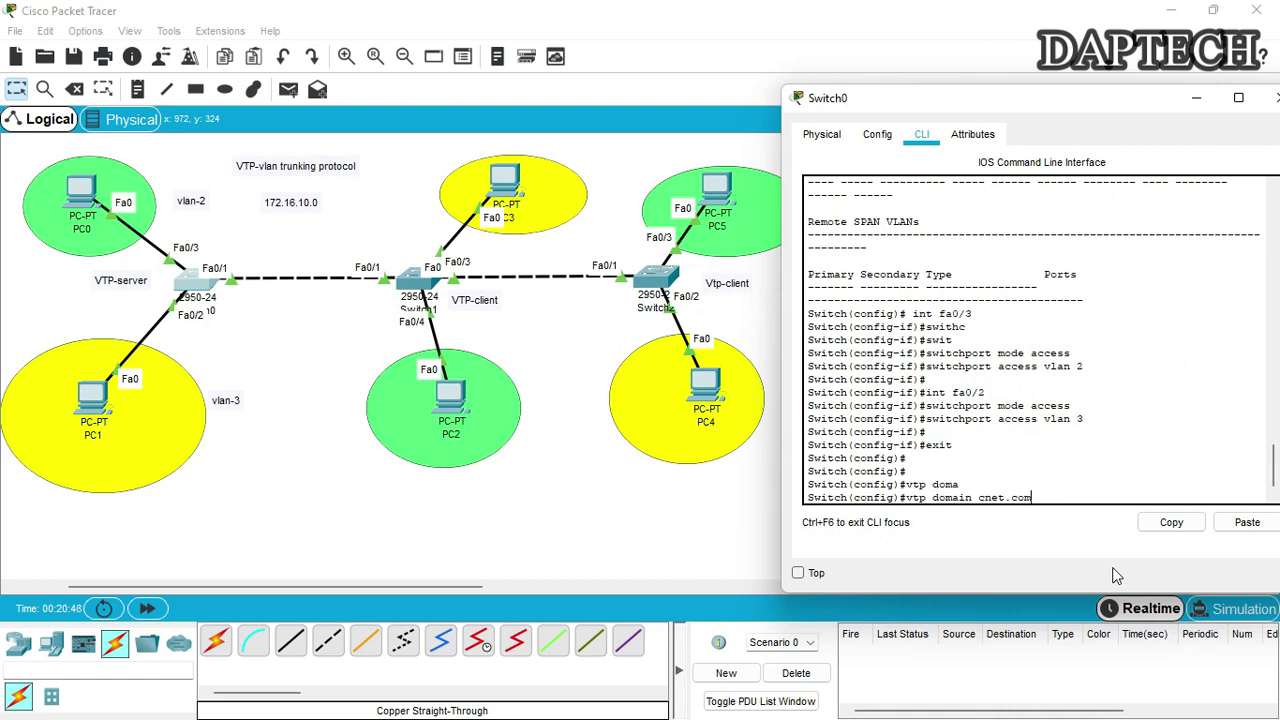
key(Return)
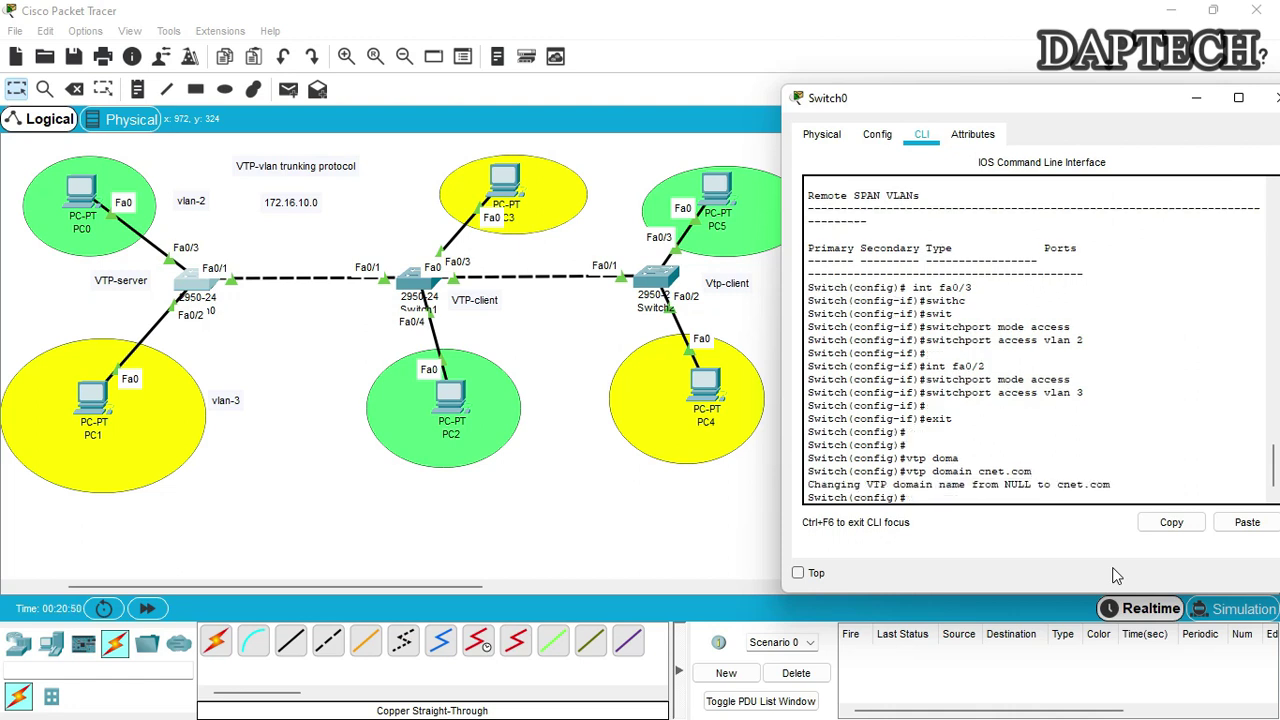
text(vtp password P@ssowrd)
key(Return)
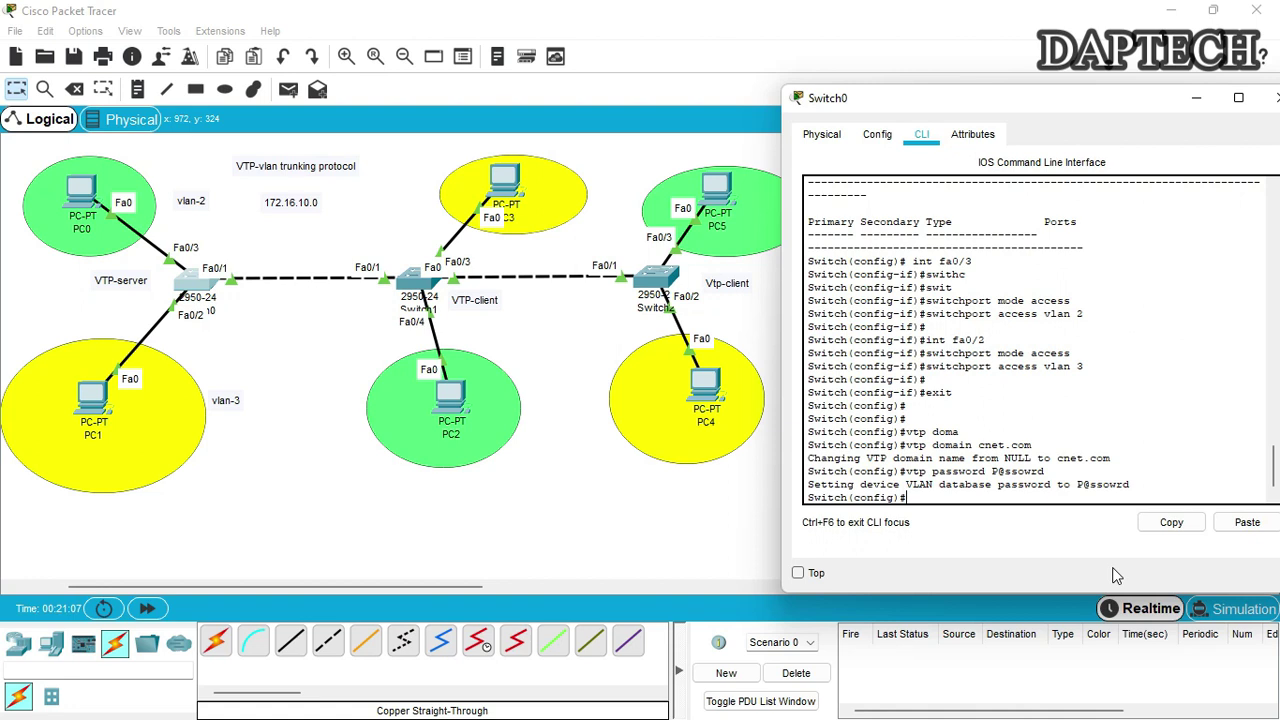
text(vt)
text(p m)
text( mode)
text( server)
key(Return)
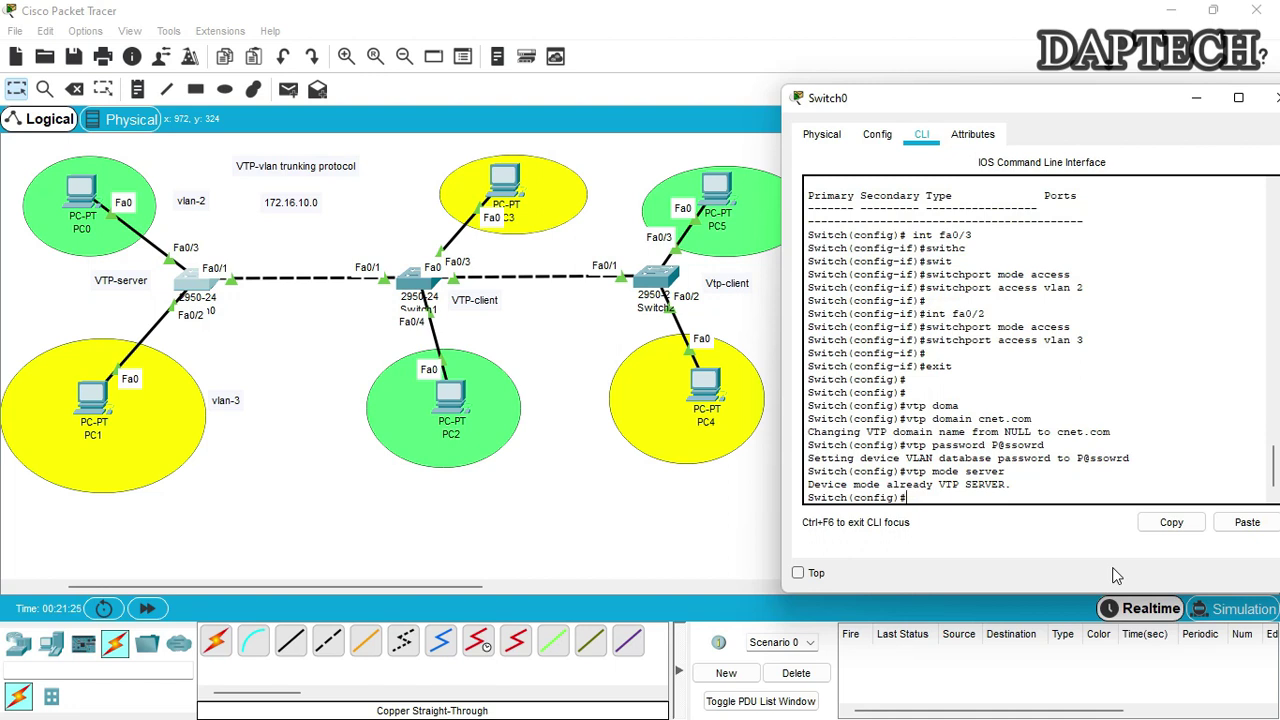
text(vtp version 2)
key(Return)
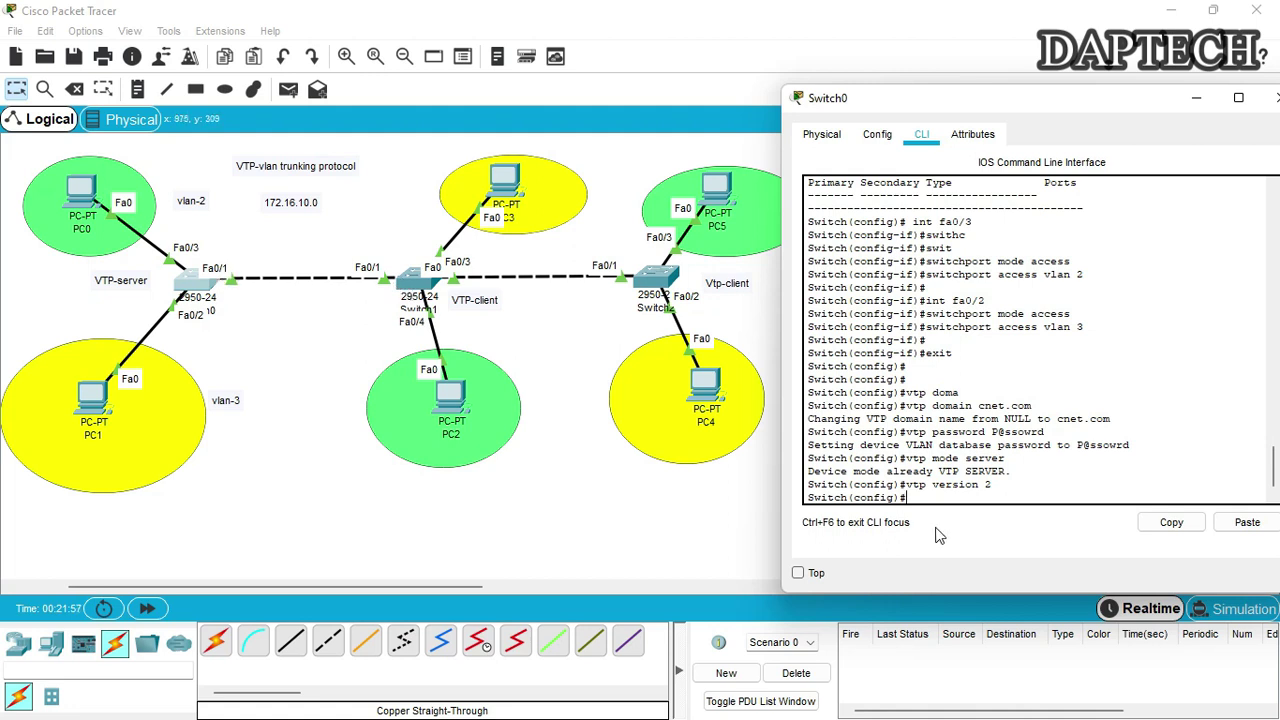
Configure interface Fa0/1 with switchport mode trunk
click(949, 497)
text(int fa0/1)
key(Return)
text(switchport mode trun)
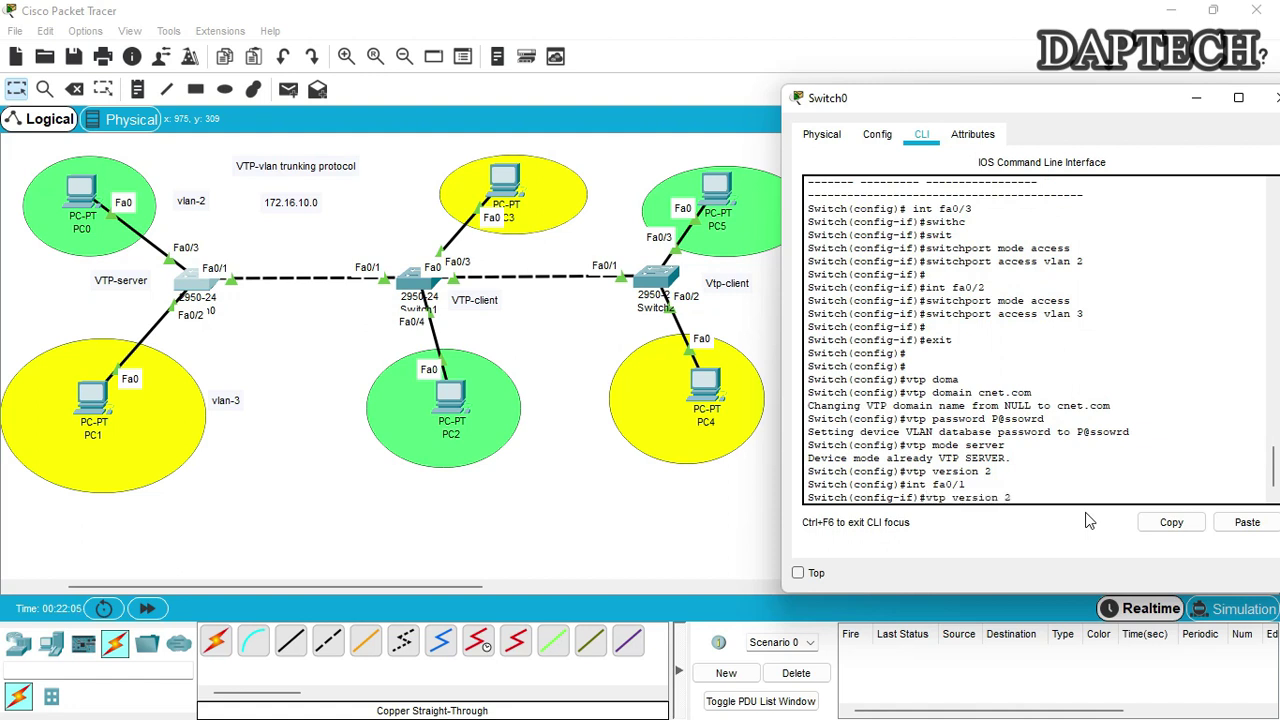
text(k)
key(Return)
key(Return)
key(Return)
key(Return)
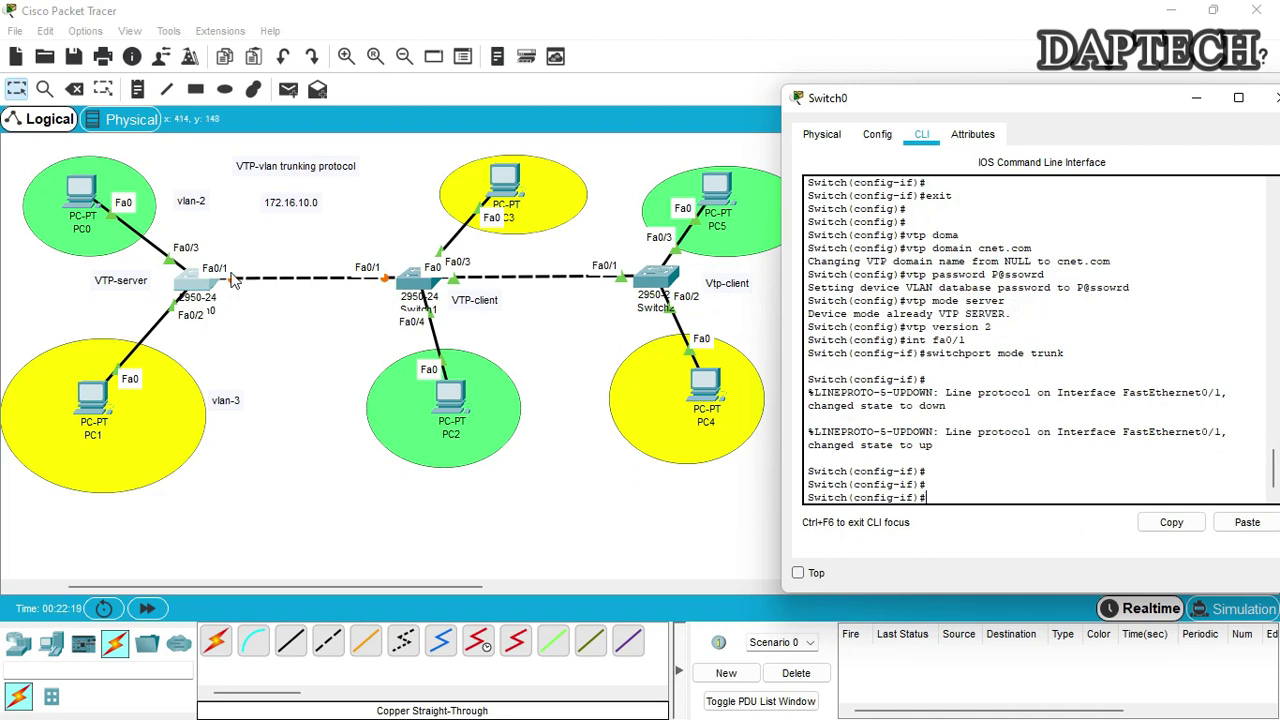
Close Switch0's window and briefly check Switch1's CLI prompt
click(1270, 97)
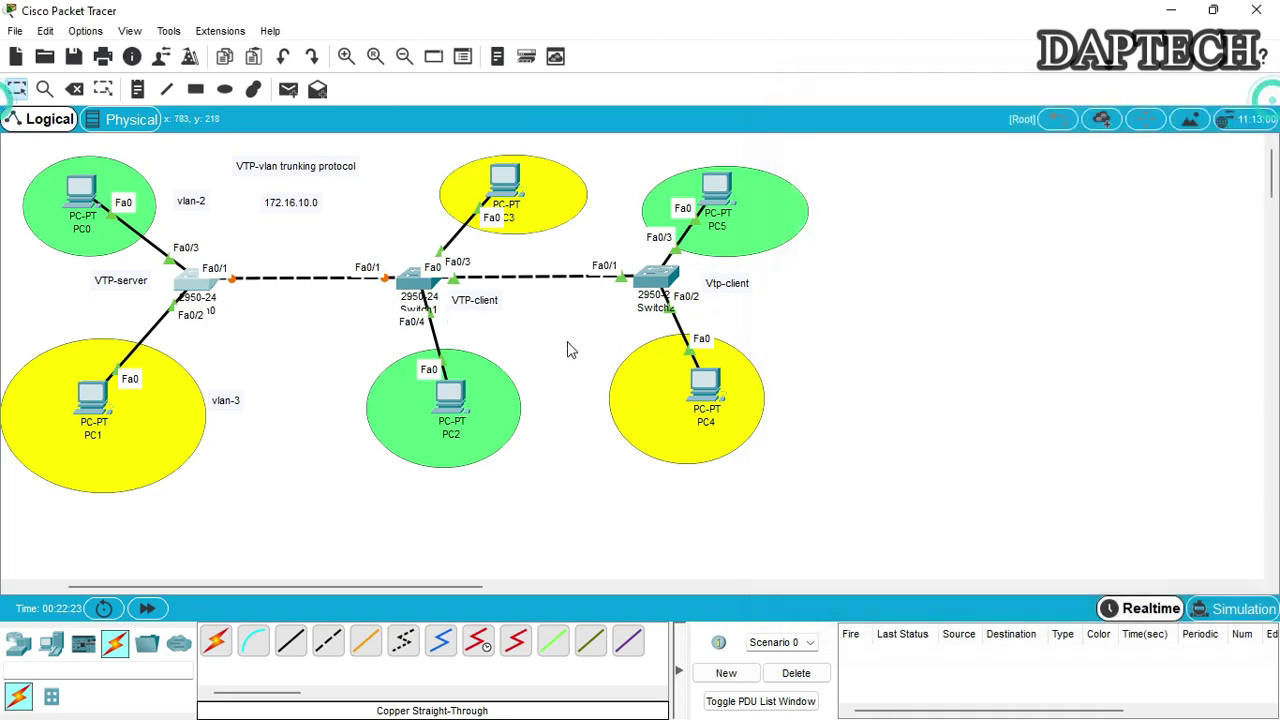
click(415, 279)
drag(563, 123, 941, 111)
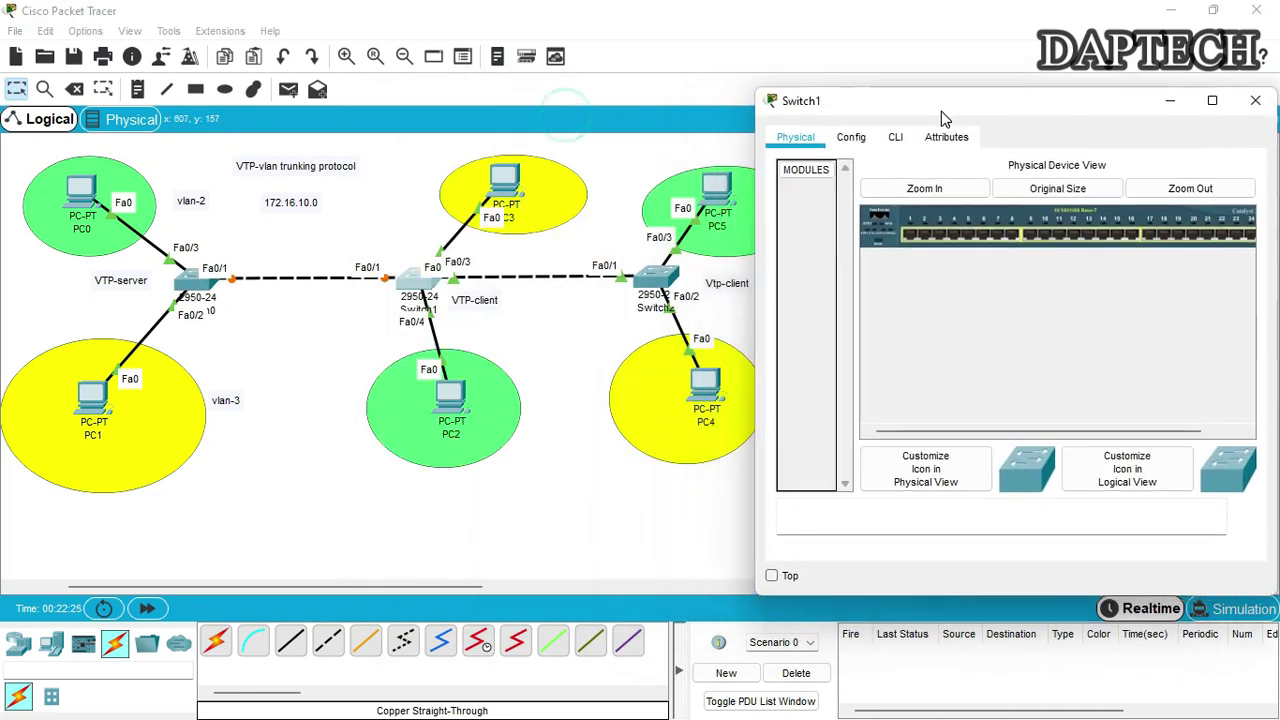
click(897, 135)
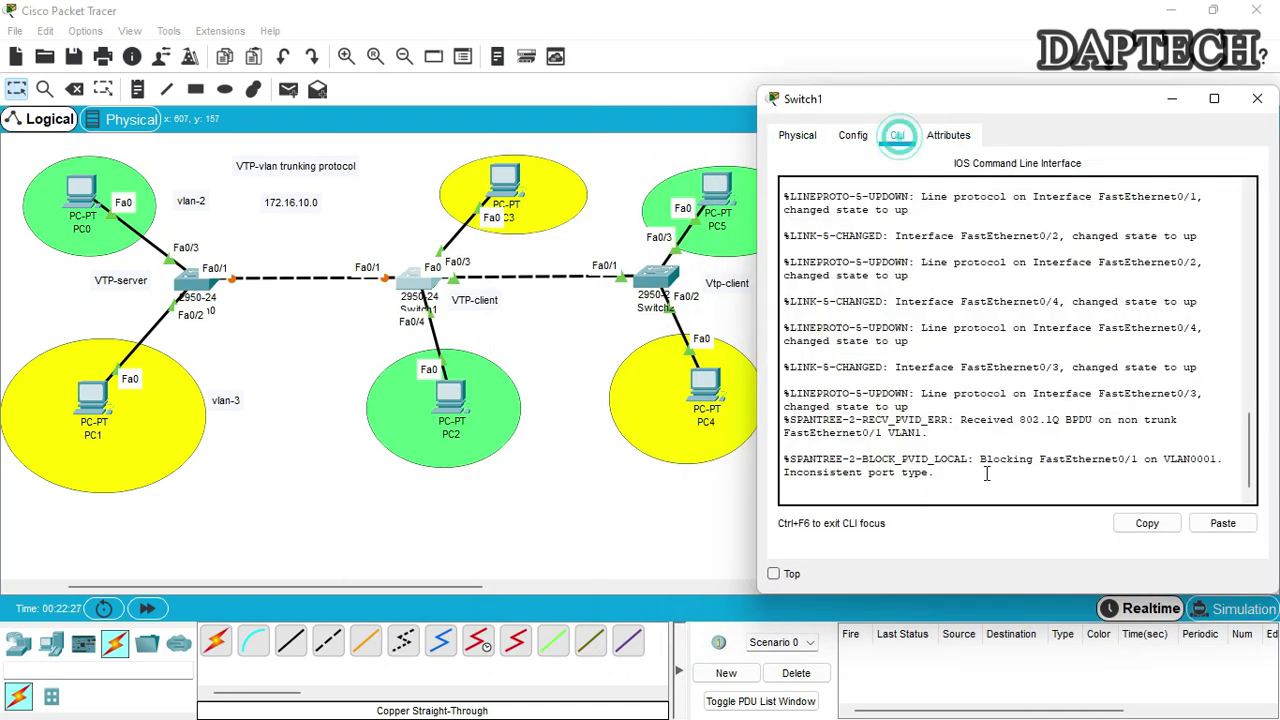
click(980, 494)
key(Return)
key(Return)
key(Return)
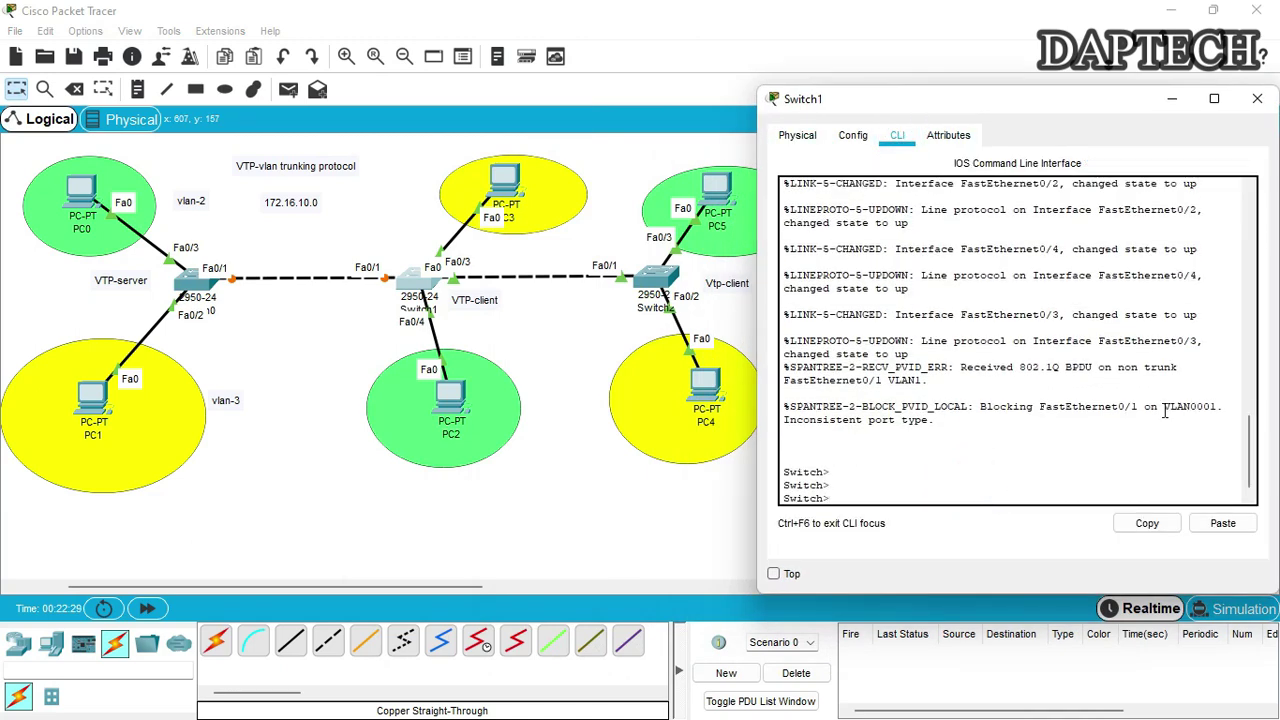
click(1257, 98)
Reopen Switch0's CLI and run do show vtp status: Server mode, domain cnet.com, V2 enabled
click(205, 282)
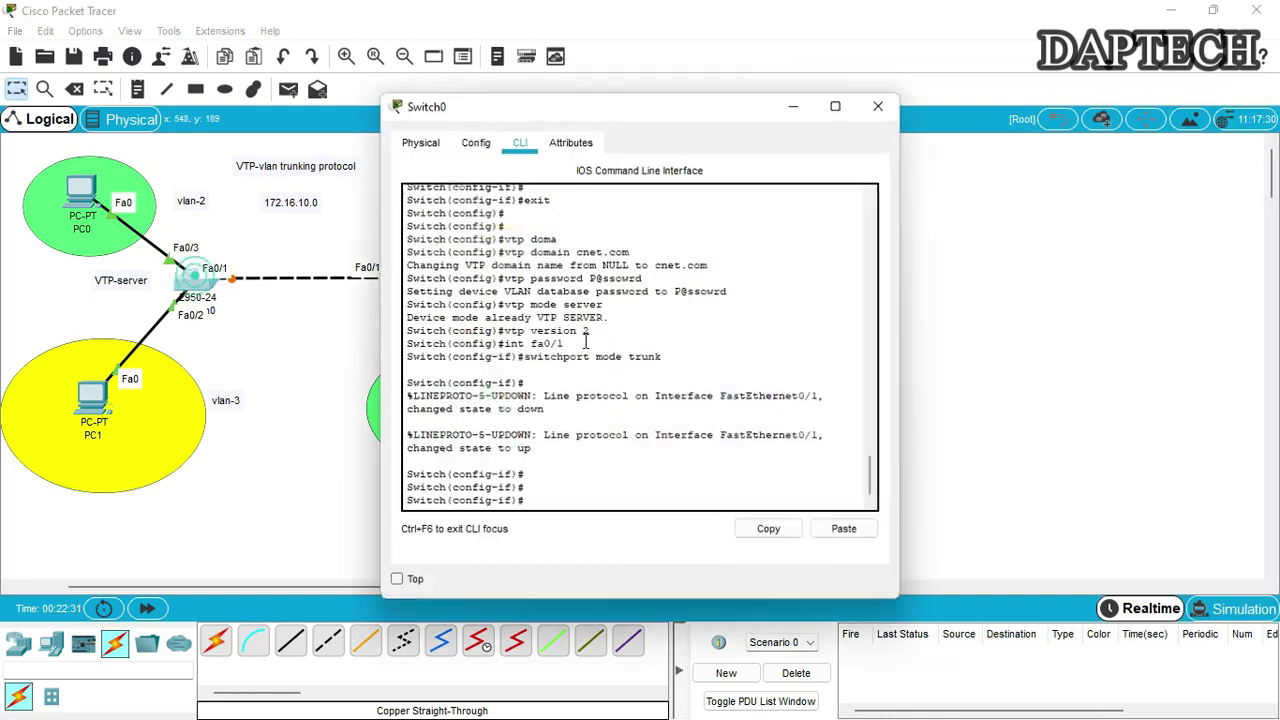
drag(653, 110, 953, 104)
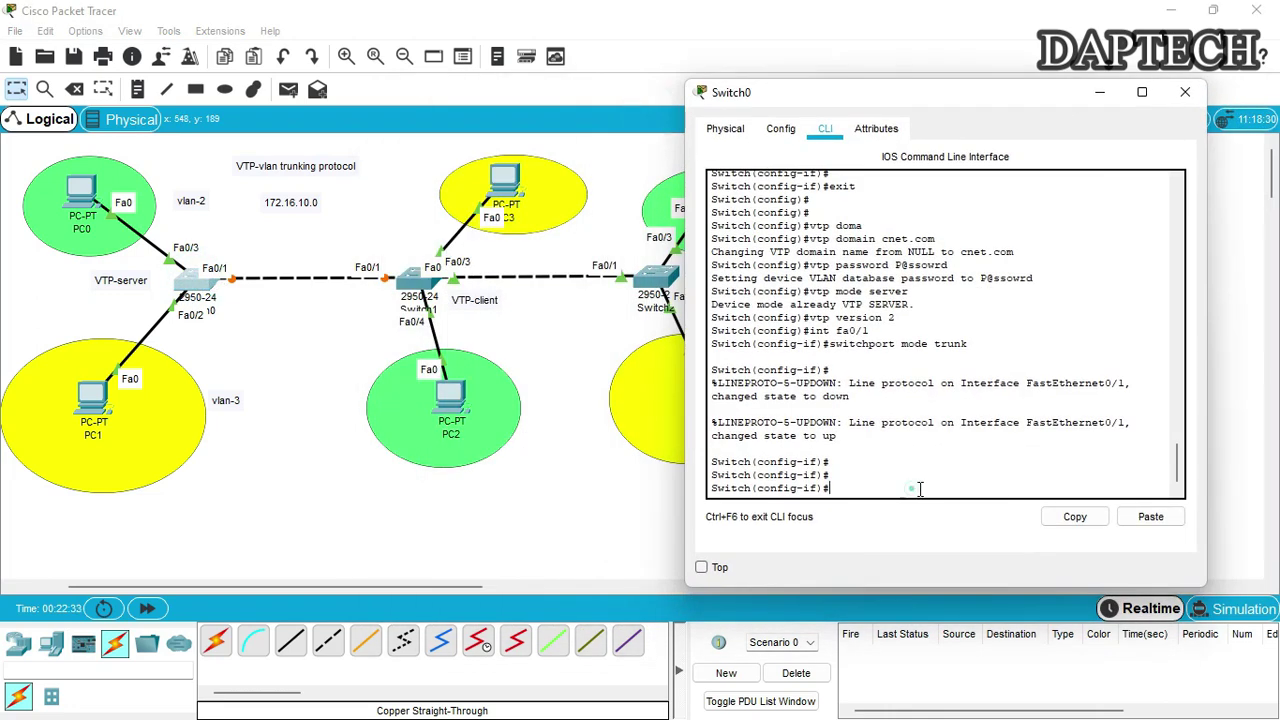
click(914, 486)
key(Return)
key(Return)
key(Return)
text(exit)
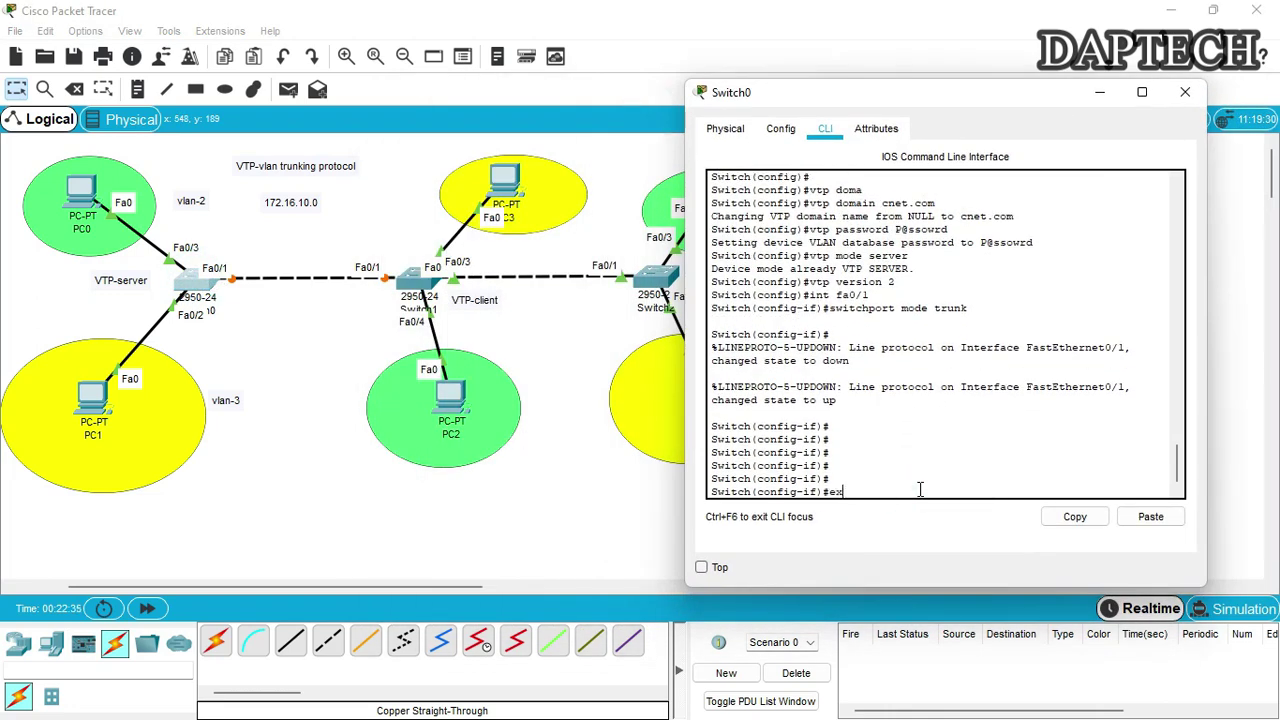
key(Return)
key(Return)
key(Return)
key(Return)
text(do)
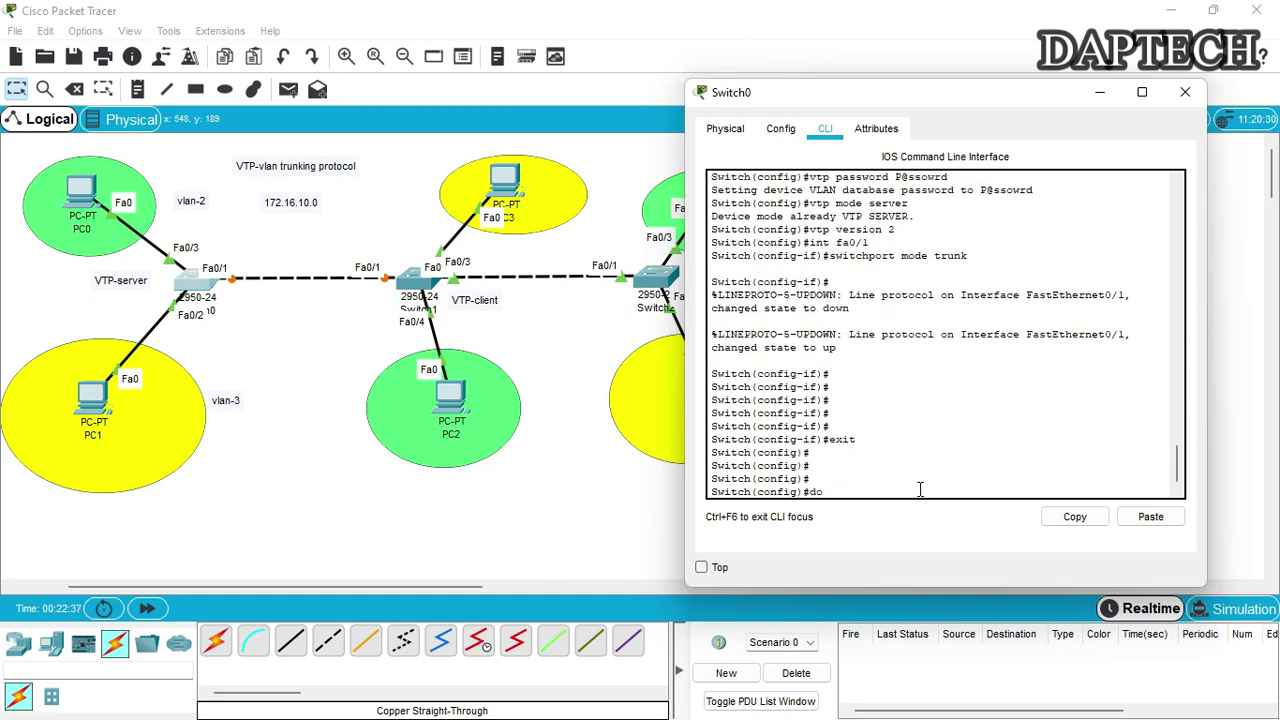
text( show vtp status)
key(Return)
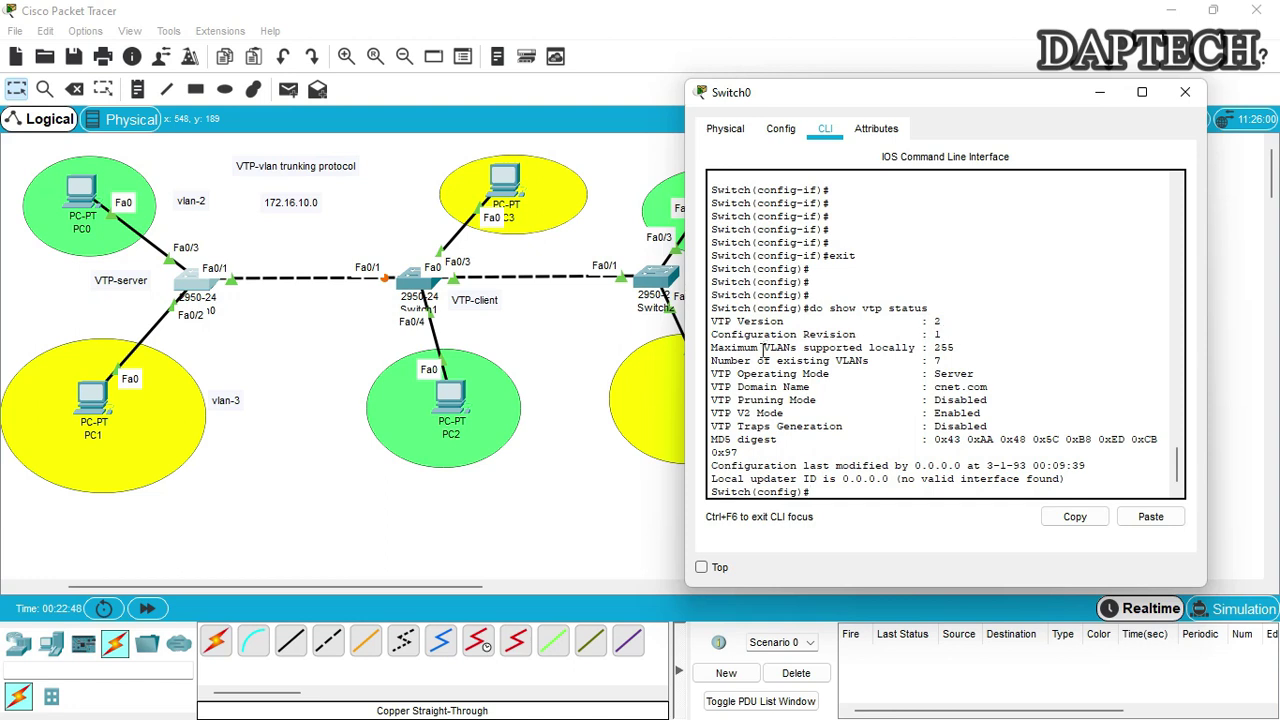
double_click(938, 348)
drag(711, 373, 985, 374)
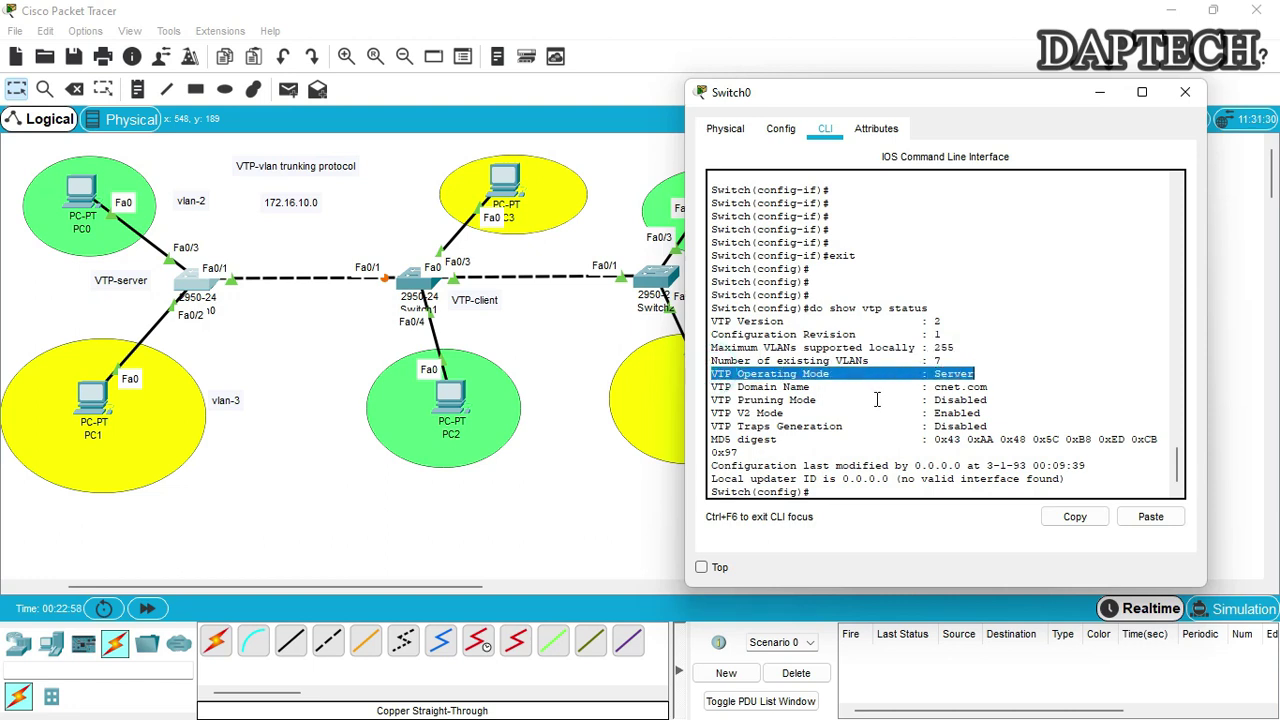
drag(739, 387, 1012, 391)
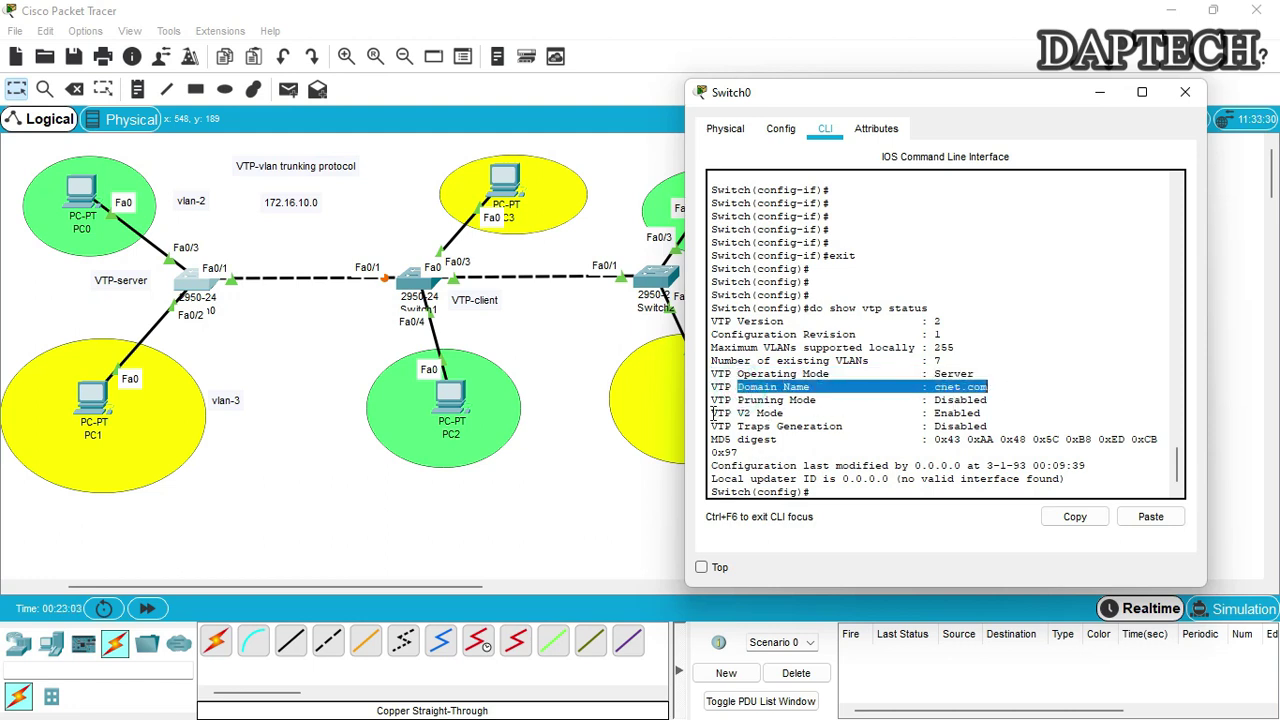
drag(711, 413, 982, 414)
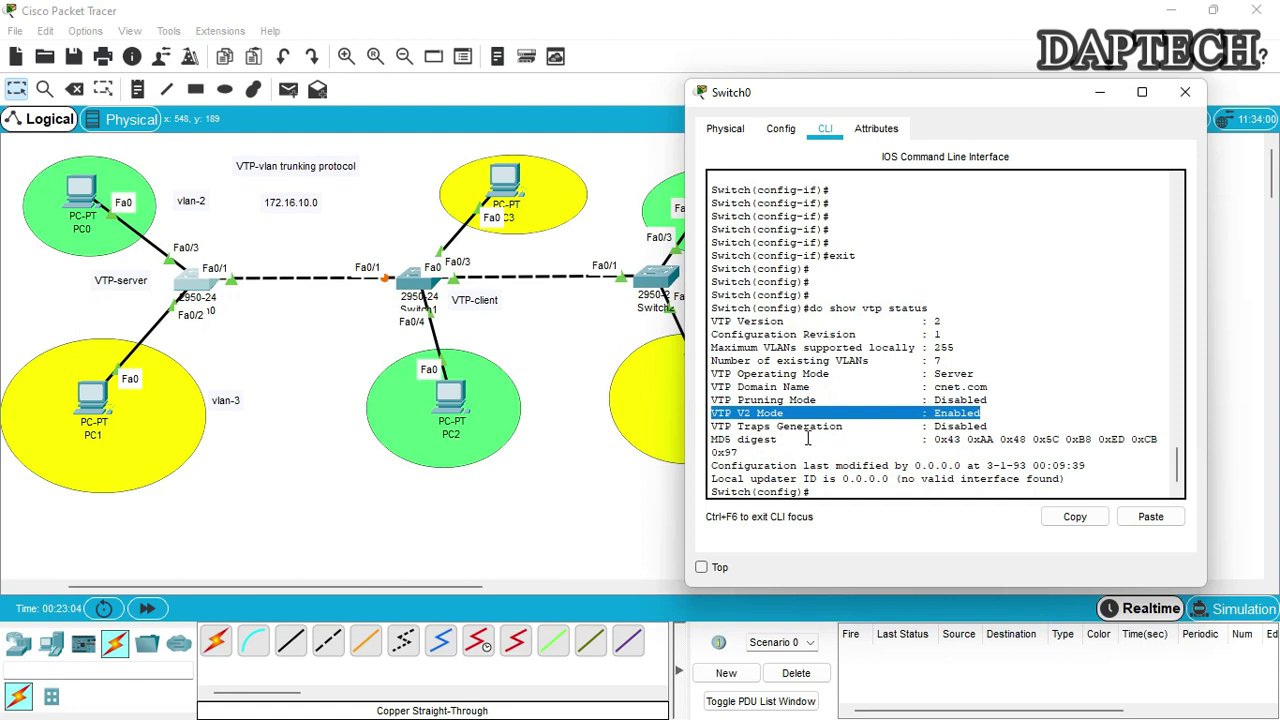
Run do show vlan, confirming VLAN 2 IT on Fa0/3 and VLAN 3 accounts on Fa0/2
key(Return)
key(Return)
key(Return)
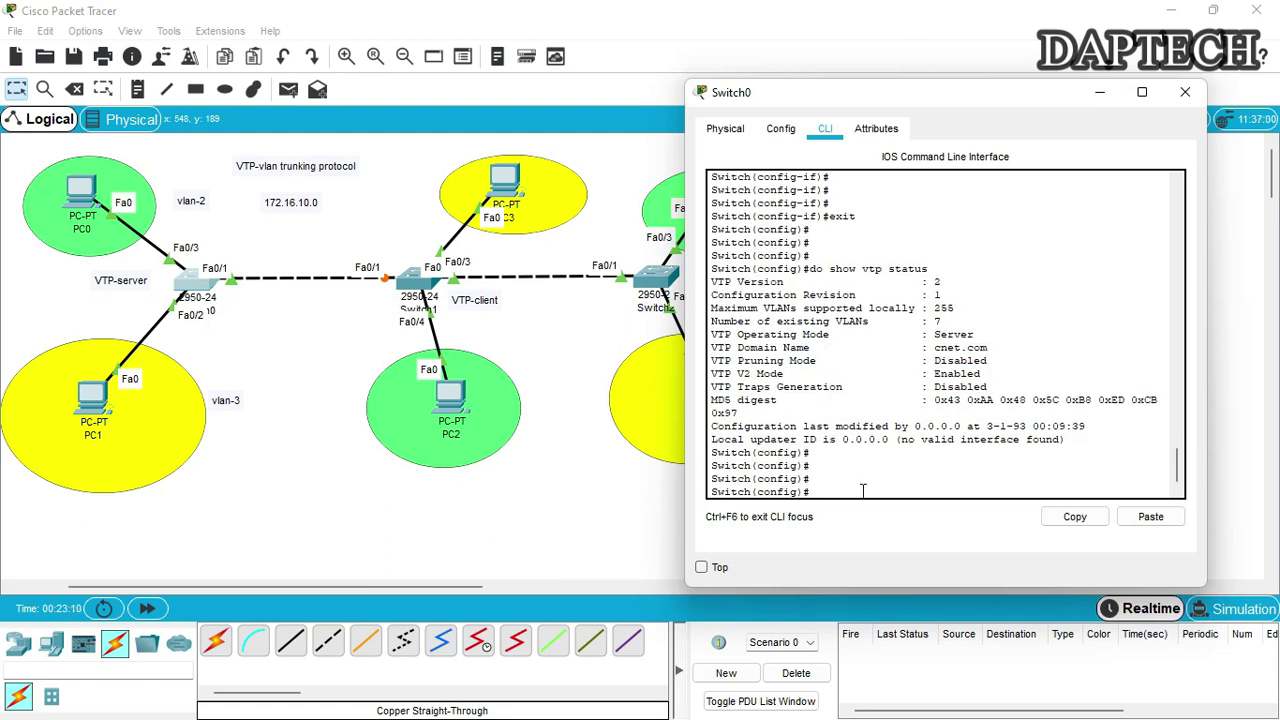
text(do sho)
key(BackSpace)
key(BackSpace)
text(vlan)
key(Return)
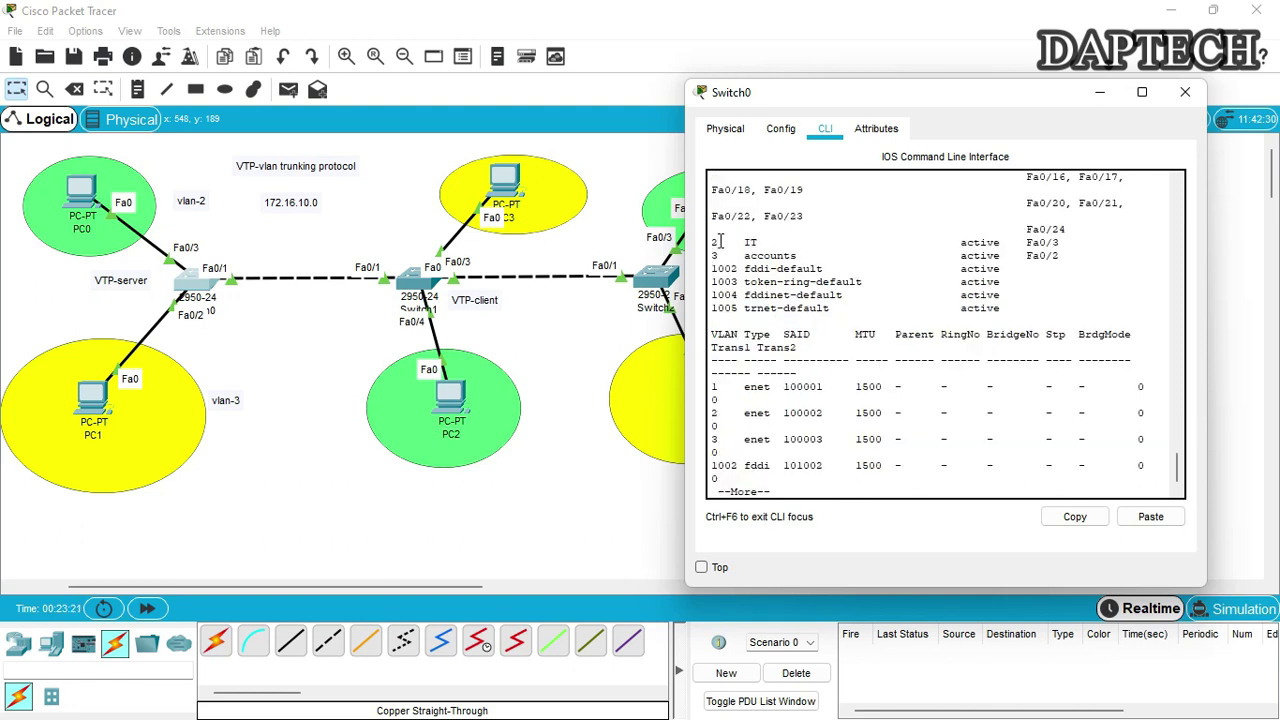
drag(719, 242, 1056, 243)
drag(713, 255, 1072, 256)
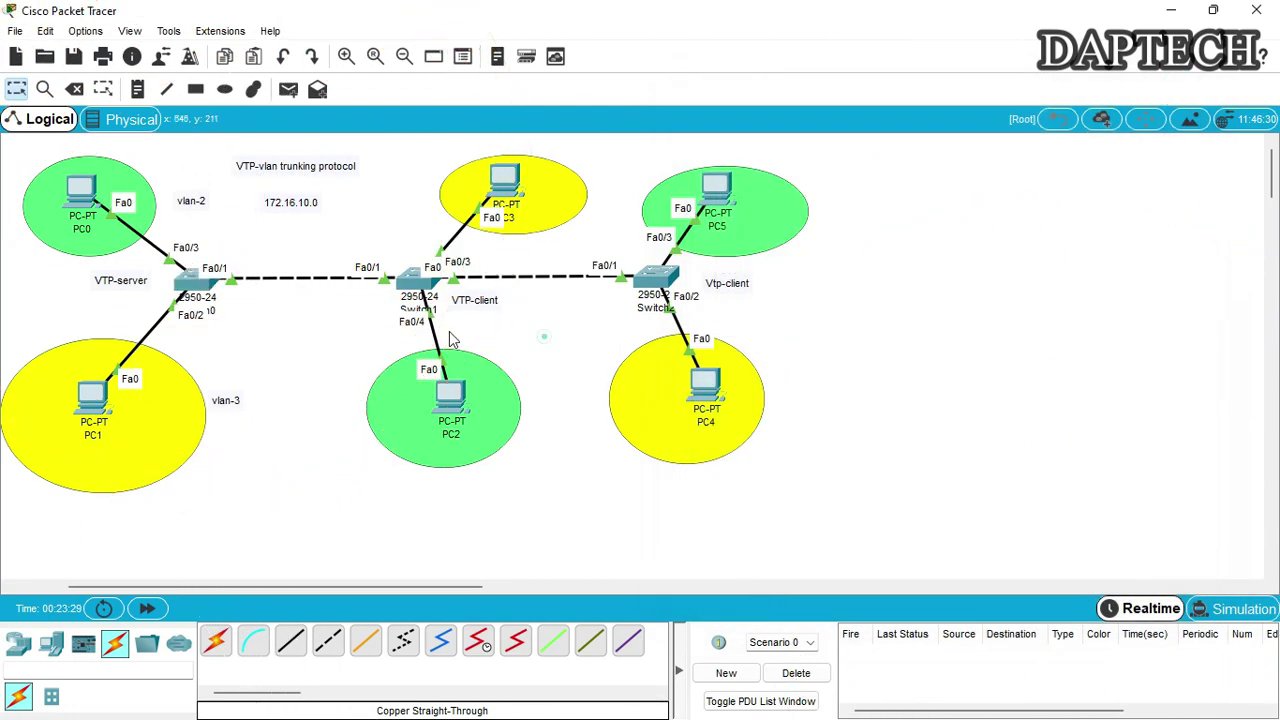
On Switch1's console, enter privileged mode and global configuration mode
drag(547, 122, 912, 125)
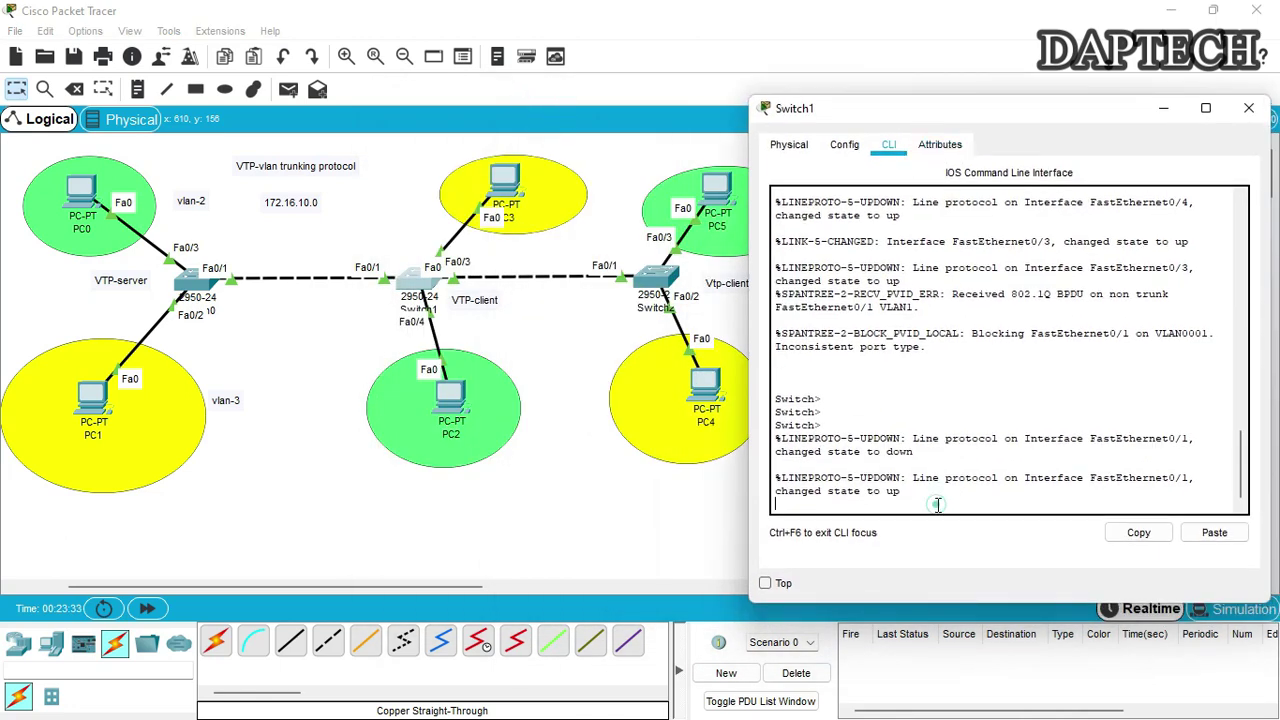
key(Return)
key(Return)
key(Return)
text(e)
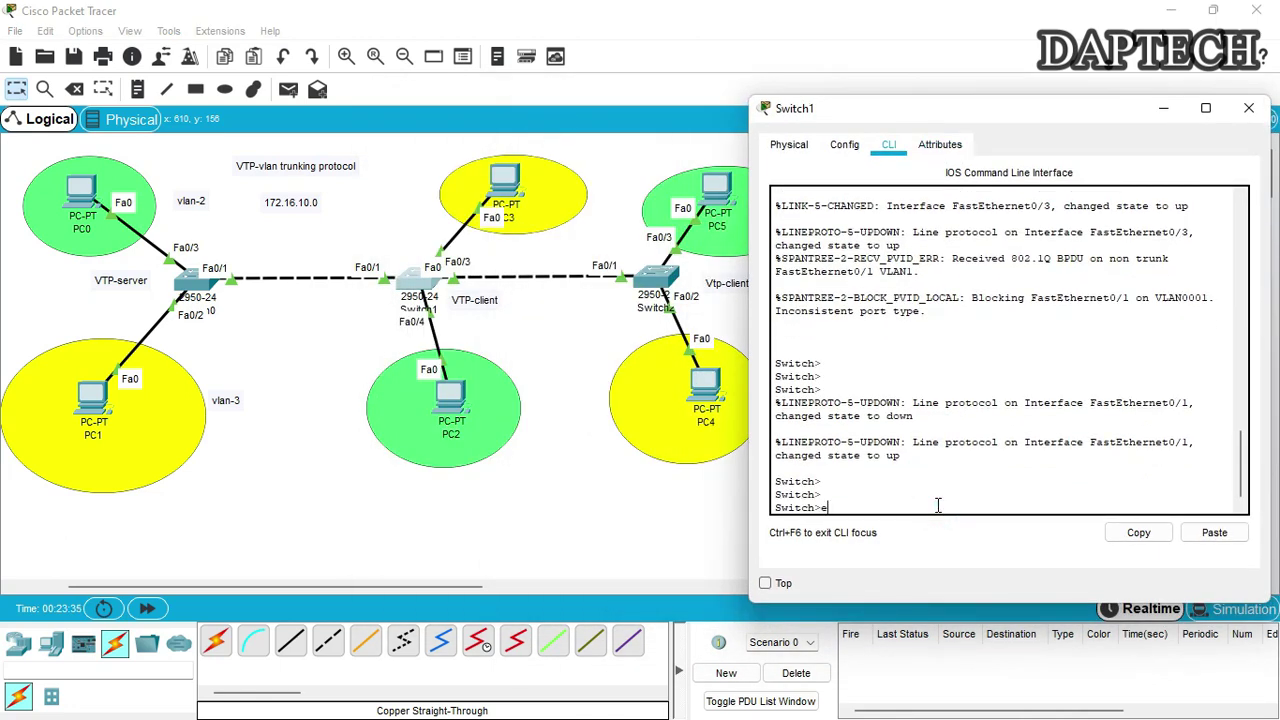
text(nable)
key(Return)
text(config t)
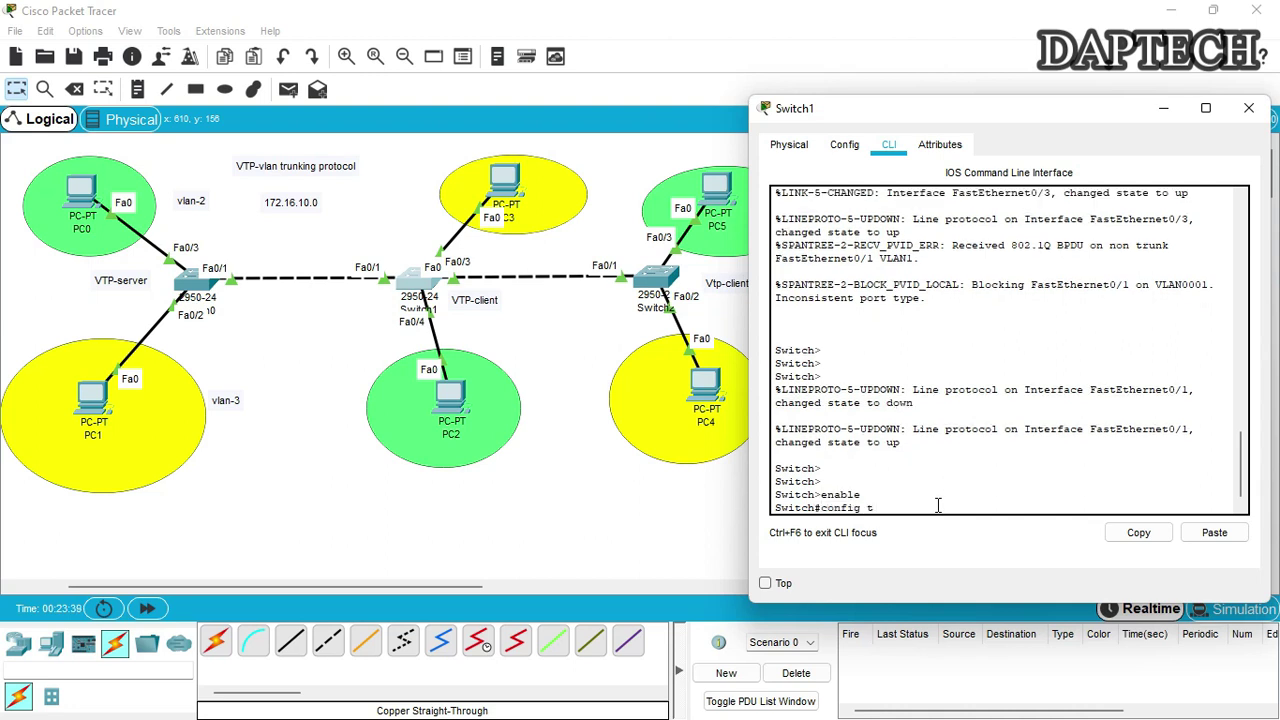
key(Return)
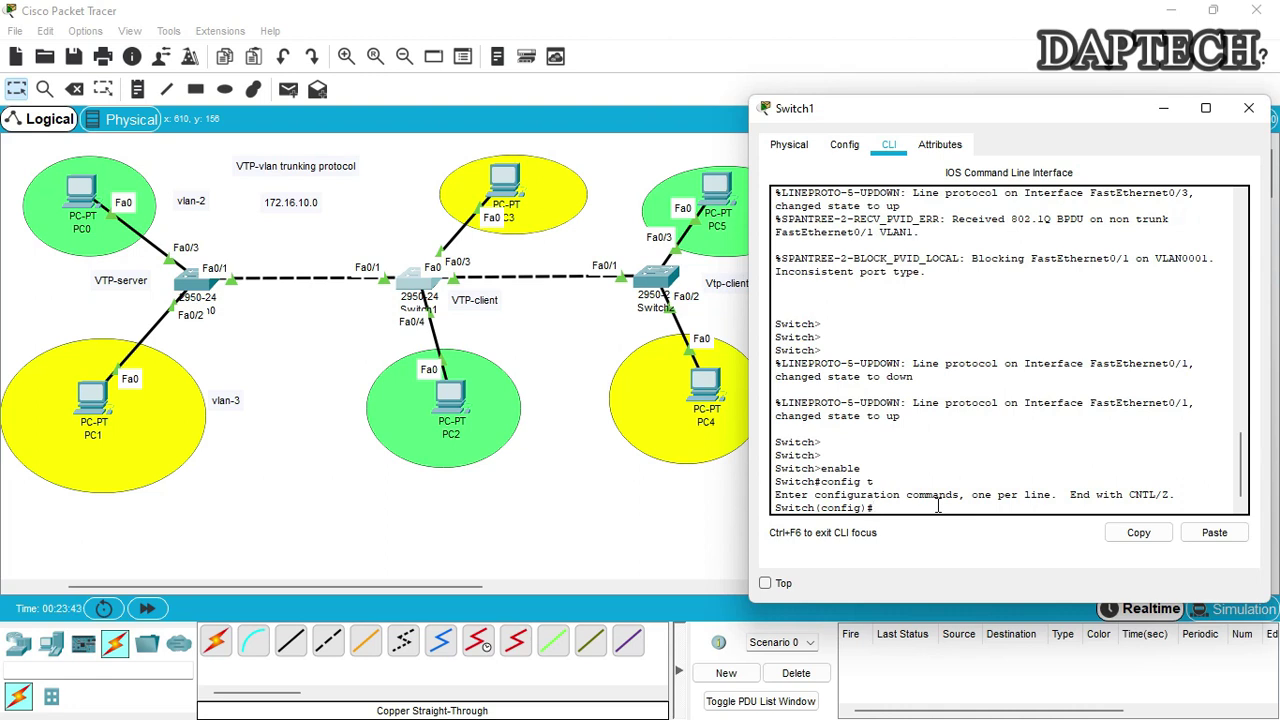
Enter the cnet.com VTP domain command and begin typing the VTP password
text(vtpc)
text(domain)
text(cne)
text(t.com)
key(Return)
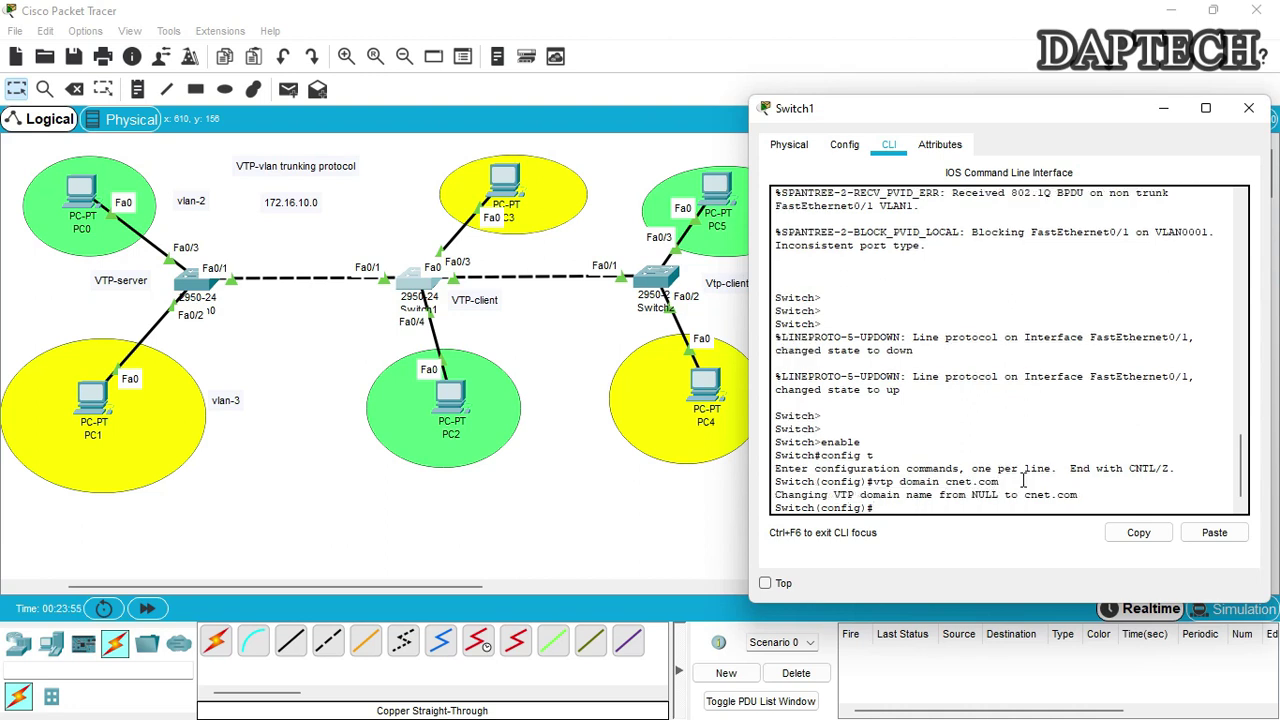
text(vtp pas)
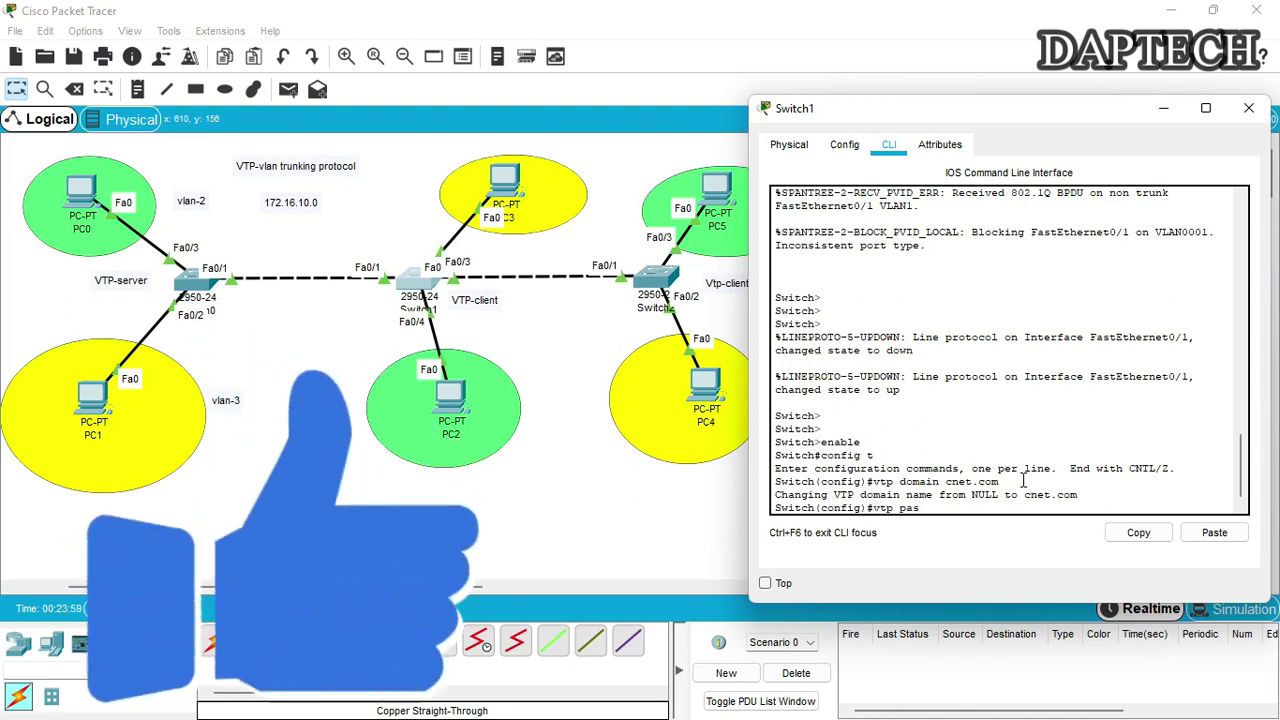
key(Tab)
text(P@ssword)
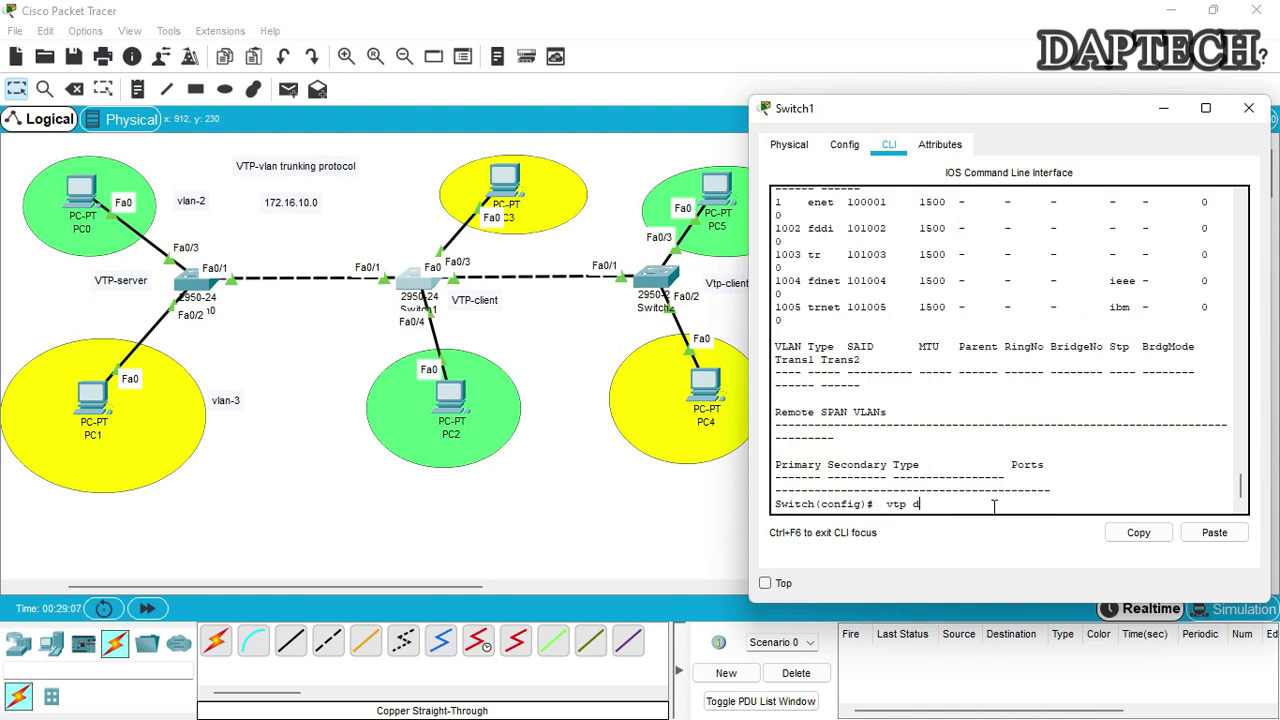
Apply VTP domain cnet.com and the VTP password on Switch1
text(n)
key(BackSpace)
text(main cnet.com)
key(Return)
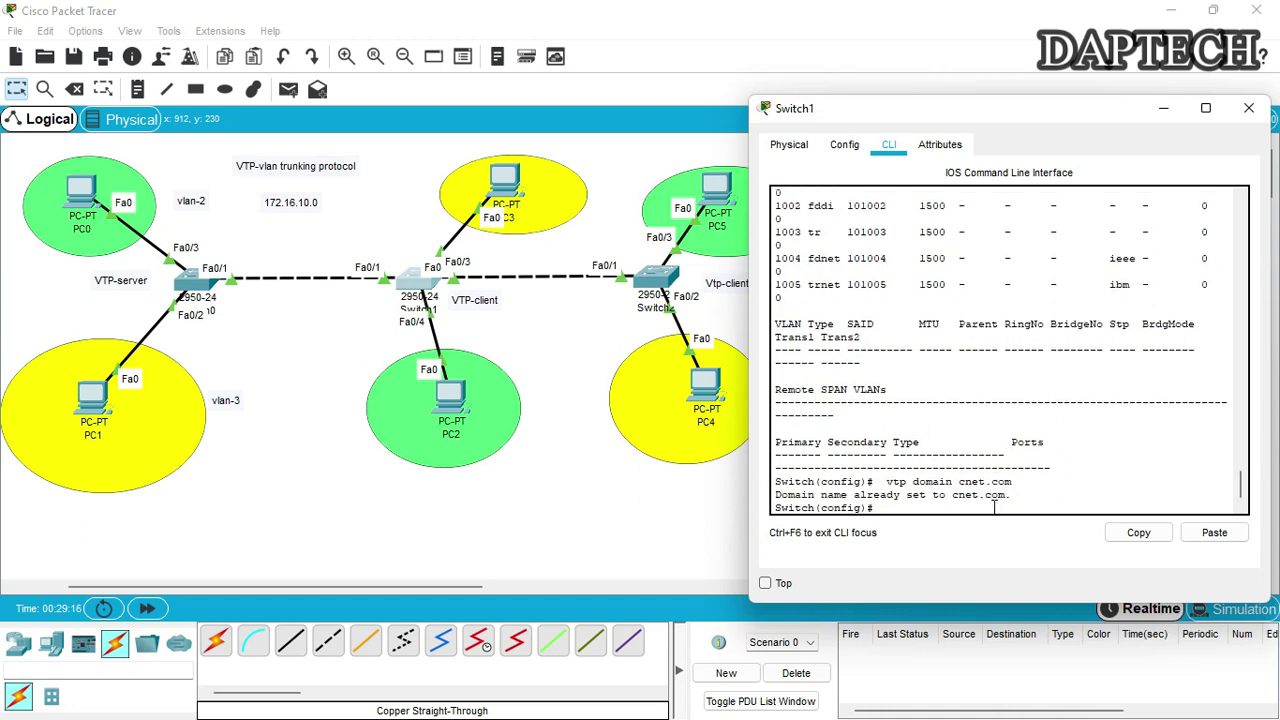
text(vtp pas)
key(Tab)
text(P@ss)
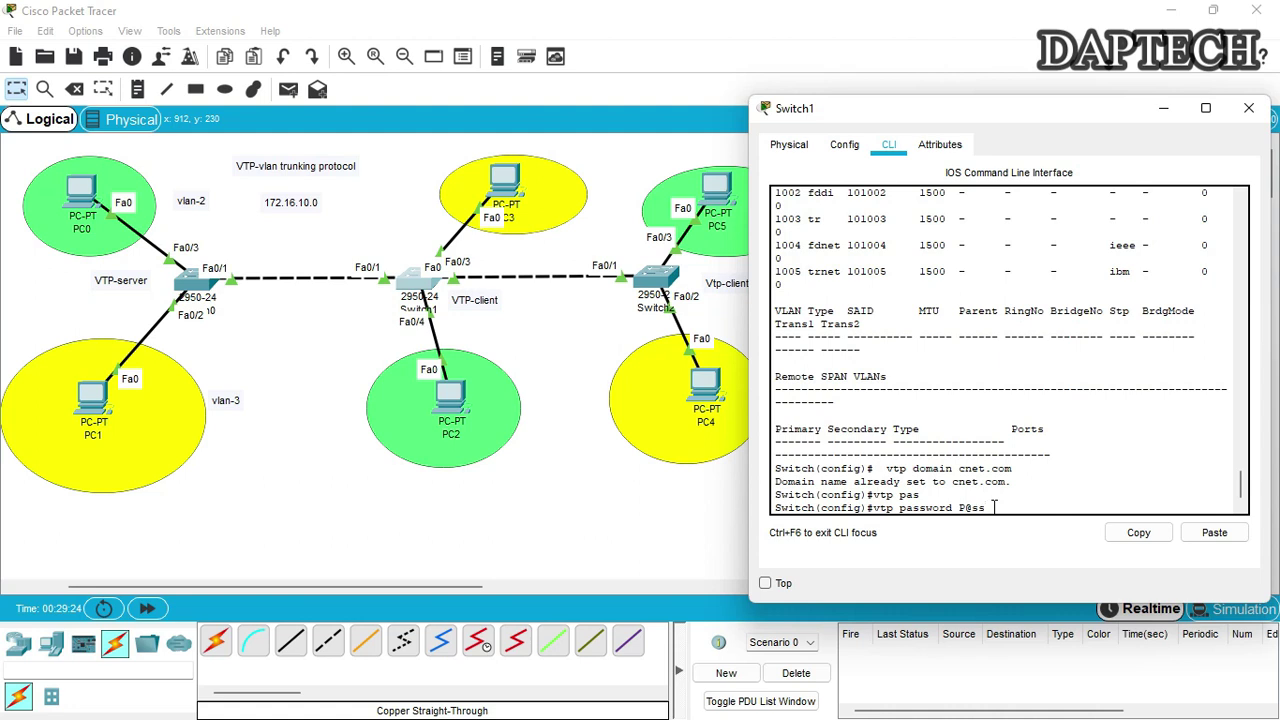
text(cwrd)
key(Return)
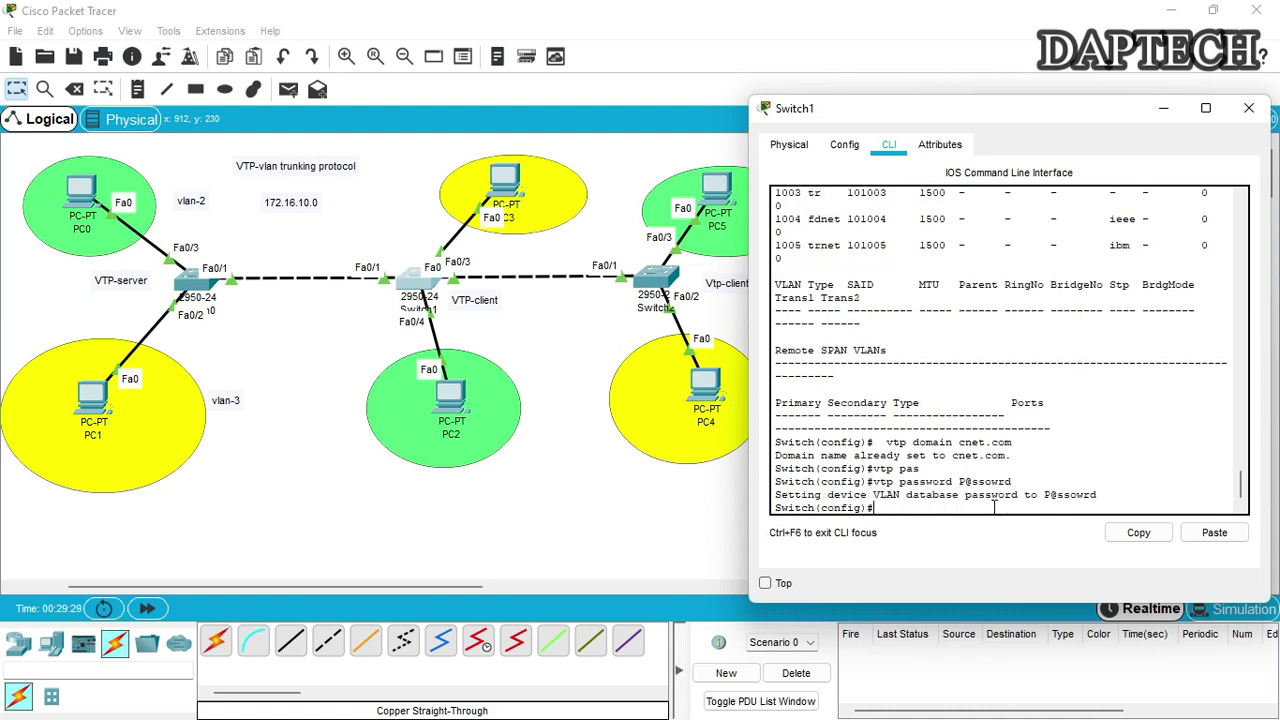
Set VTP version 2 and client mode, then run do show vlan to list Switch1's VLANs
text(vtp version 2)
key(Return)
text(vtp m)
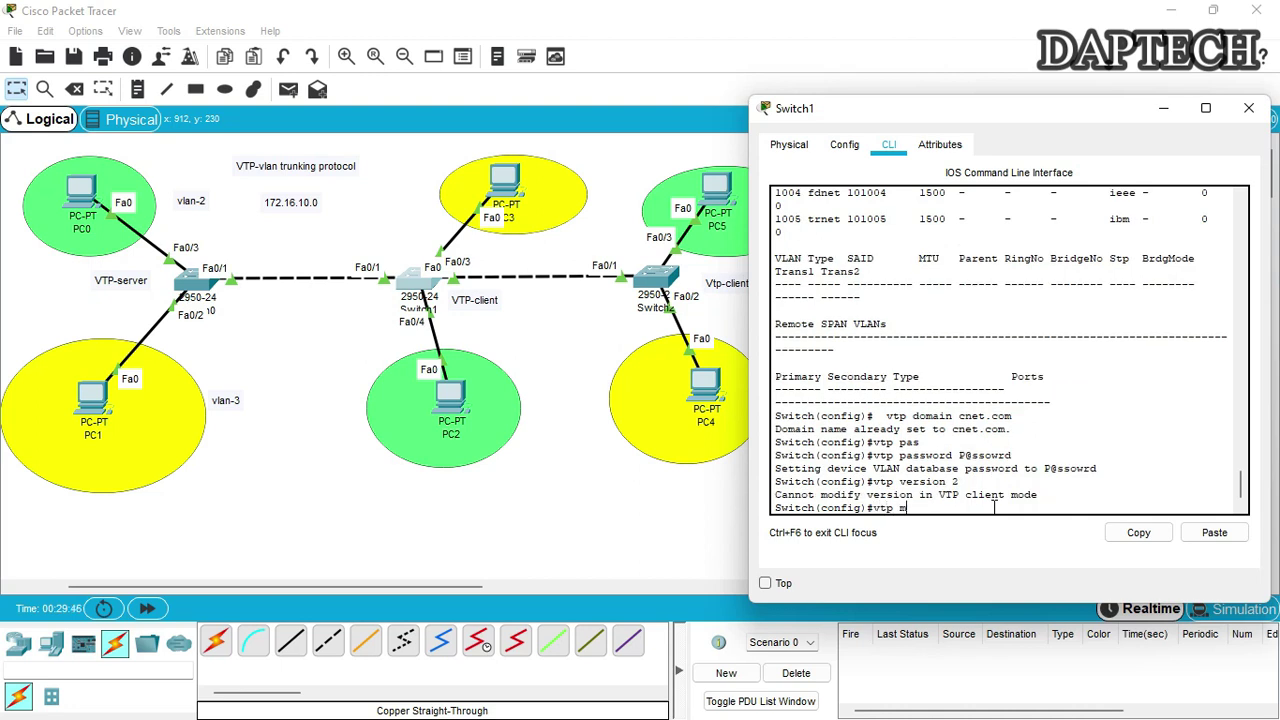
text(ode client)
key(Return)
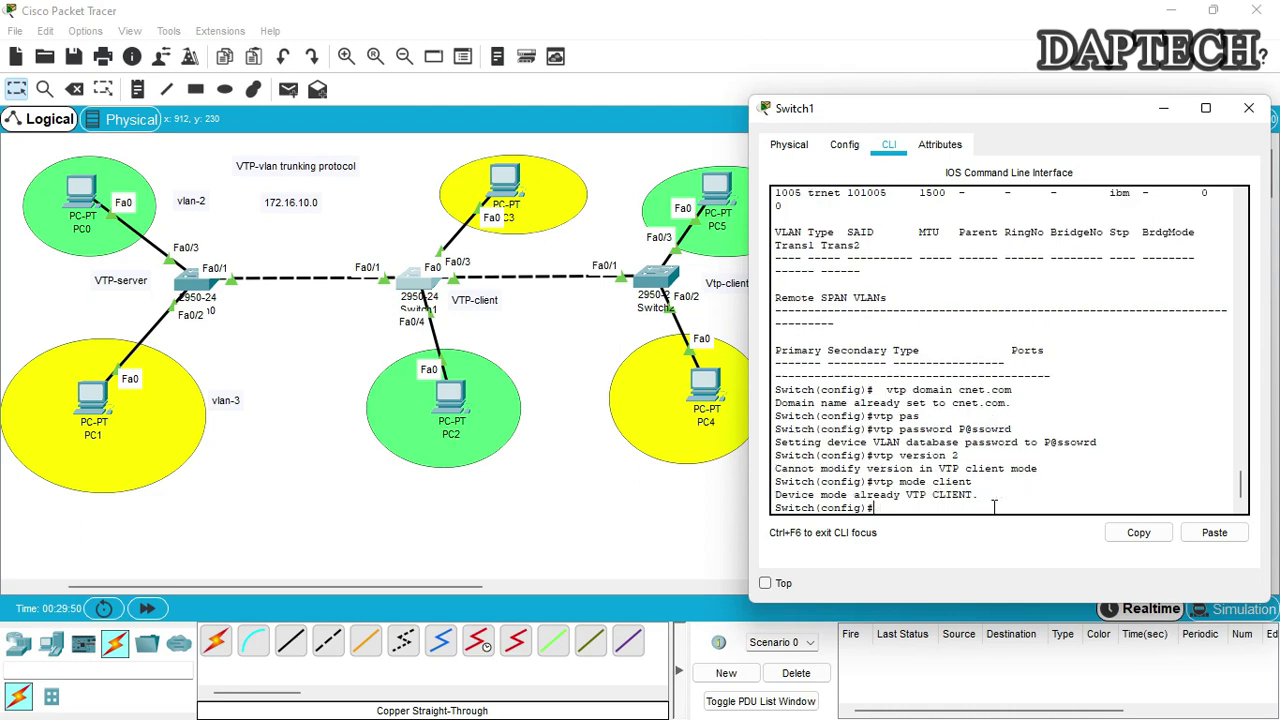
key(Return)
key(Return)
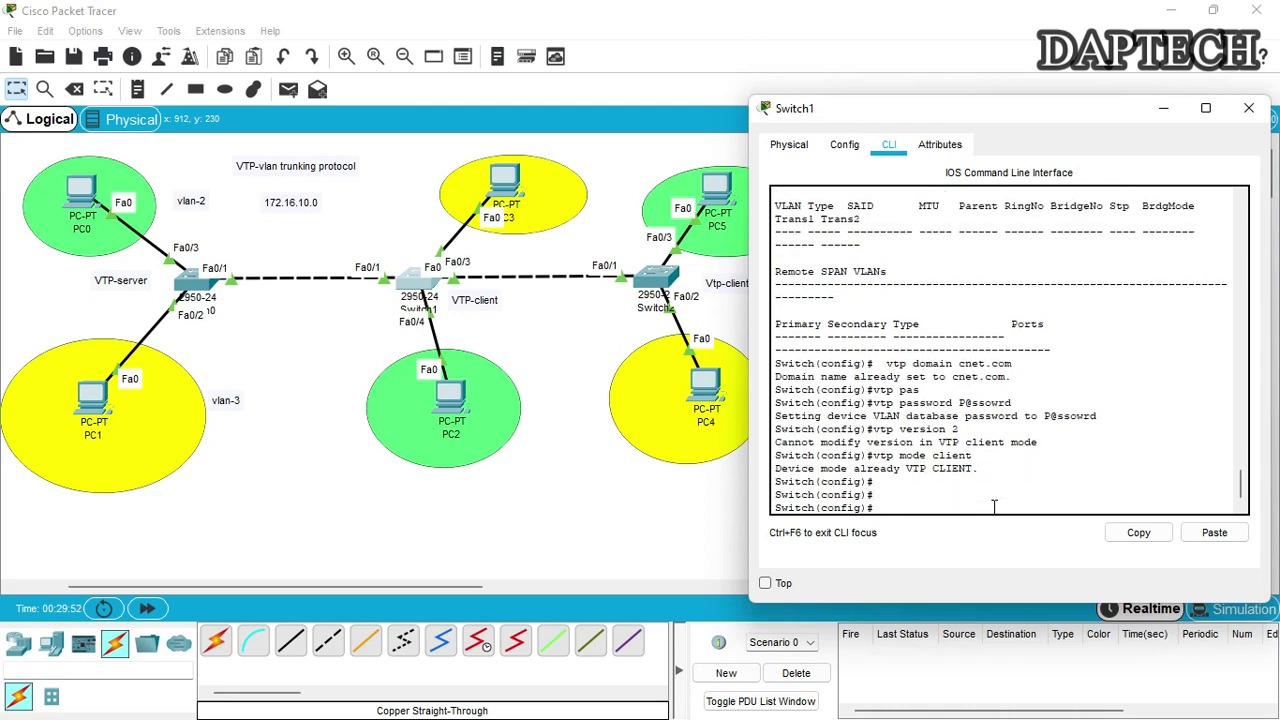
text(do sho)
text(w)
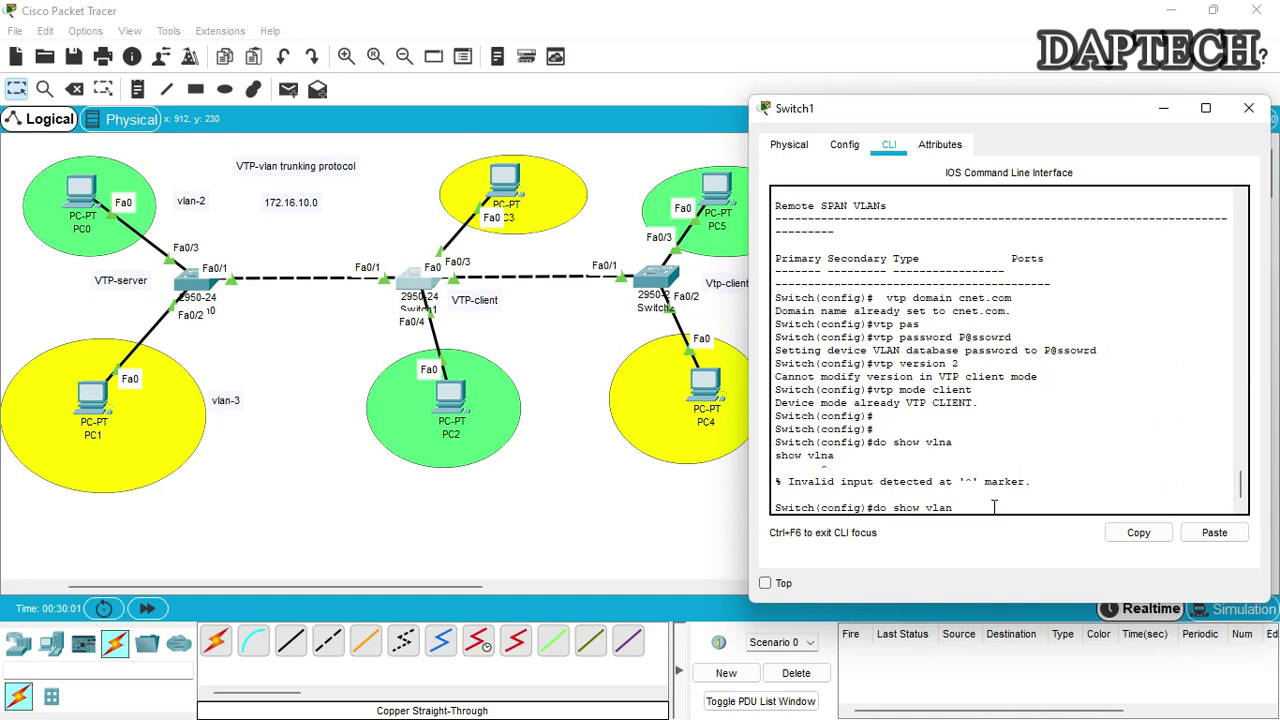
key(Return)
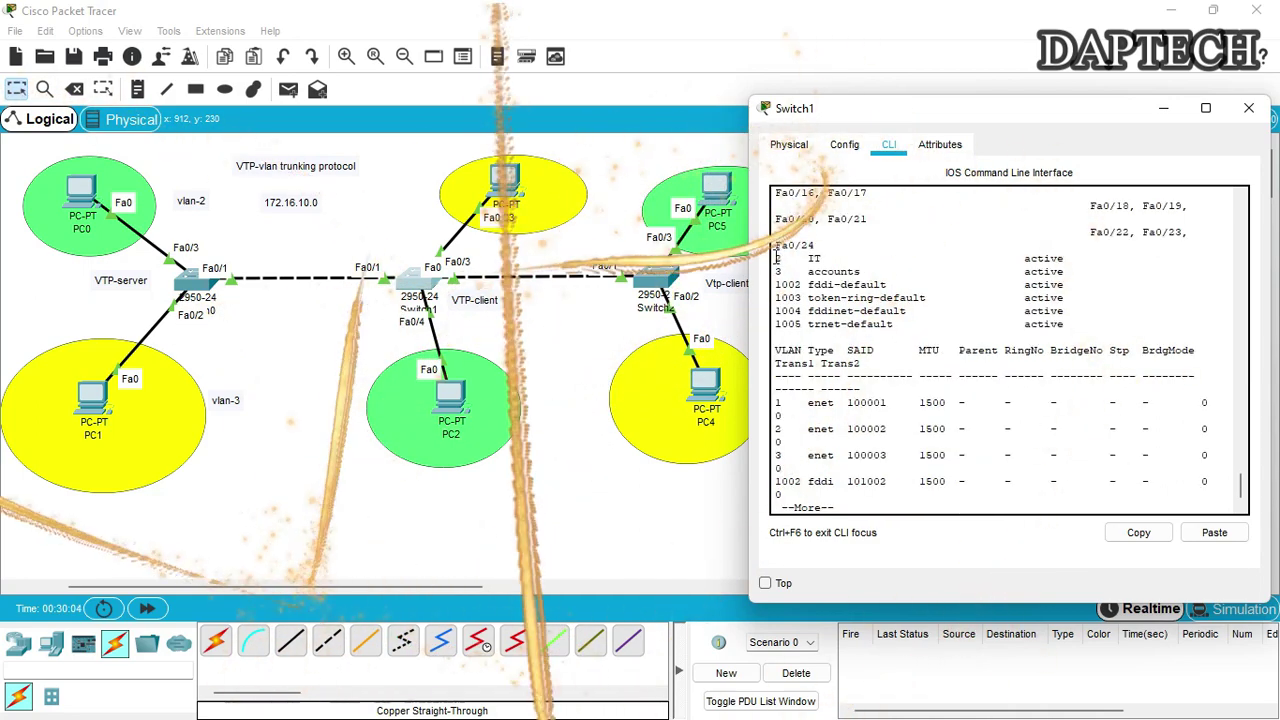
Highlight the VLAN 2 IT and VLAN 3 accounts entries in Switch1's VLAN list
drag(775, 258, 963, 257)
drag(777, 270, 1078, 272)
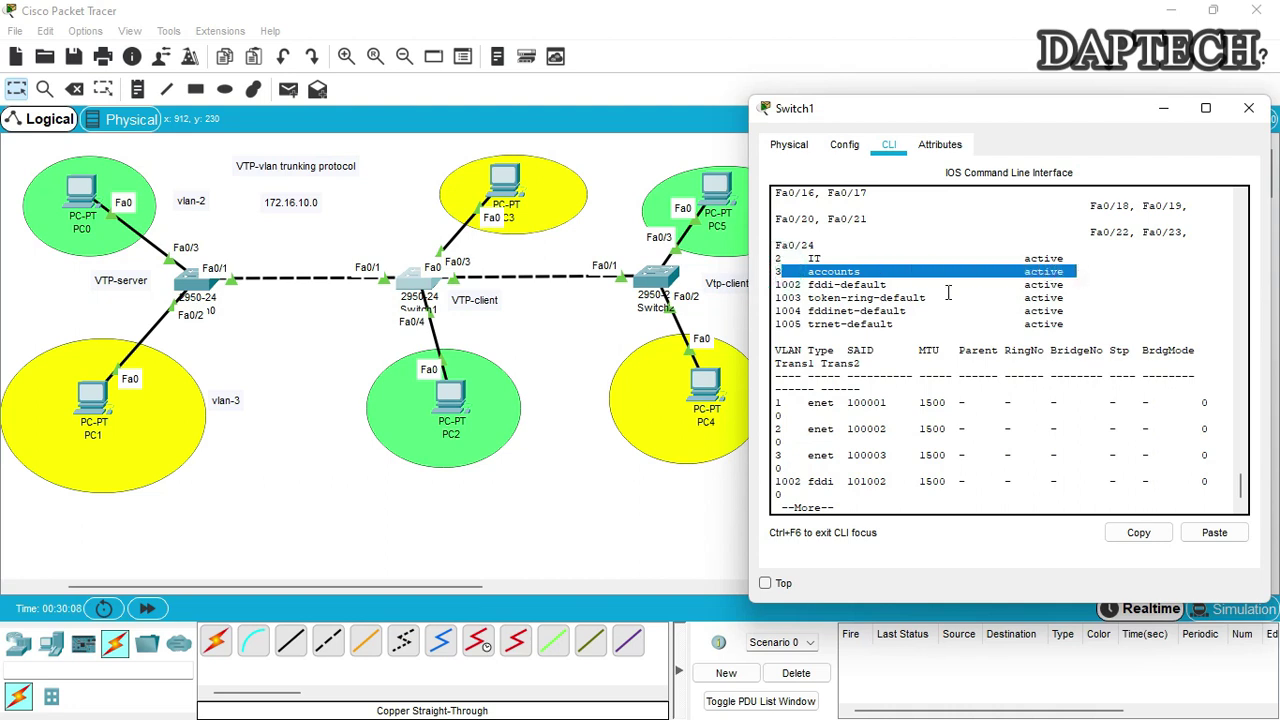
click(623, 165)
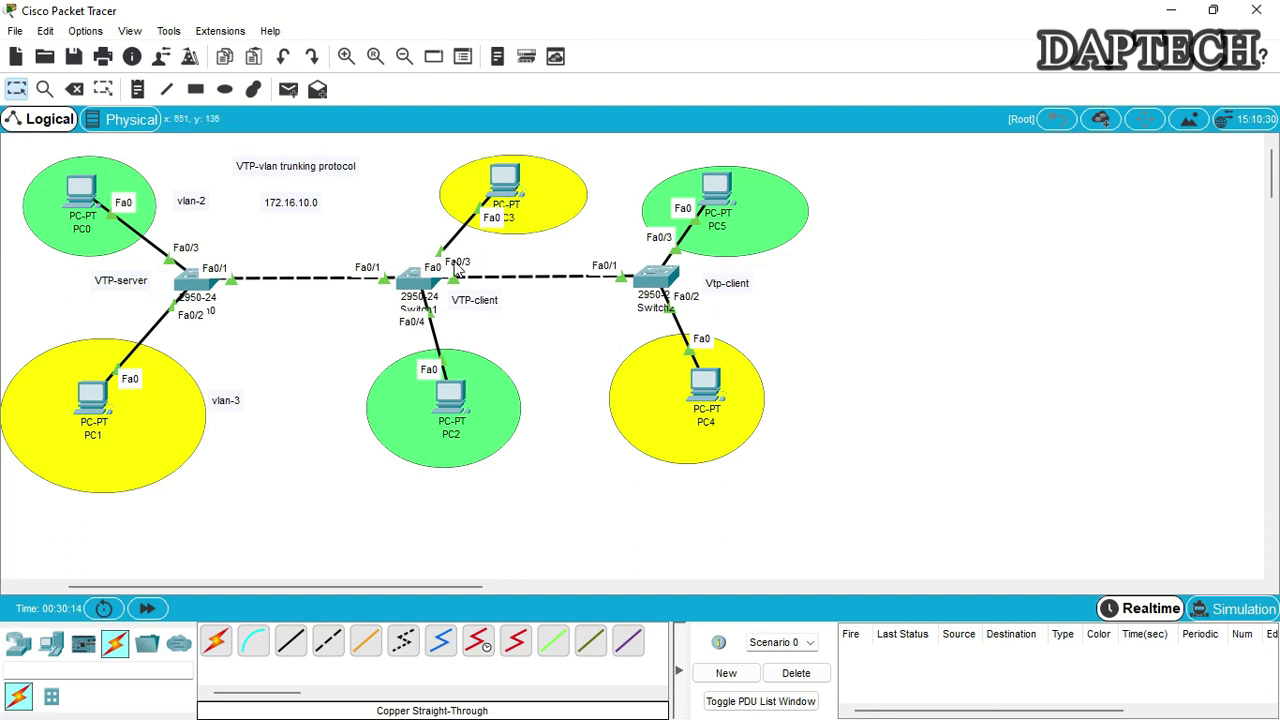
Reopen Switch1's console, finish the VLAN listing and begin the 'int fa0/3' command
click(420, 274)
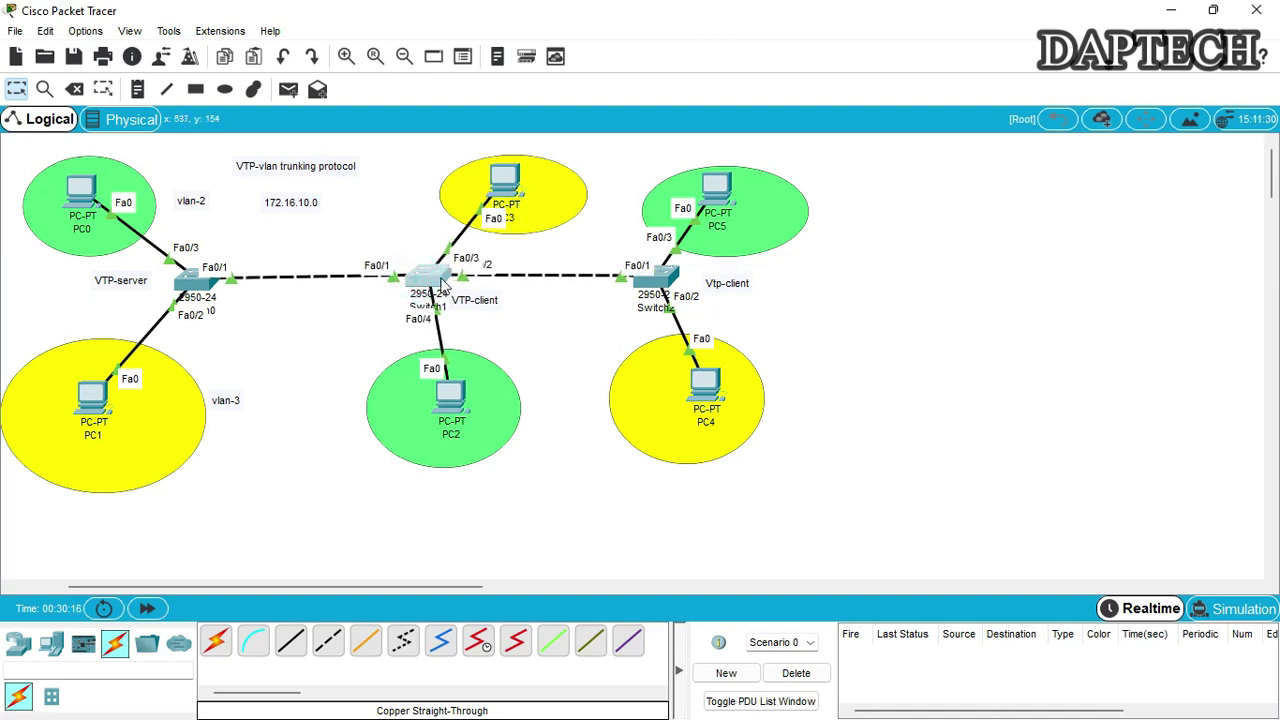
click(967, 502)
key(Return)
key(Return)
key(Return)
key(Return)
key(Return)
key(Return)
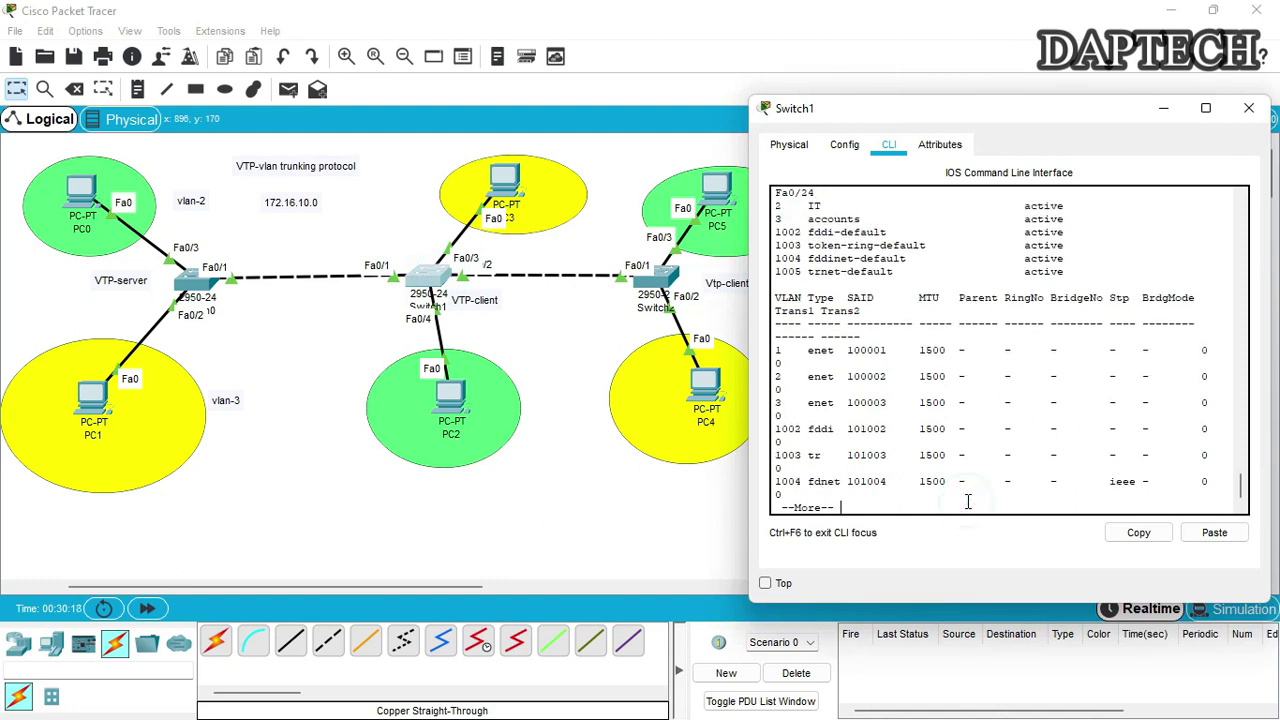
key(Return)
text(int)
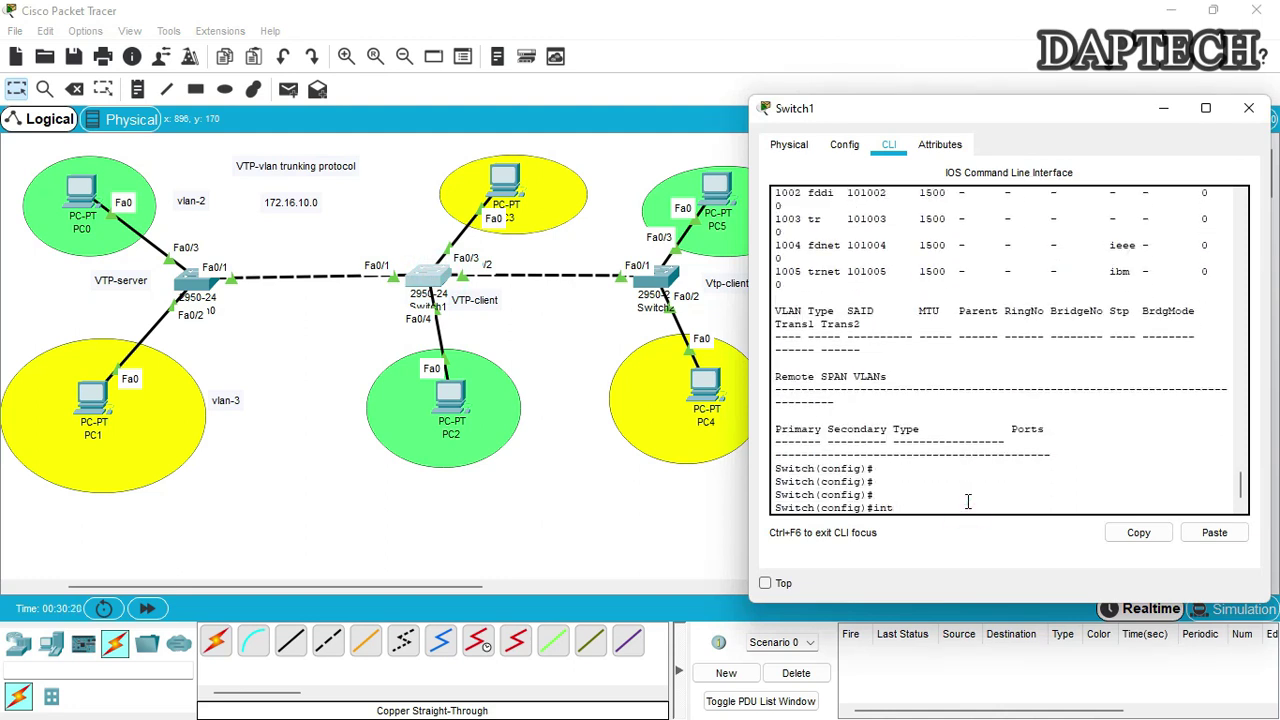
text( fa0/3)
Make Switch1's Fa0/3 an access port assigned to VLAN 3
key(Return)
text(switch)
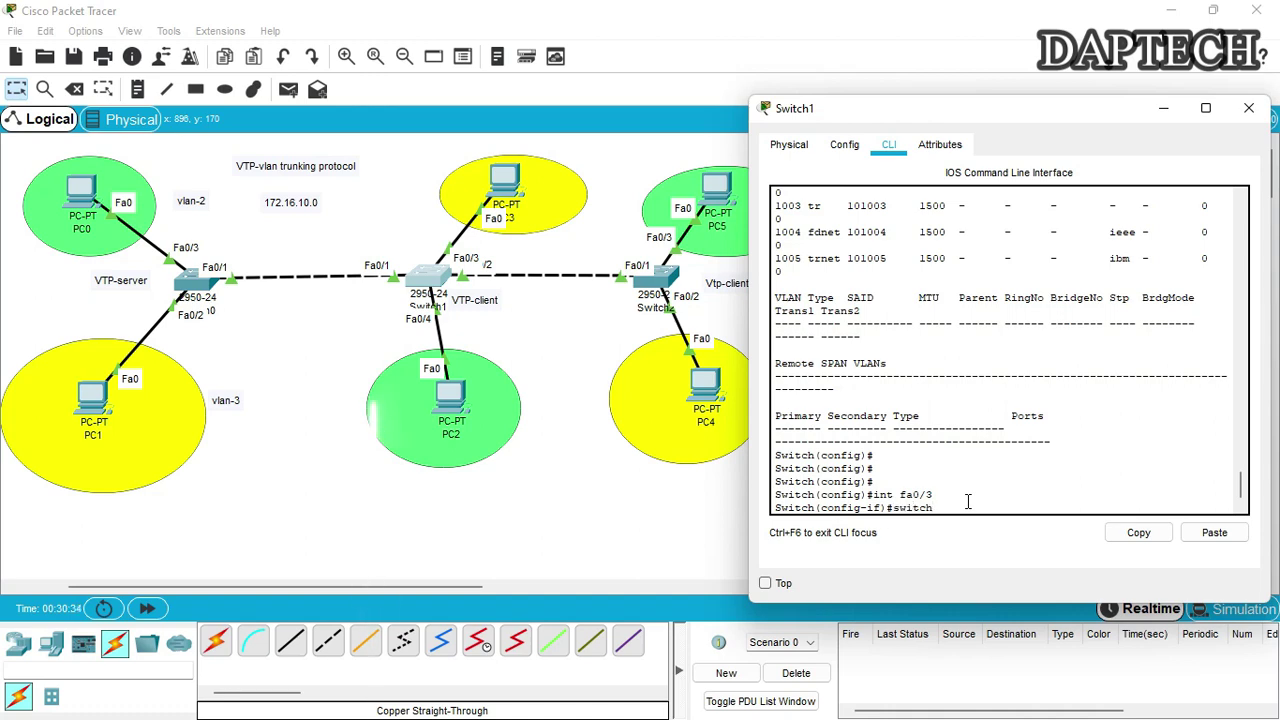
key(Tab)
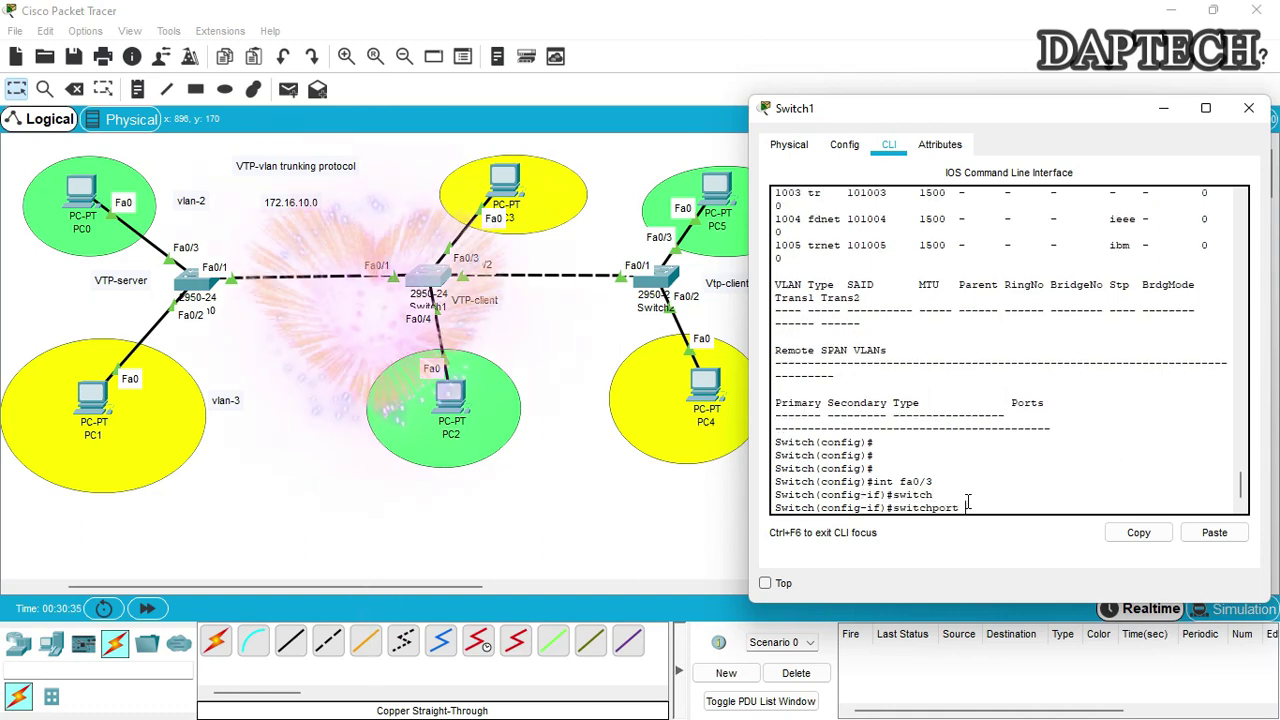
text(mode access)
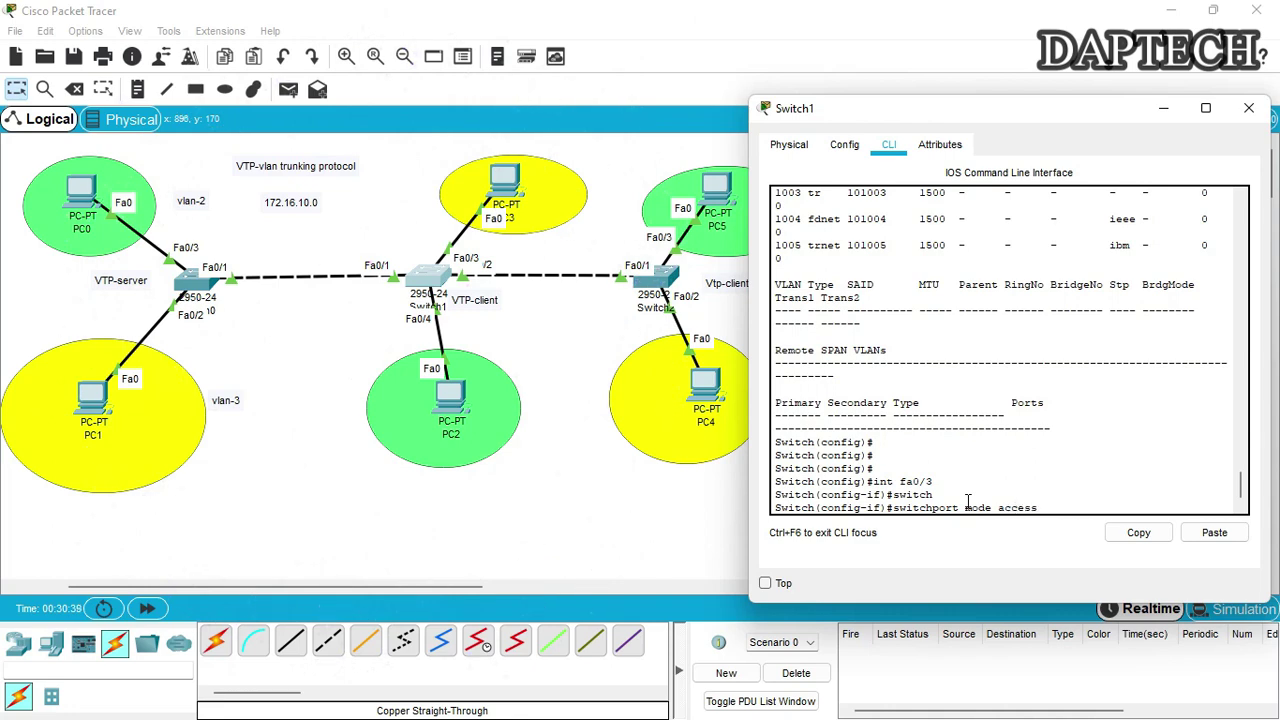
key(Return)
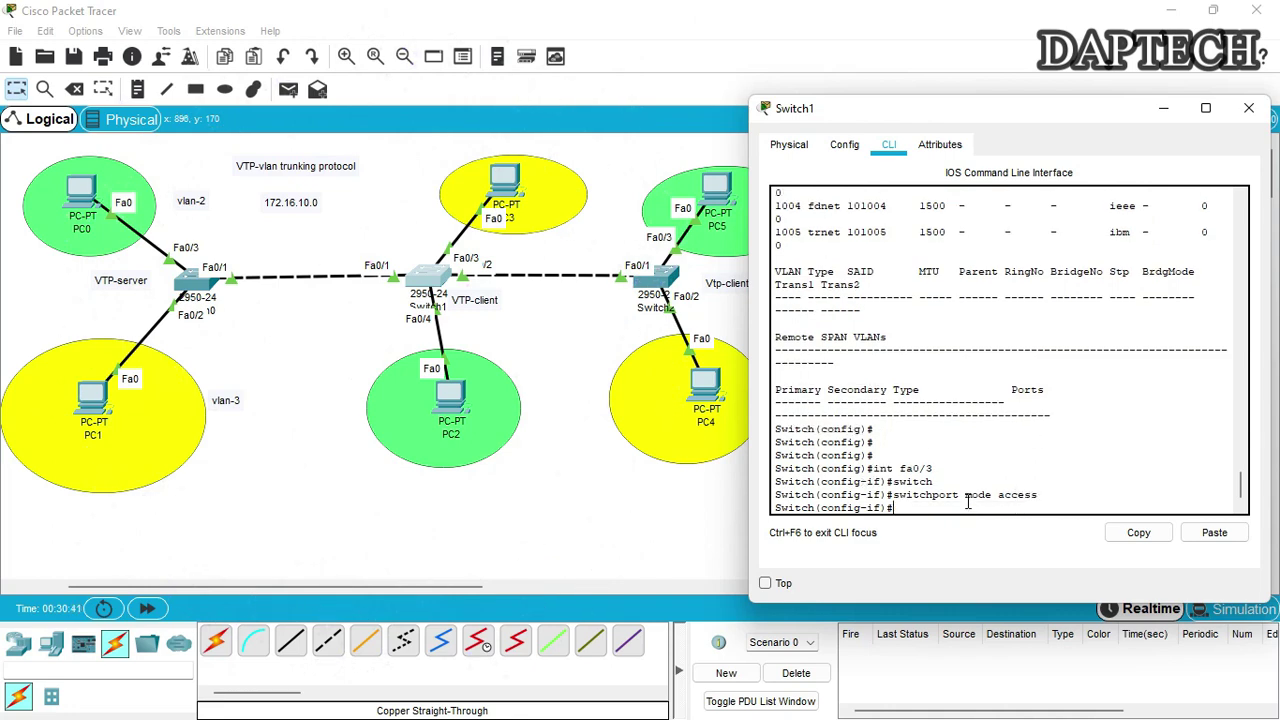
text(swi?)
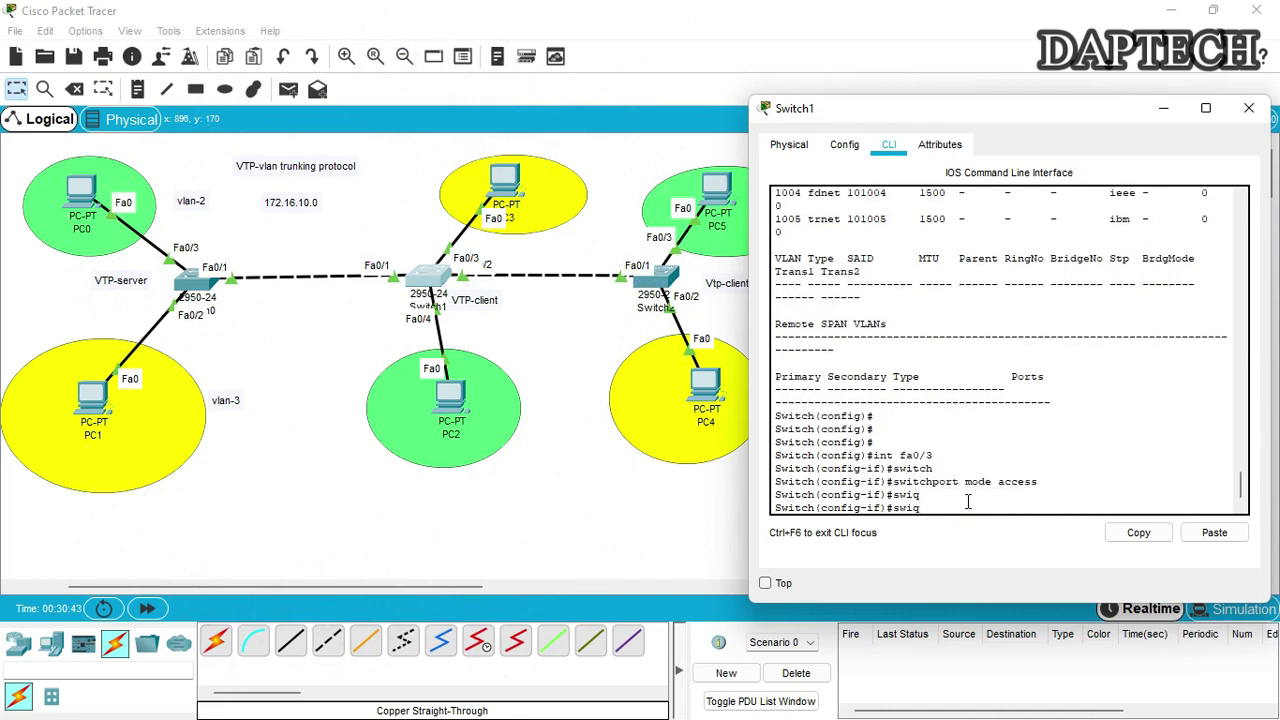
key(Tab)
text(access vlan)
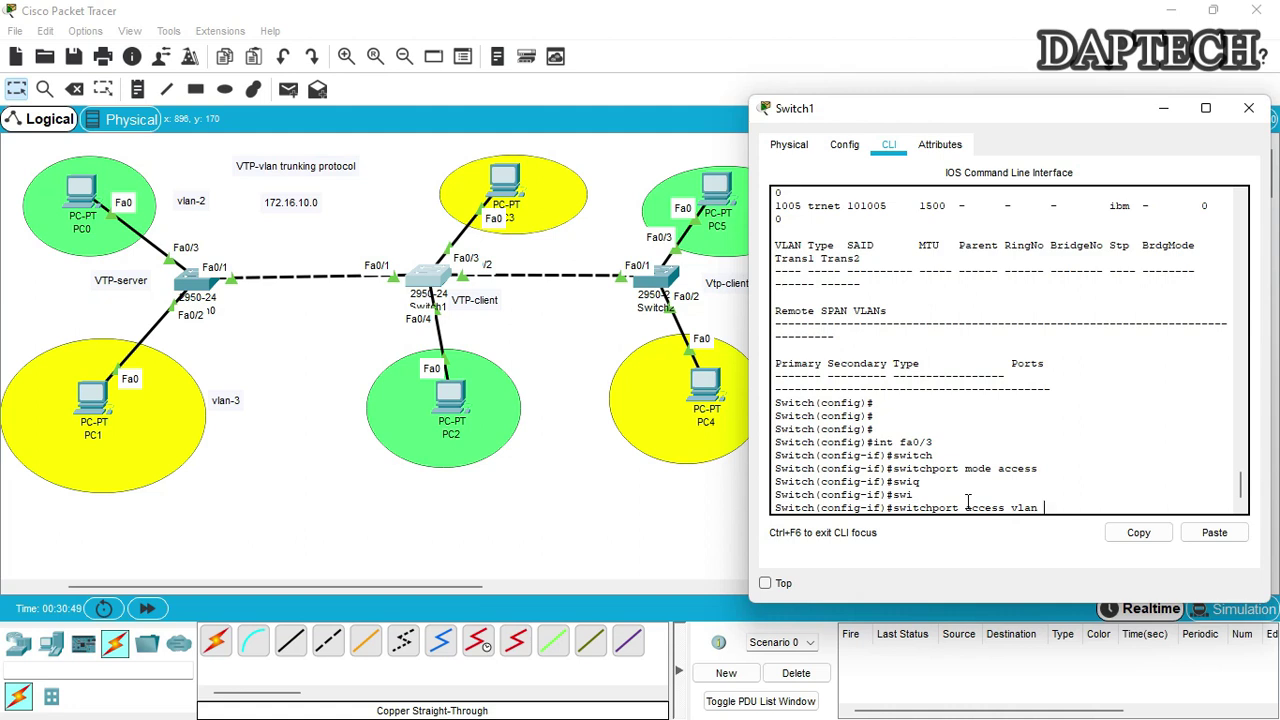
text( 3)
key(Return)
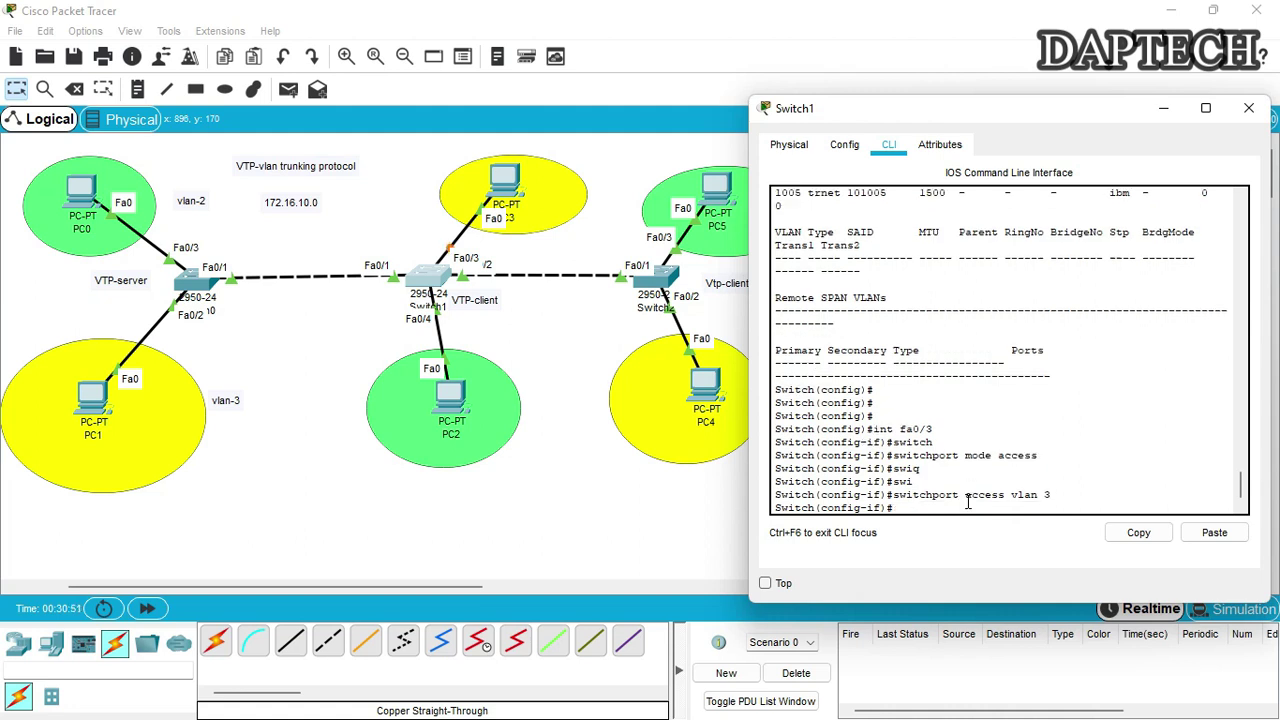
key(Return)
Make Fa0/4 an access port in VLAN 2 and start the 'do show vlan' command
text(int fa0/3)
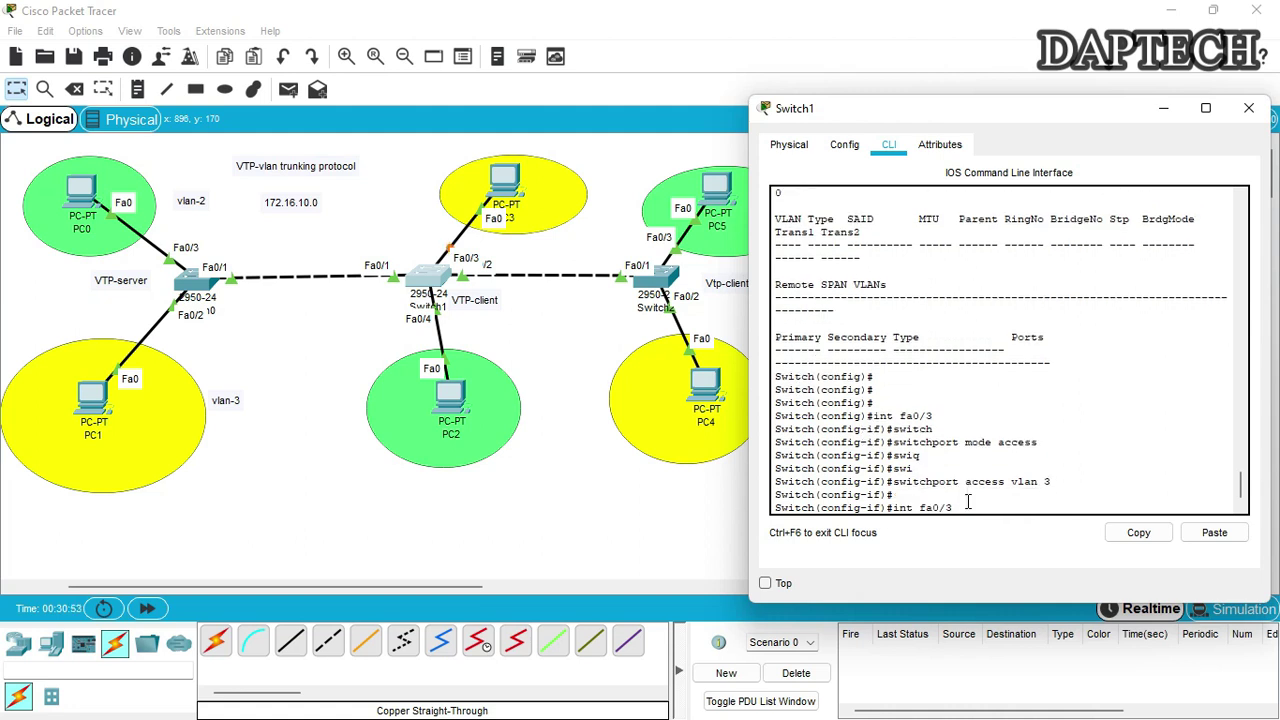
key(BackSpace)
text(4)
key(Return)
text(switchport mode access)
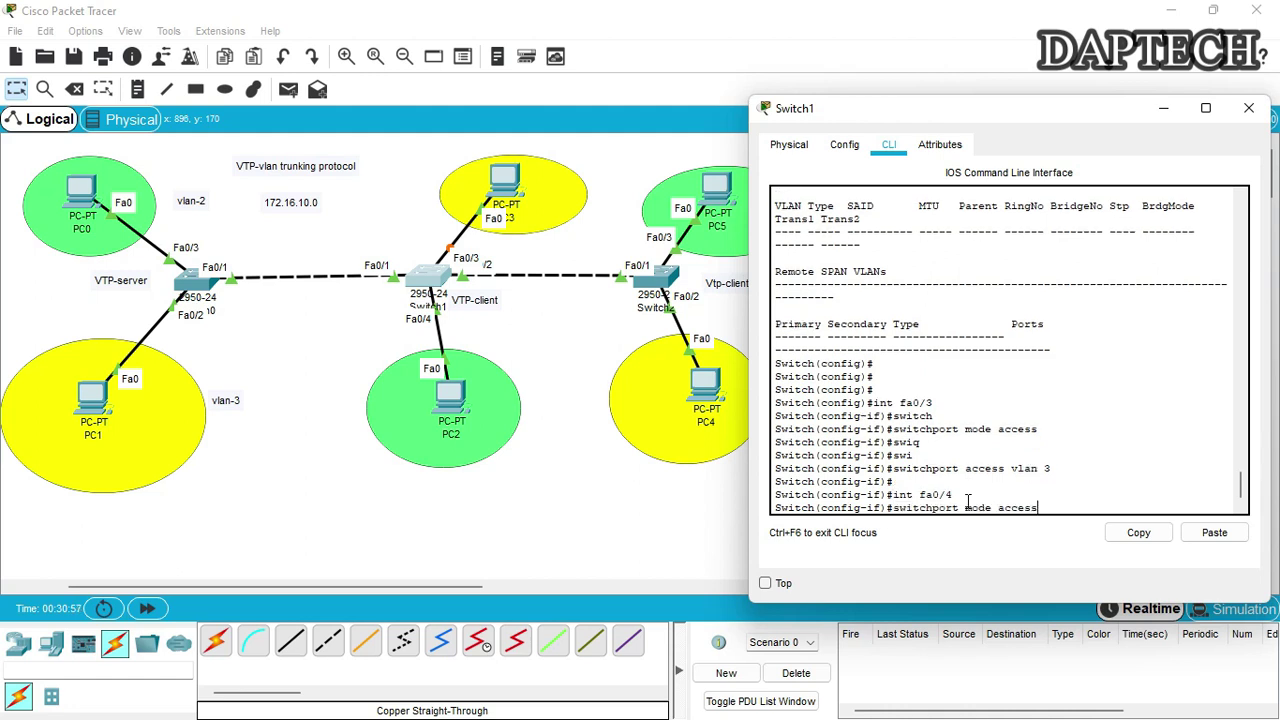
key(Return)
text(switchport access vlan 3)
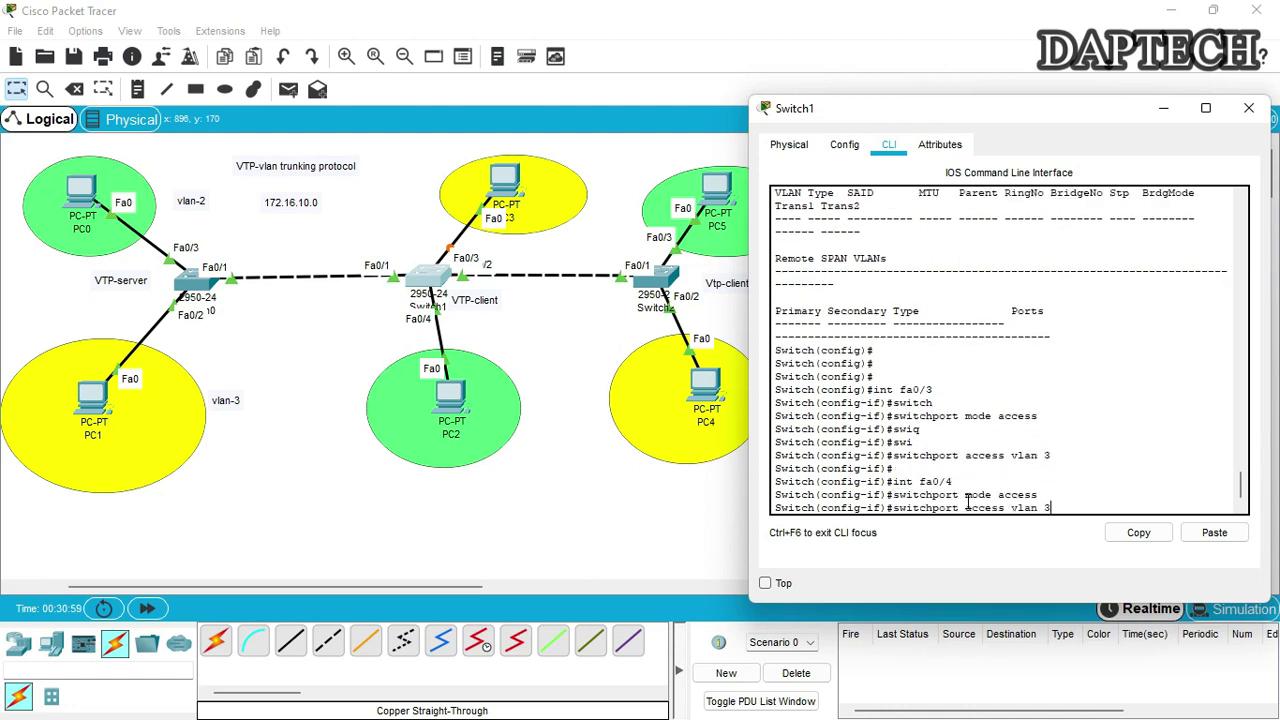
key(BackSpace)
text(2)
key(Return)
key(Return)
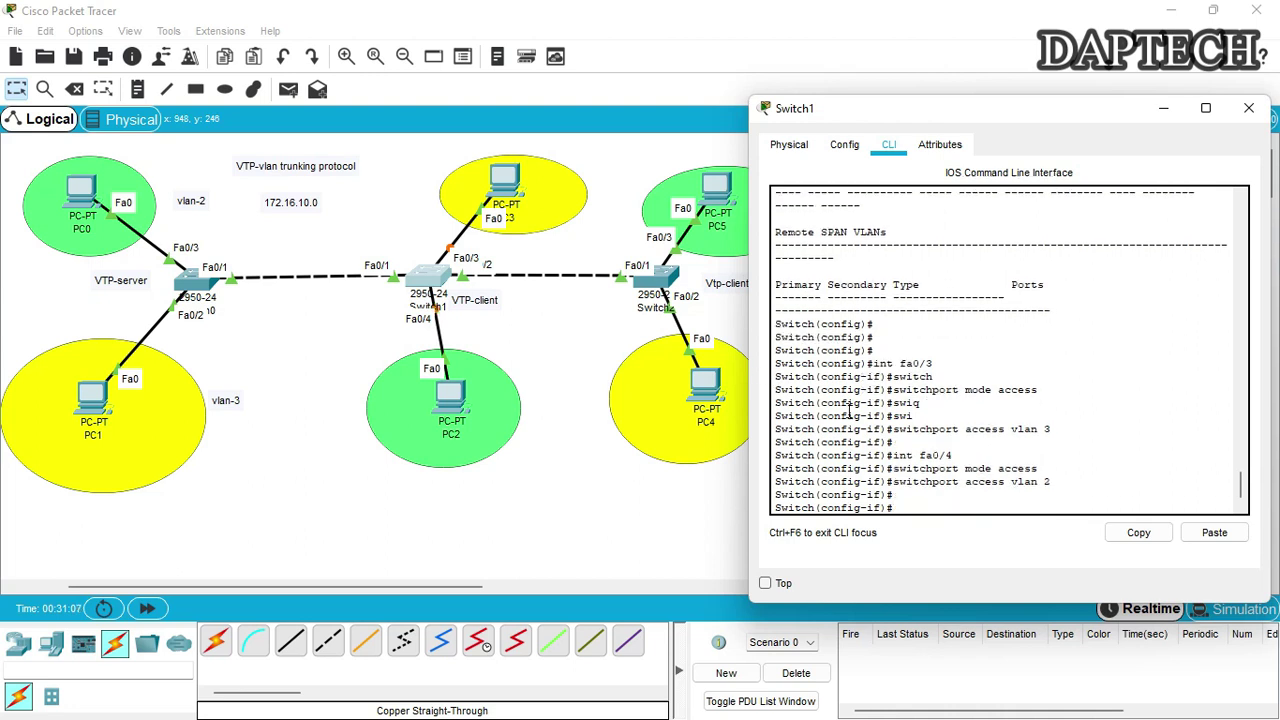
text(do show bvla)
key(BackSpace)
key(BackSpace)
key(BackSpace)
key(BackSpace)
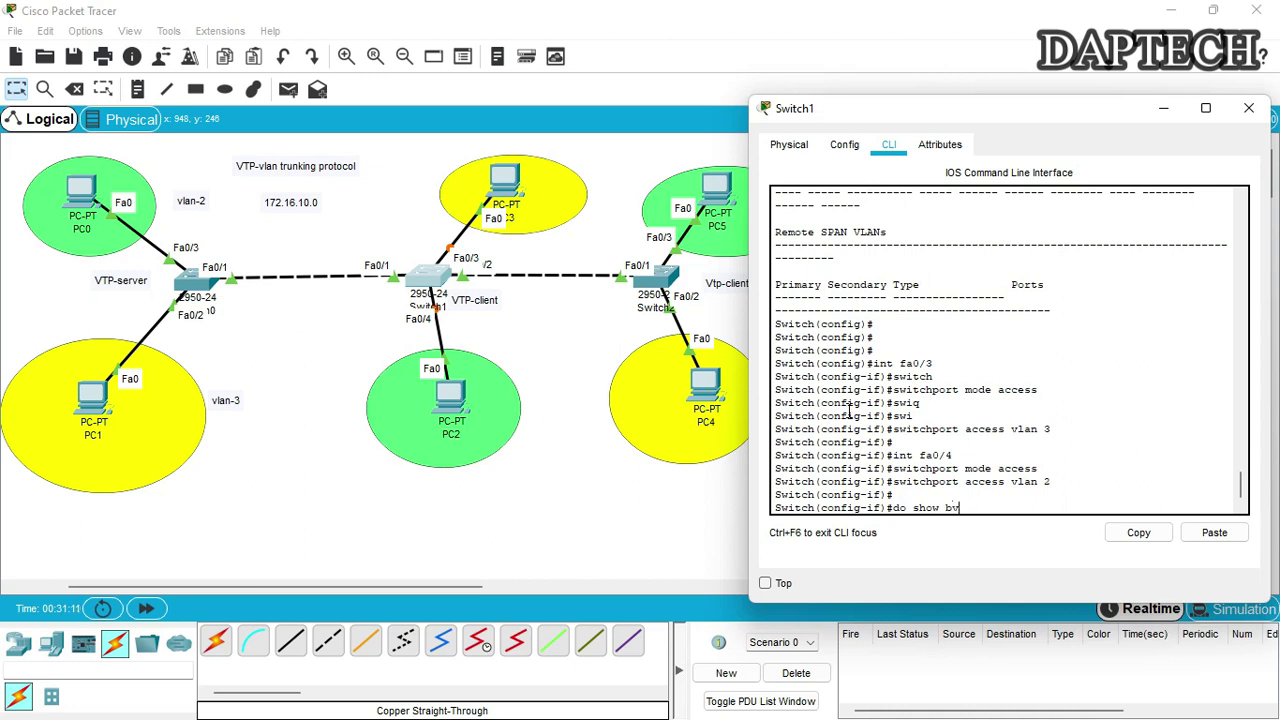
List Switch1's VLANs with 'do show vlan' and highlight the IT and accounts lines
text(vlan)
key(Return)
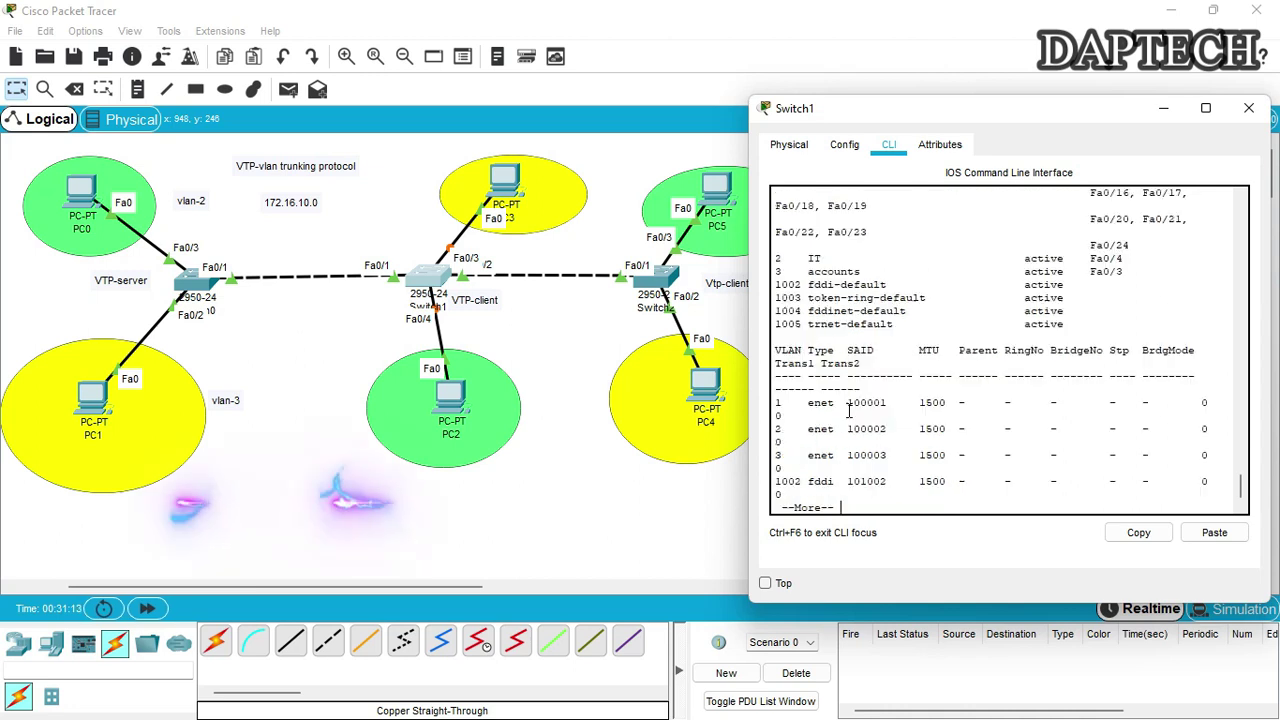
drag(775, 258, 1122, 259)
drag(775, 271, 1141, 273)
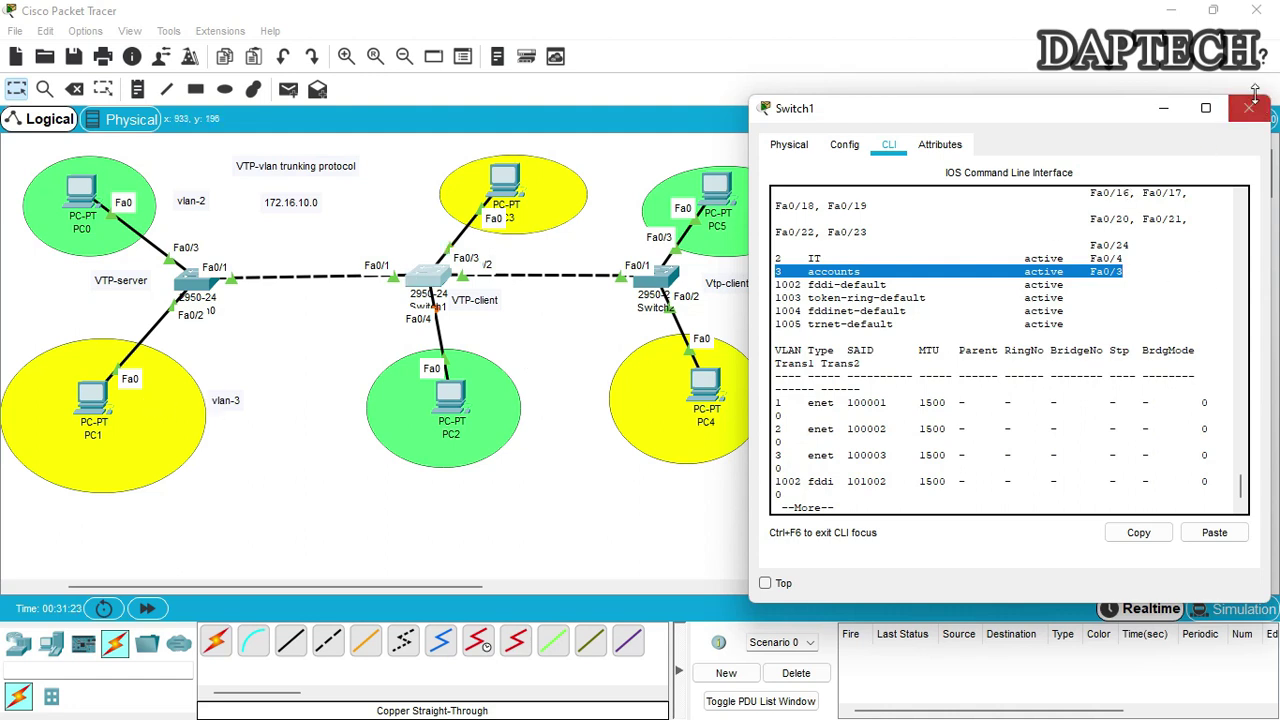
Finish paging the VLAN output and close Switch1's window
click(1003, 497)
key(space)
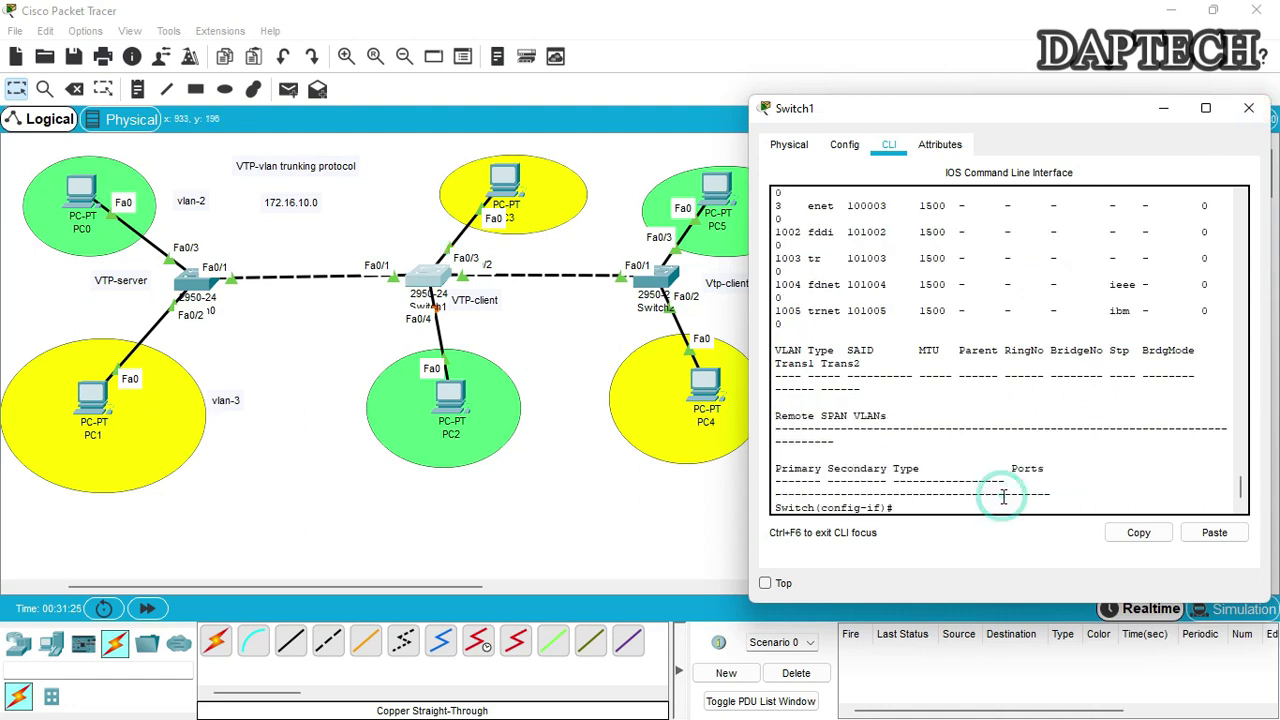
key(Return)
key(Return)
key(Return)
key(Return)
click(1249, 107)
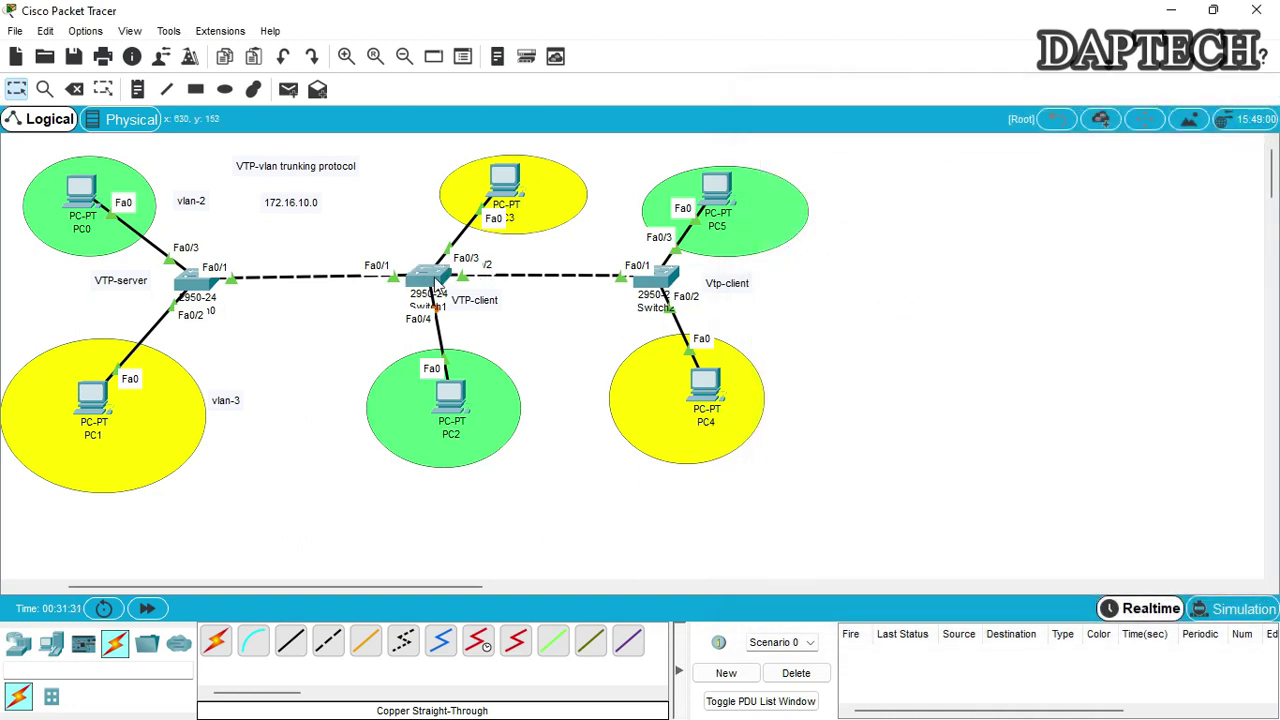
Move Switch1's window aside and nudge PC3 to a new spot on the canvas
click(432, 282)
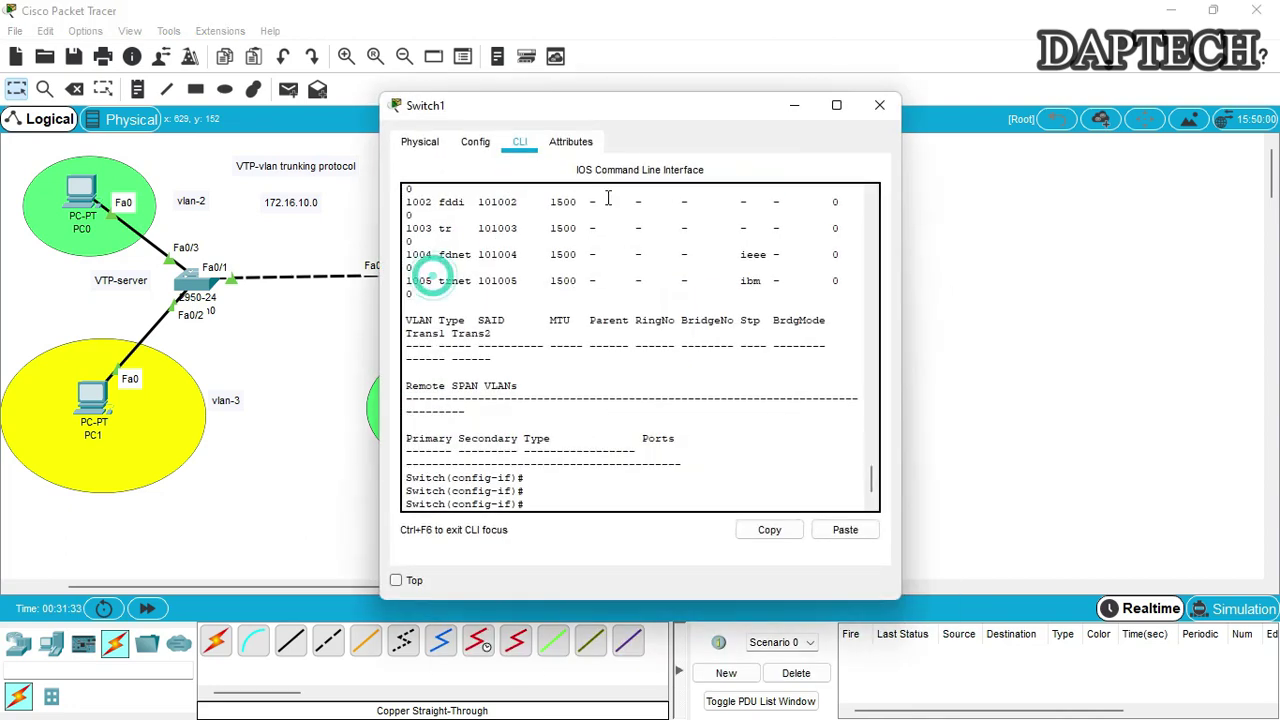
drag(626, 118, 1019, 109)
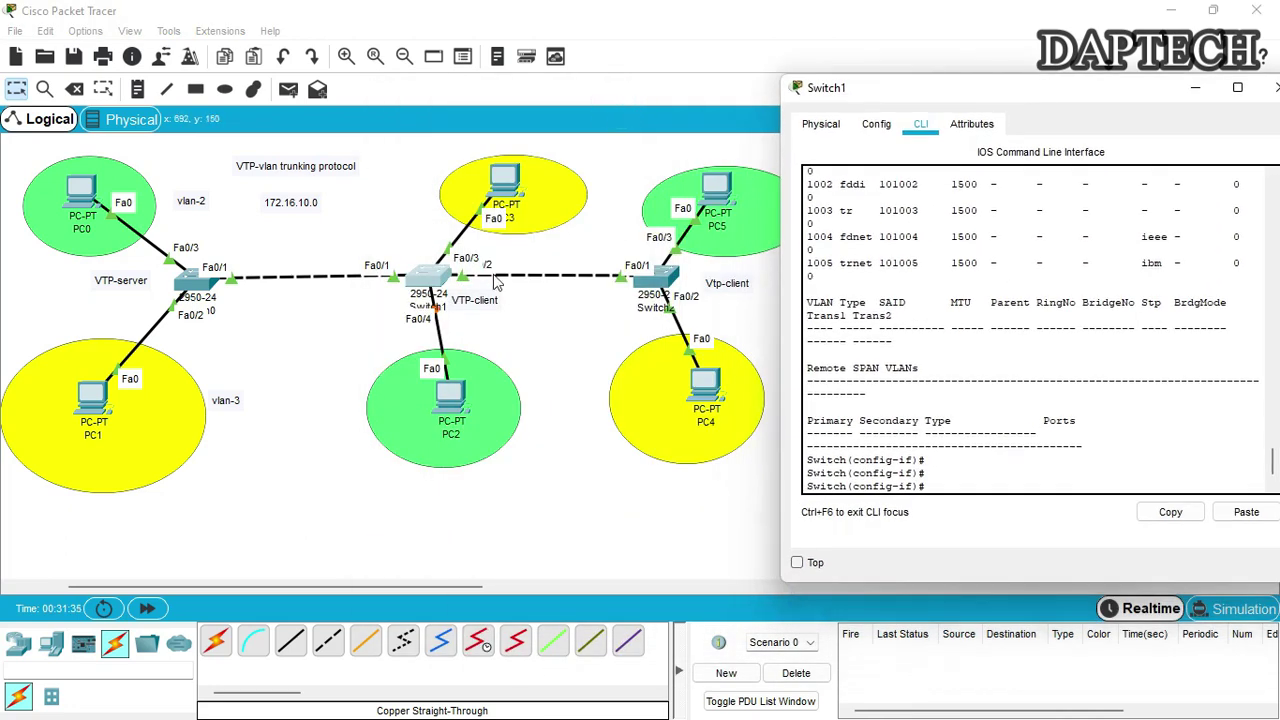
click(493, 185)
drag(493, 185, 459, 187)
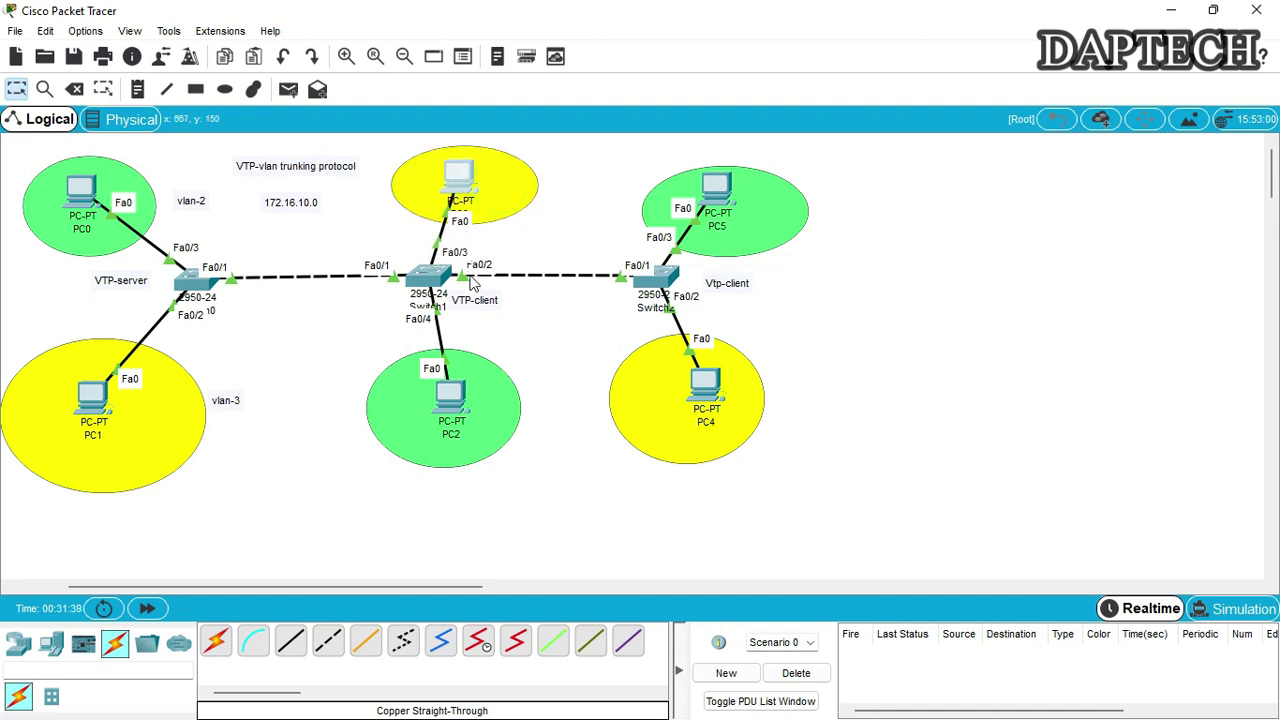
Run 'int fa0/2' and 'switchport mode trunk' on Switch1, then close its window
click(432, 282)
click(974, 486)
key(Return)
text(int)
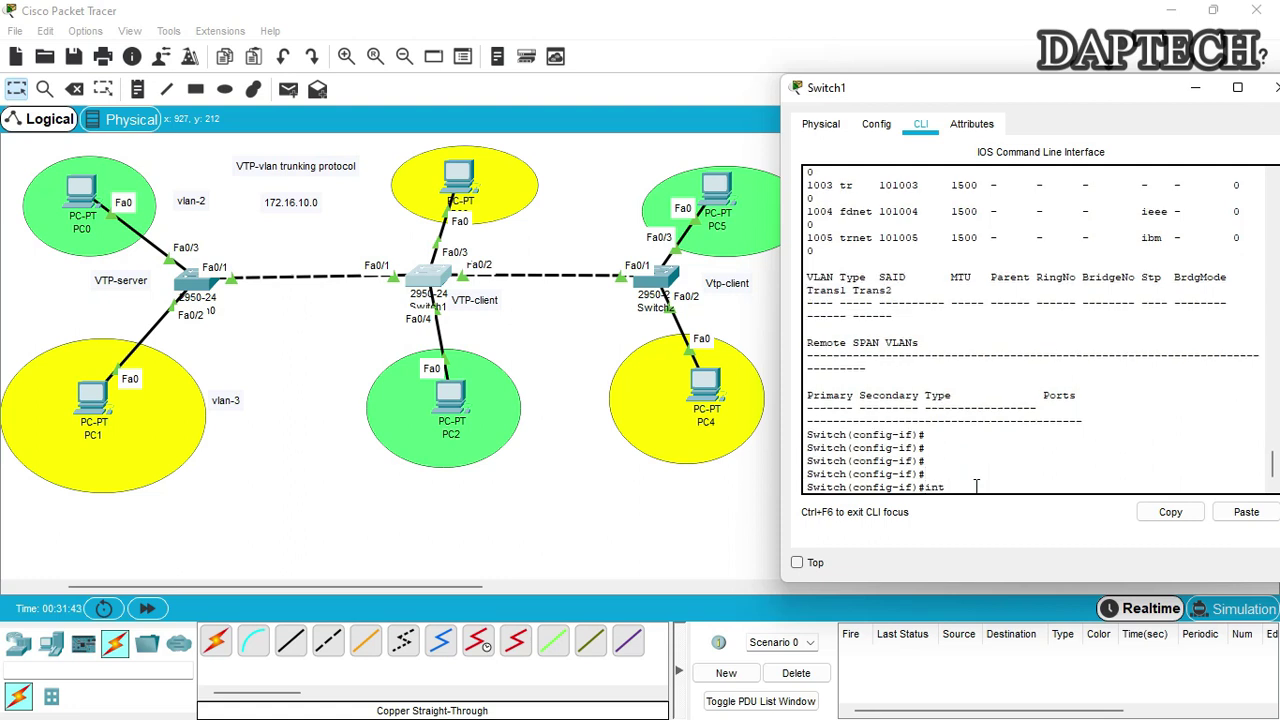
text( fa)
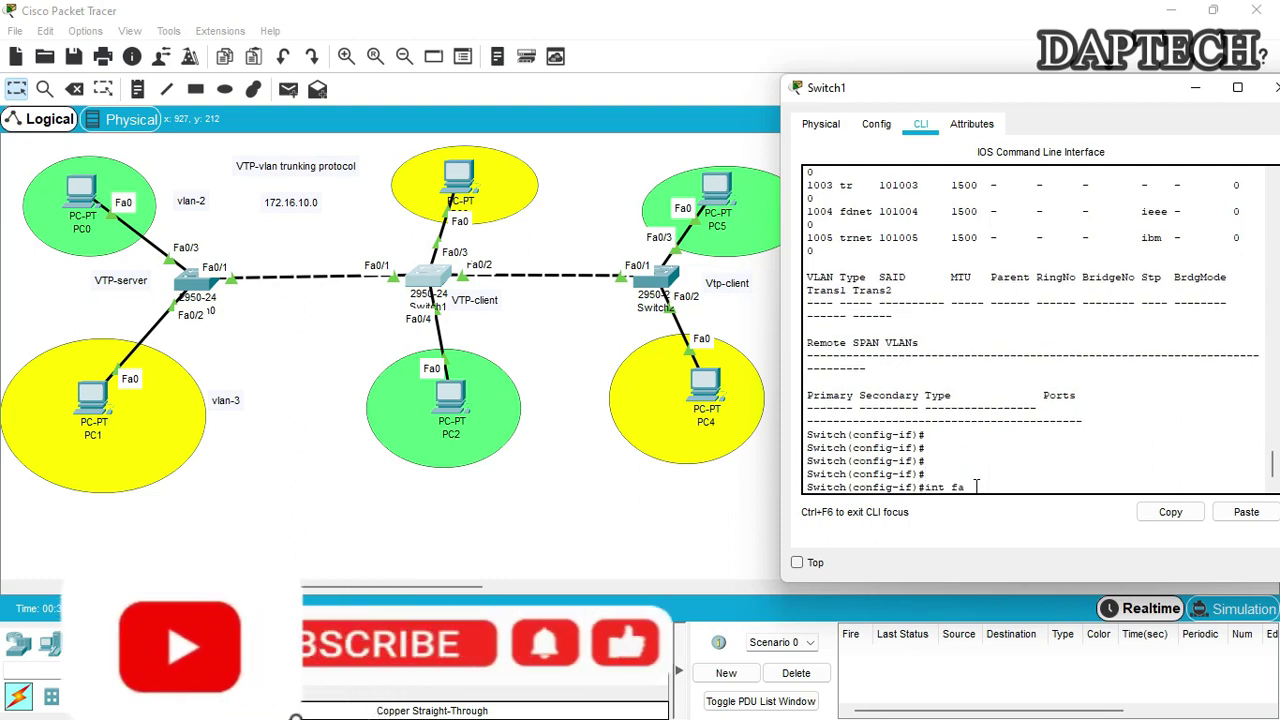
text(0/2)
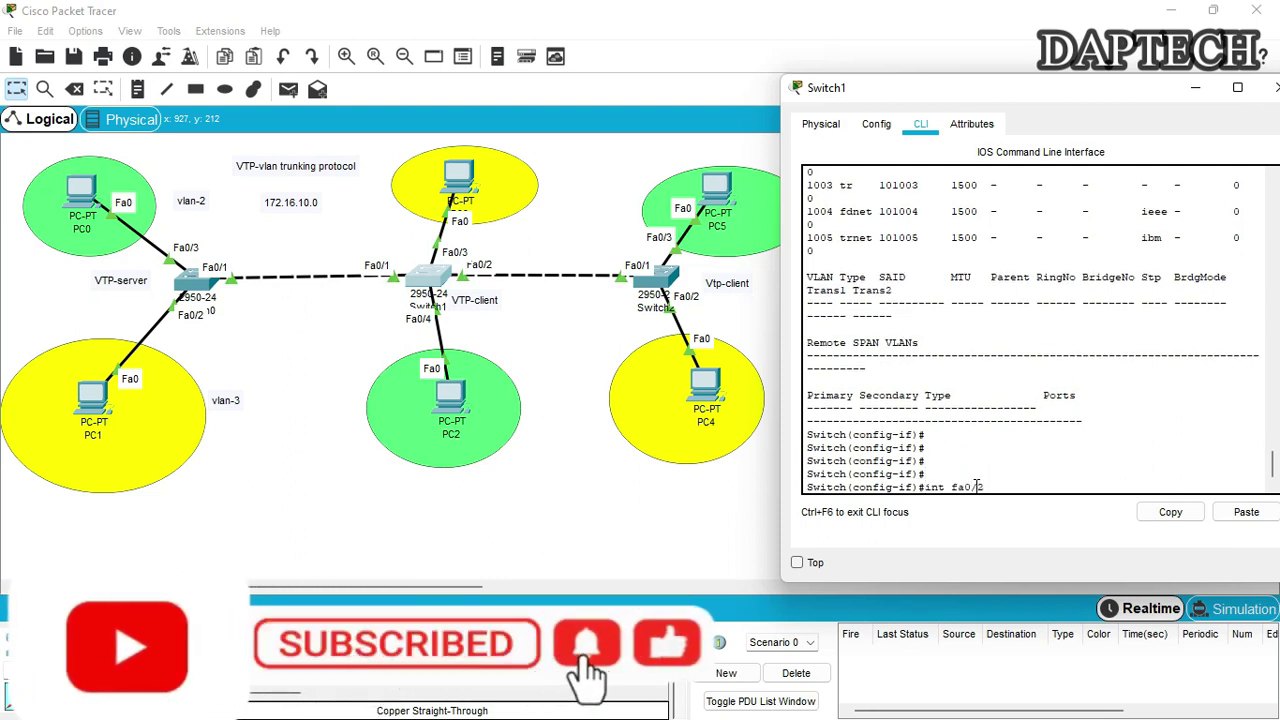
key(Return)
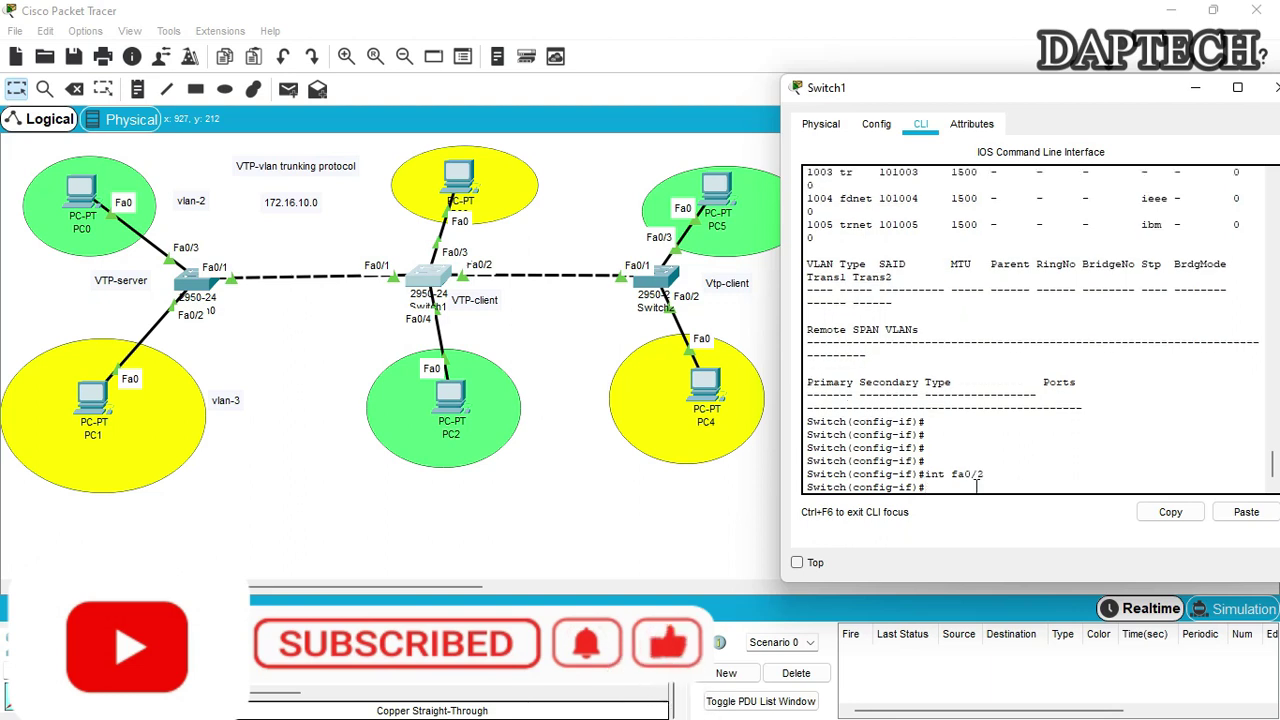
text(swit)
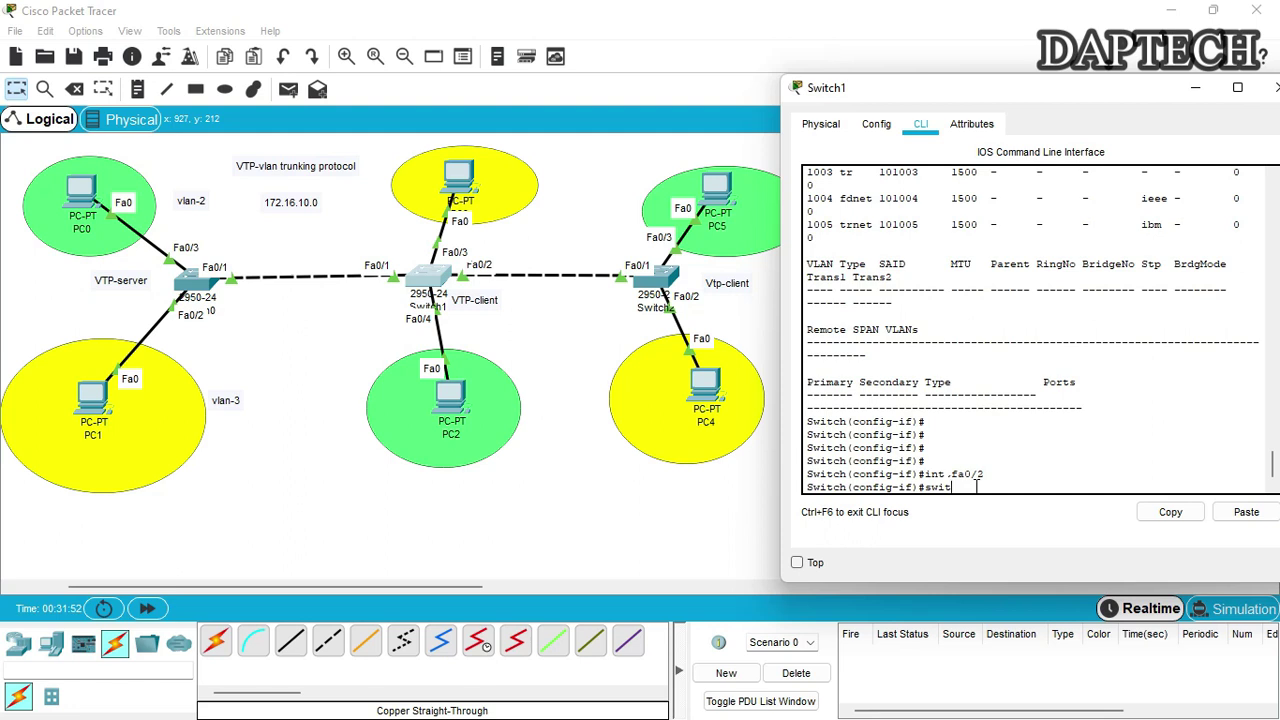
key(Tab)
text(mode trt)
key(BackSpace)
key(BackSpace)
text(runk)
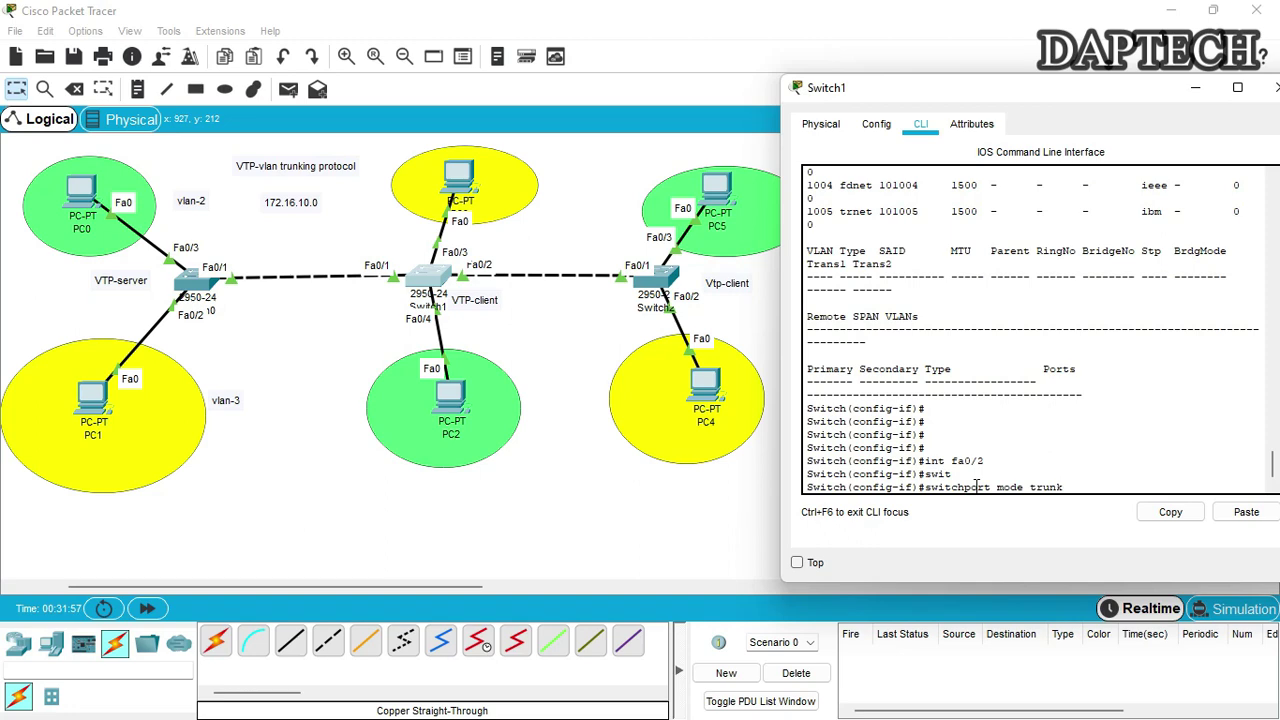
key(Return)
key(Return)
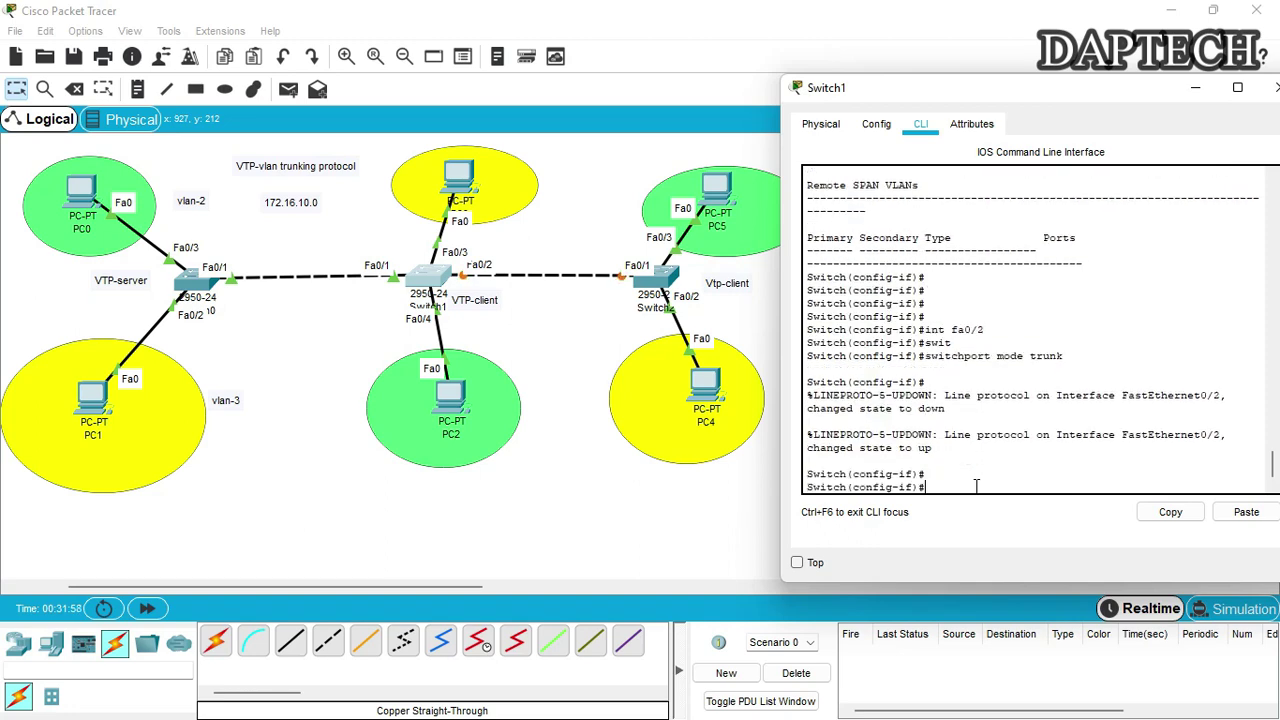
click(1275, 87)
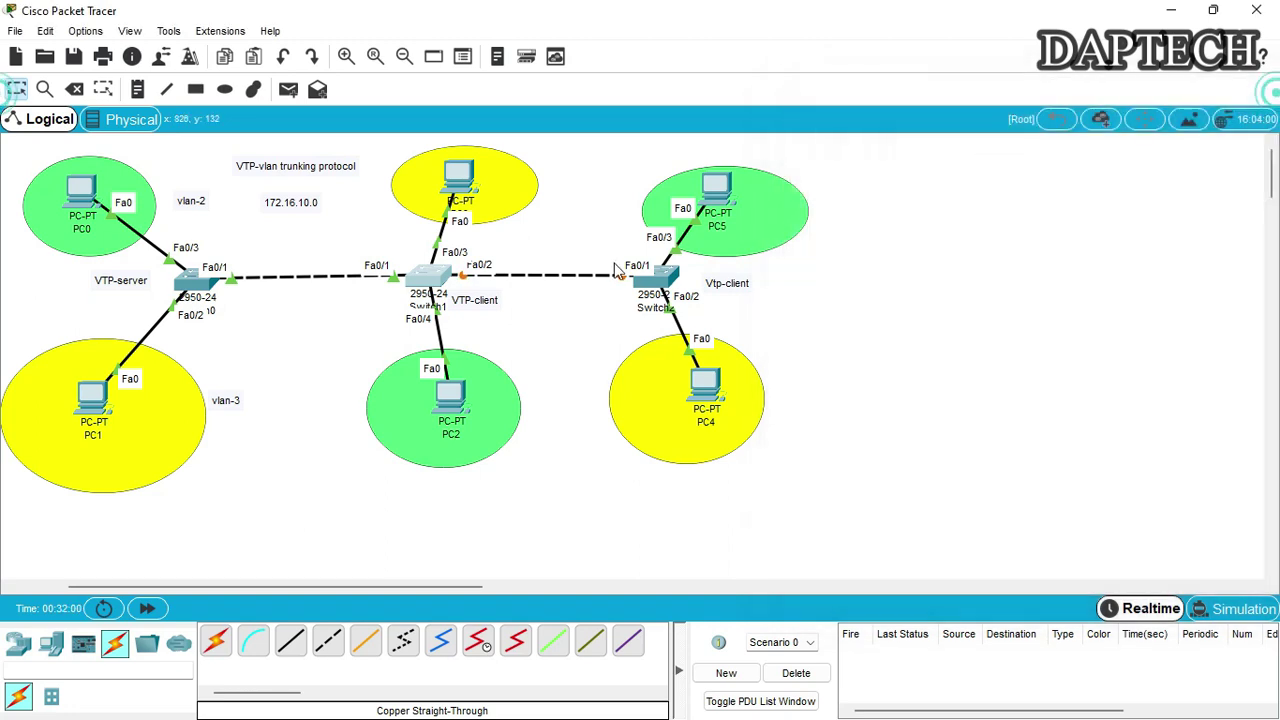
Open Switch2's CLI and enter privileged and global configuration mode
drag(668, 282, 674, 277)
click(657, 280)
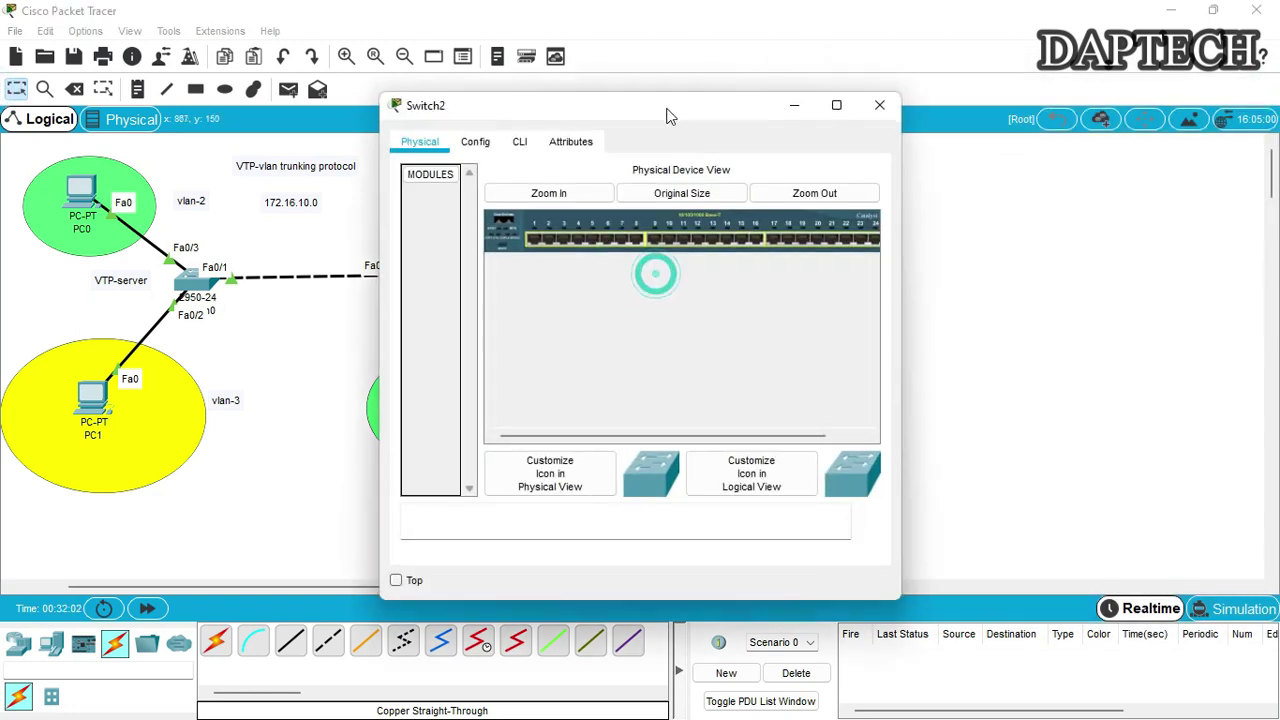
click(910, 145)
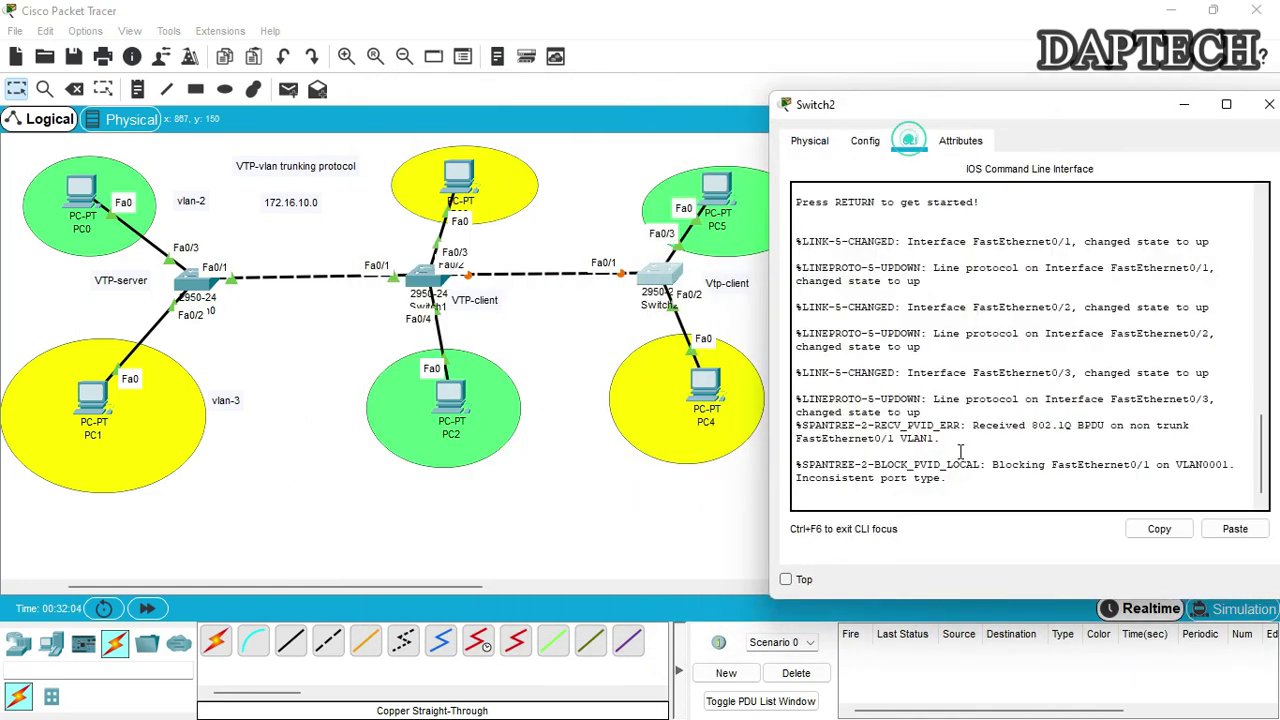
click(980, 500)
key(Return)
key(Return)
key(Return)
key(Return)
text(enable)
key(Return)
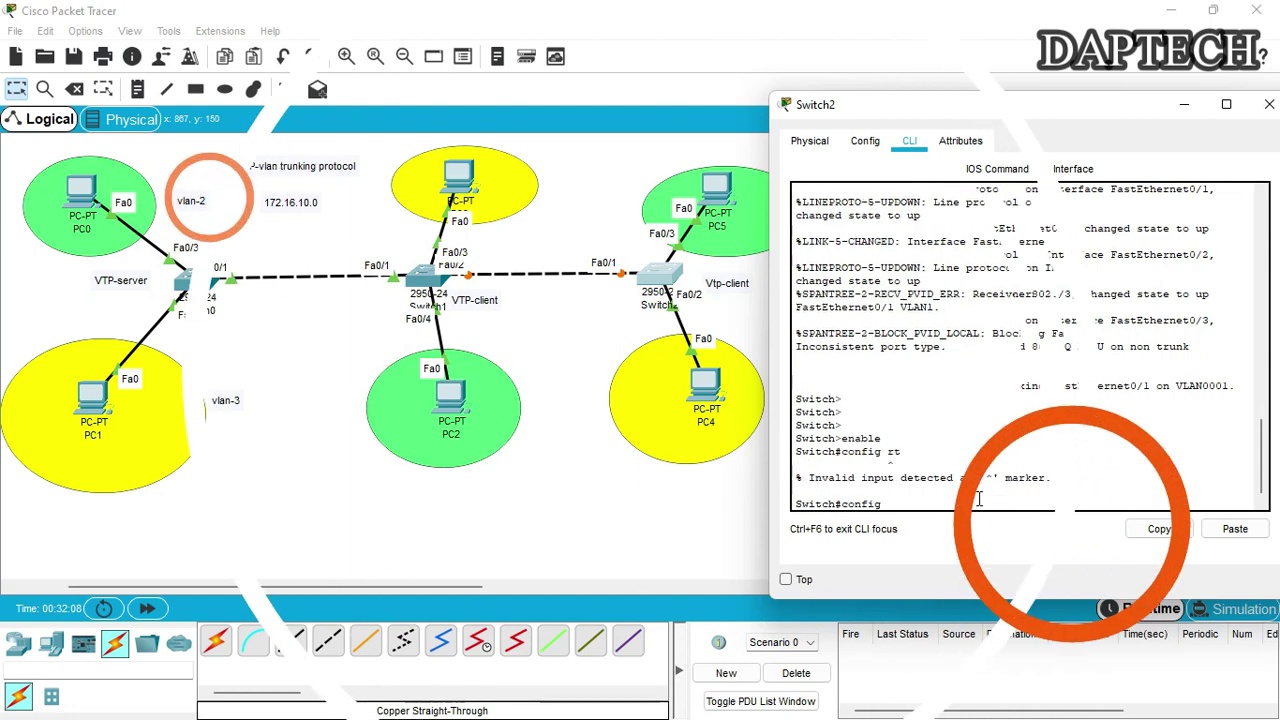
text(t)
key(Return)
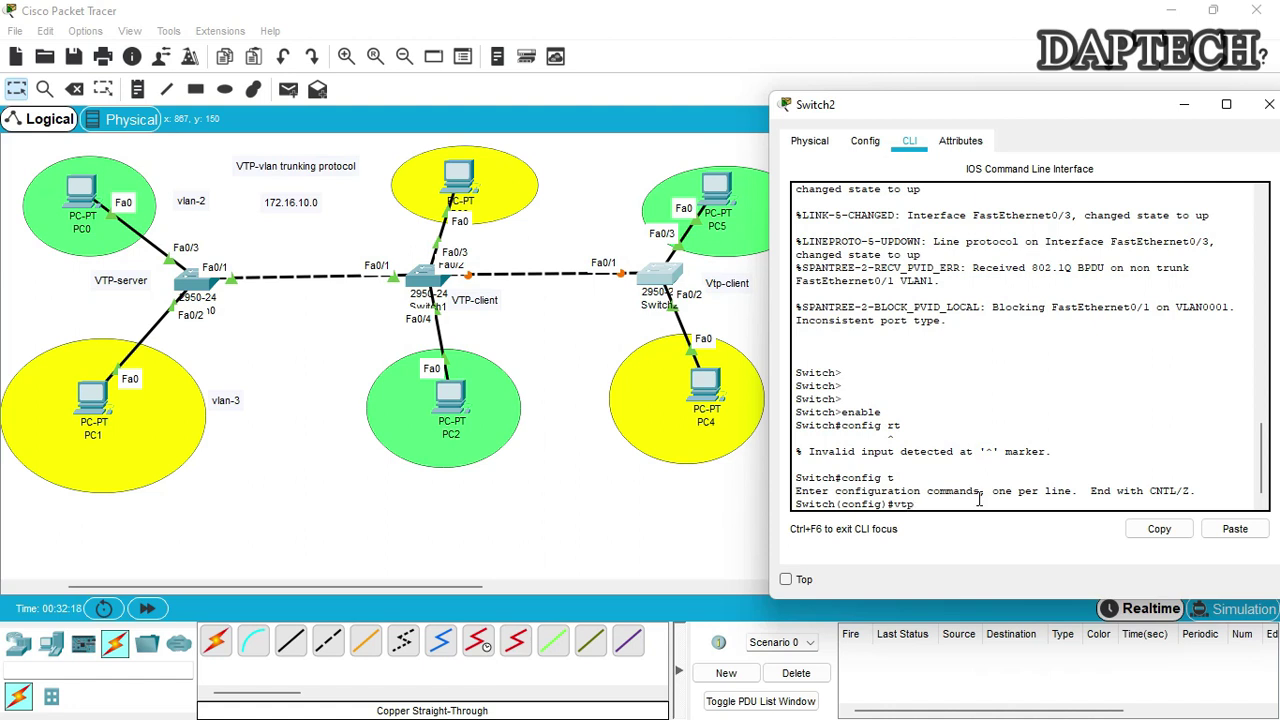
Set VTP domain cnet.com, the VTP password, client mode and version 2, then list VLANs
text(vtp domain cnet.com)
key(Return)
text(vtp password P@ssowrd)
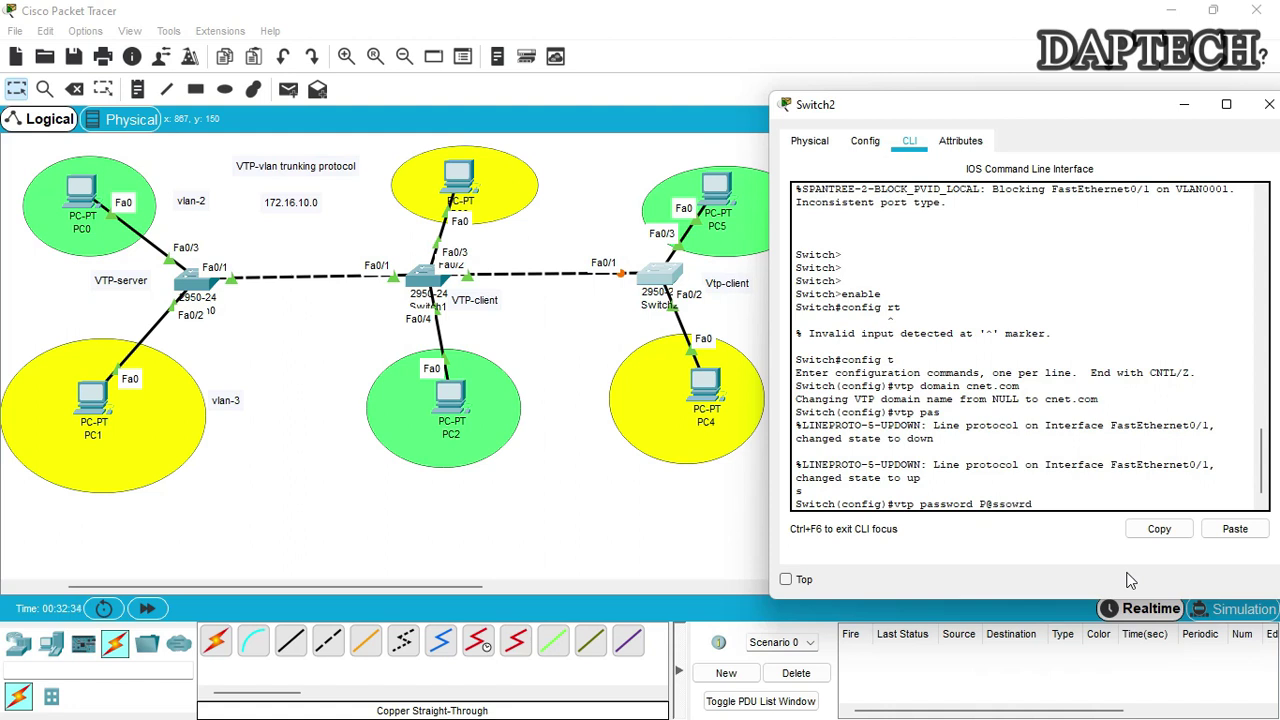
key(Return)
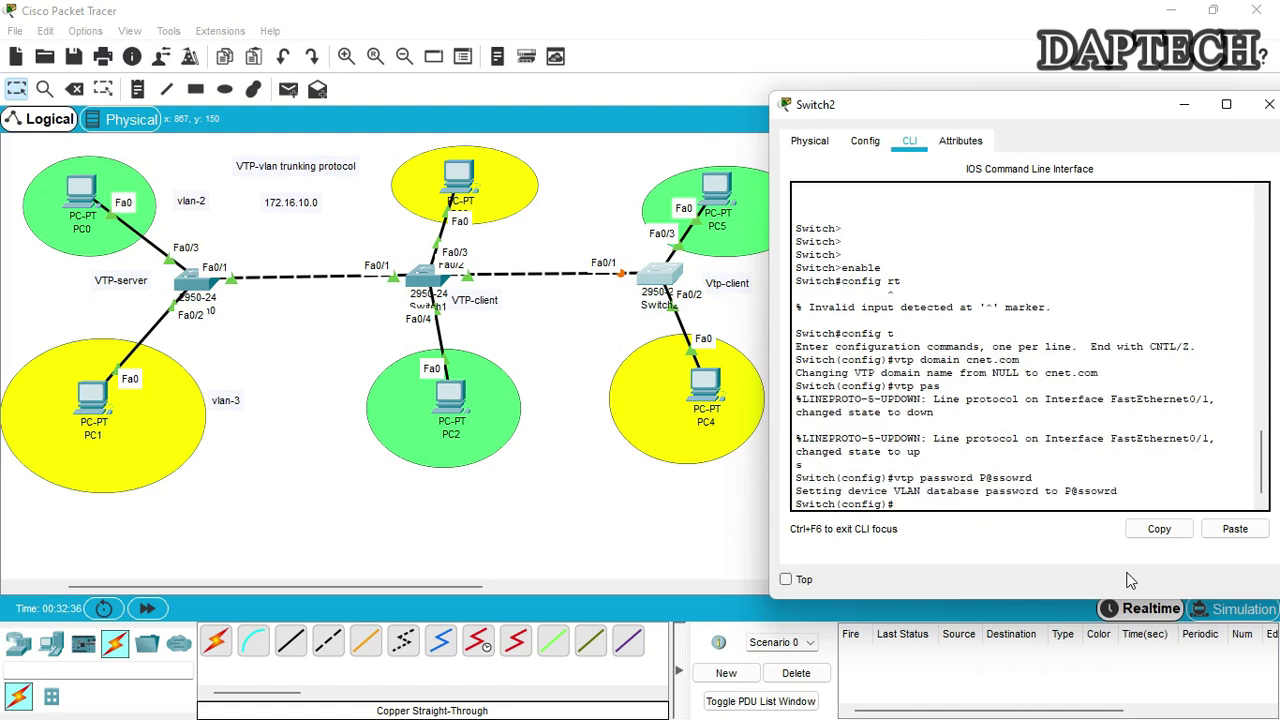
text(vtp mode client)
key(Return)
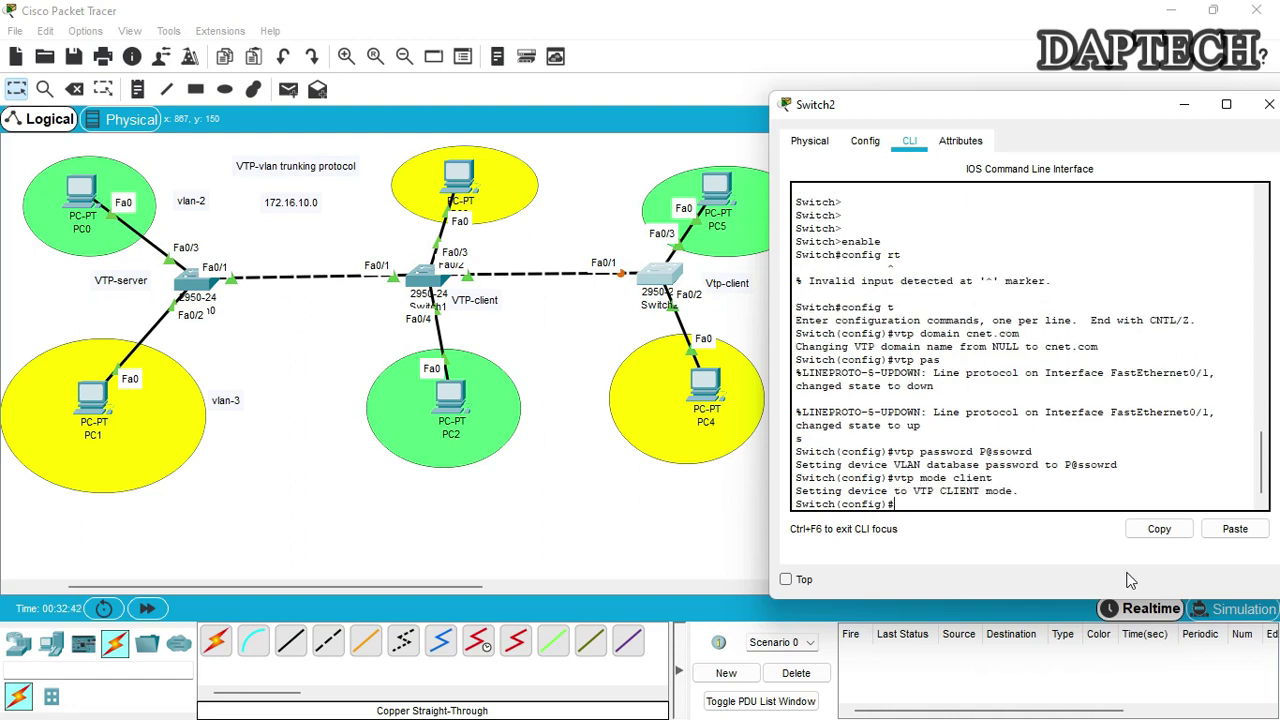
text(vtp version 2)
key(Return)
key(Return)
key(Return)
key(Return)
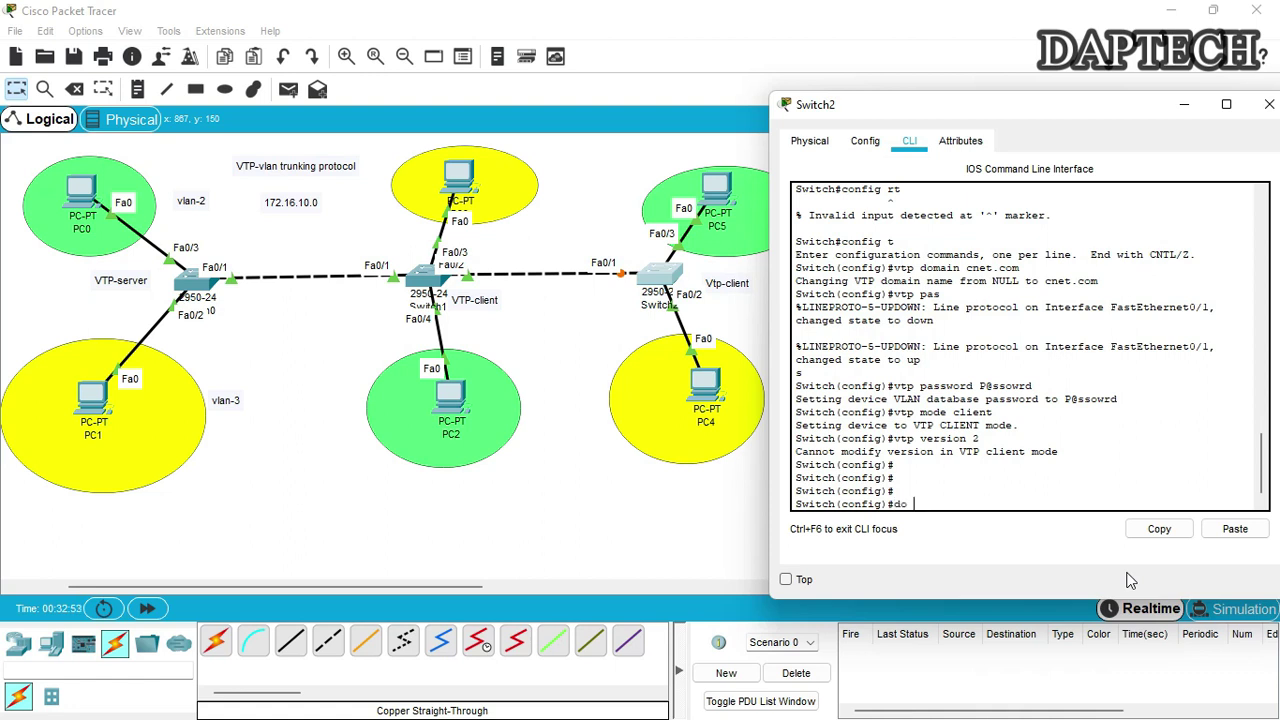
text(do sh vlan)
key(Return)
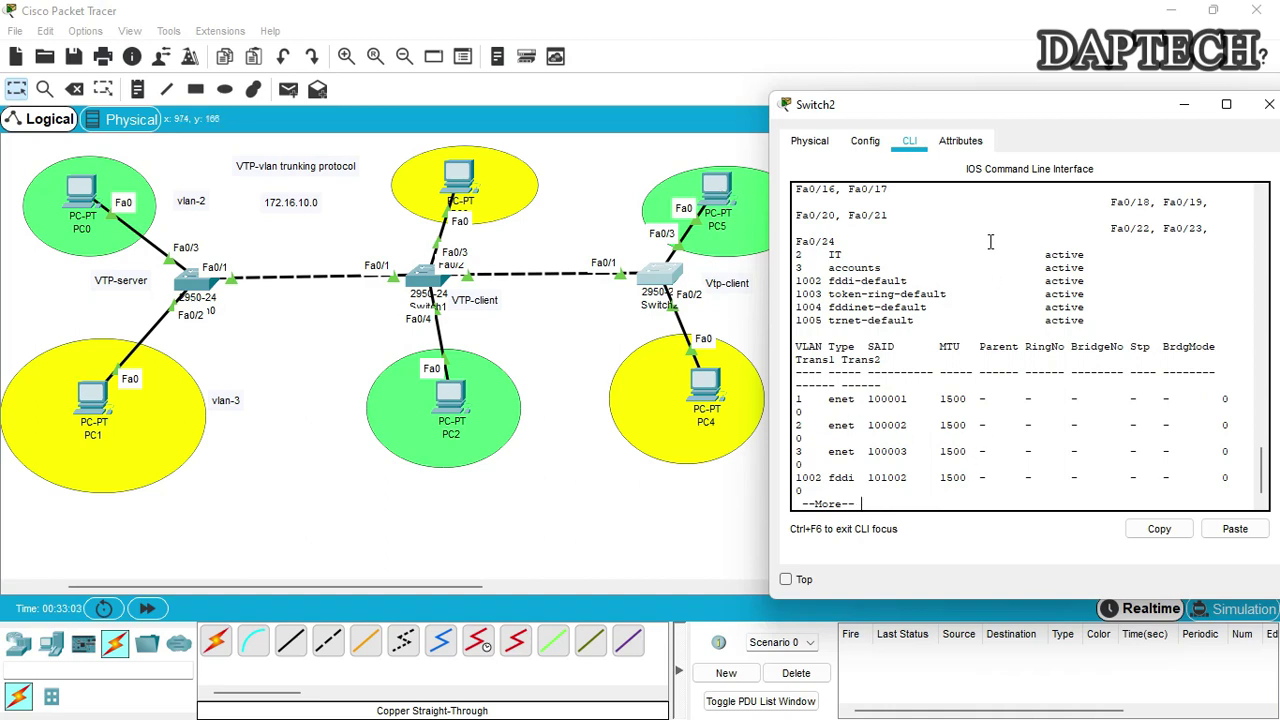
Dismiss the PC5 info popup, nudge PC5 right, and reopen Switch2's window on the right
click(1269, 104)
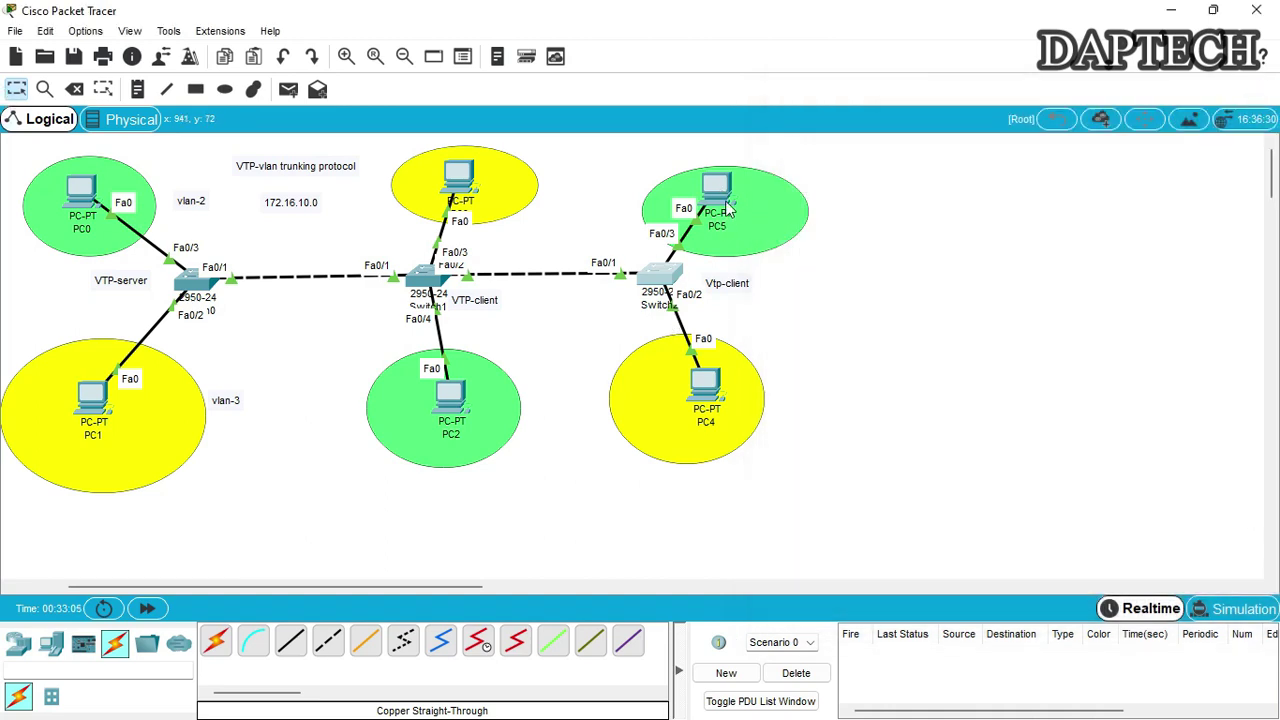
mouse_move(723, 197)
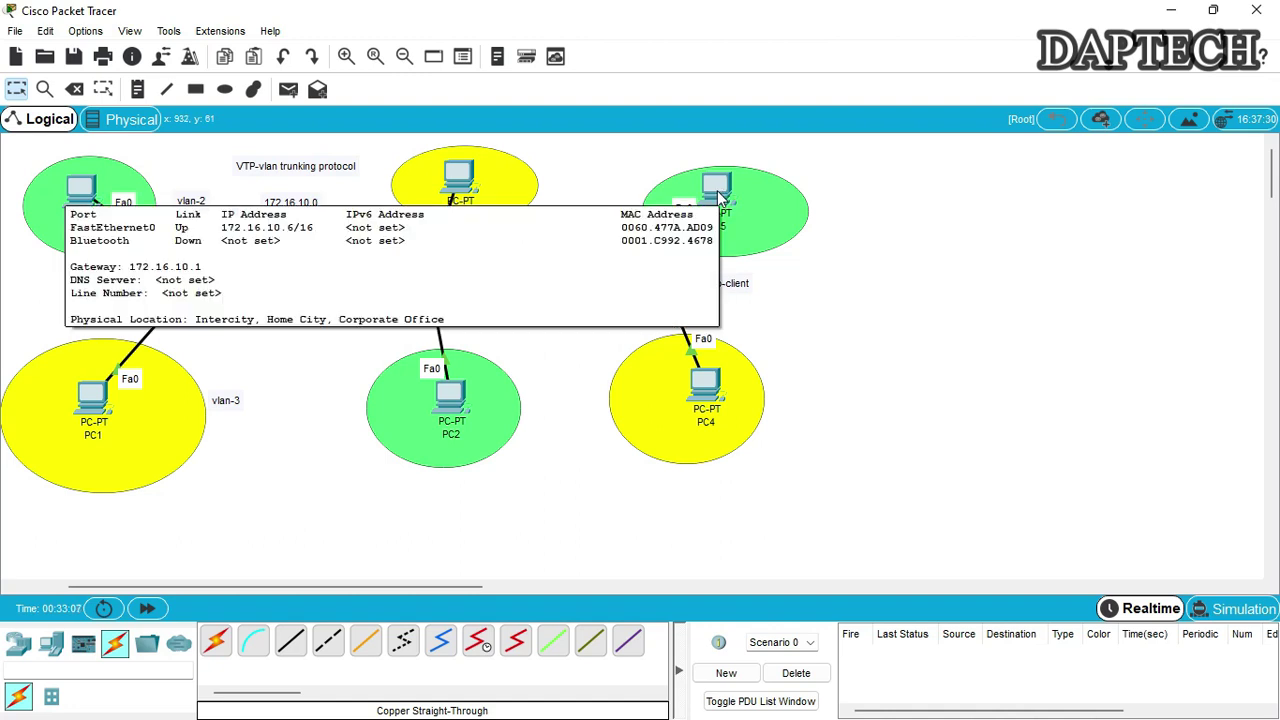
click(897, 271)
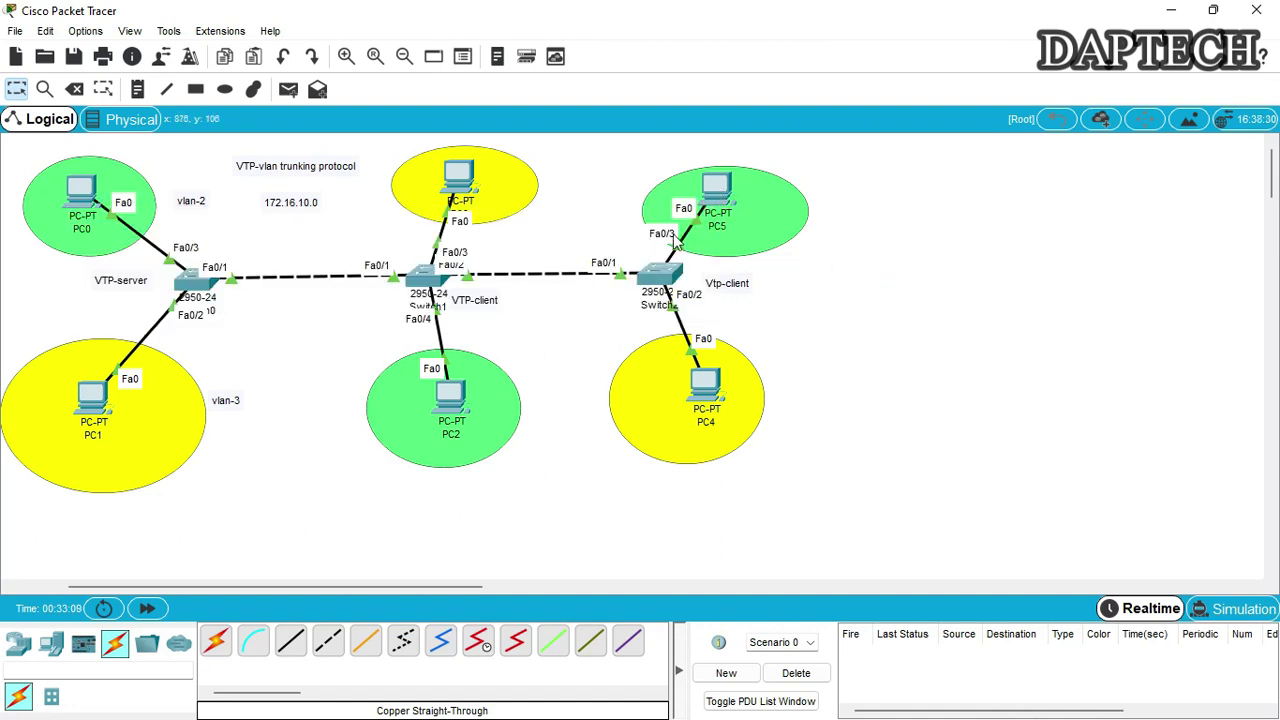
drag(720, 190, 744, 195)
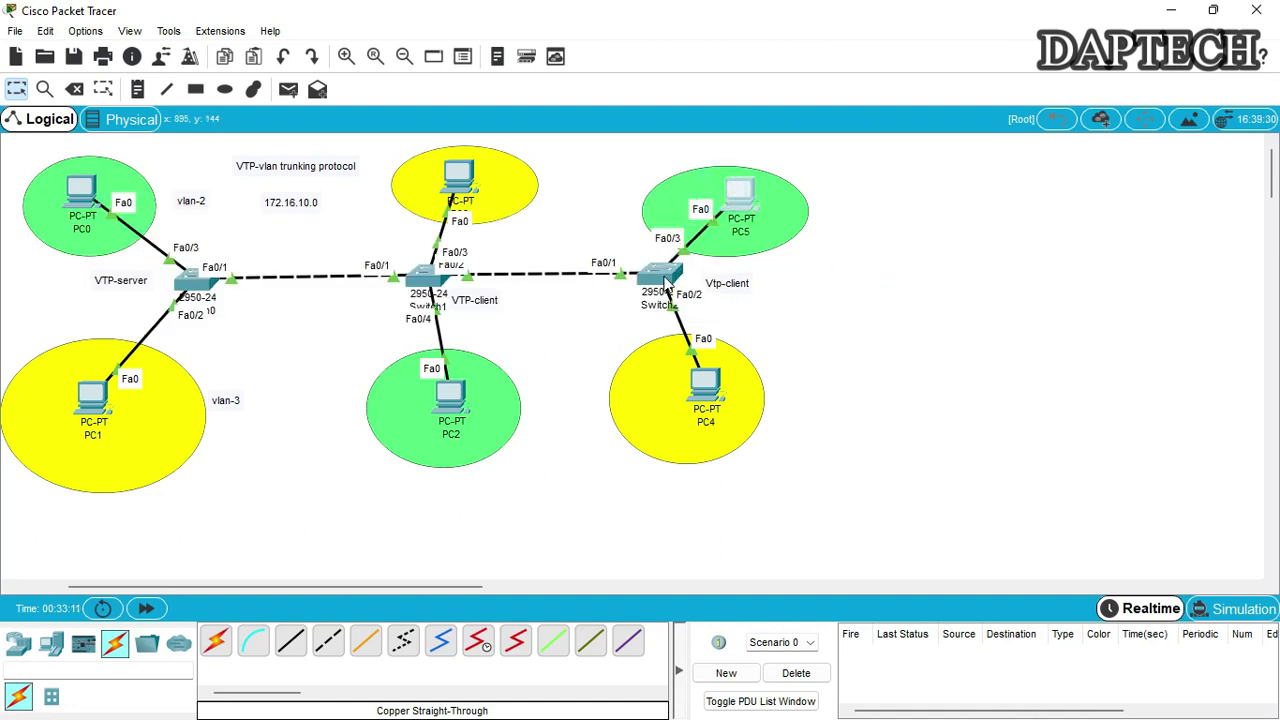
click(668, 283)
drag(682, 110, 1116, 114)
Finish Switch2's VLAN output and make Fa0/3 an access port
click(1009, 501)
key(space)
key(Return)
key(Return)
key(Return)
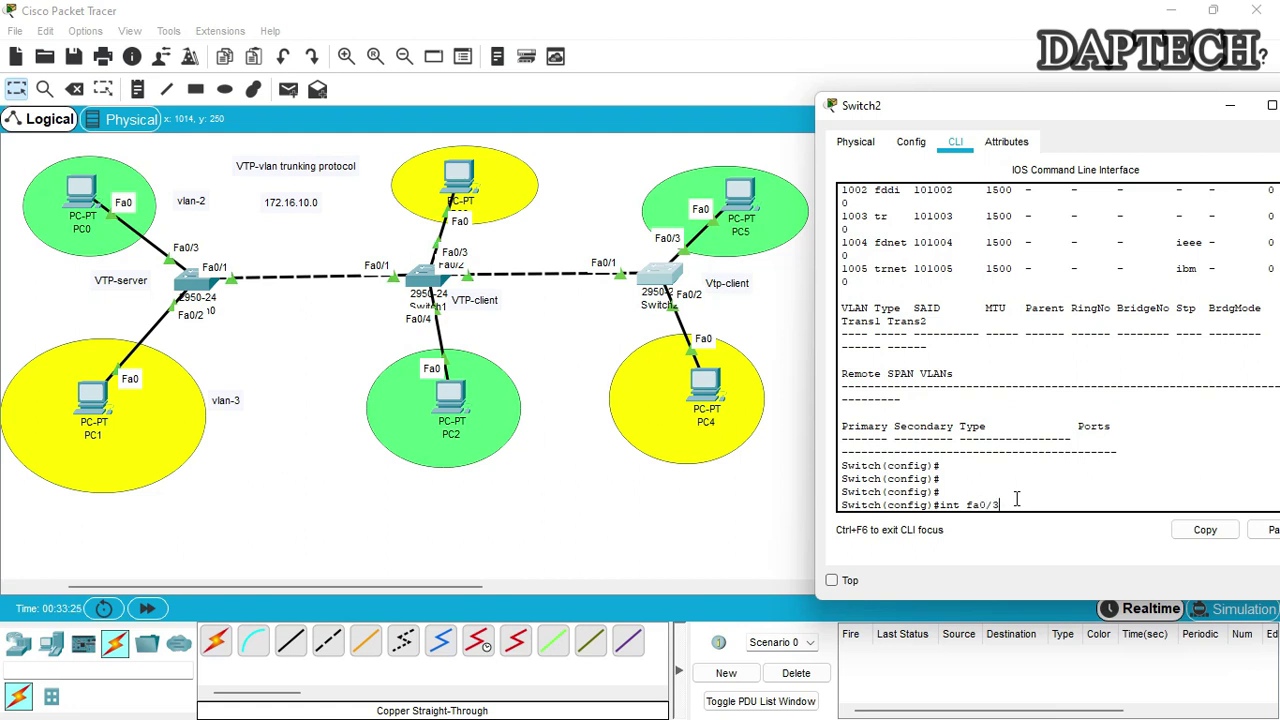
key(Return)
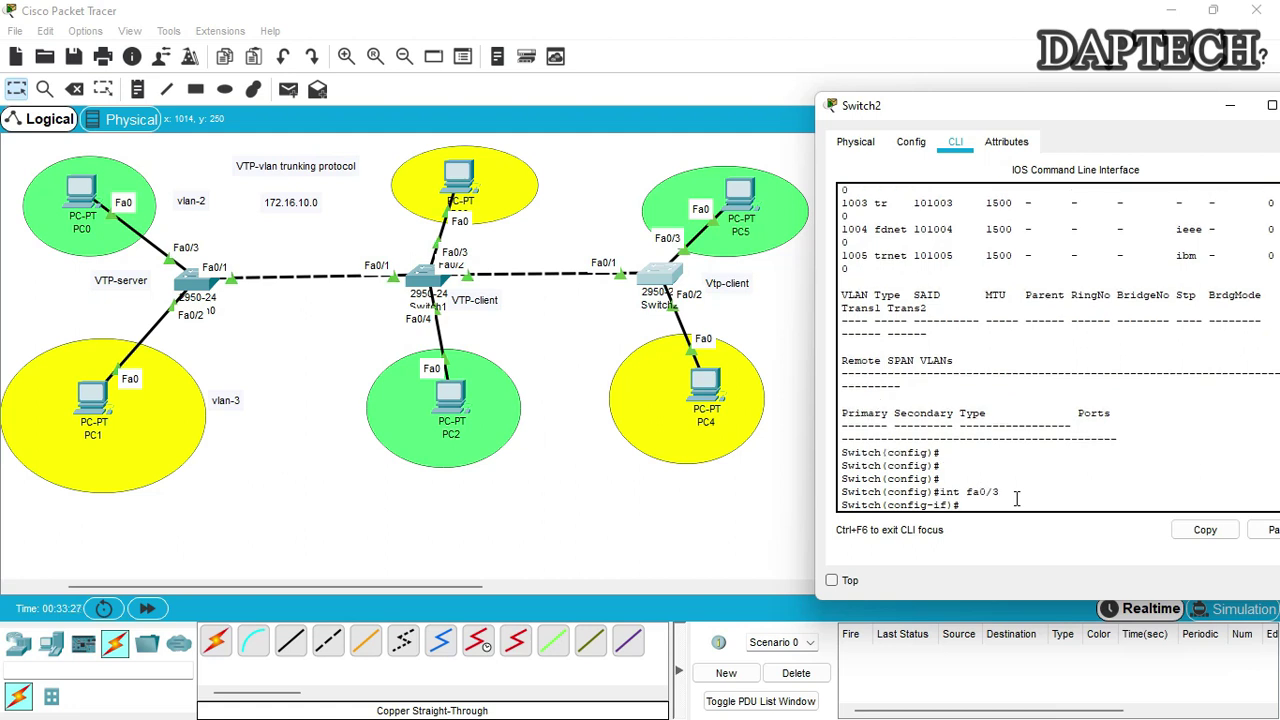
text(swi)
key(Tab)
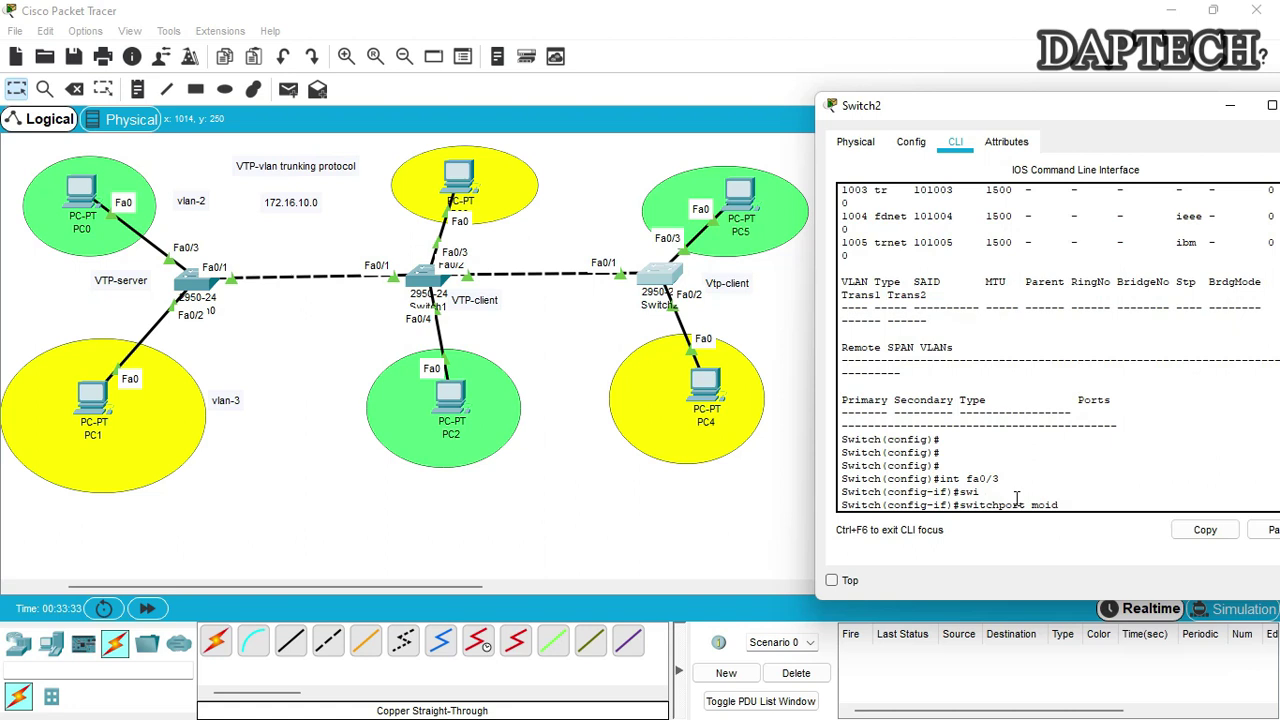
text(mode access)
key(Return)
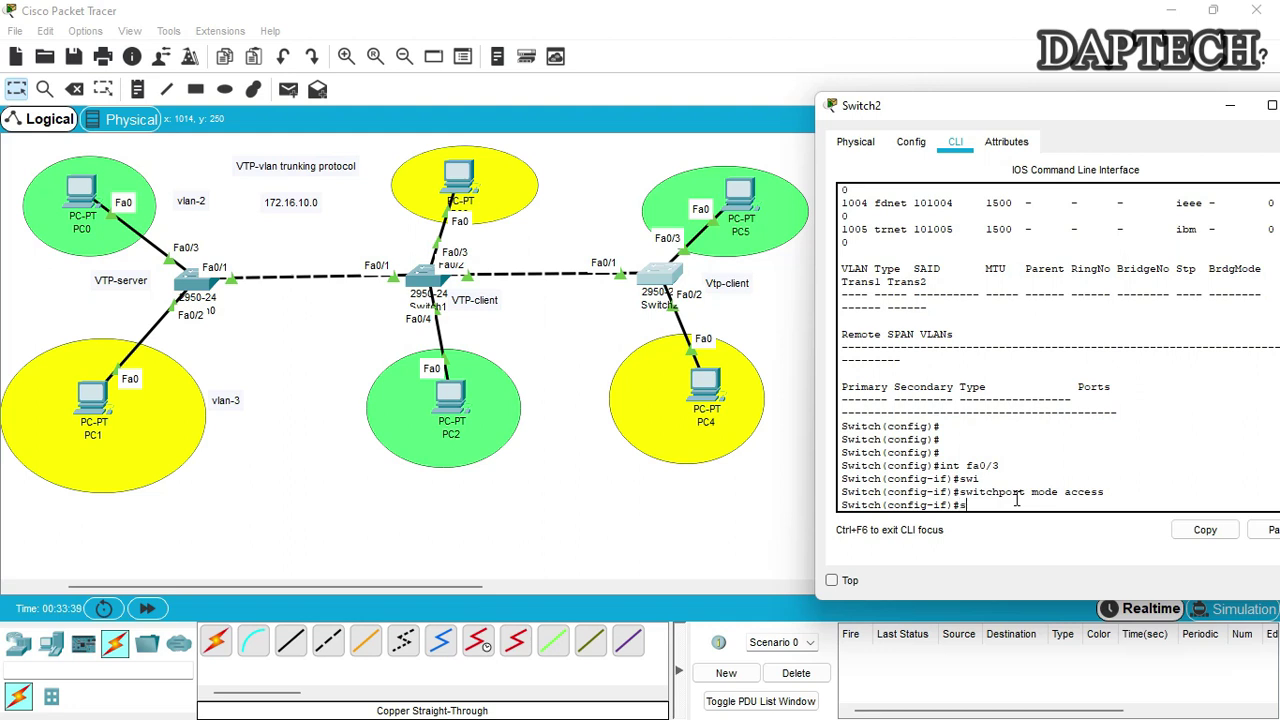
Assign Fa0/3 to VLAN 2 and return to the topology
text(switch)
key(Tab)
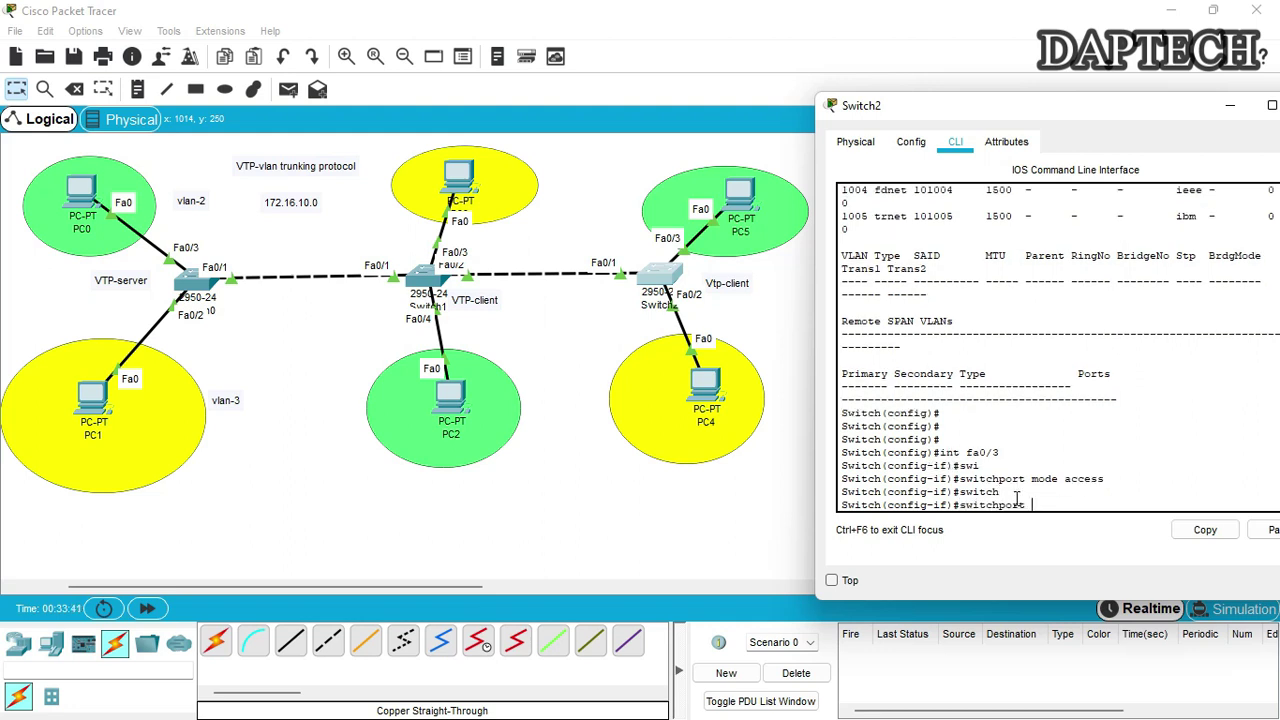
text(ax)
text(vlan)
text( 2)
key(Return)
key(Return)
key(Return)
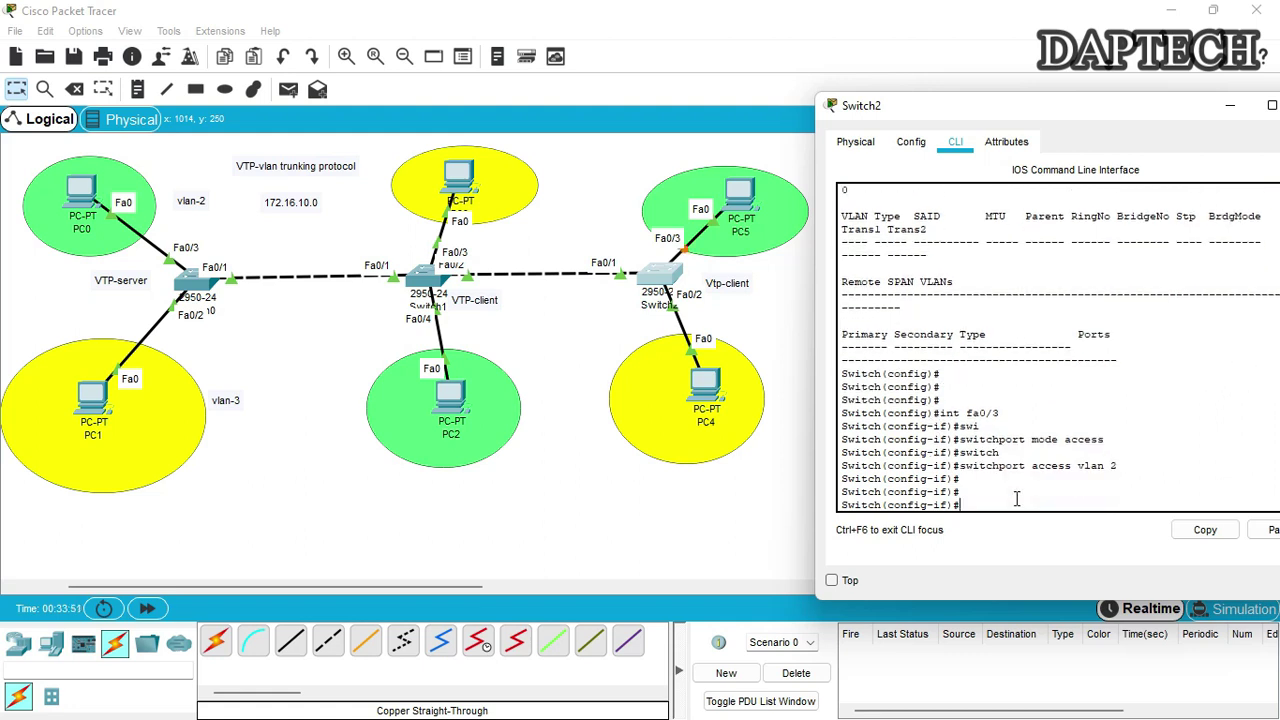
click(672, 320)
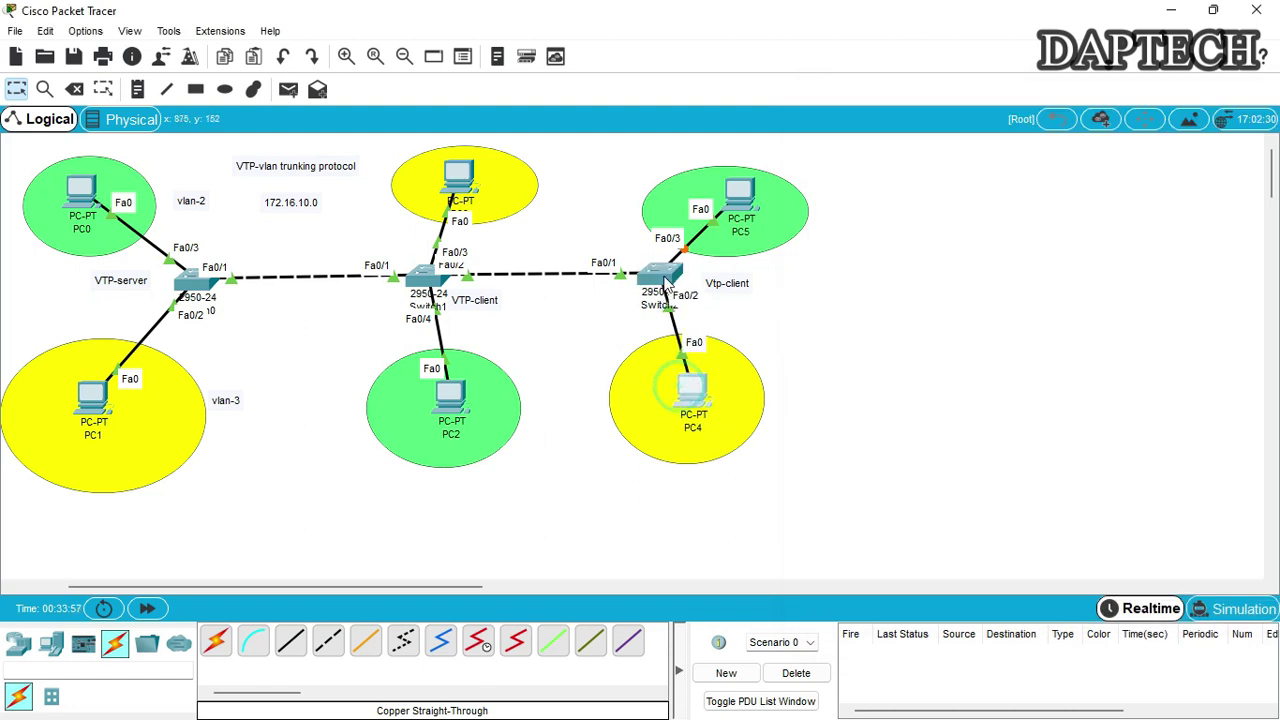
In Switch2's CLI, make Fa0/2 an access port in VLAN 3
click(663, 275)
click(986, 504)
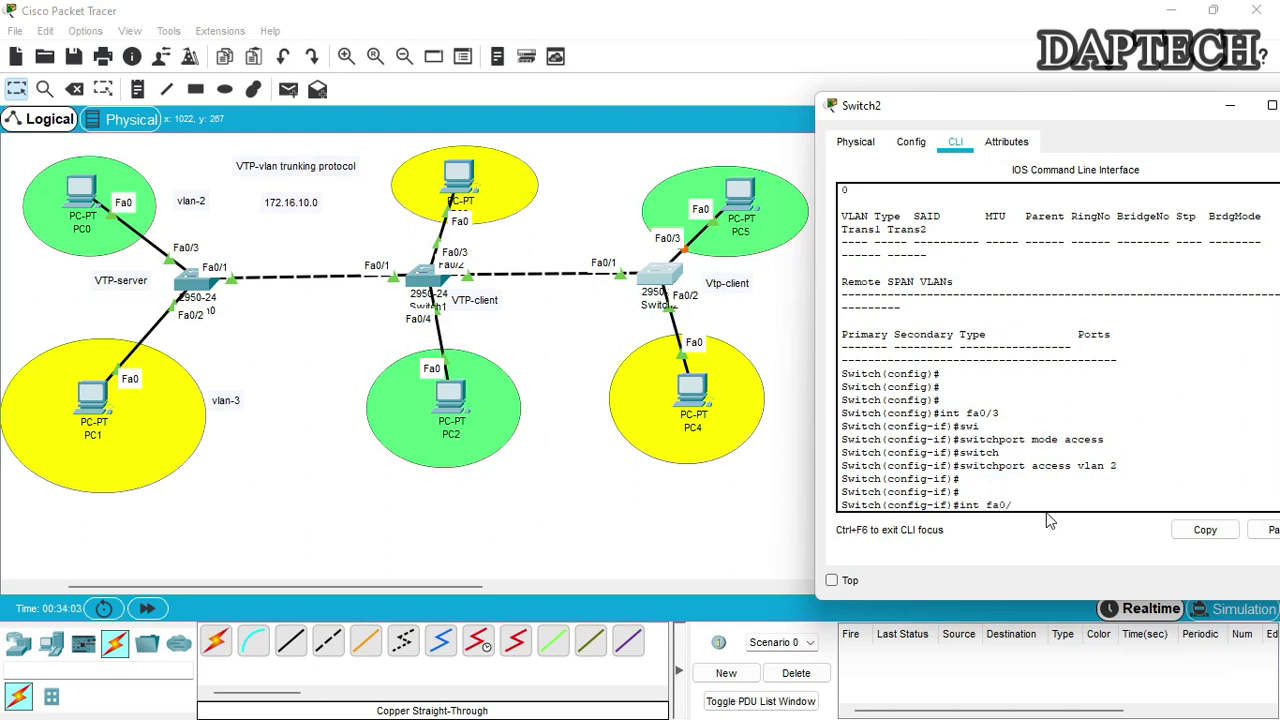
text(int fa0/2)
key(Return)
text(switchport mode access)
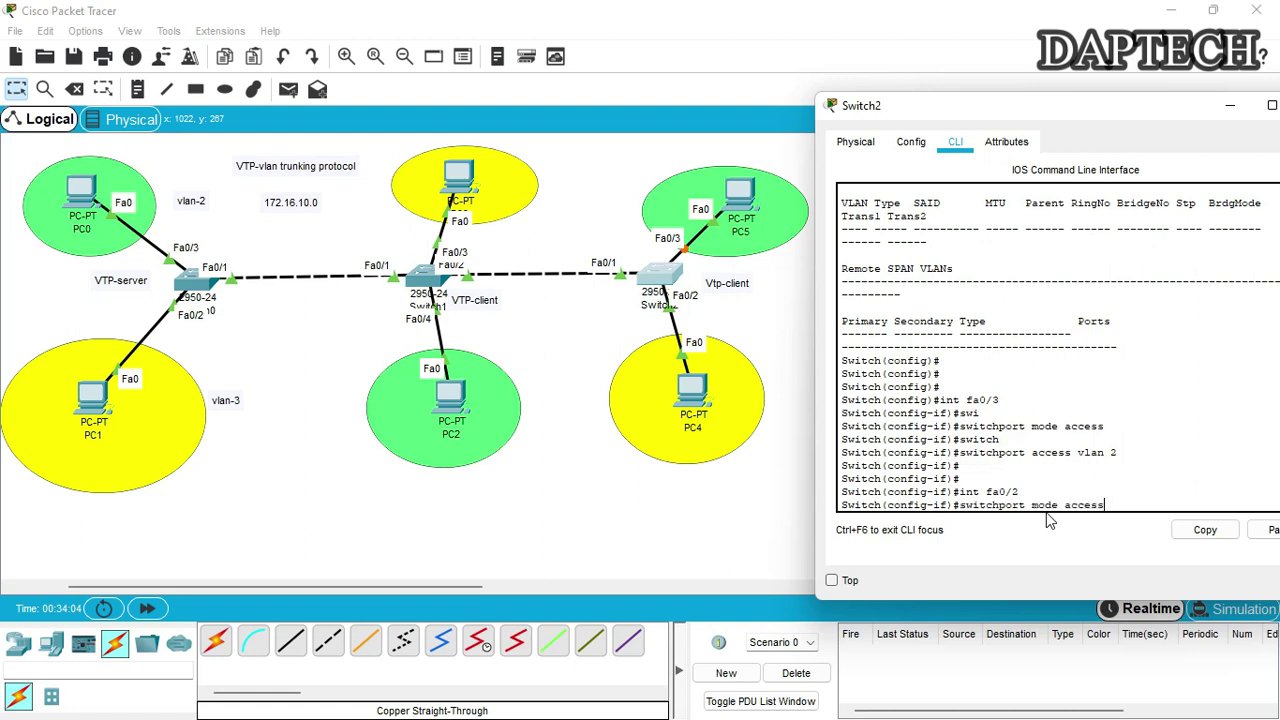
key(Return)
text(switchport access vlan 2)
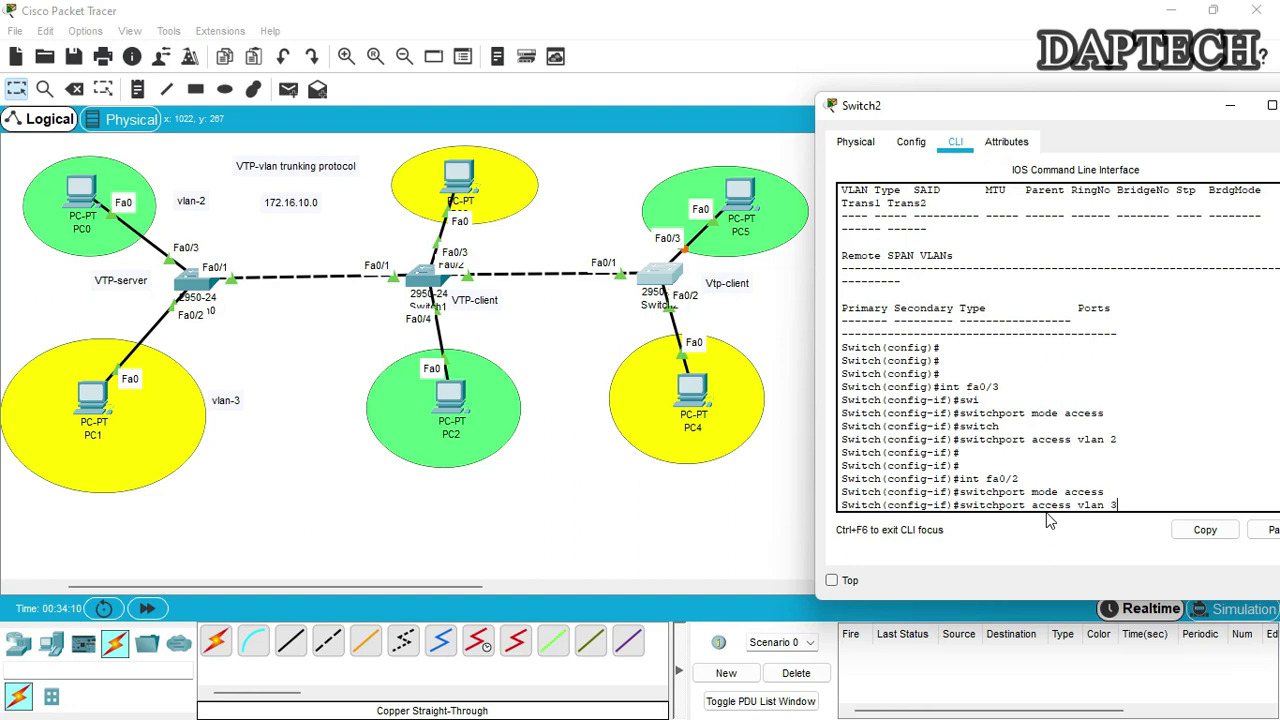
key(Return)
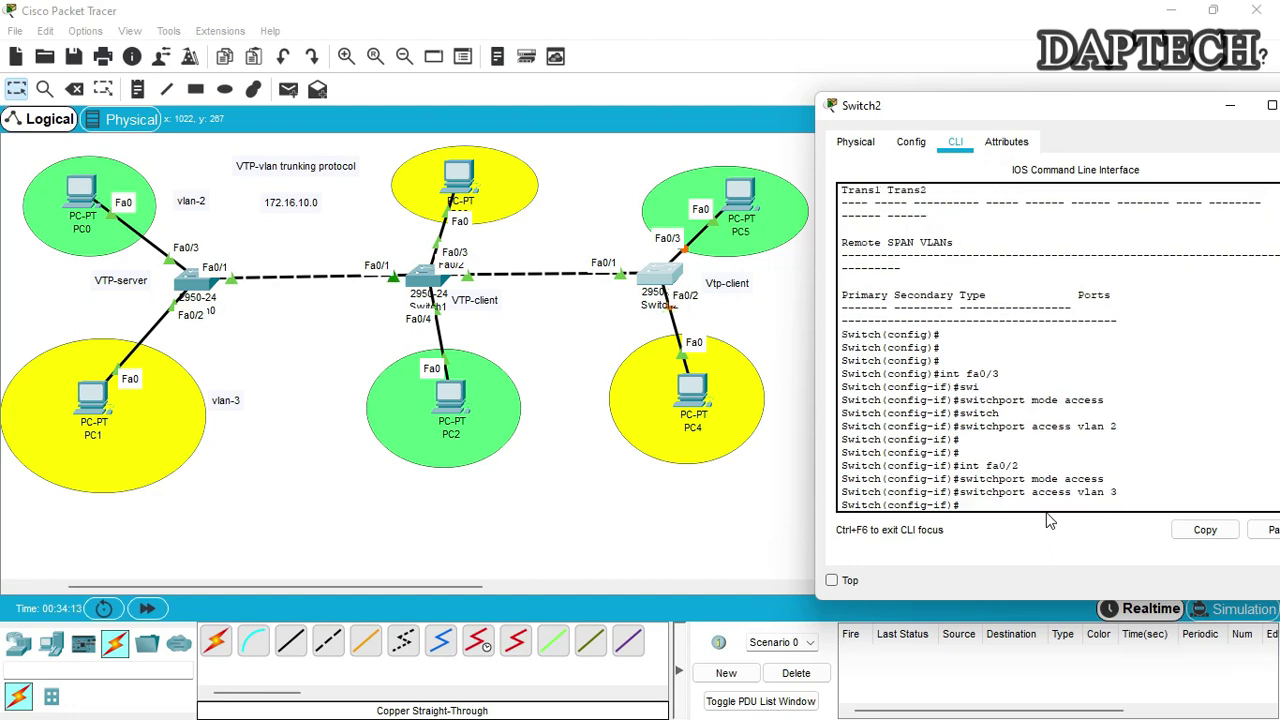
key(Return)
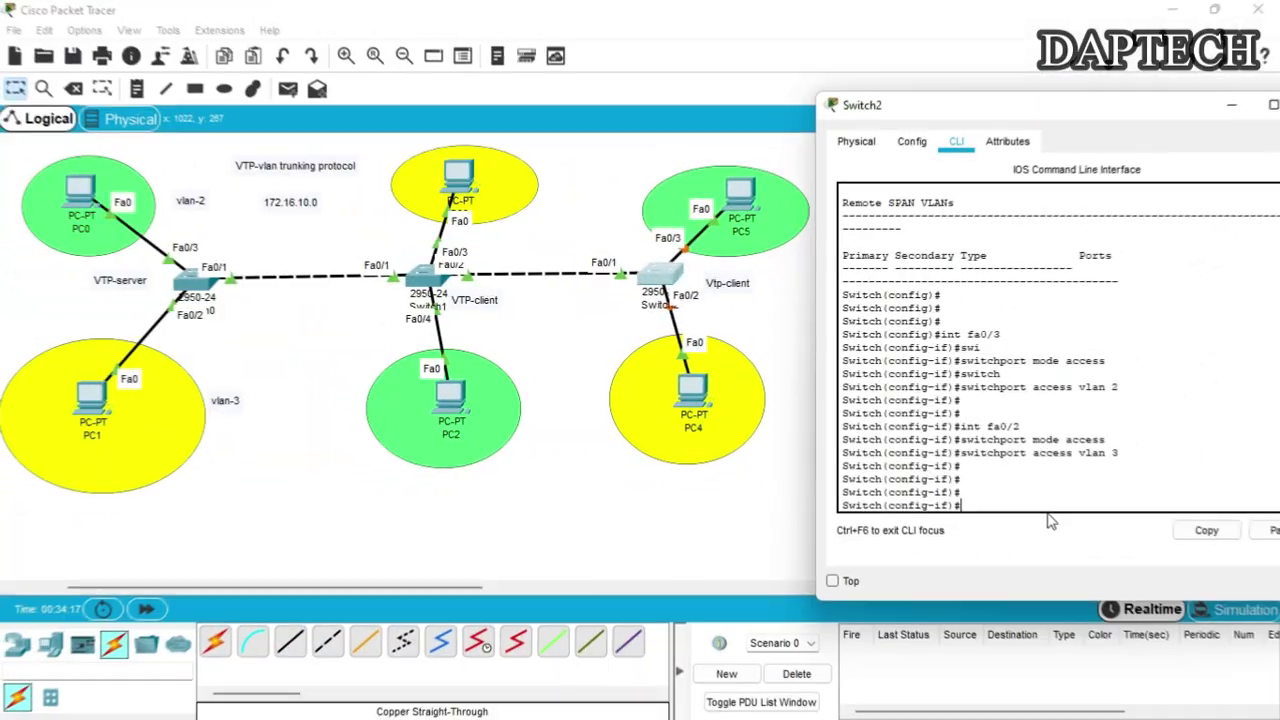
Display Switch2's VLAN table showing IT on Fa0/3 and accounts on Fa0/2
text(do sh)
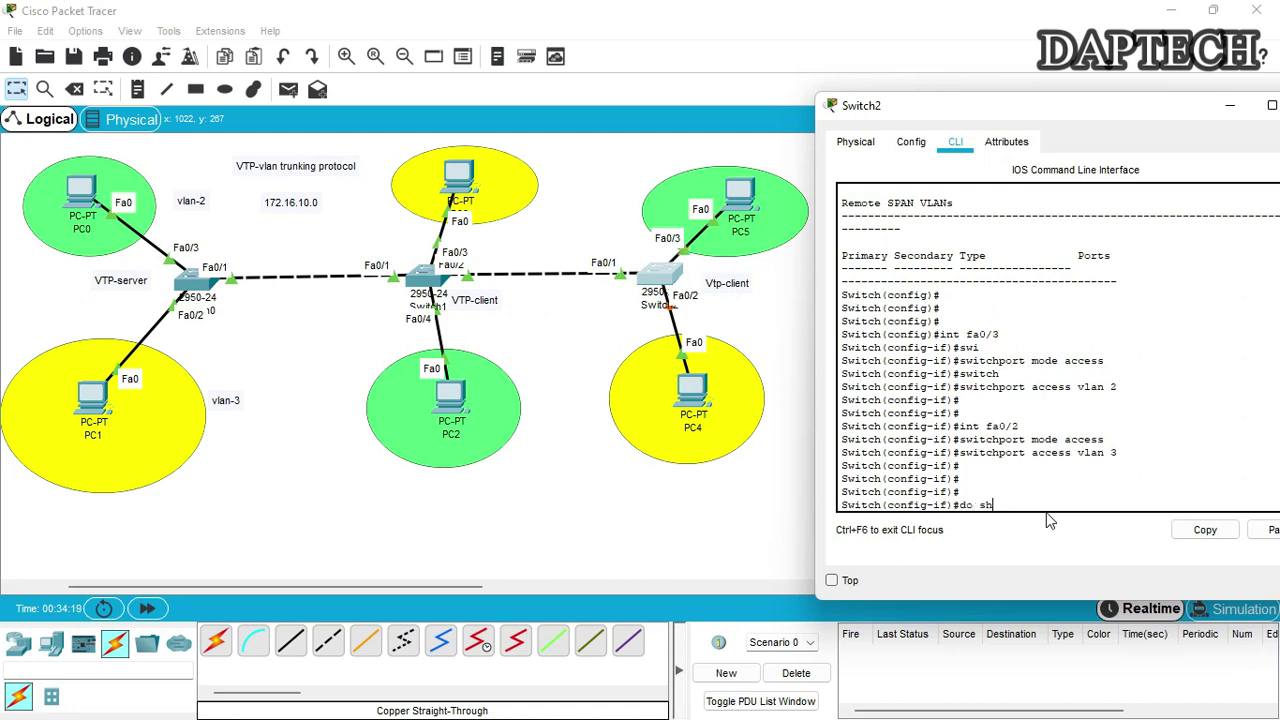
text( vl)
key(BackSpace)
key(BackSpace)
key(Return)
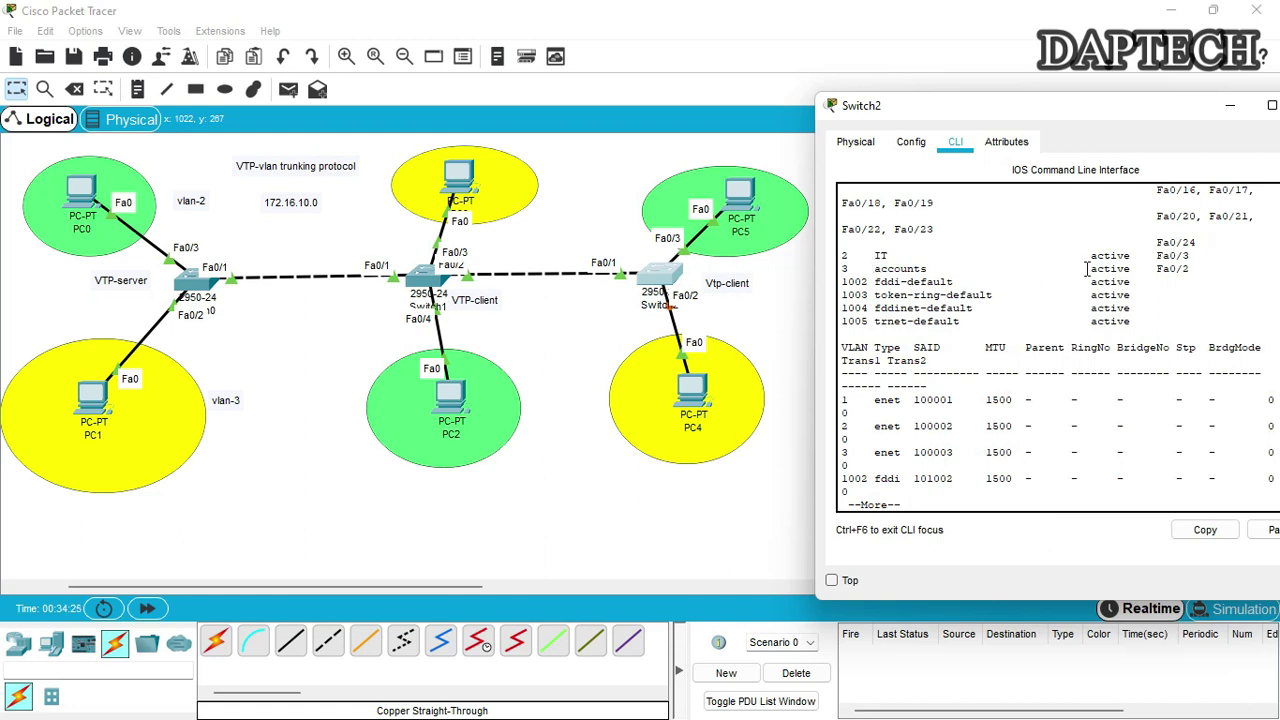
drag(1164, 110, 1065, 99)
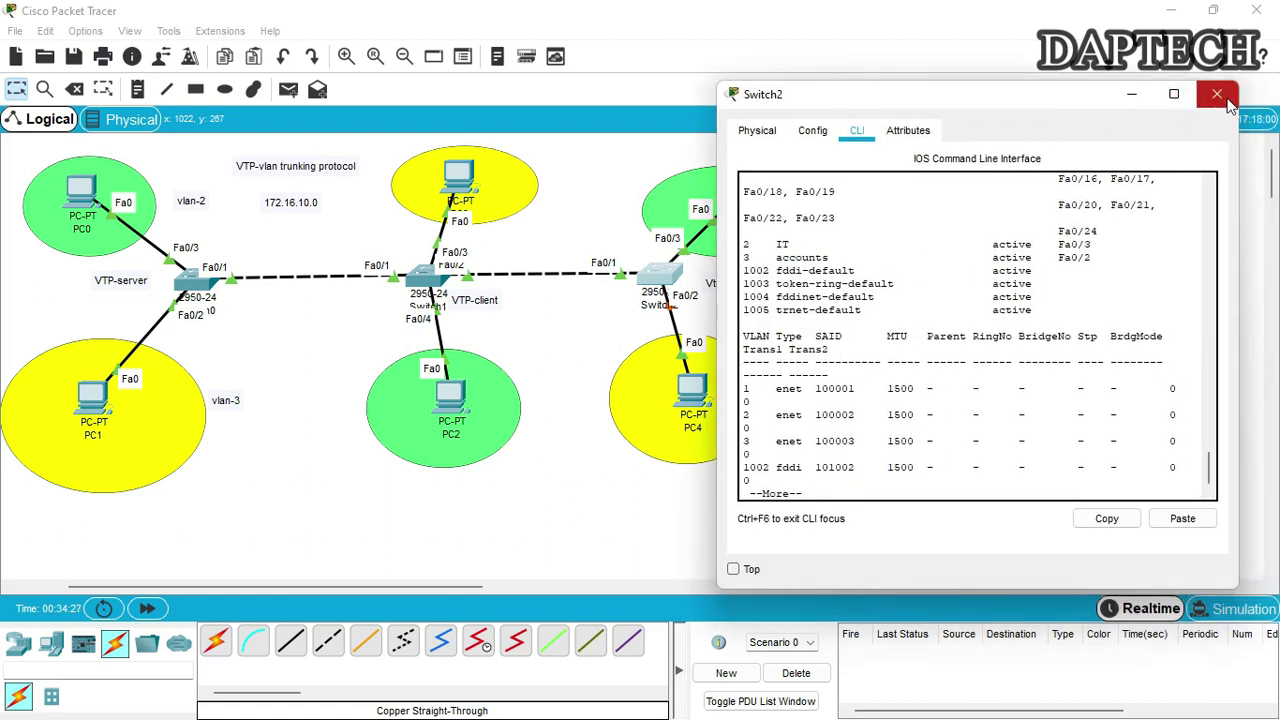
Close Switch2's window, ping PC0→PC2, PC0→PC5 and PC5→PC2, then clear the results
click(1218, 96)
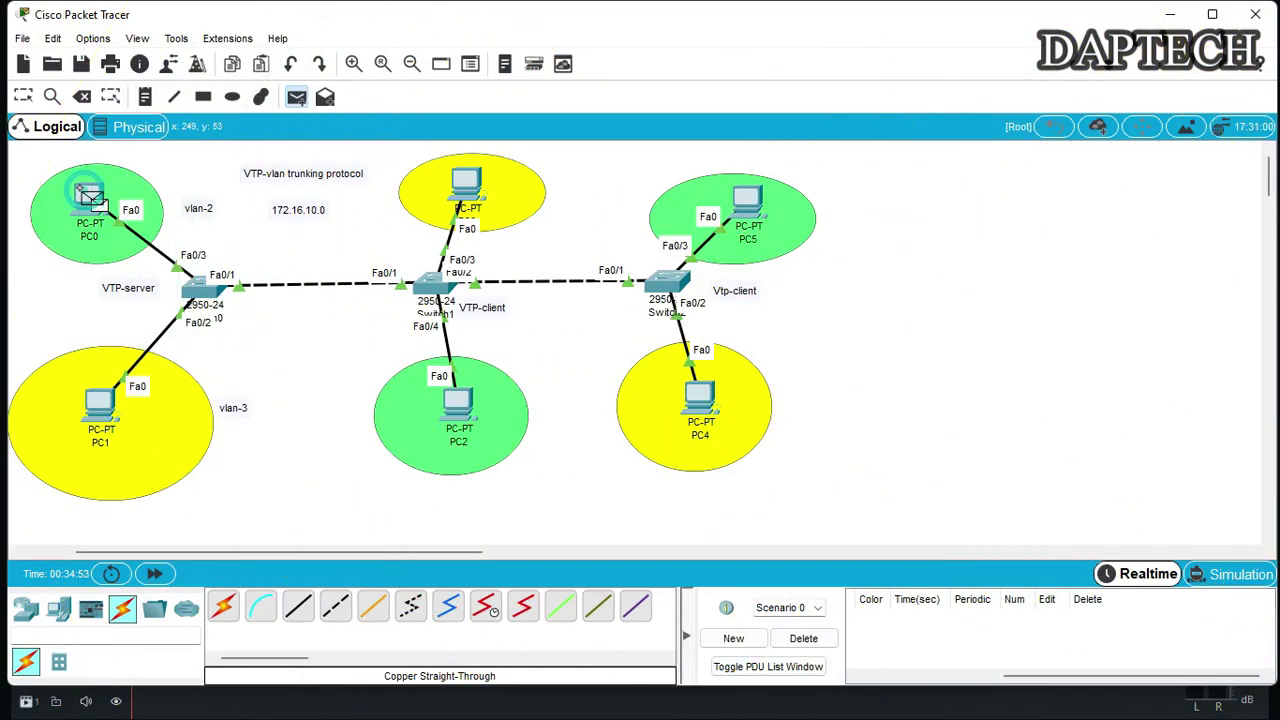
click(457, 400)
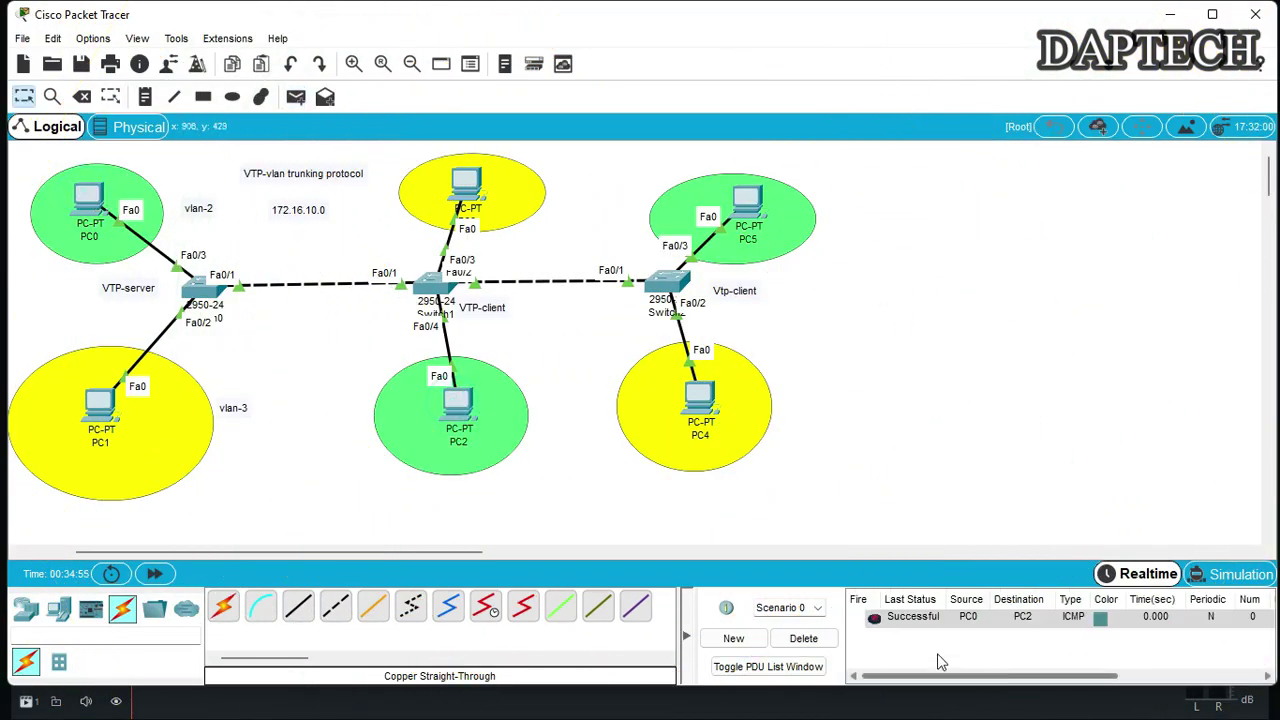
click(295, 96)
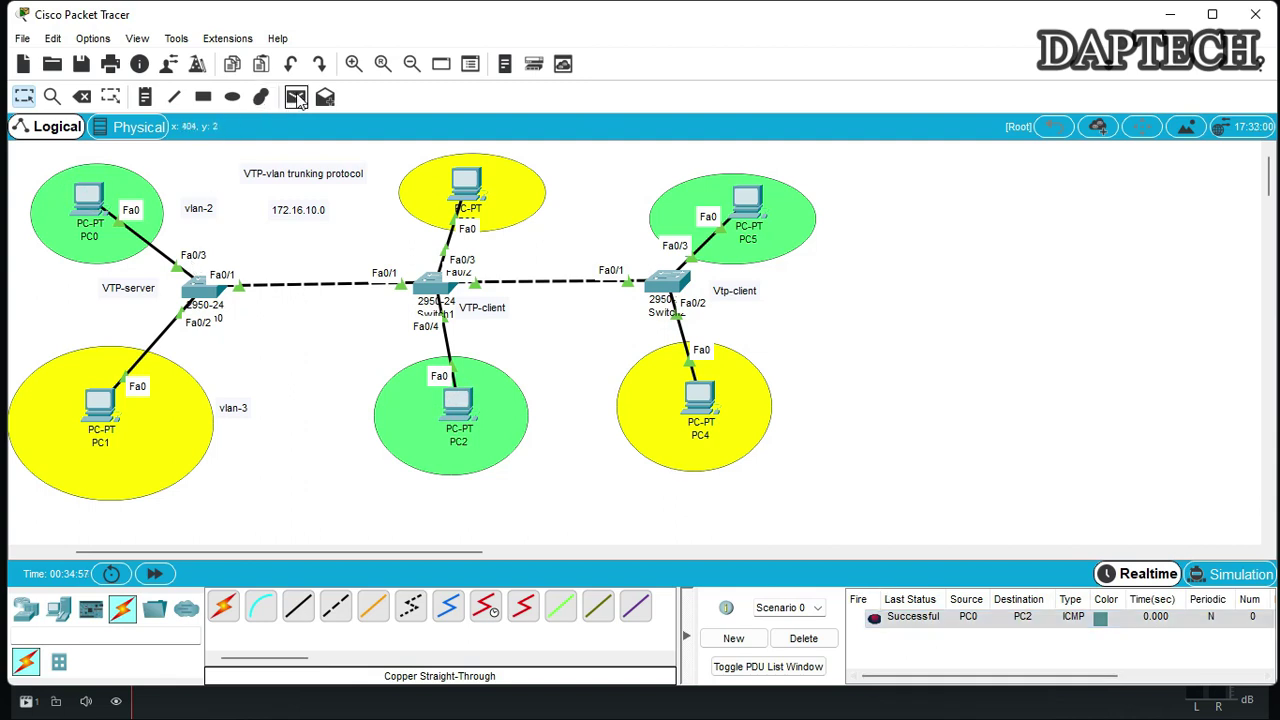
click(87, 200)
click(745, 200)
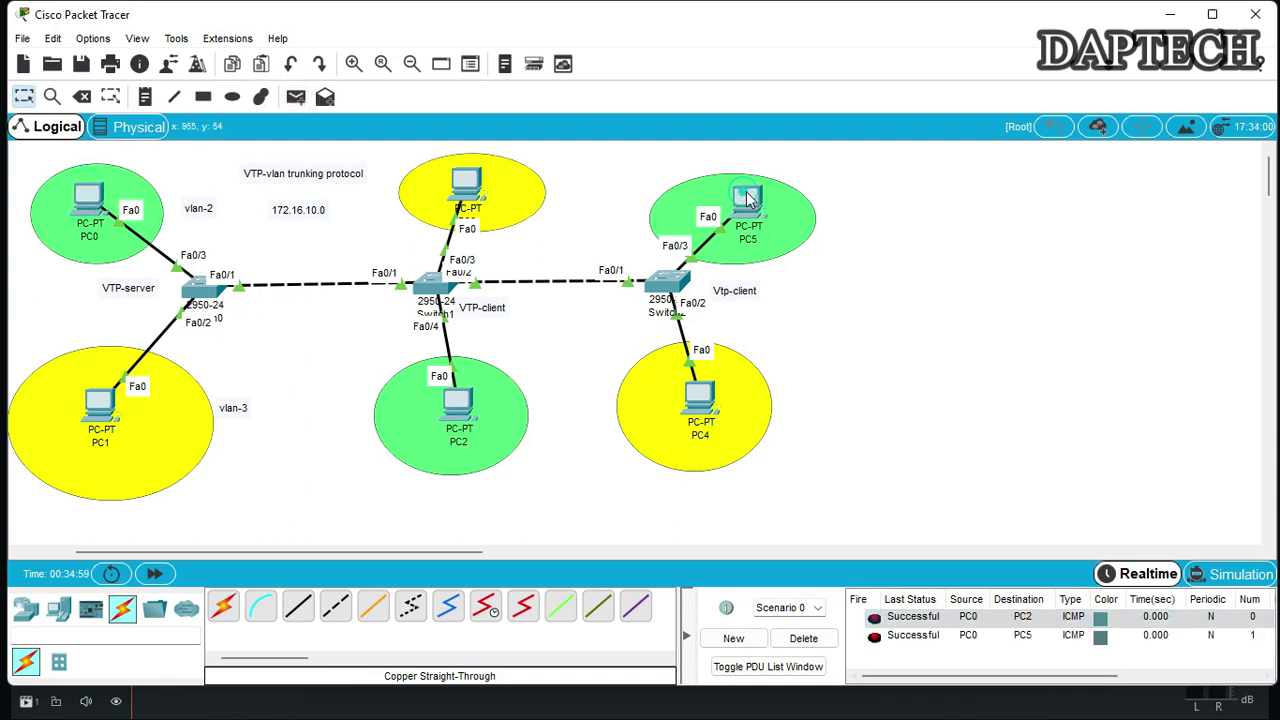
click(295, 96)
click(745, 200)
click(460, 395)
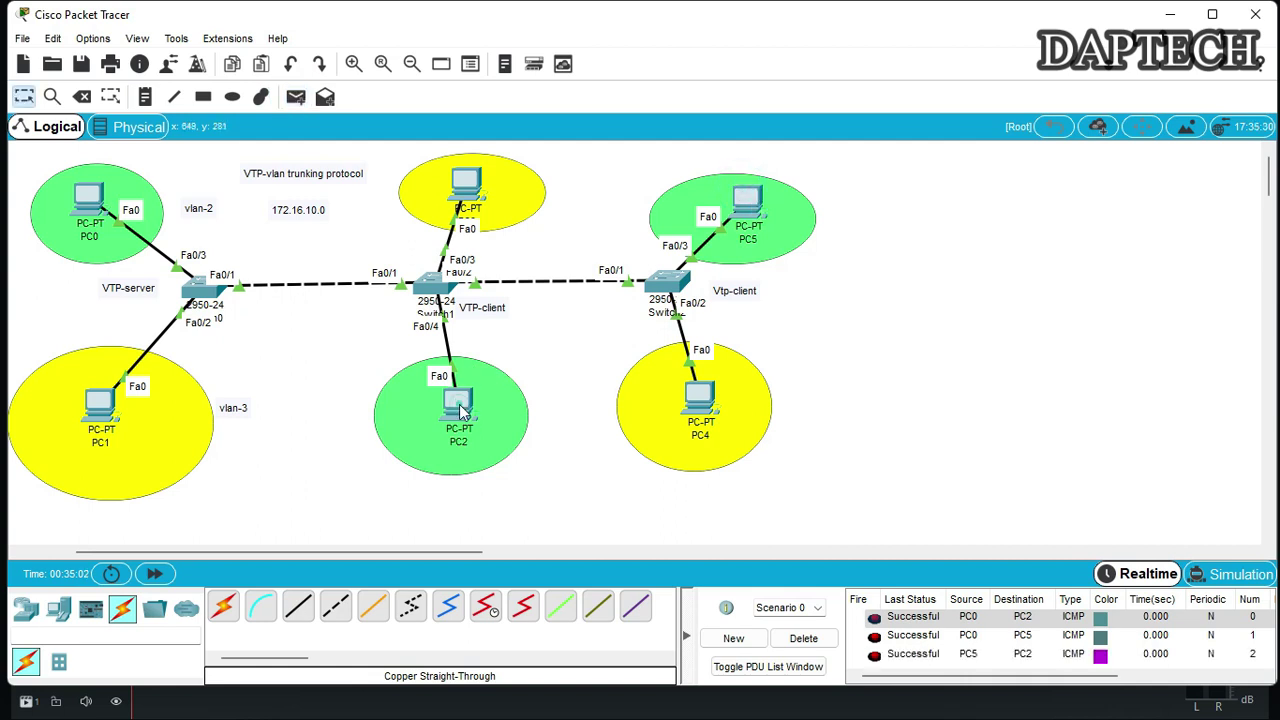
click(803, 638)
Ping PC1→PC3, PC1→PC4 and PC4→PC3 within VLAN 3, then clear the results
click(295, 96)
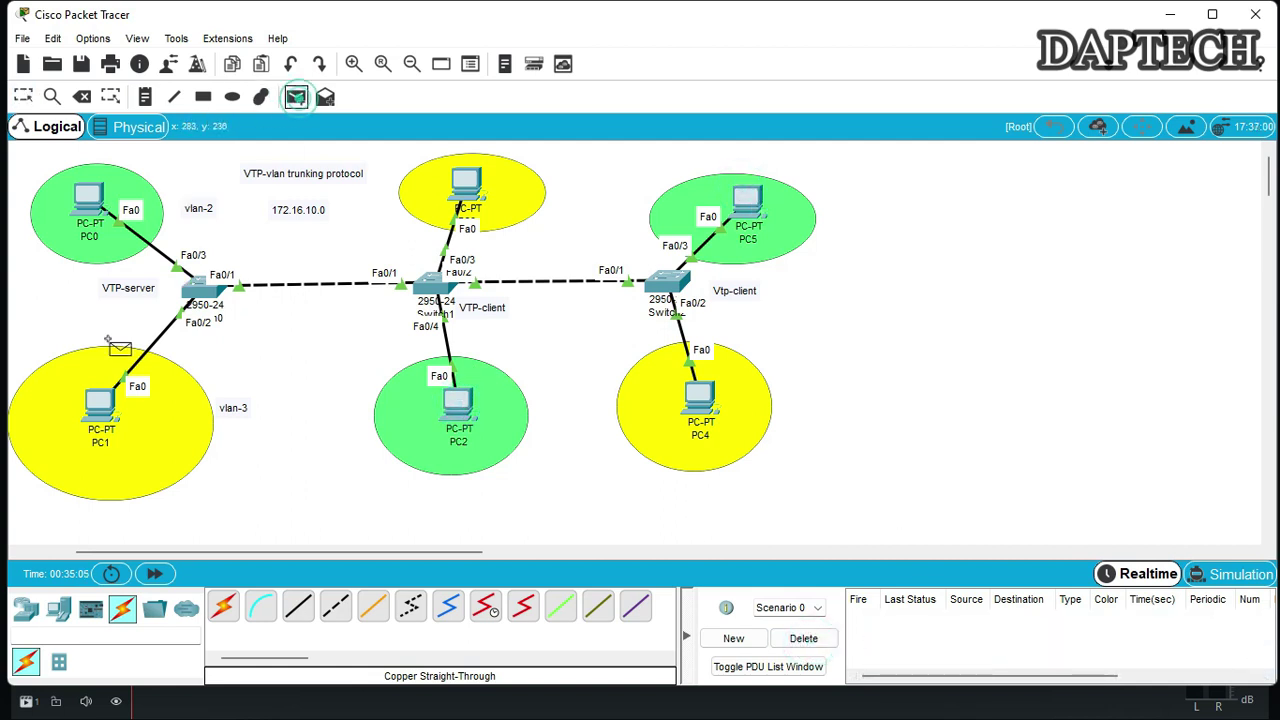
click(100, 395)
click(466, 180)
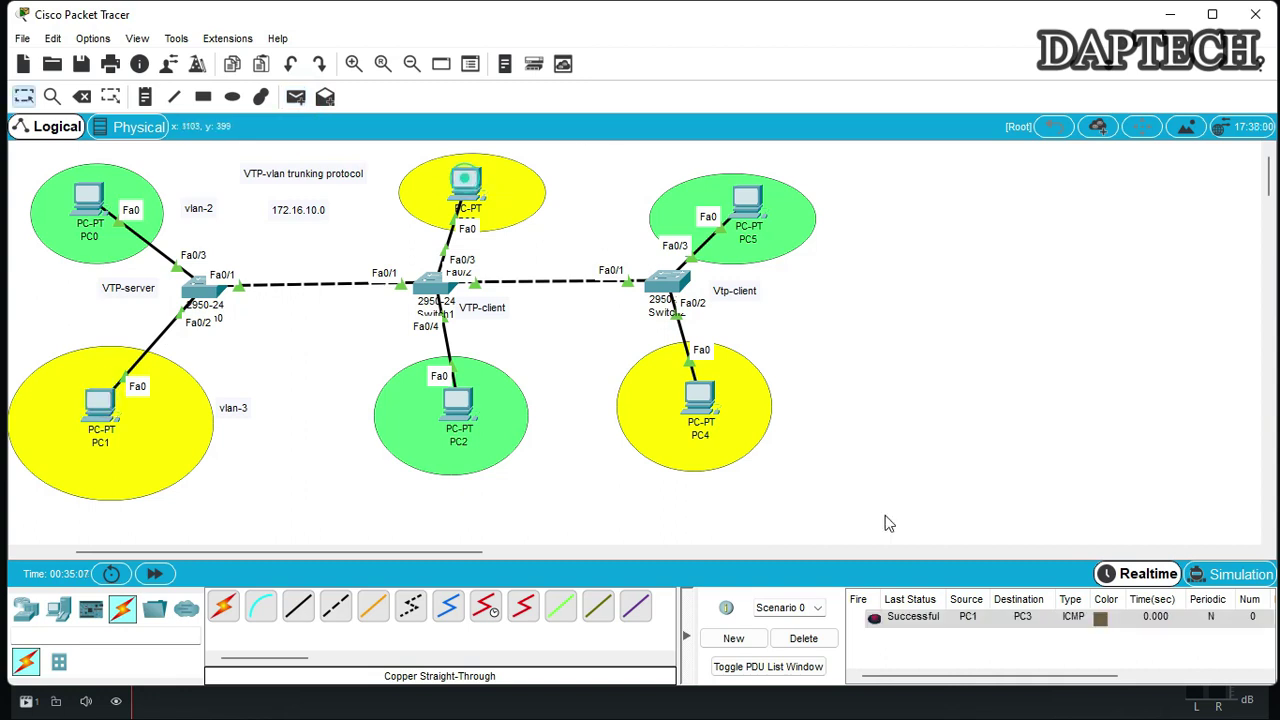
click(295, 96)
click(100, 398)
click(700, 398)
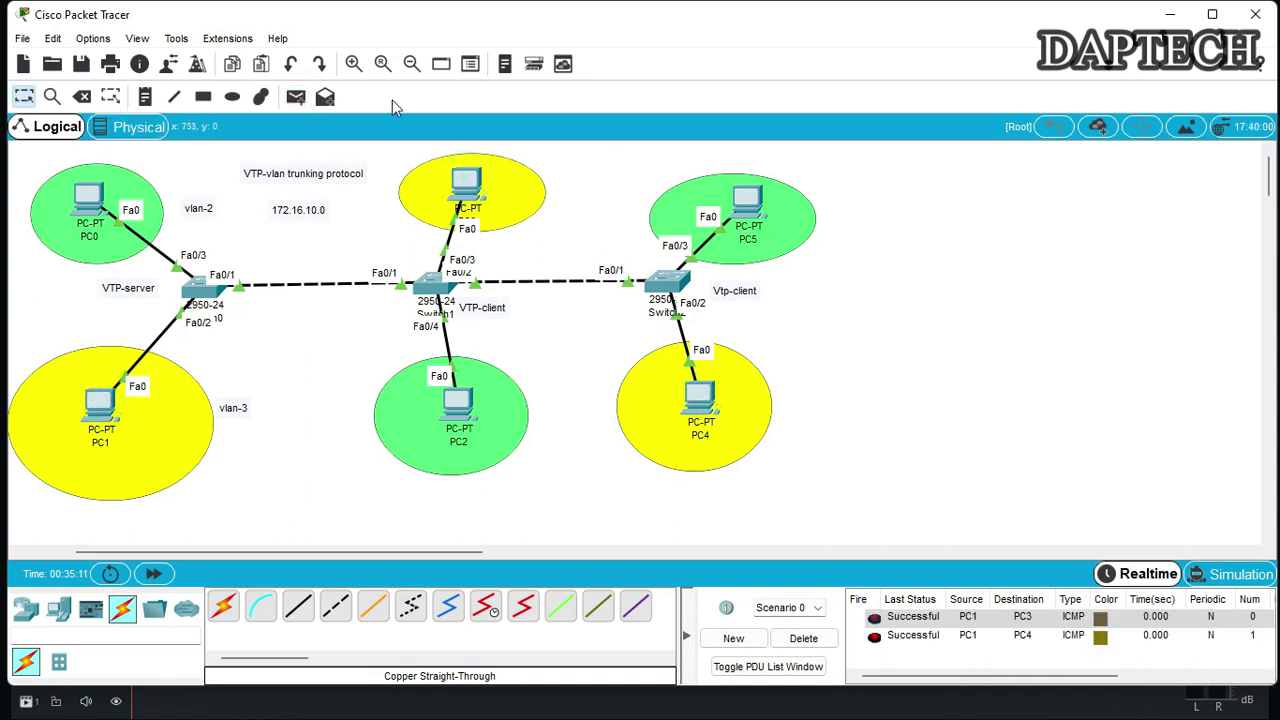
click(295, 96)
click(700, 398)
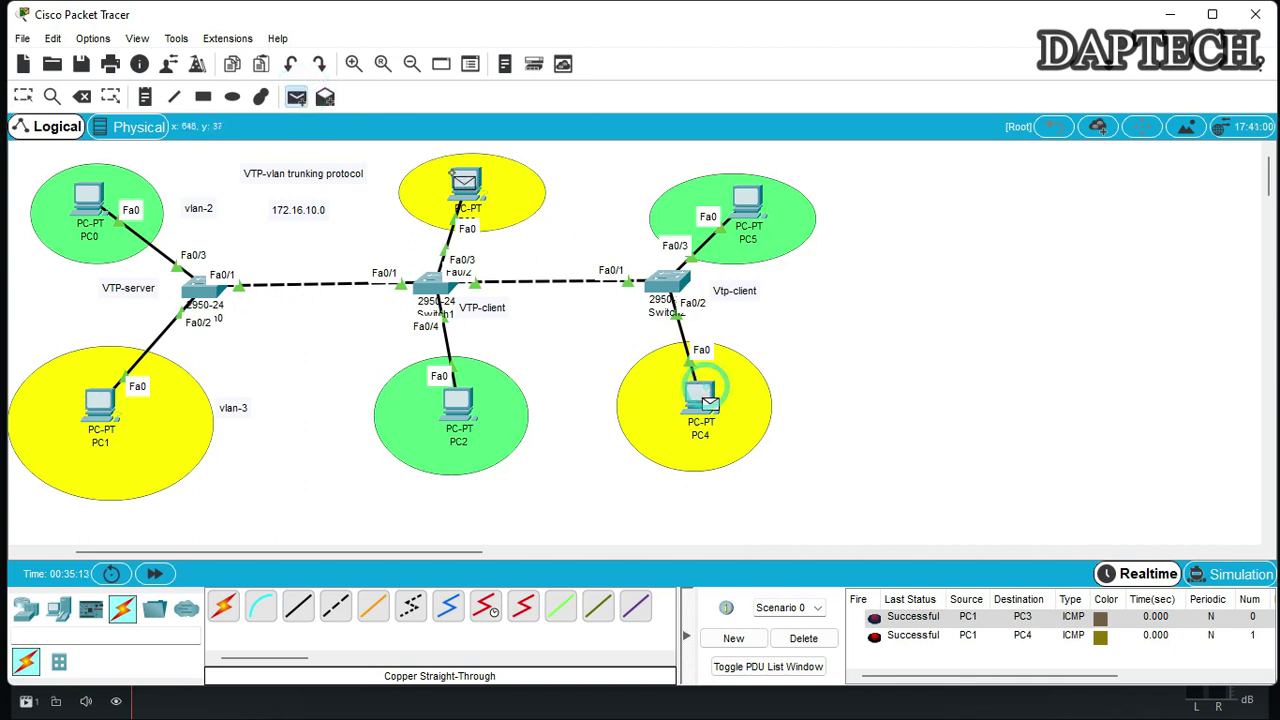
click(466, 180)
click(803, 638)
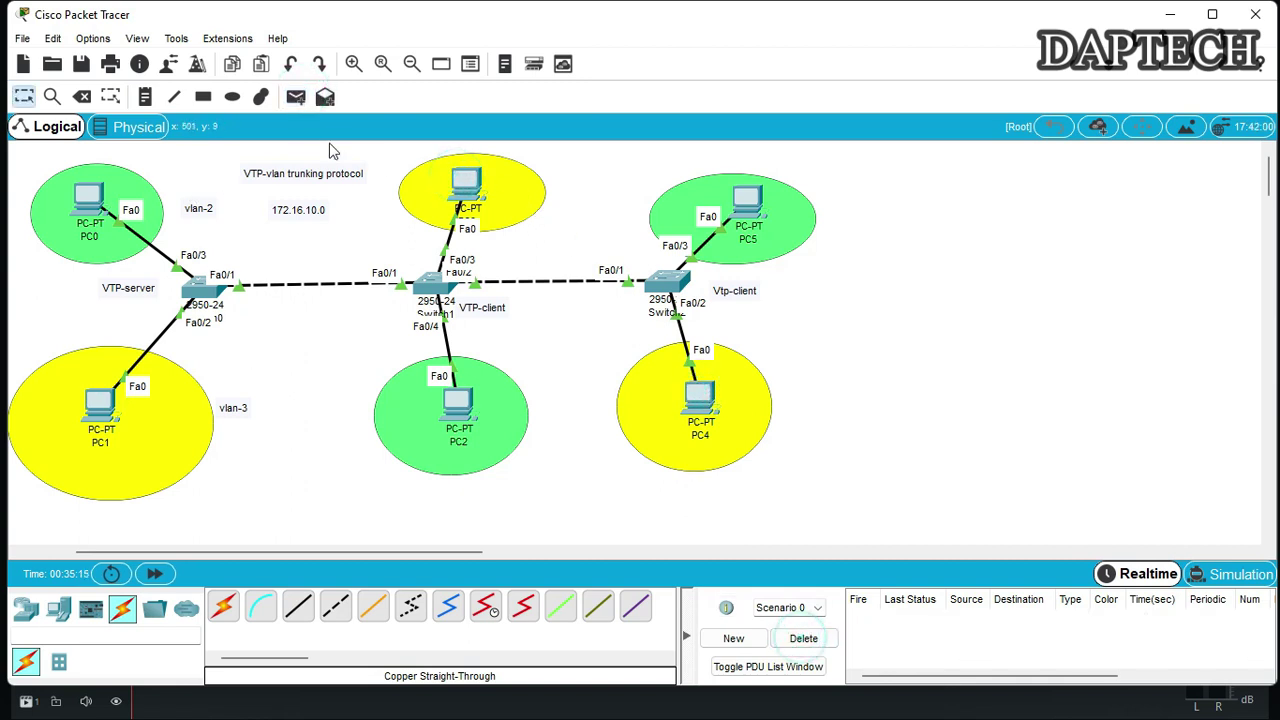
click(295, 96)
click(90, 200)
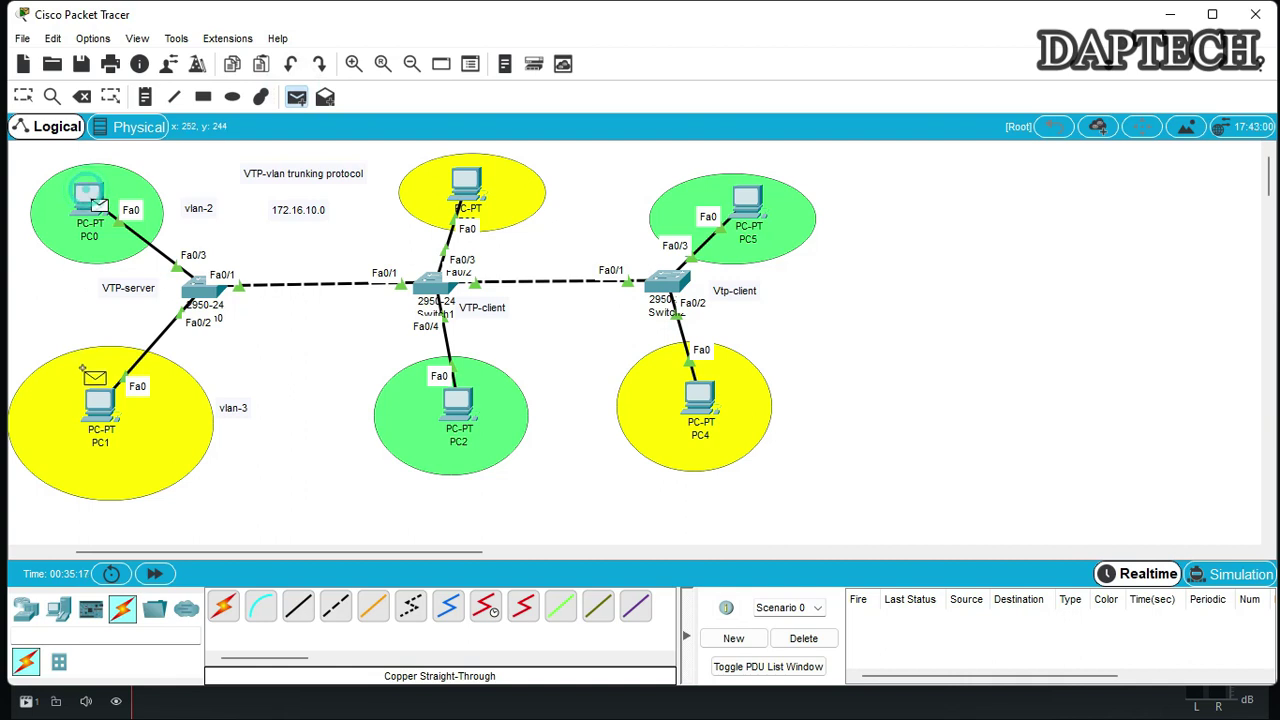
Send simple PDUs from PC0 to PC1, PC3 and PC4, see each fail, and delete them
click(92, 405)
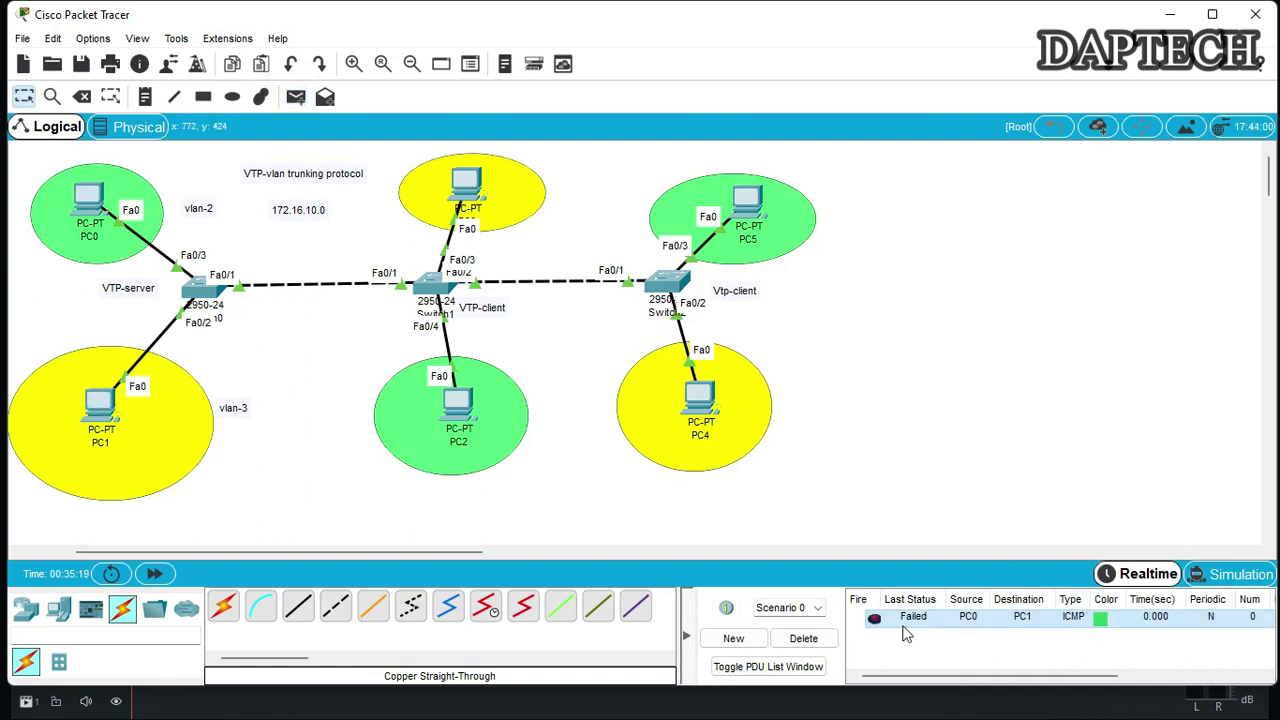
click(295, 96)
click(90, 200)
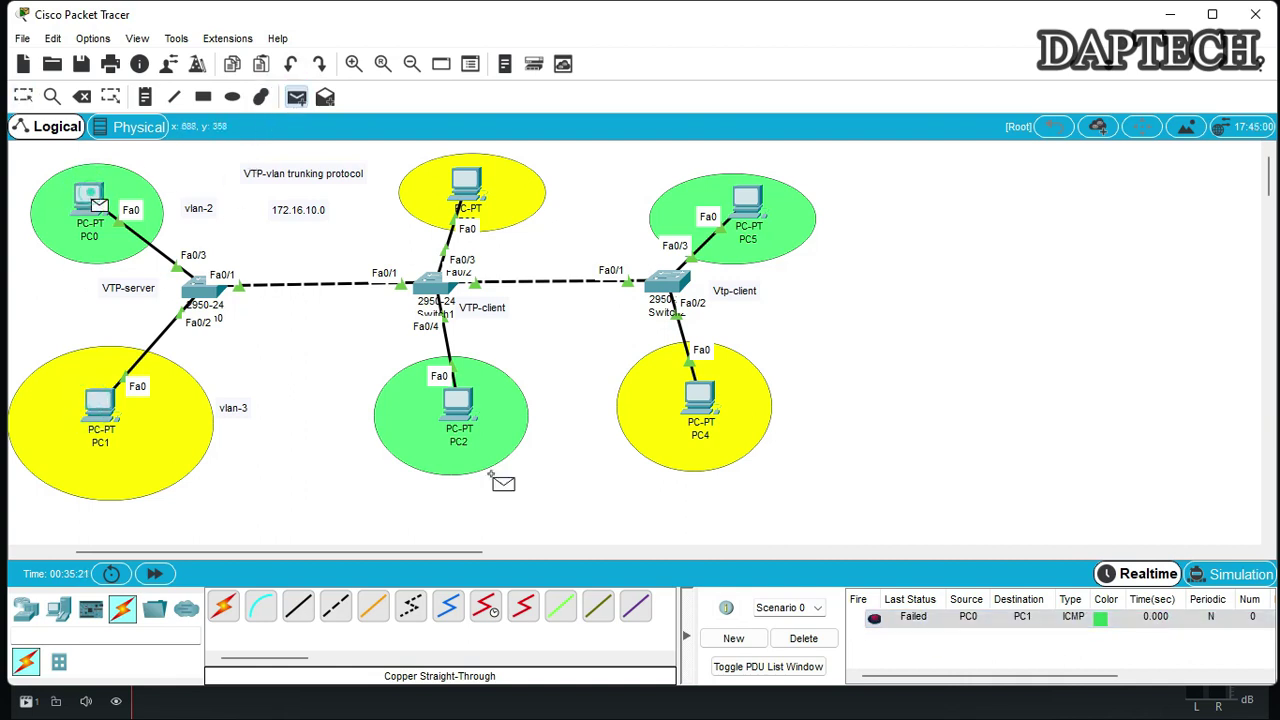
click(466, 183)
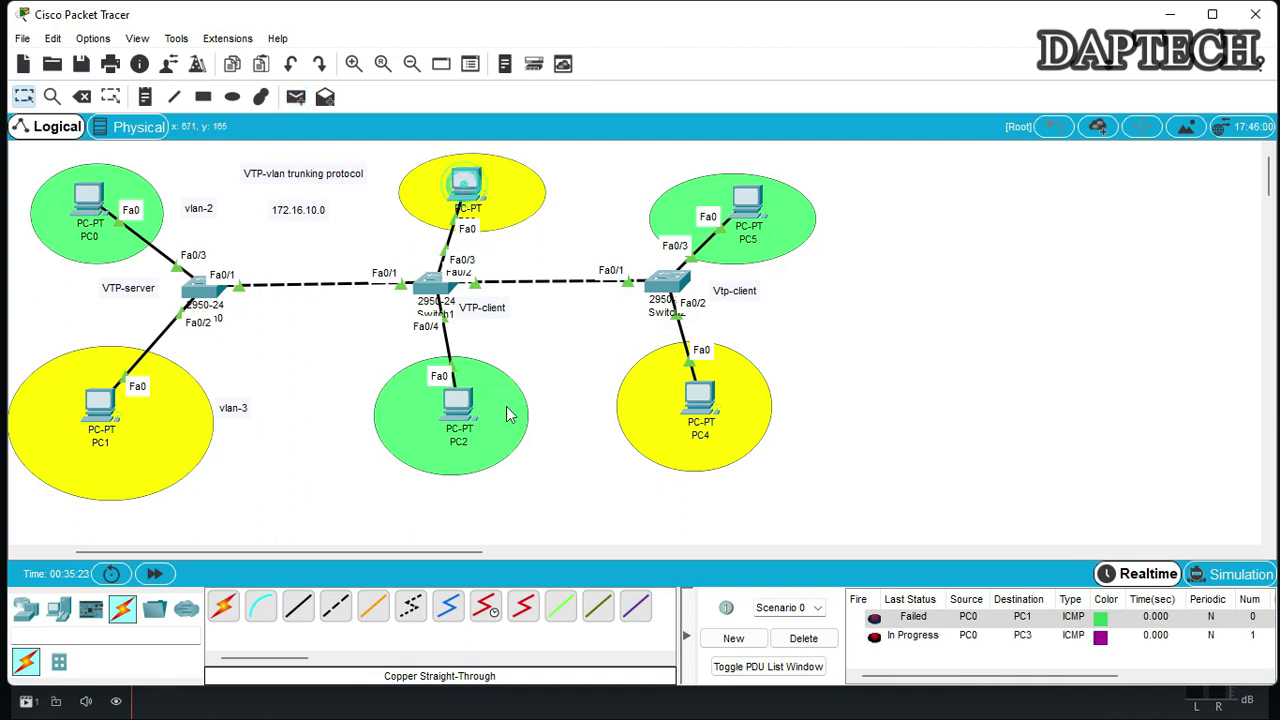
click(295, 97)
click(92, 200)
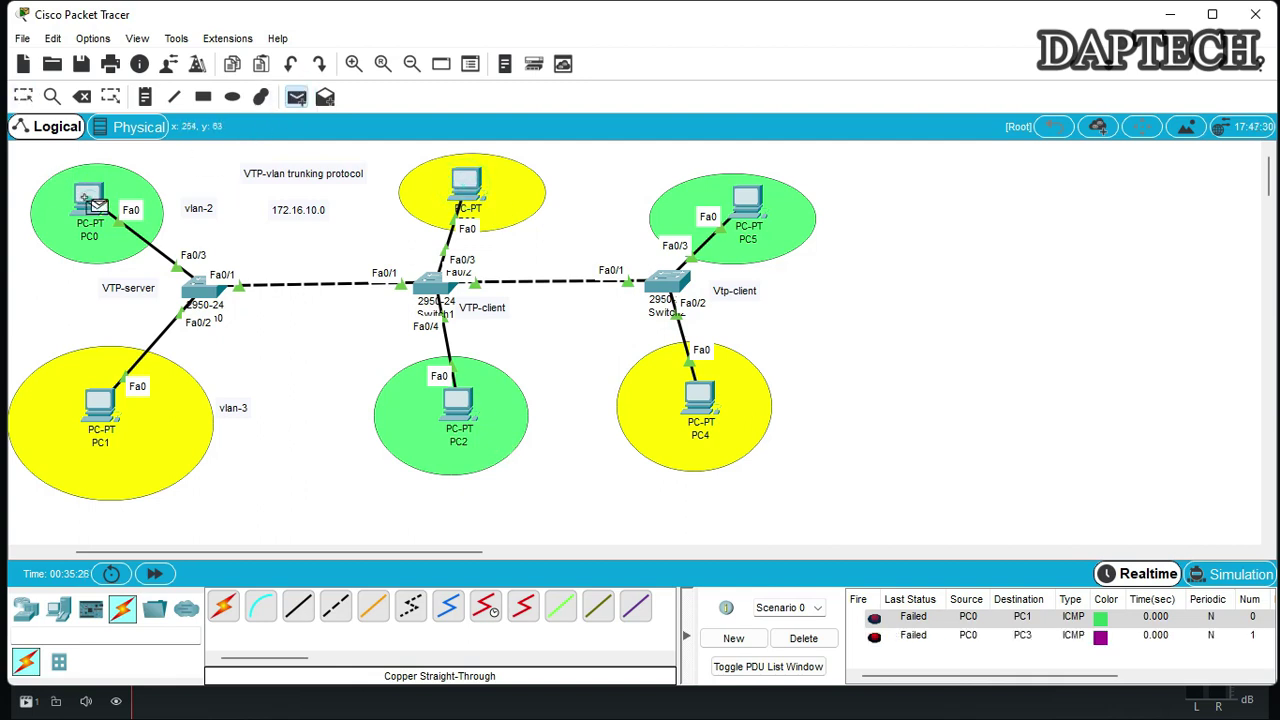
click(700, 396)
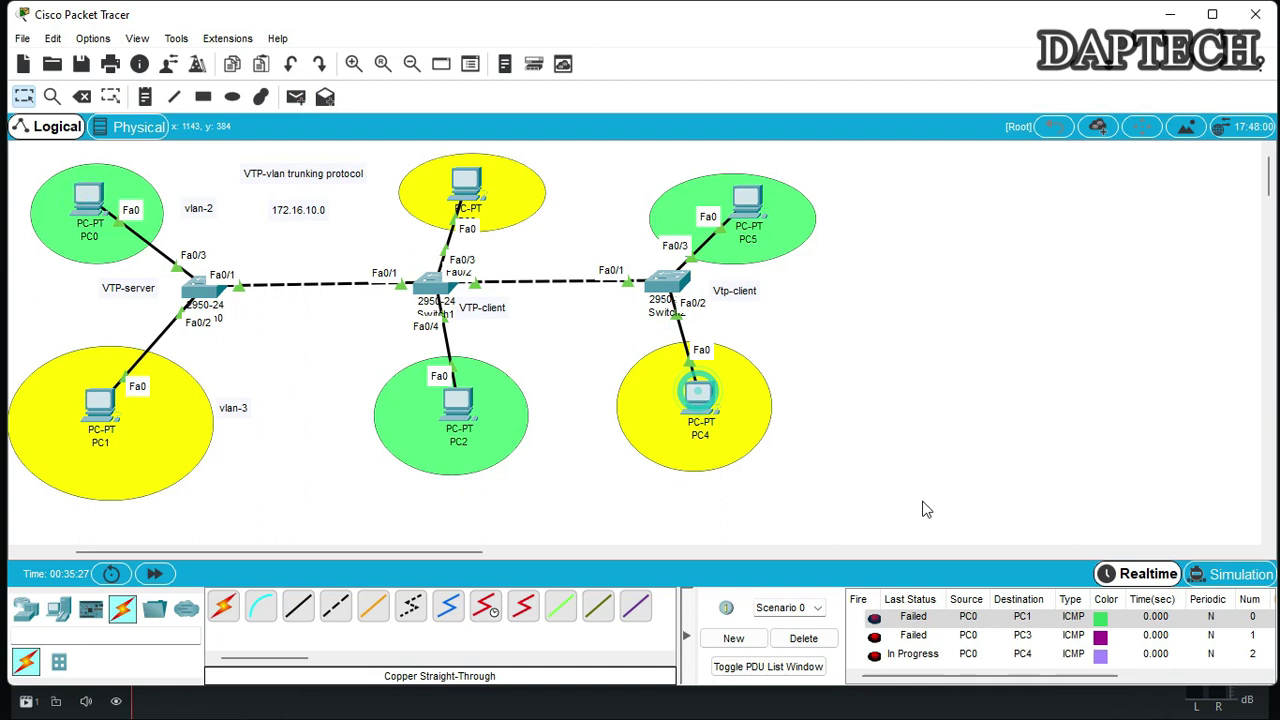
click(804, 639)
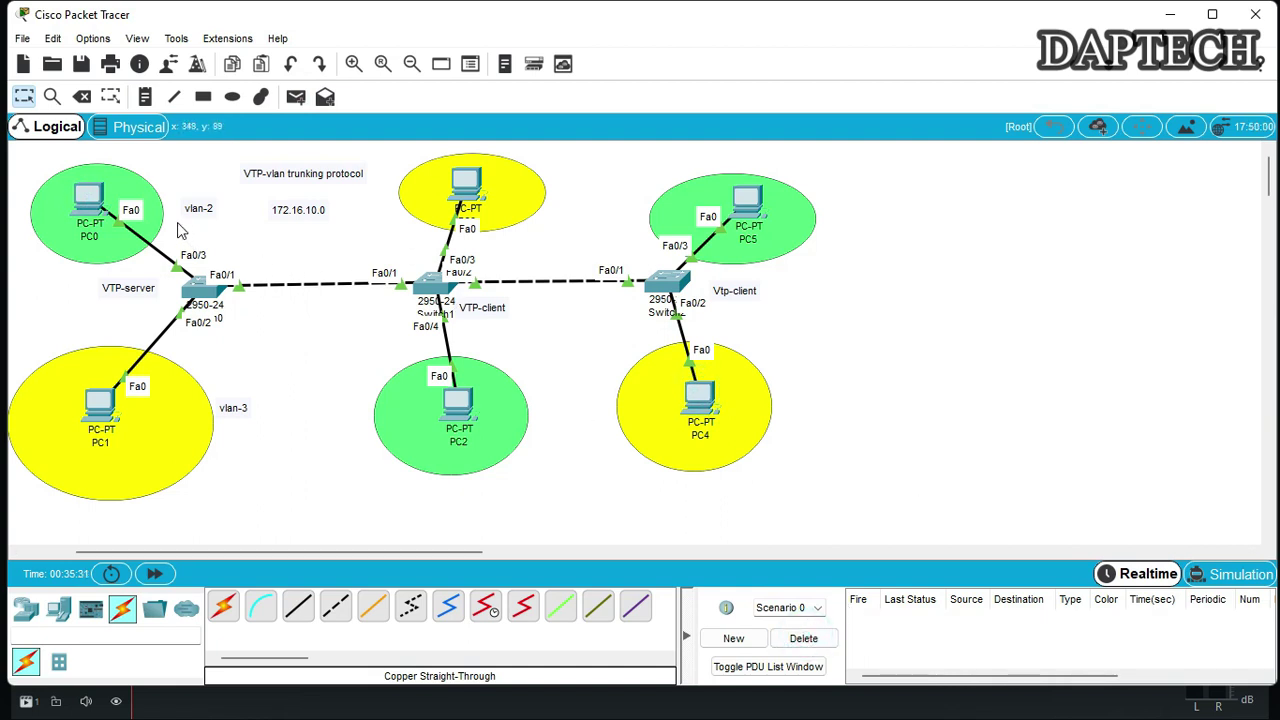